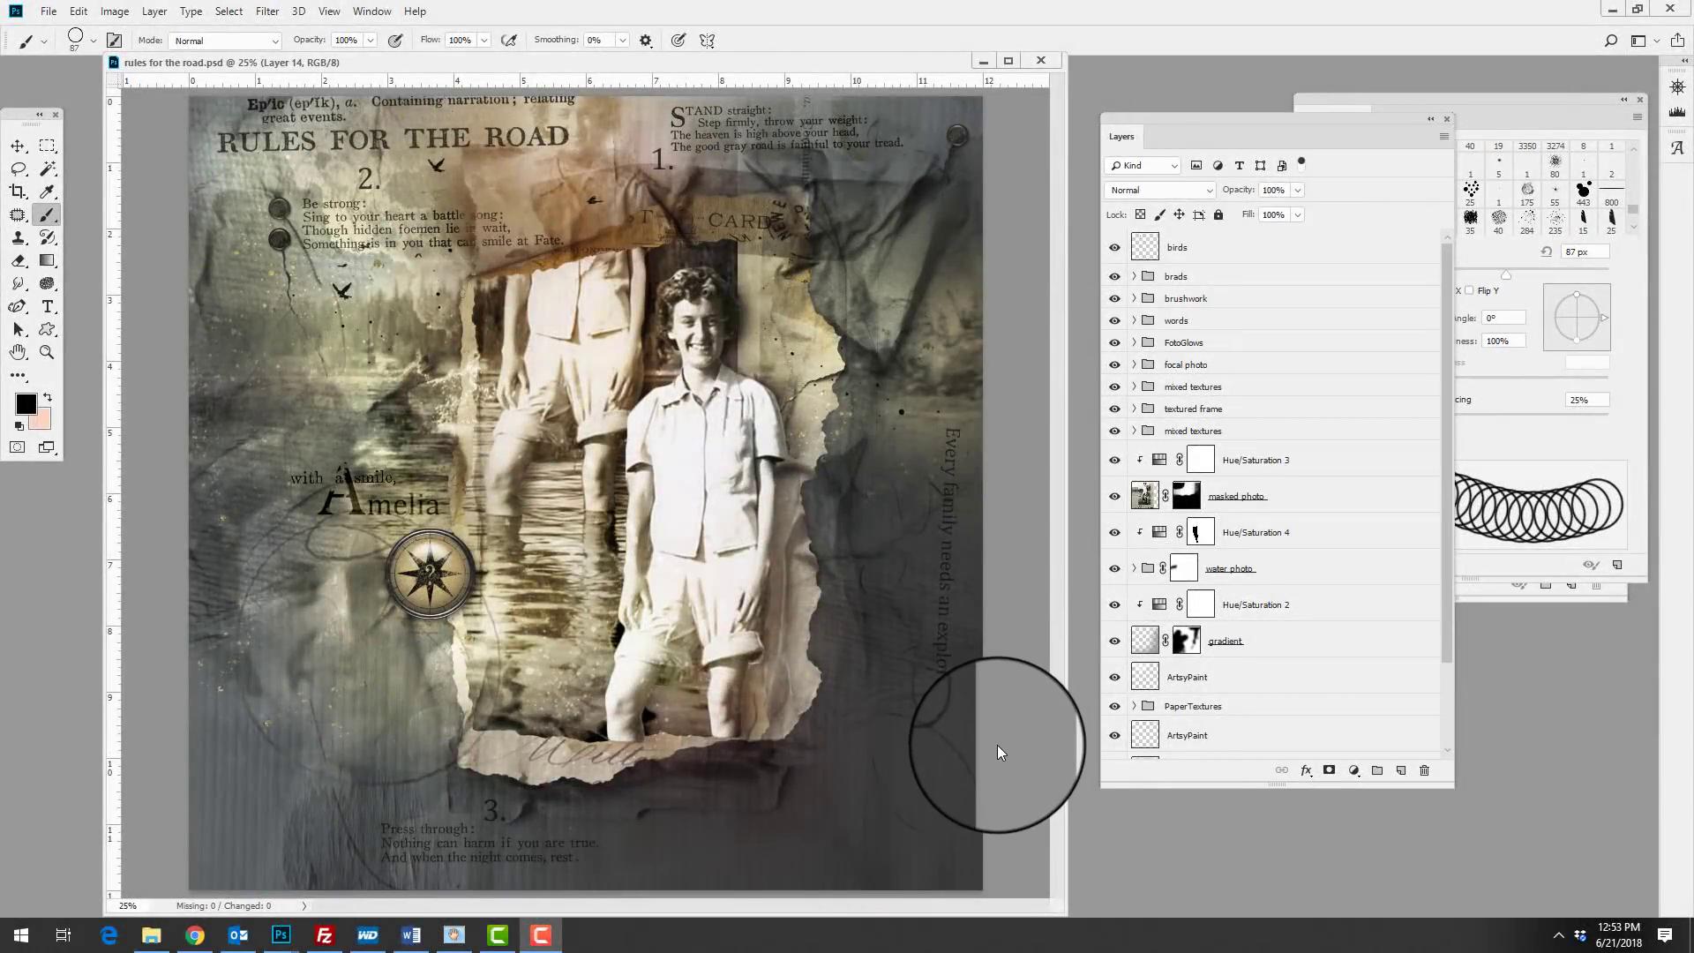
Lengthen the Layers panel until Layer 14 and Background appear at the bottom of the list.
left_click_drag(996, 749, 997, 771)
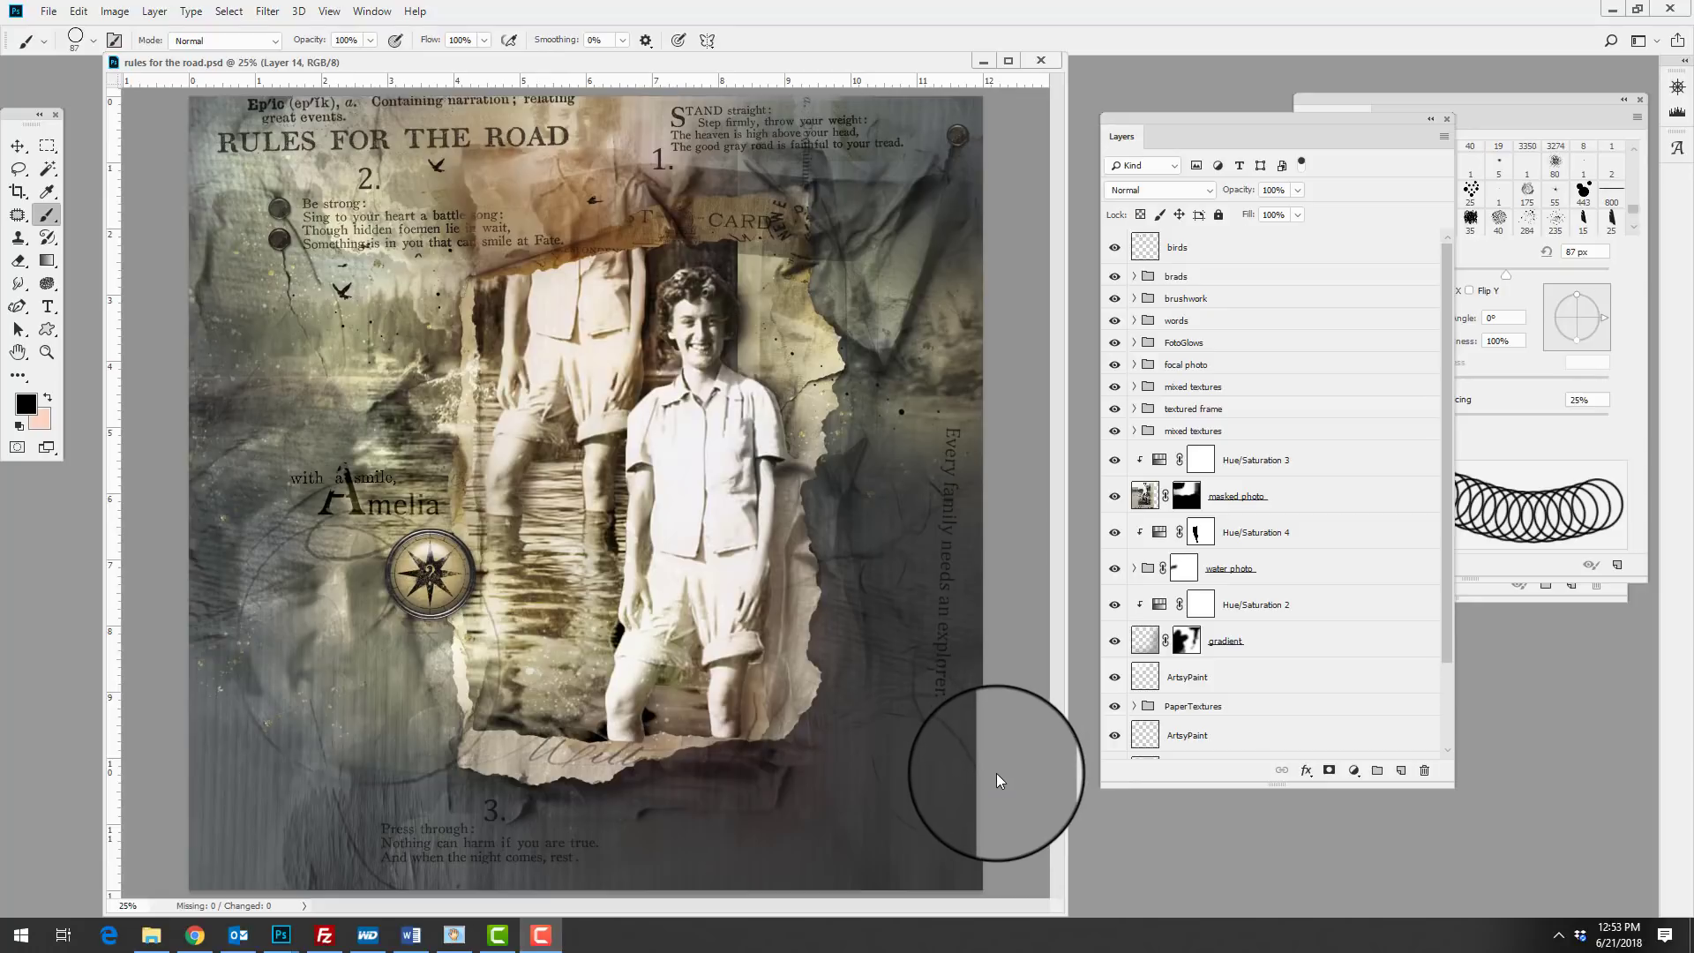
left_click_drag(997, 775, 998, 798)
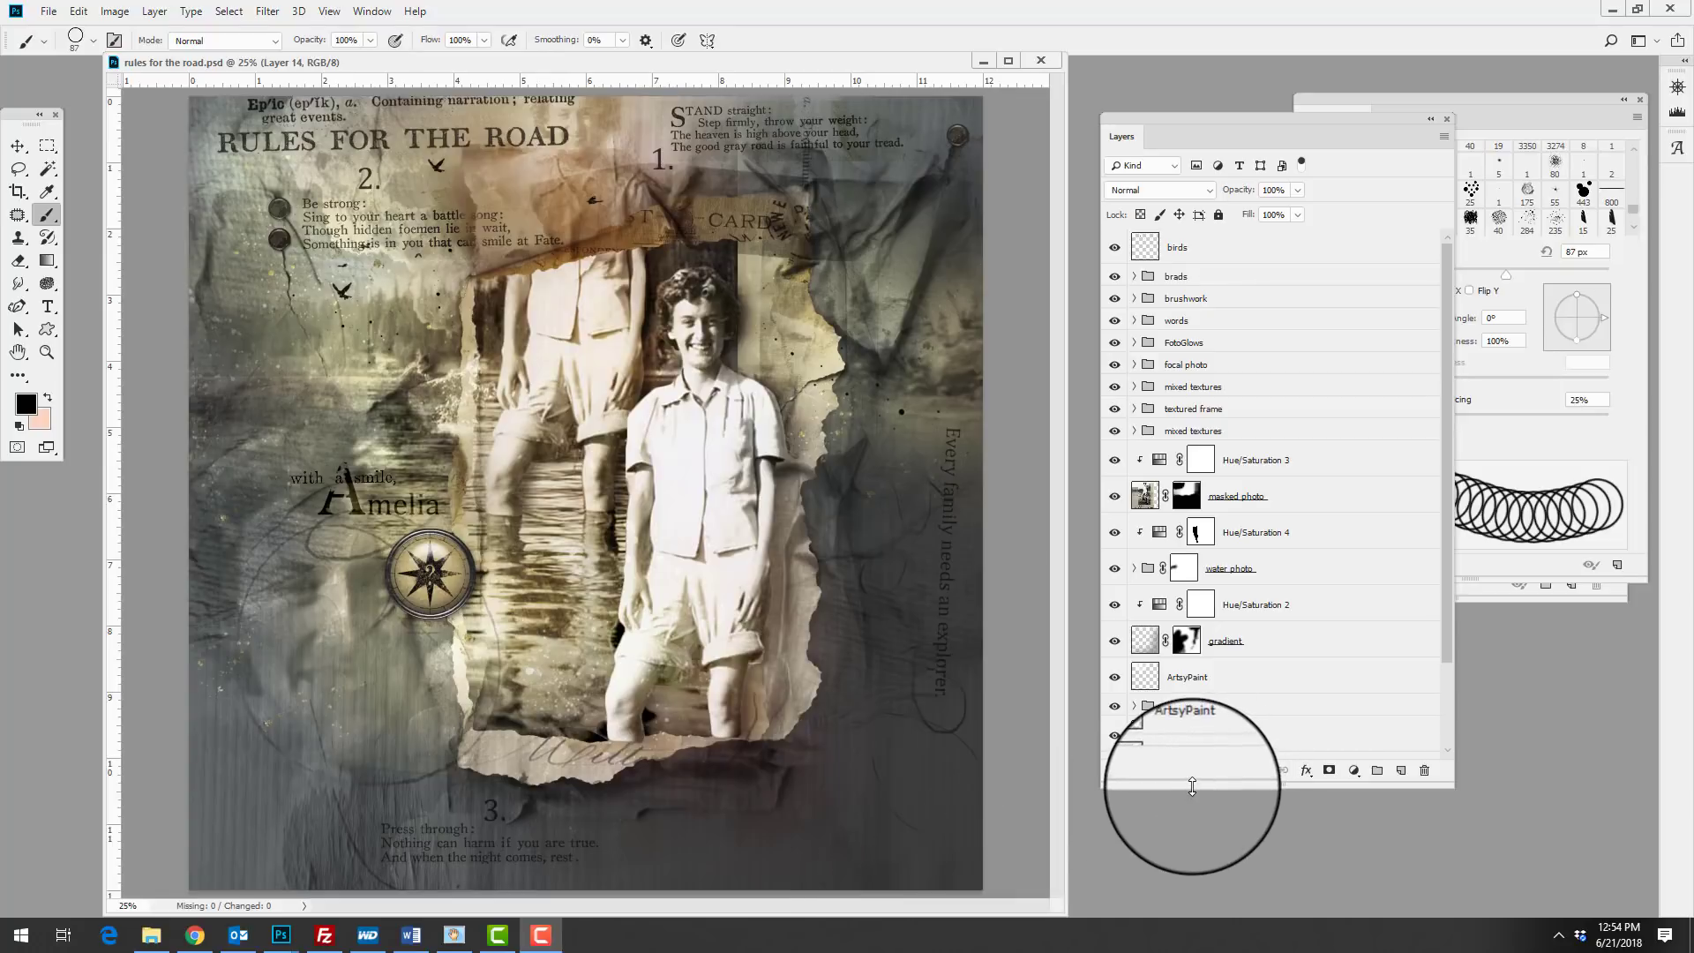
left_click_drag(1190, 786, 1165, 918)
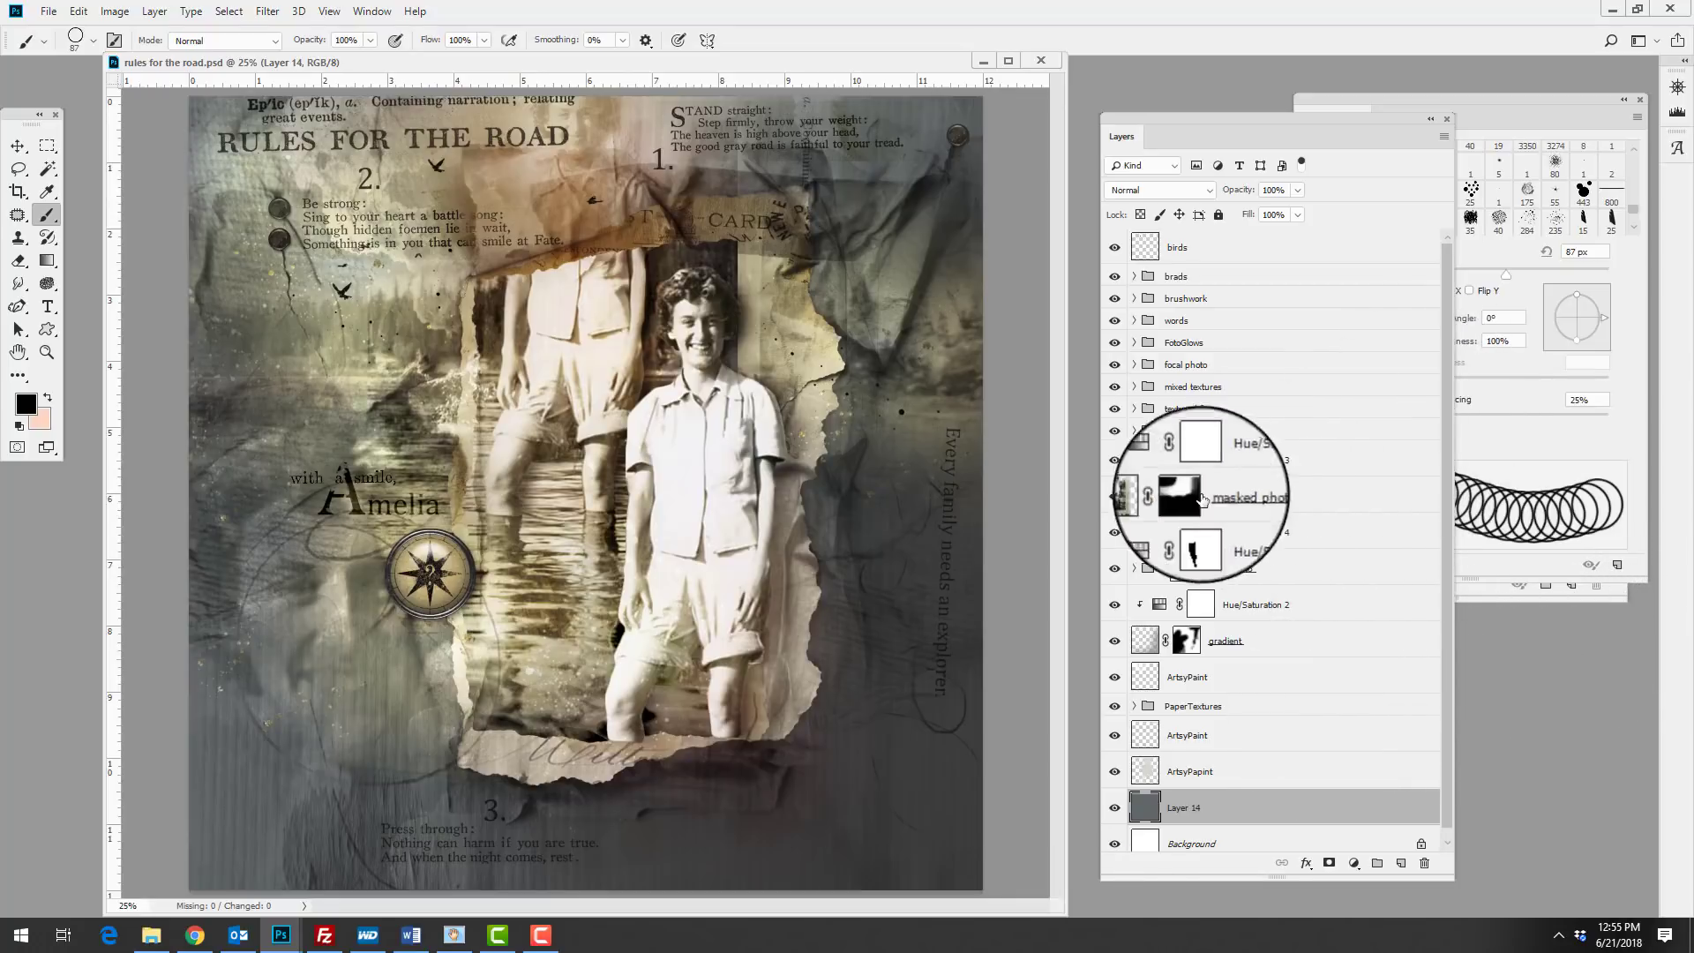
Hide the birds and every other collage layer, then reshow the two ArtsyPaint paint textures.
left_click(1114, 247)
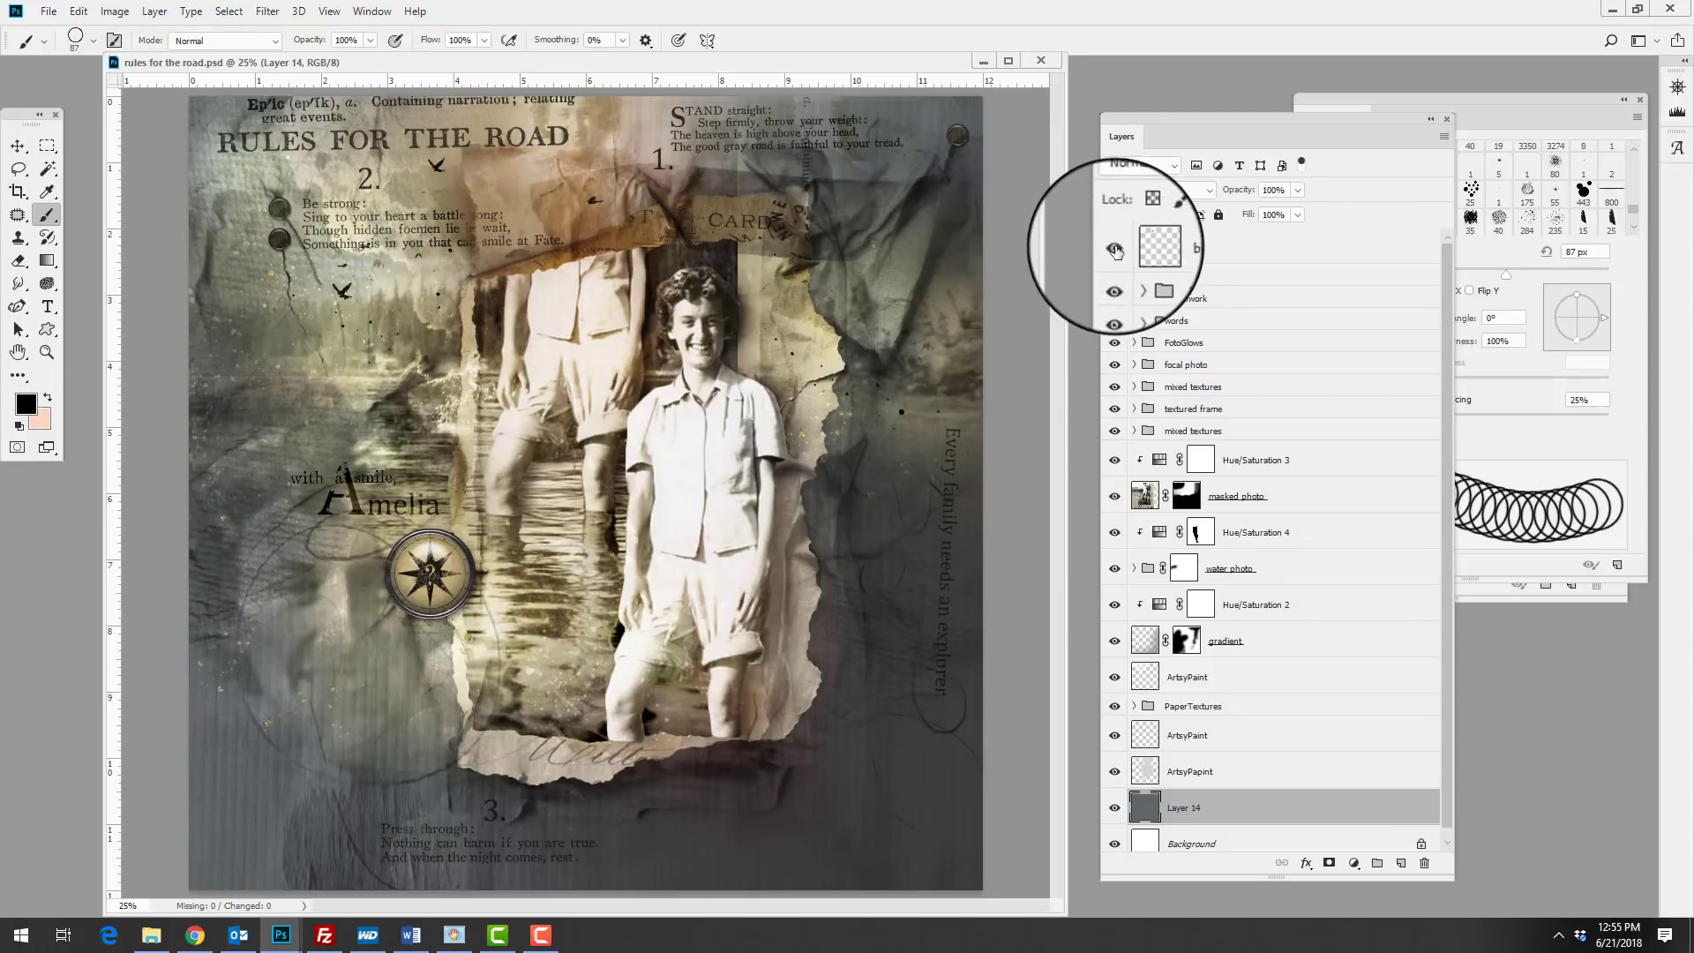
left_click_drag(1119, 289, 1115, 810)
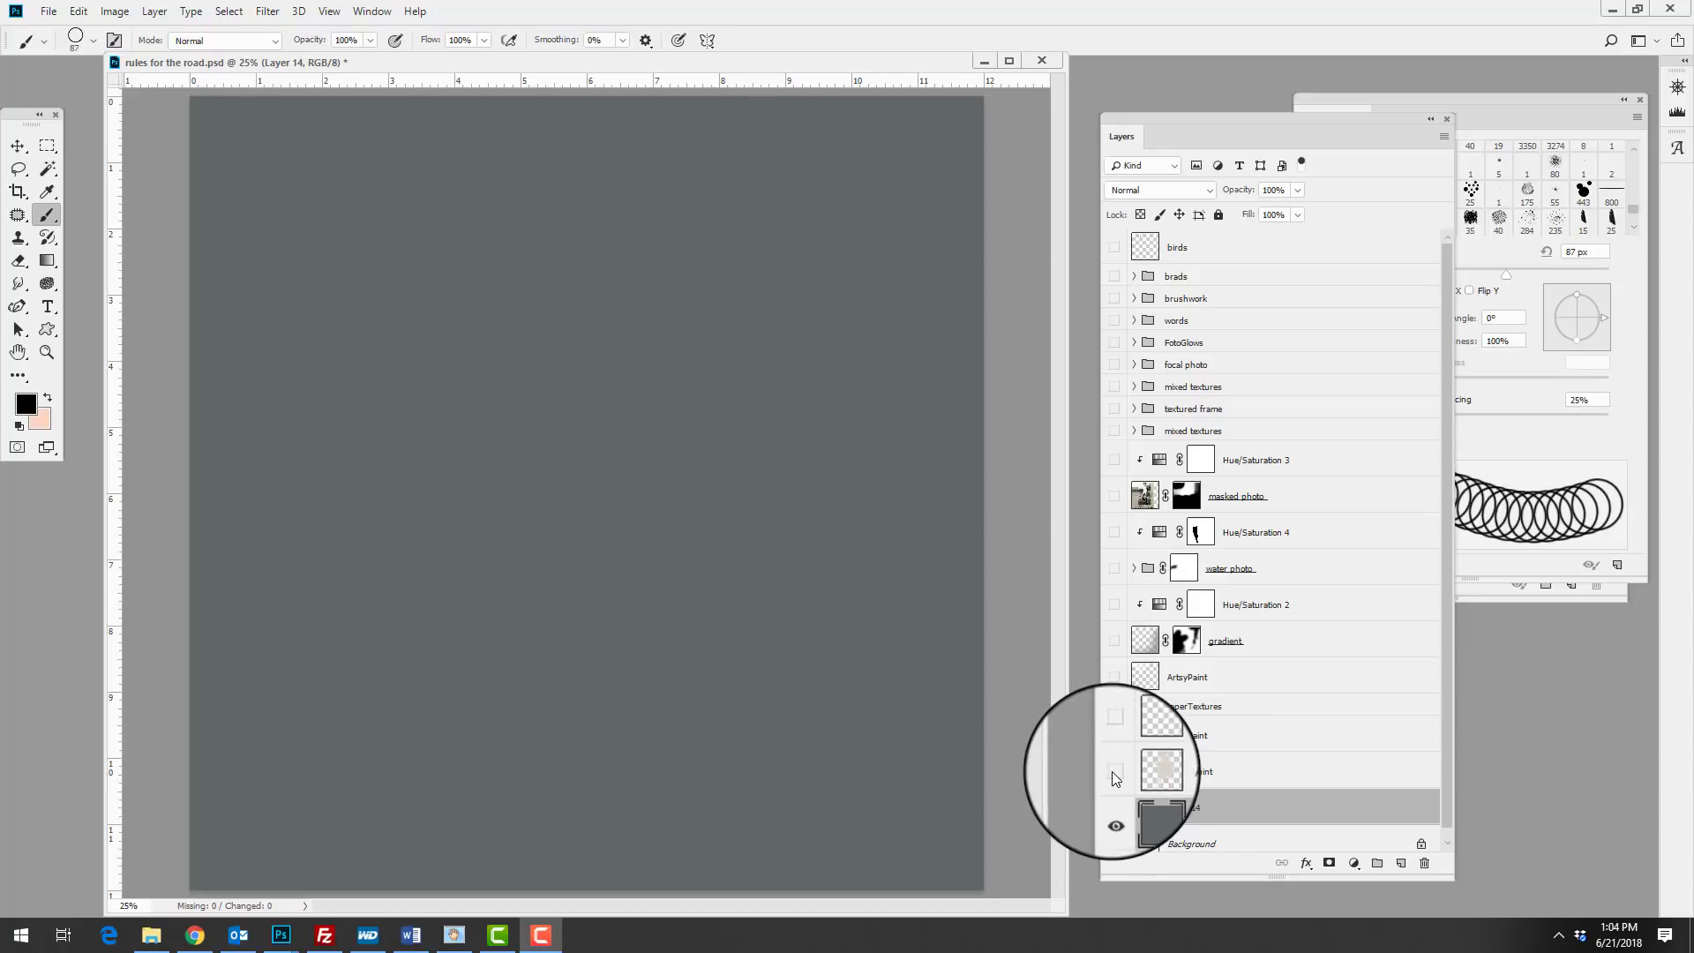
left_click(1111, 775)
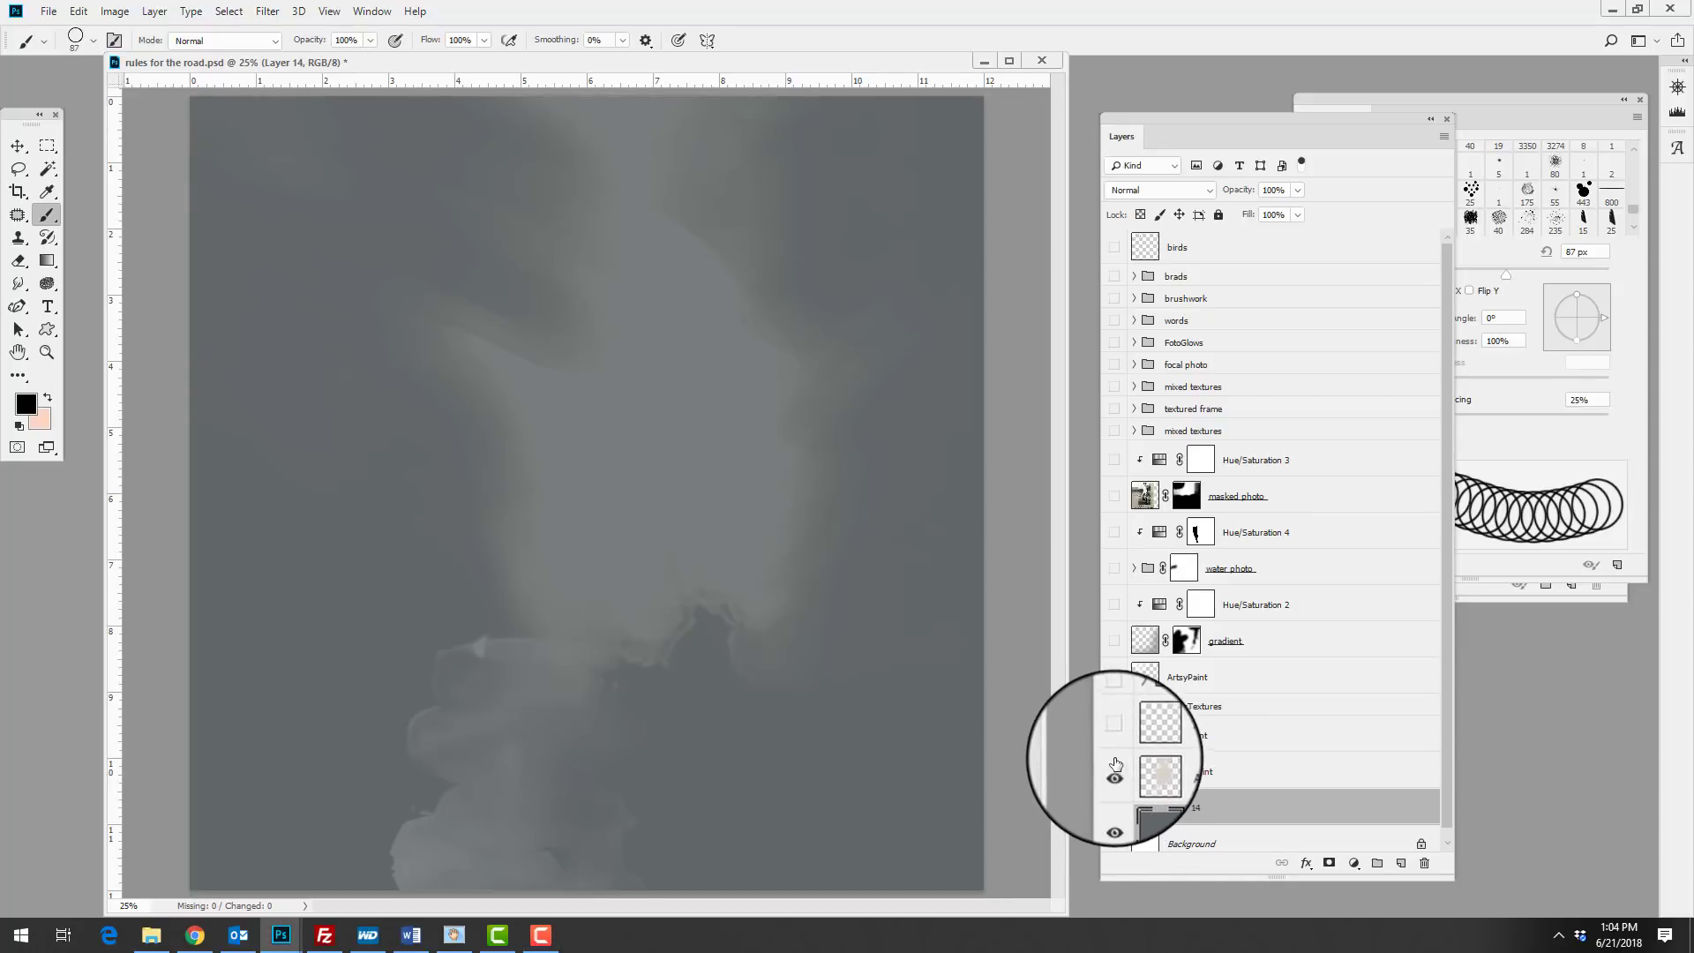
left_click(1112, 740)
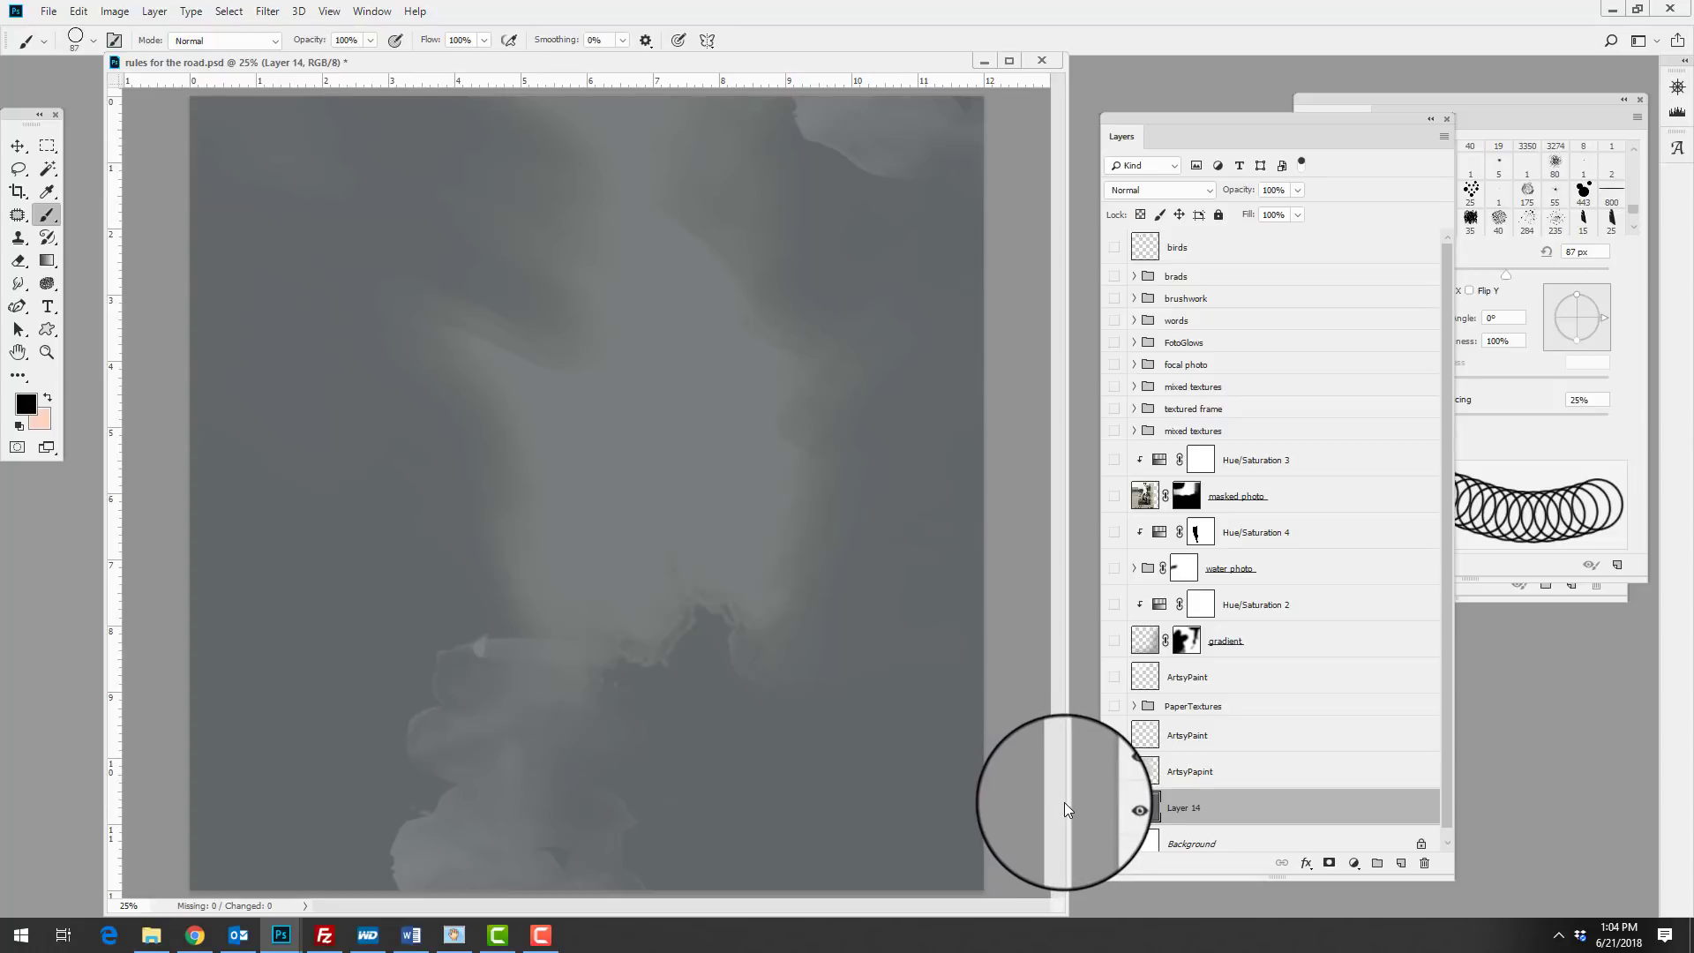
Show and expand the PaperTextures group, selecting its base AASPN_PaperTextures7_9 layer.
left_click(1115, 705)
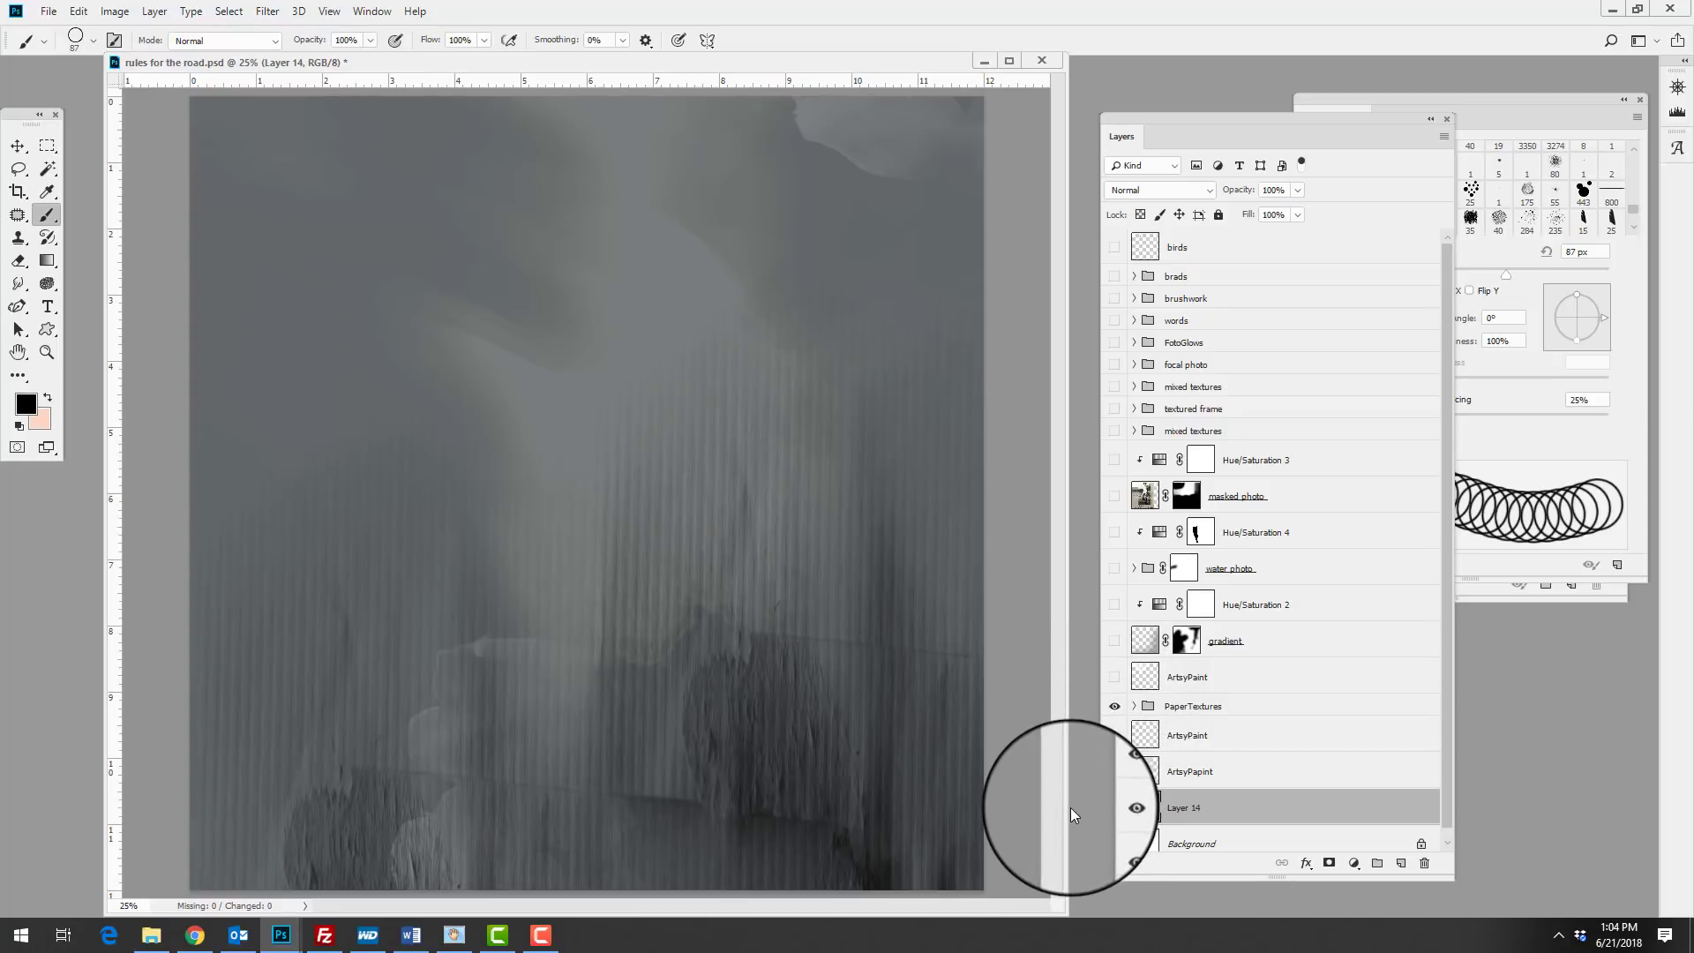
left_click(1133, 711)
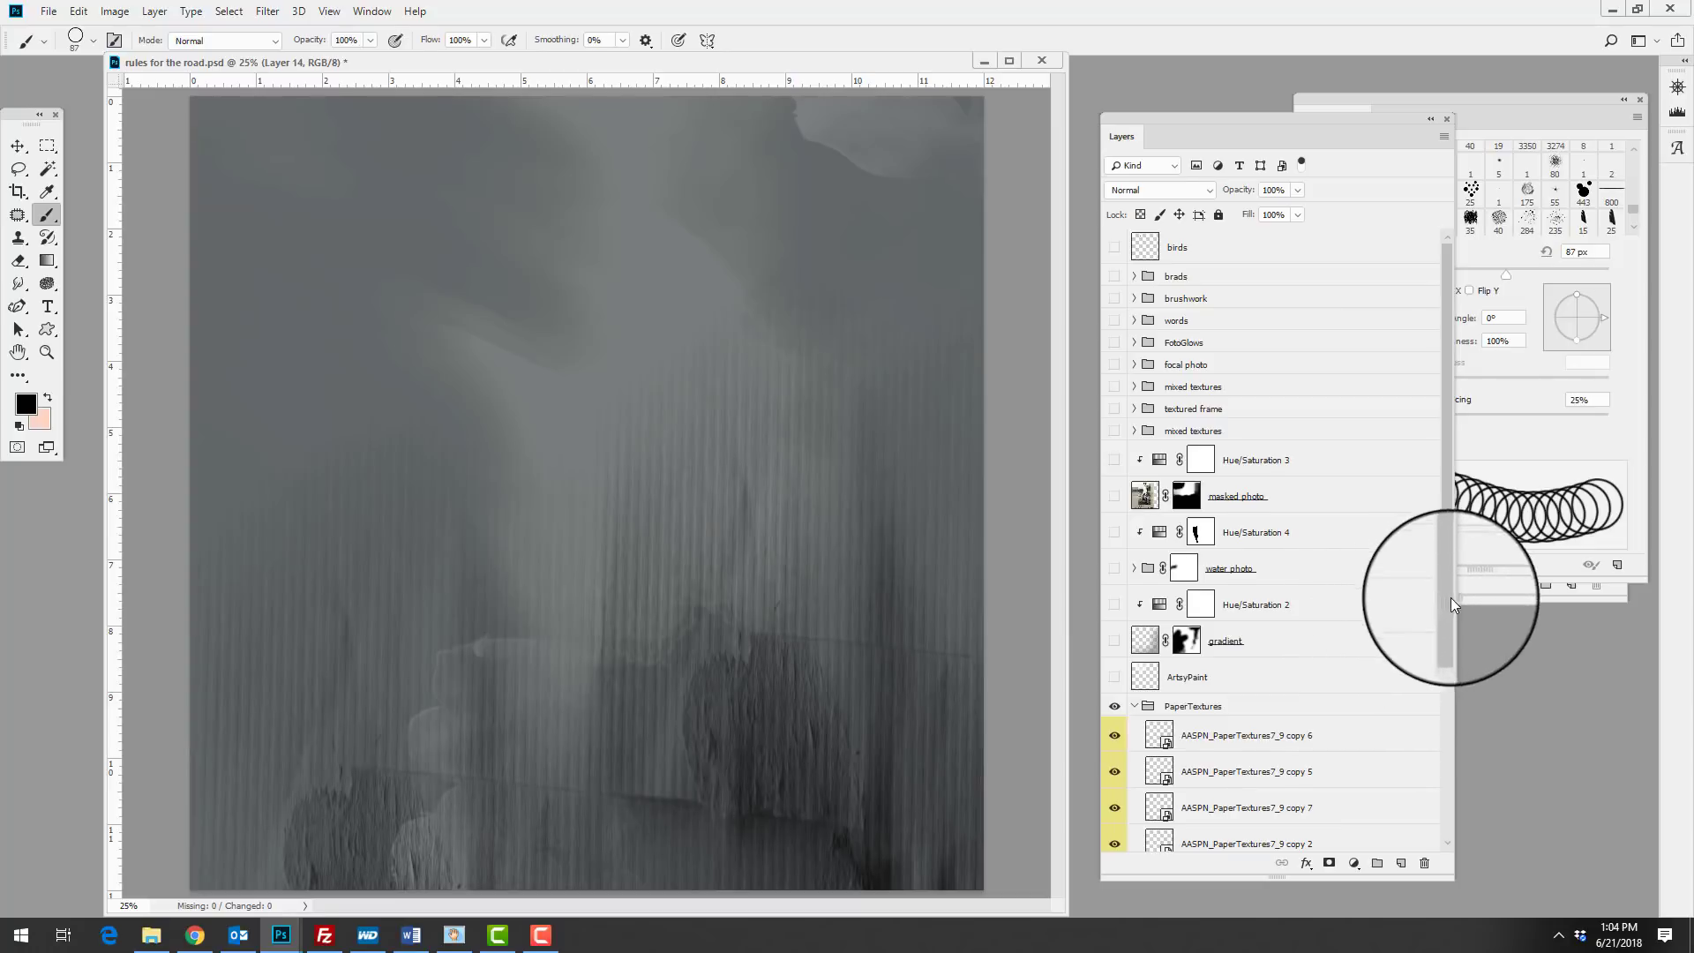
left_click_drag(1451, 597, 1459, 762)
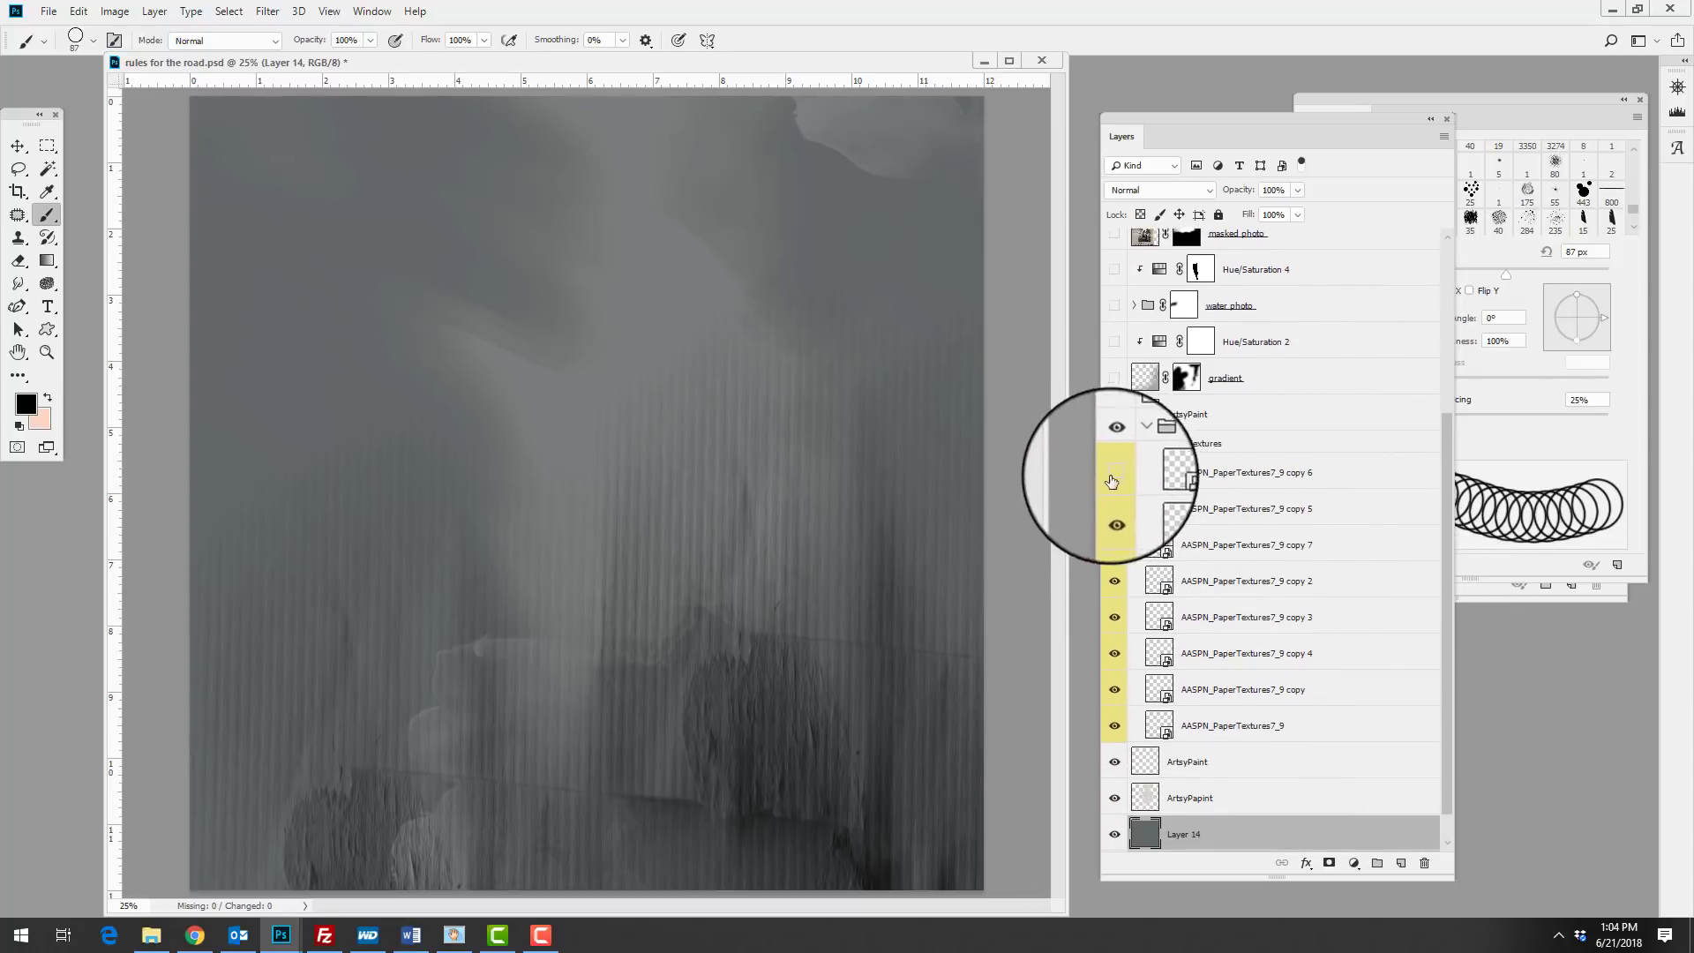
left_click_drag(1114, 473, 1111, 735)
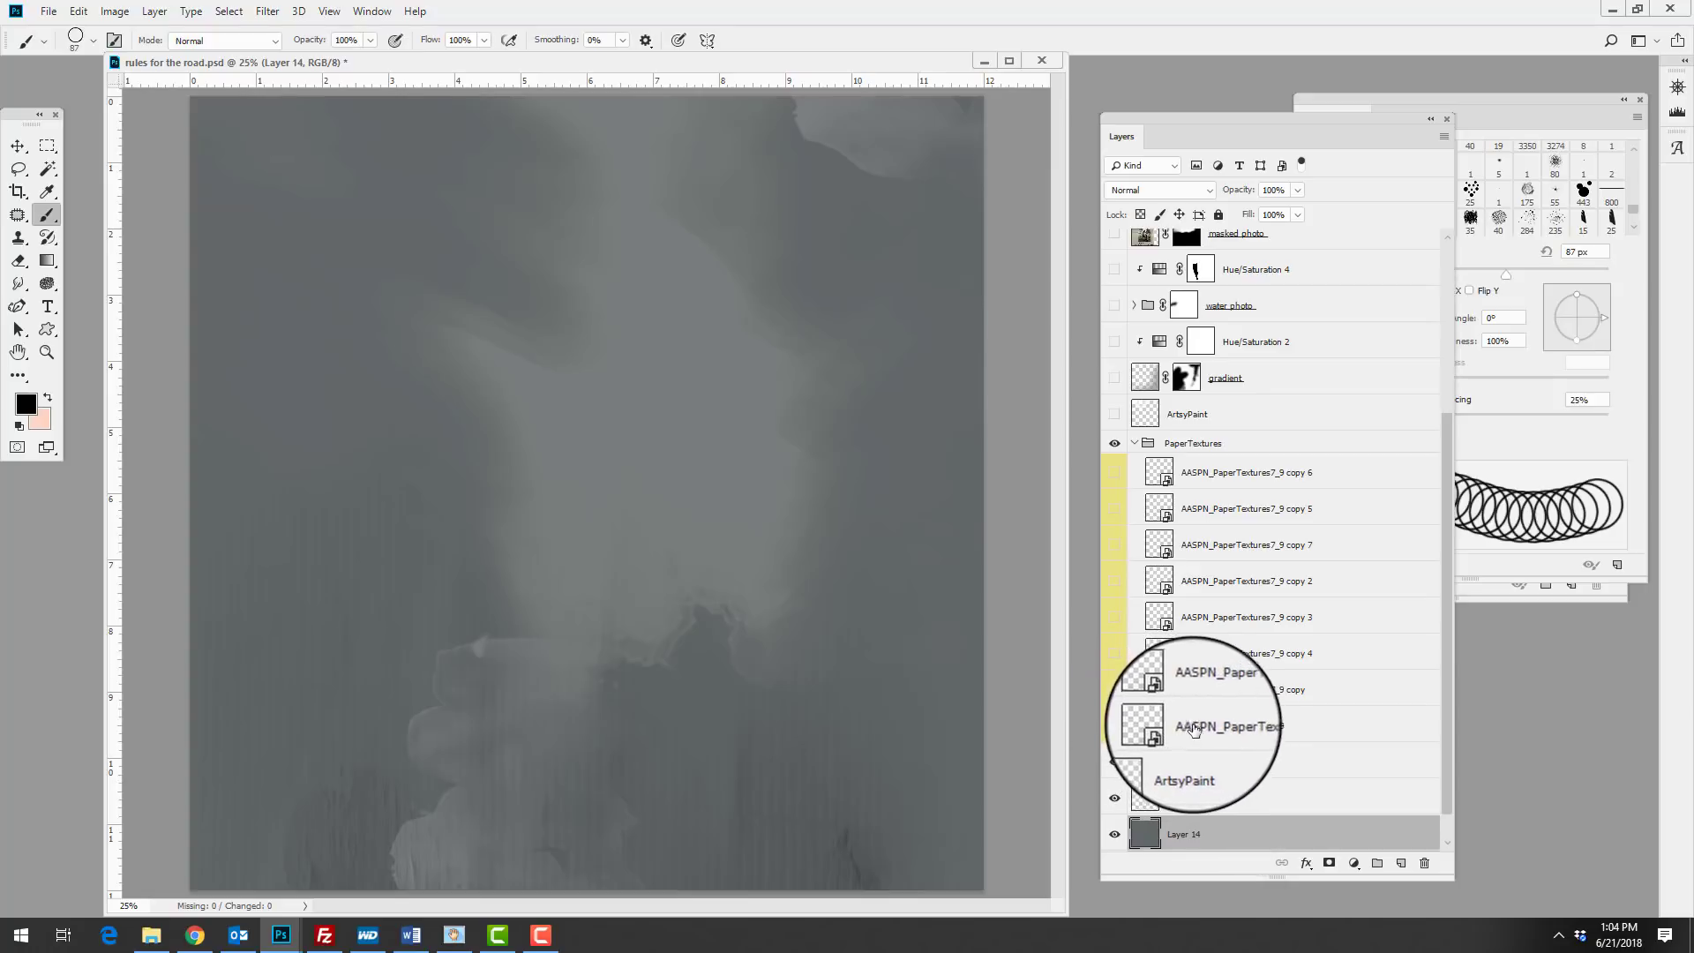
left_click(1162, 738)
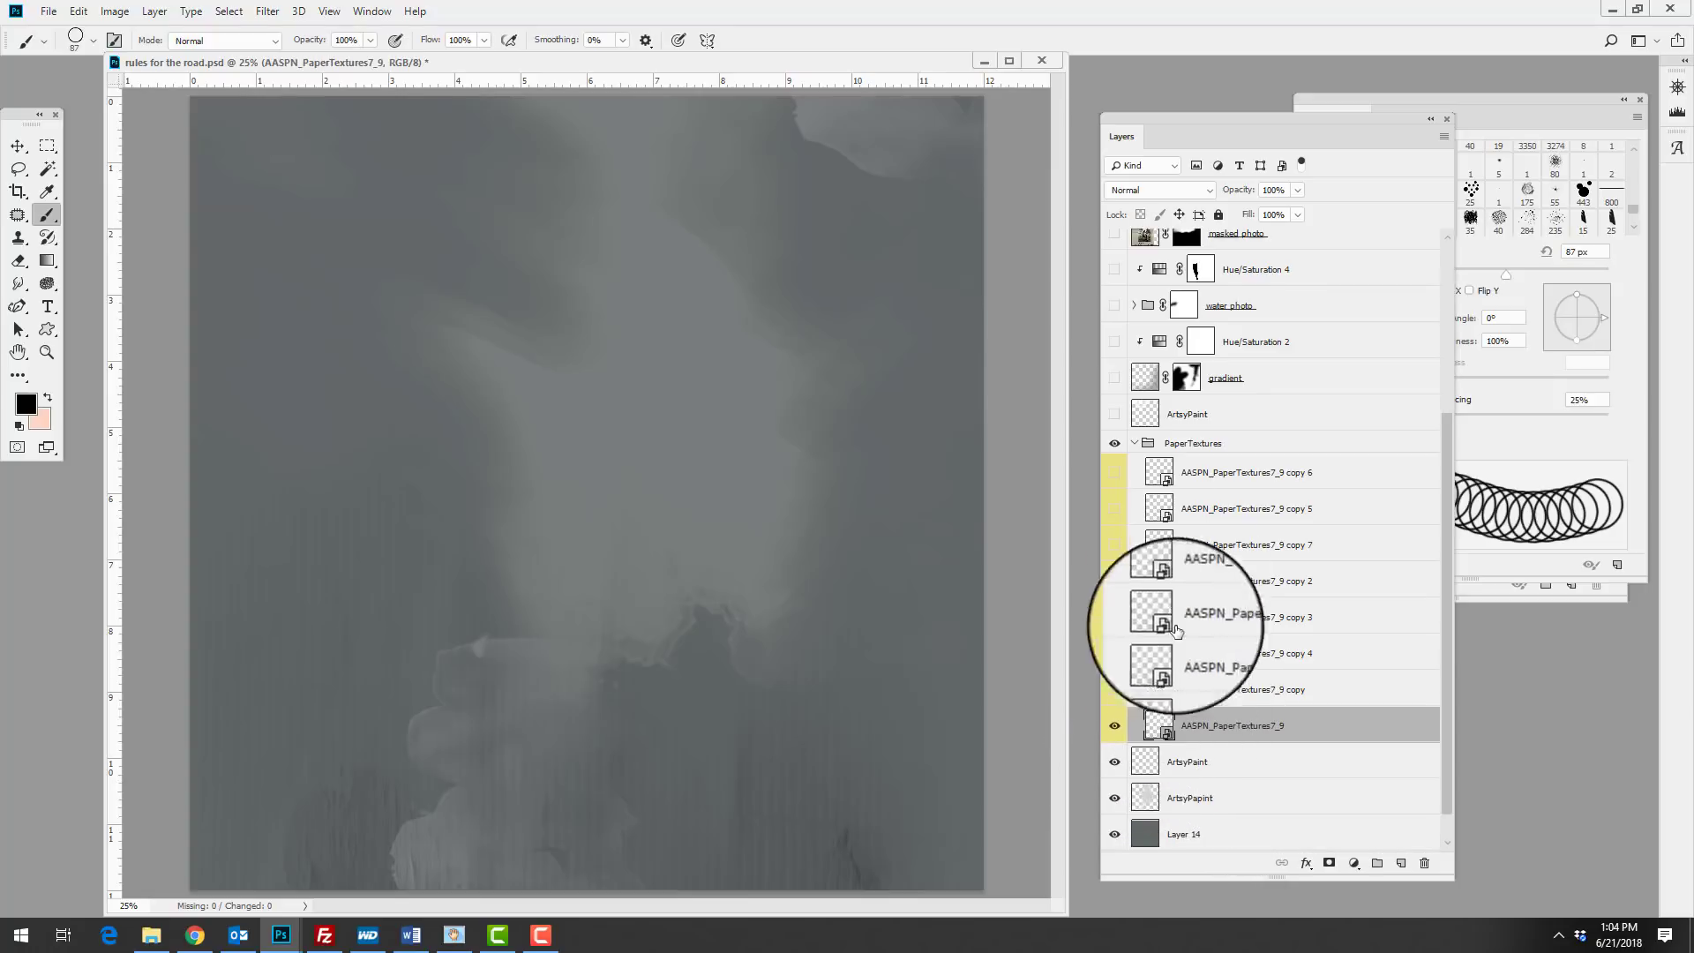
Turn on the AASPN_PaperTextures7_9 copies: copy, copy 4, 3, 2, 7, 5 and 6.
left_click(1114, 690)
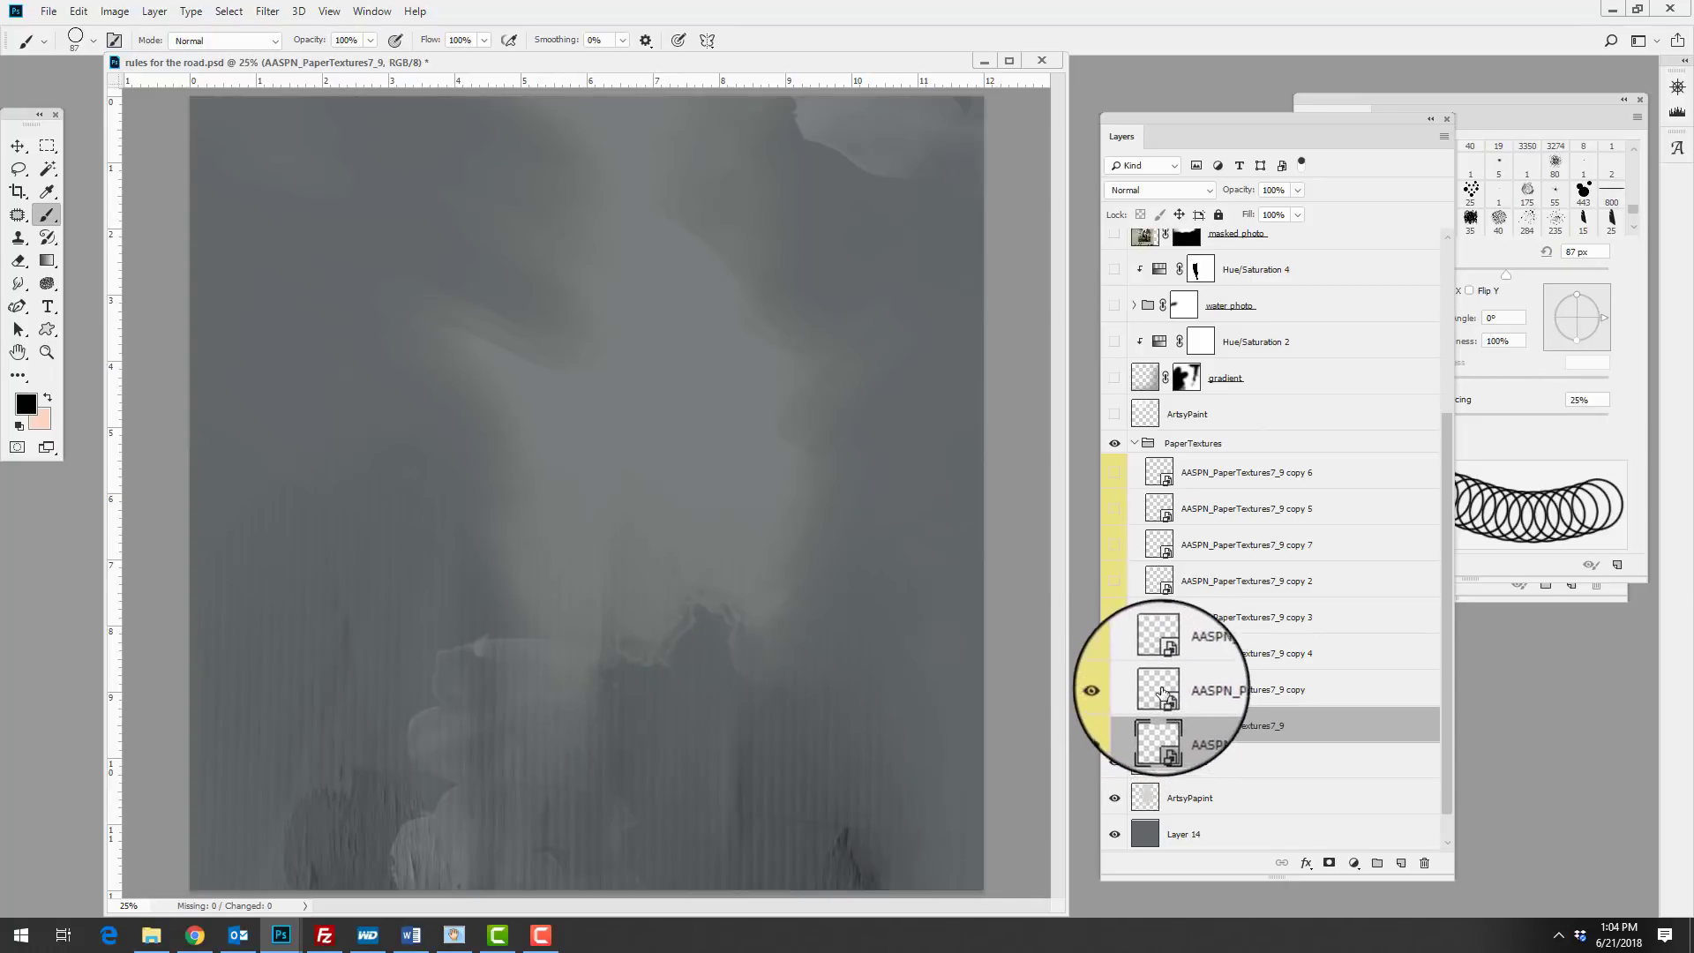
left_click(1114, 654)
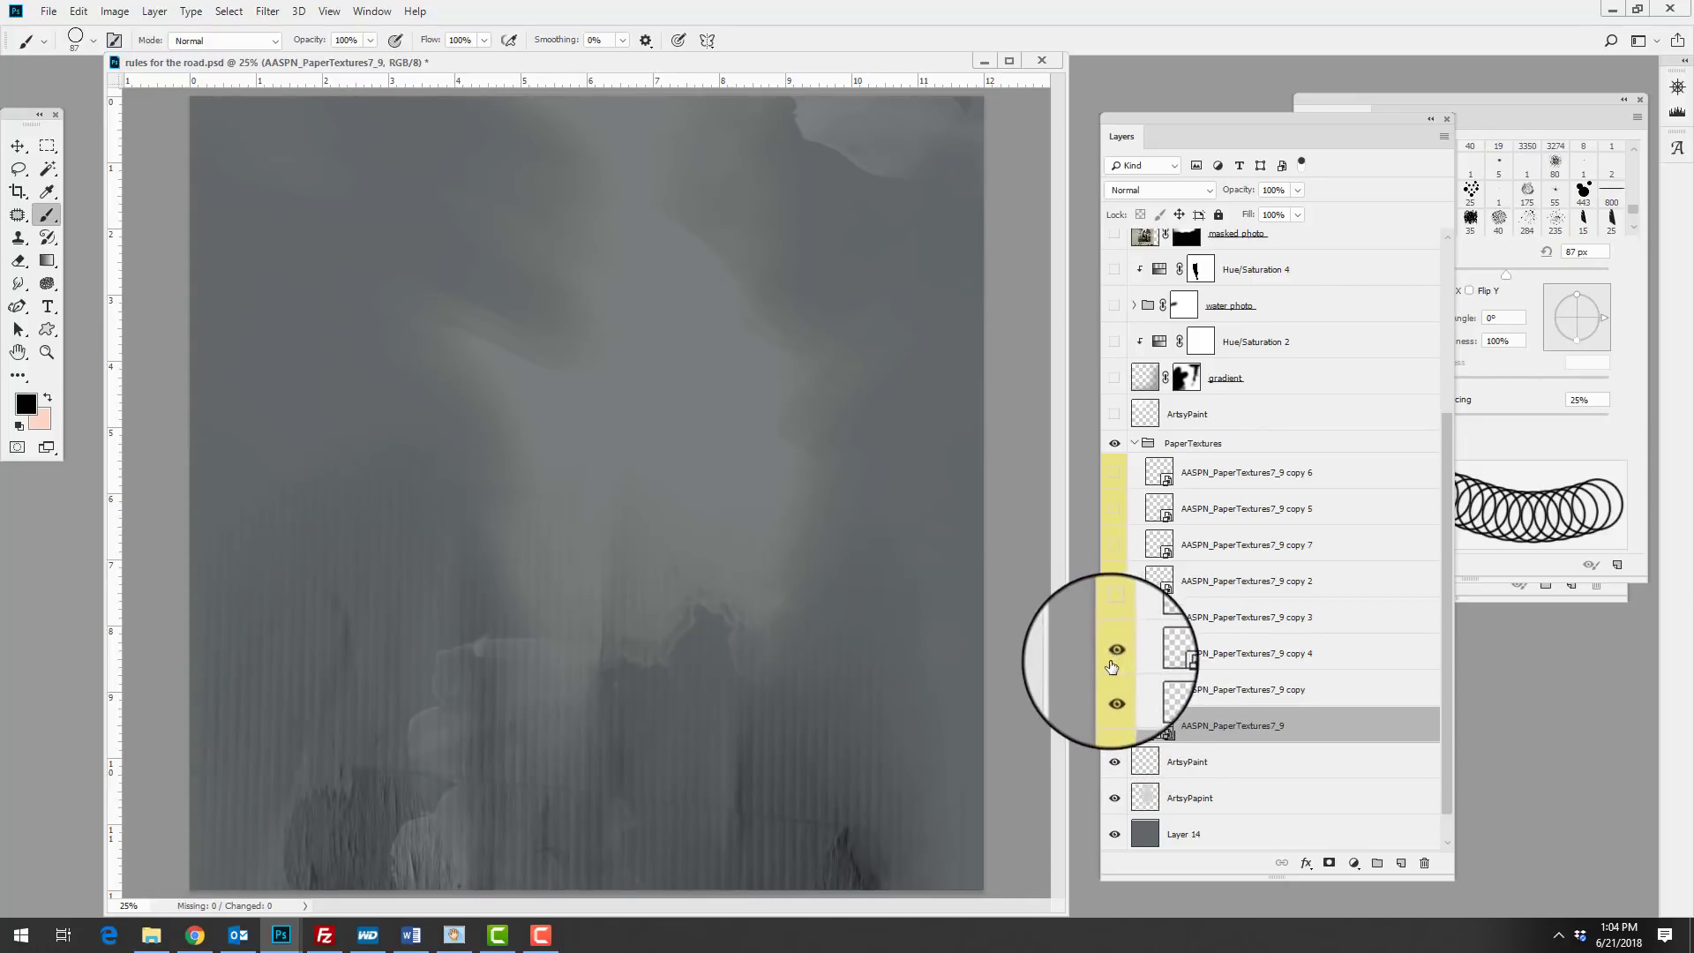
left_click(1114, 623)
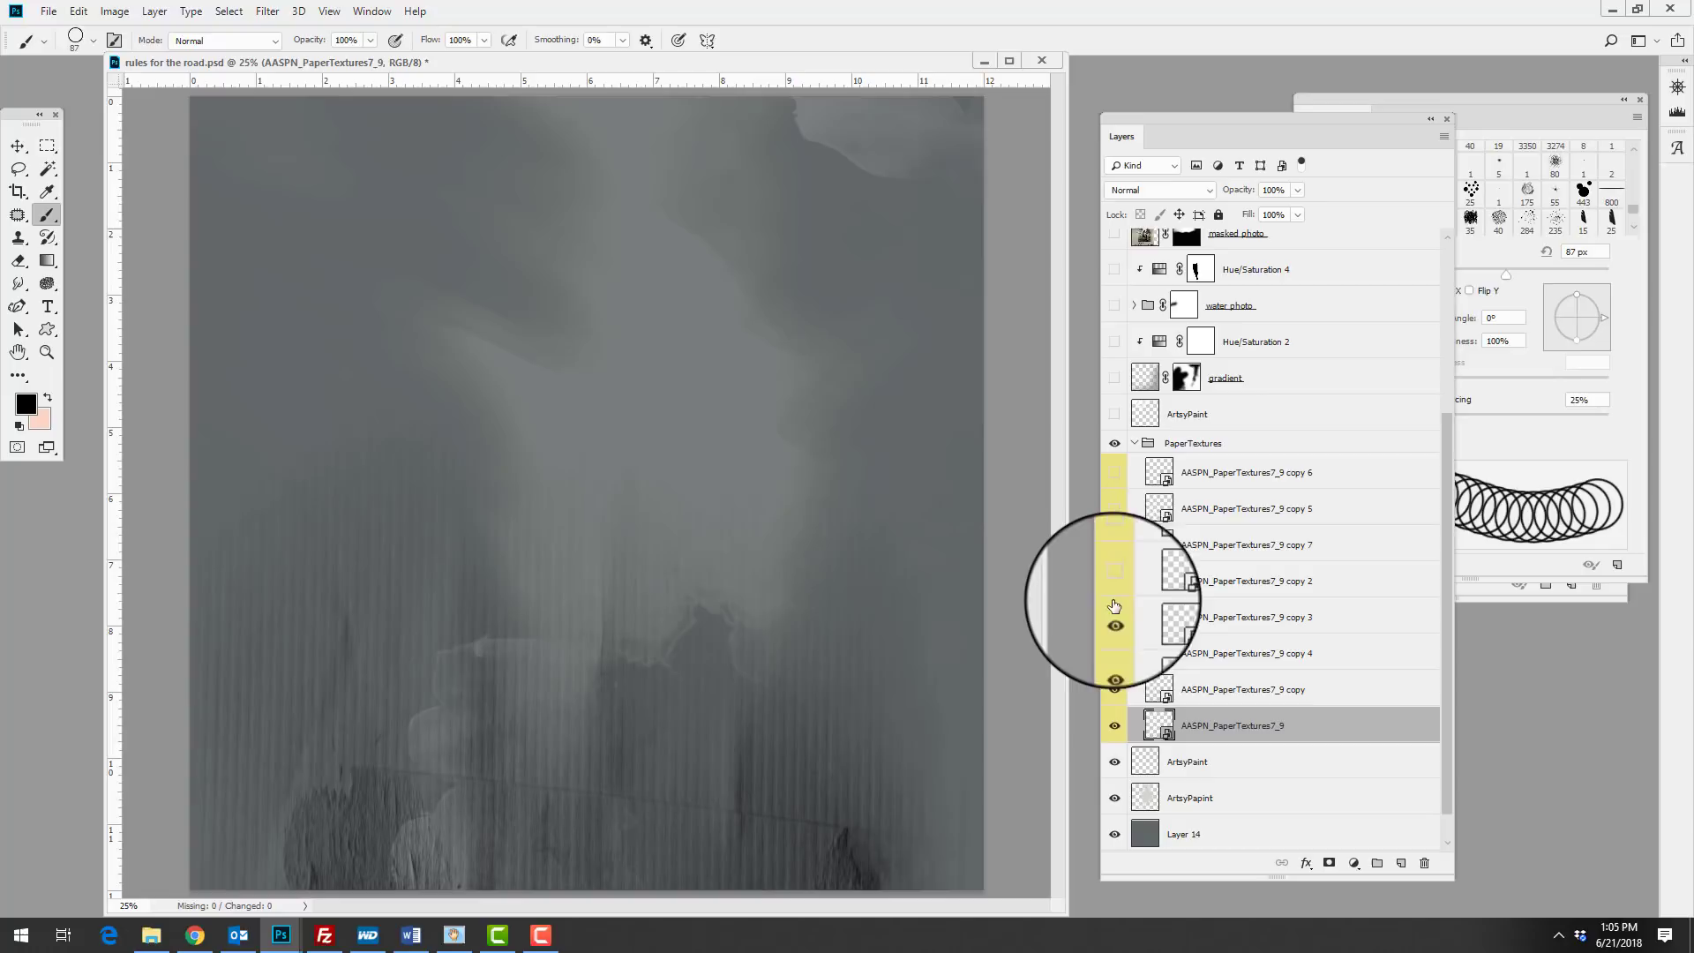
left_click(1115, 582)
left_click(1104, 547)
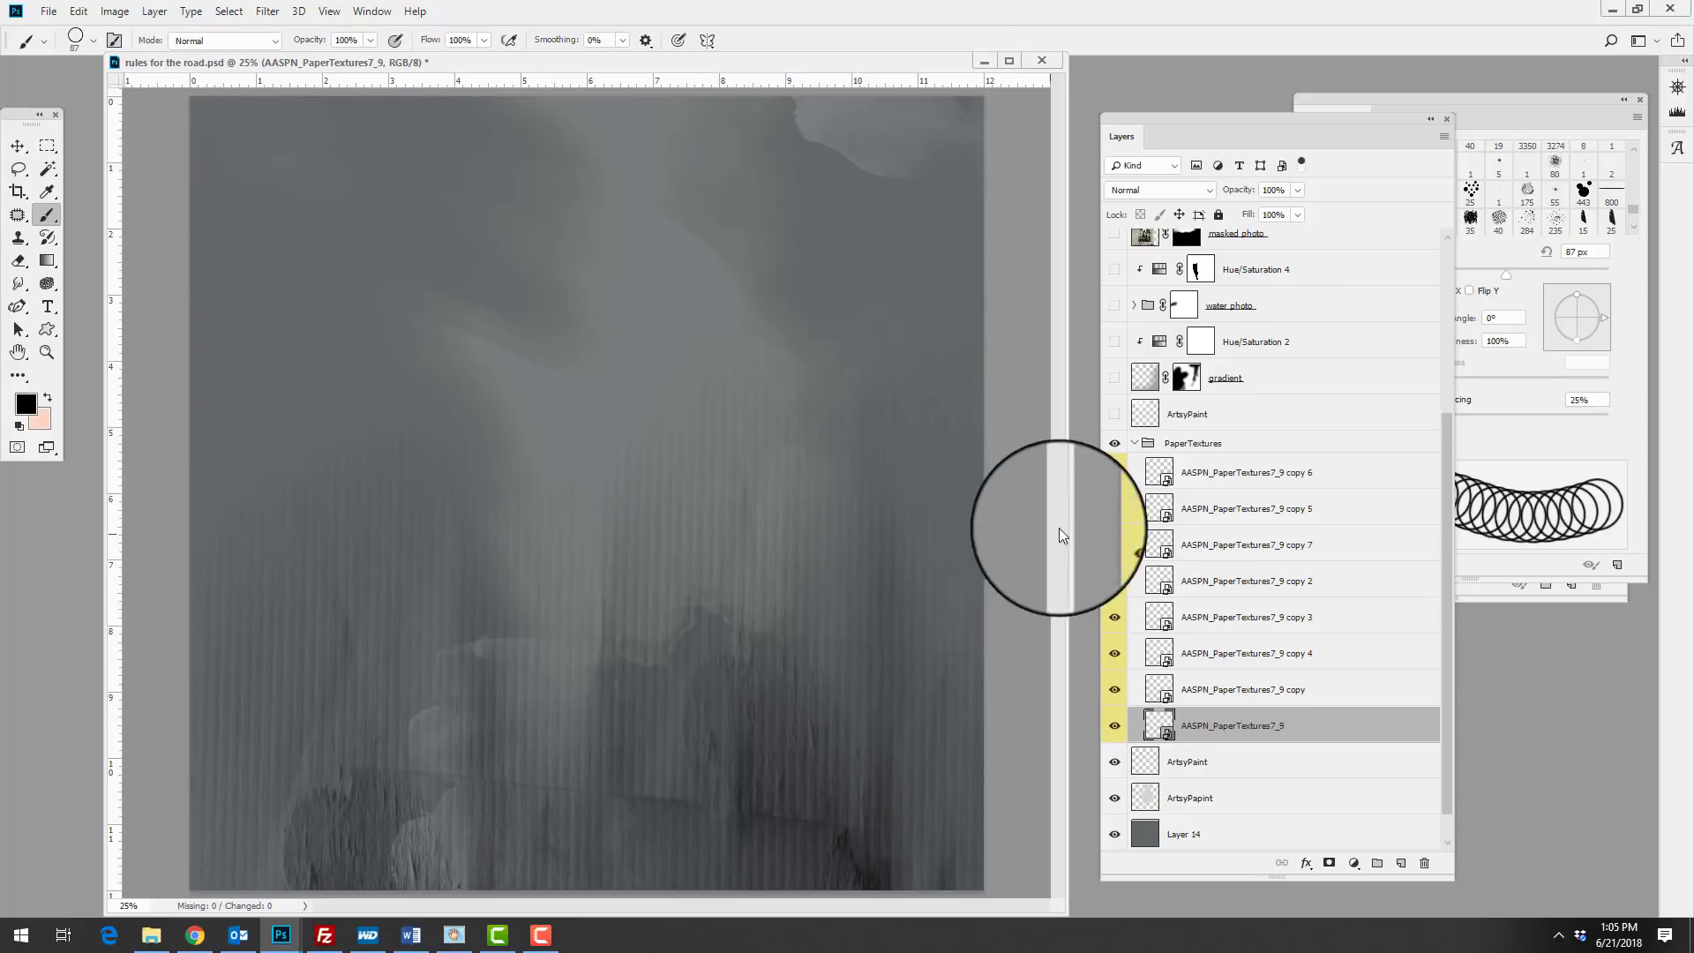
left_click(1112, 509)
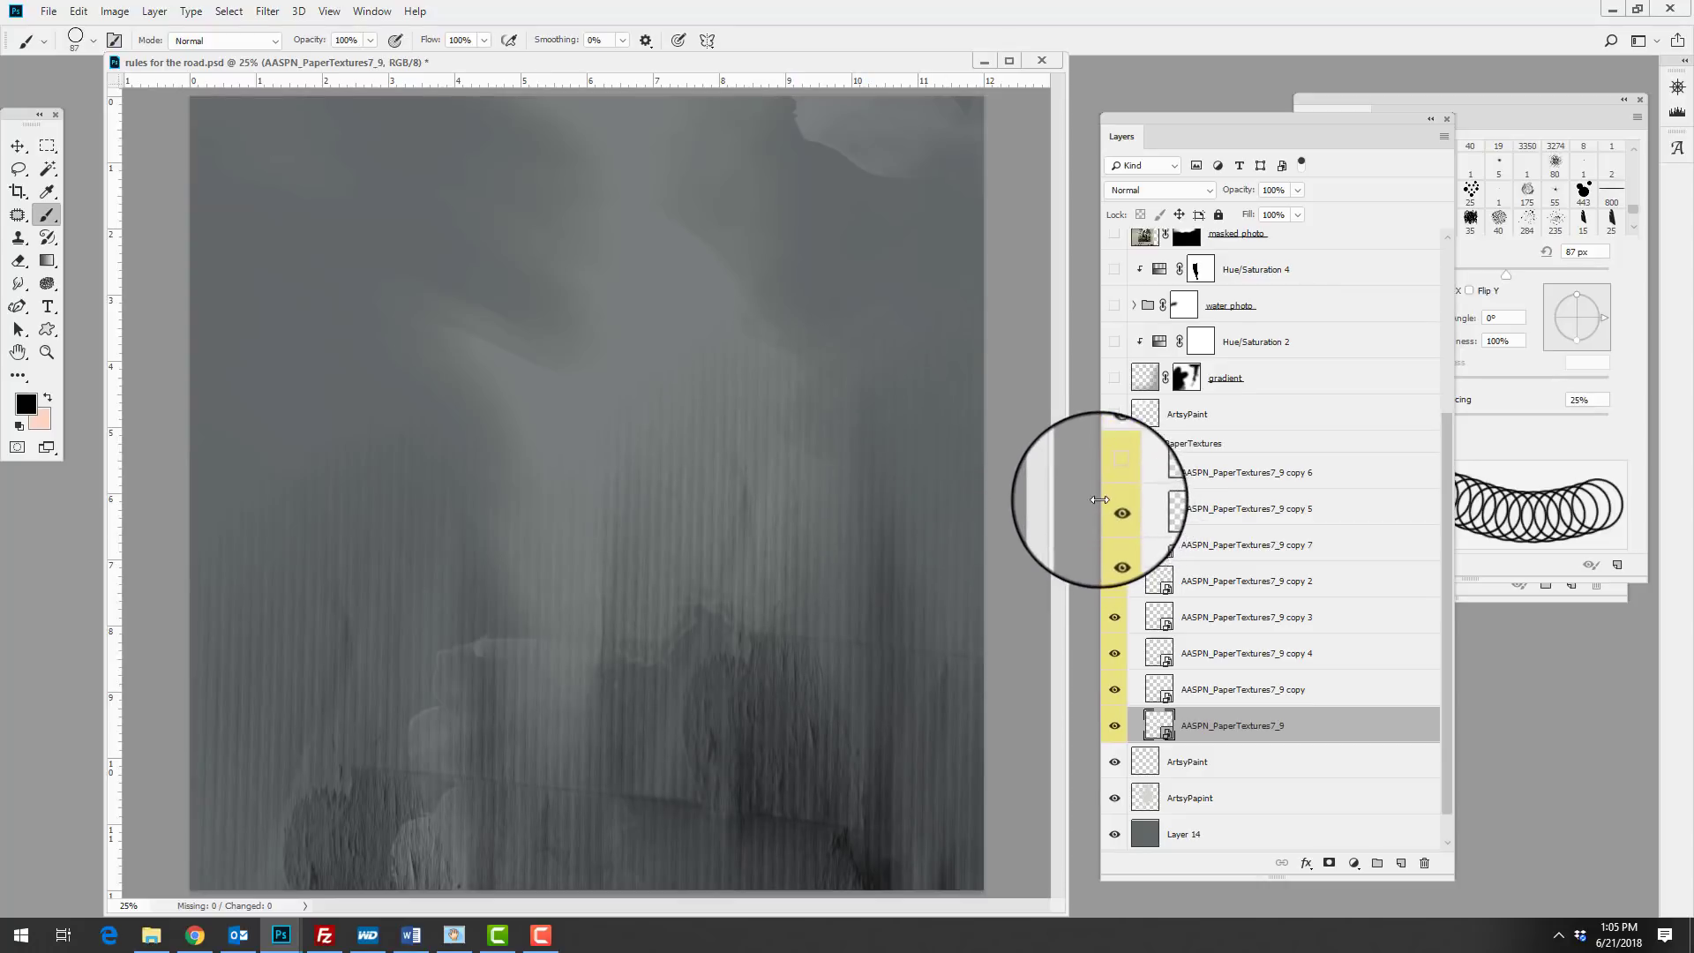
left_click(1115, 472)
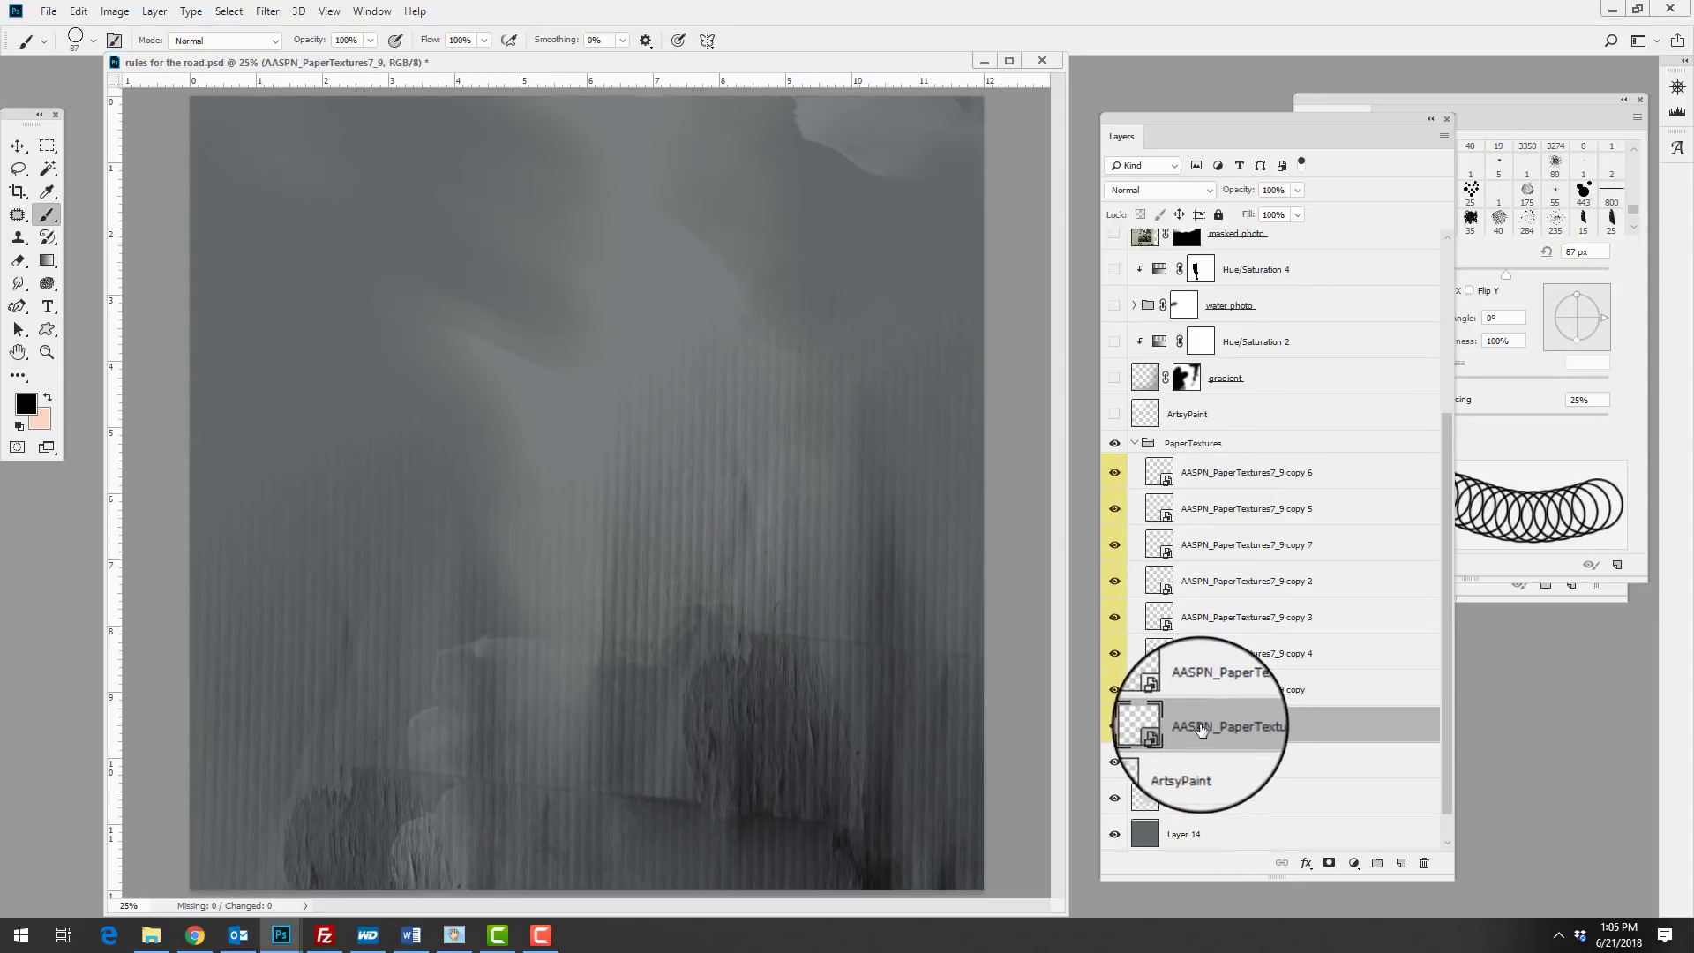
left_click(1113, 414)
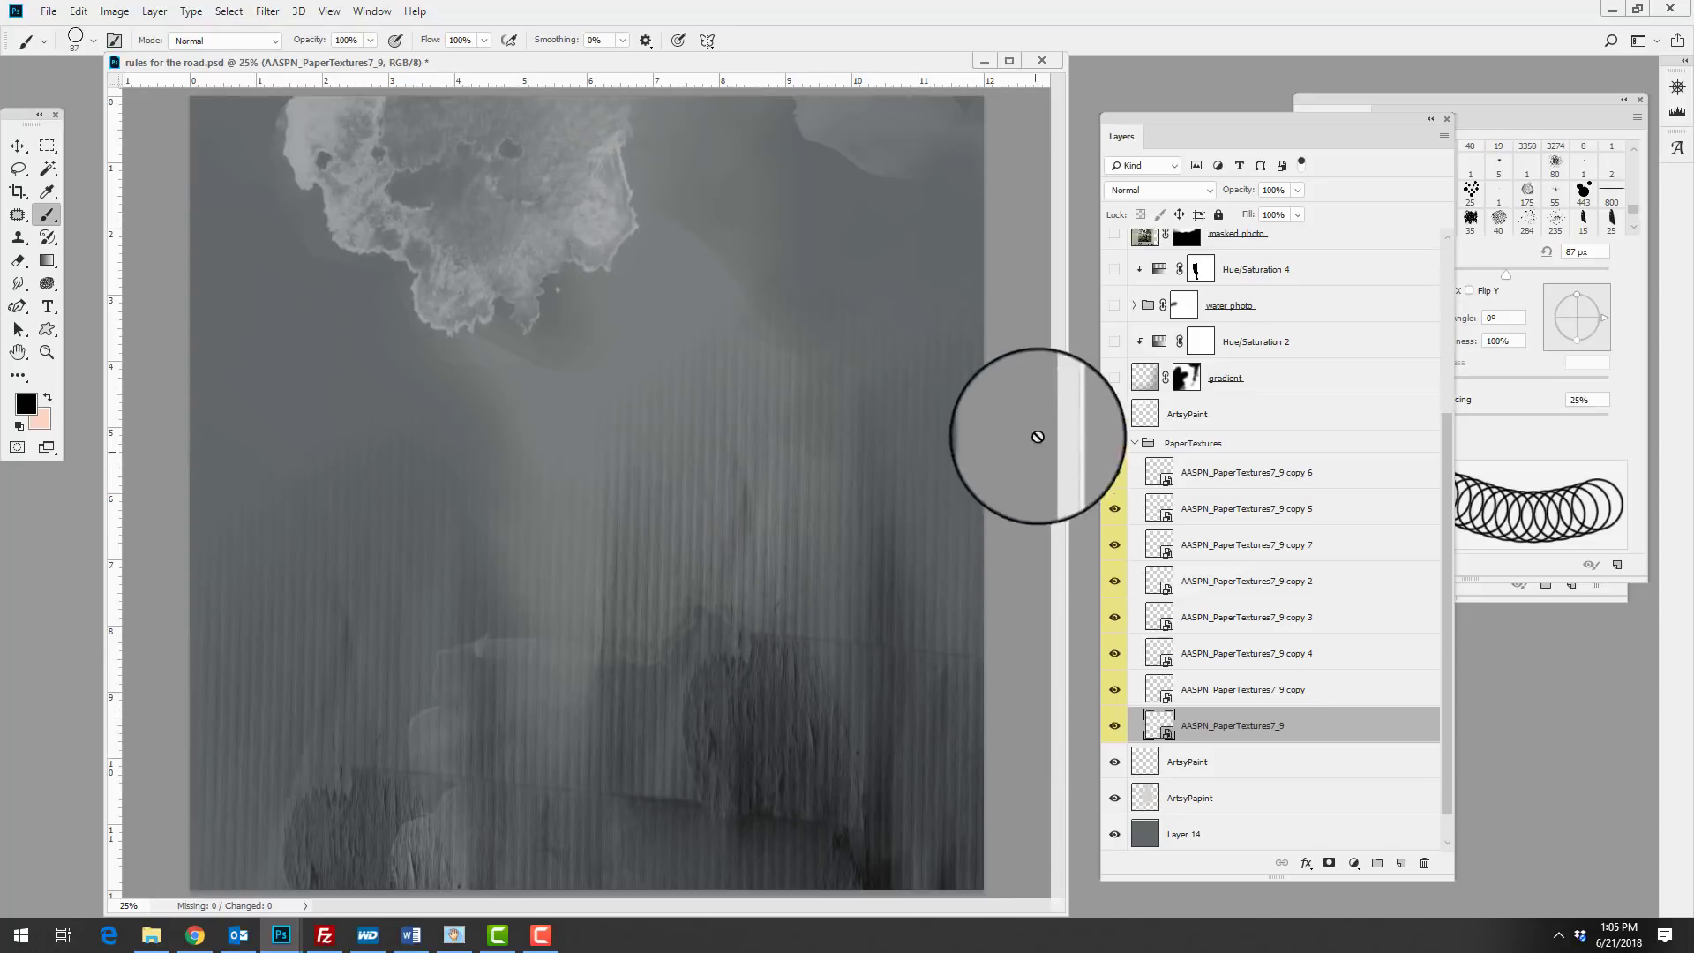
Select and show the gradient layer, then show its Hue/Saturation 2 adjustment.
left_click(1147, 378)
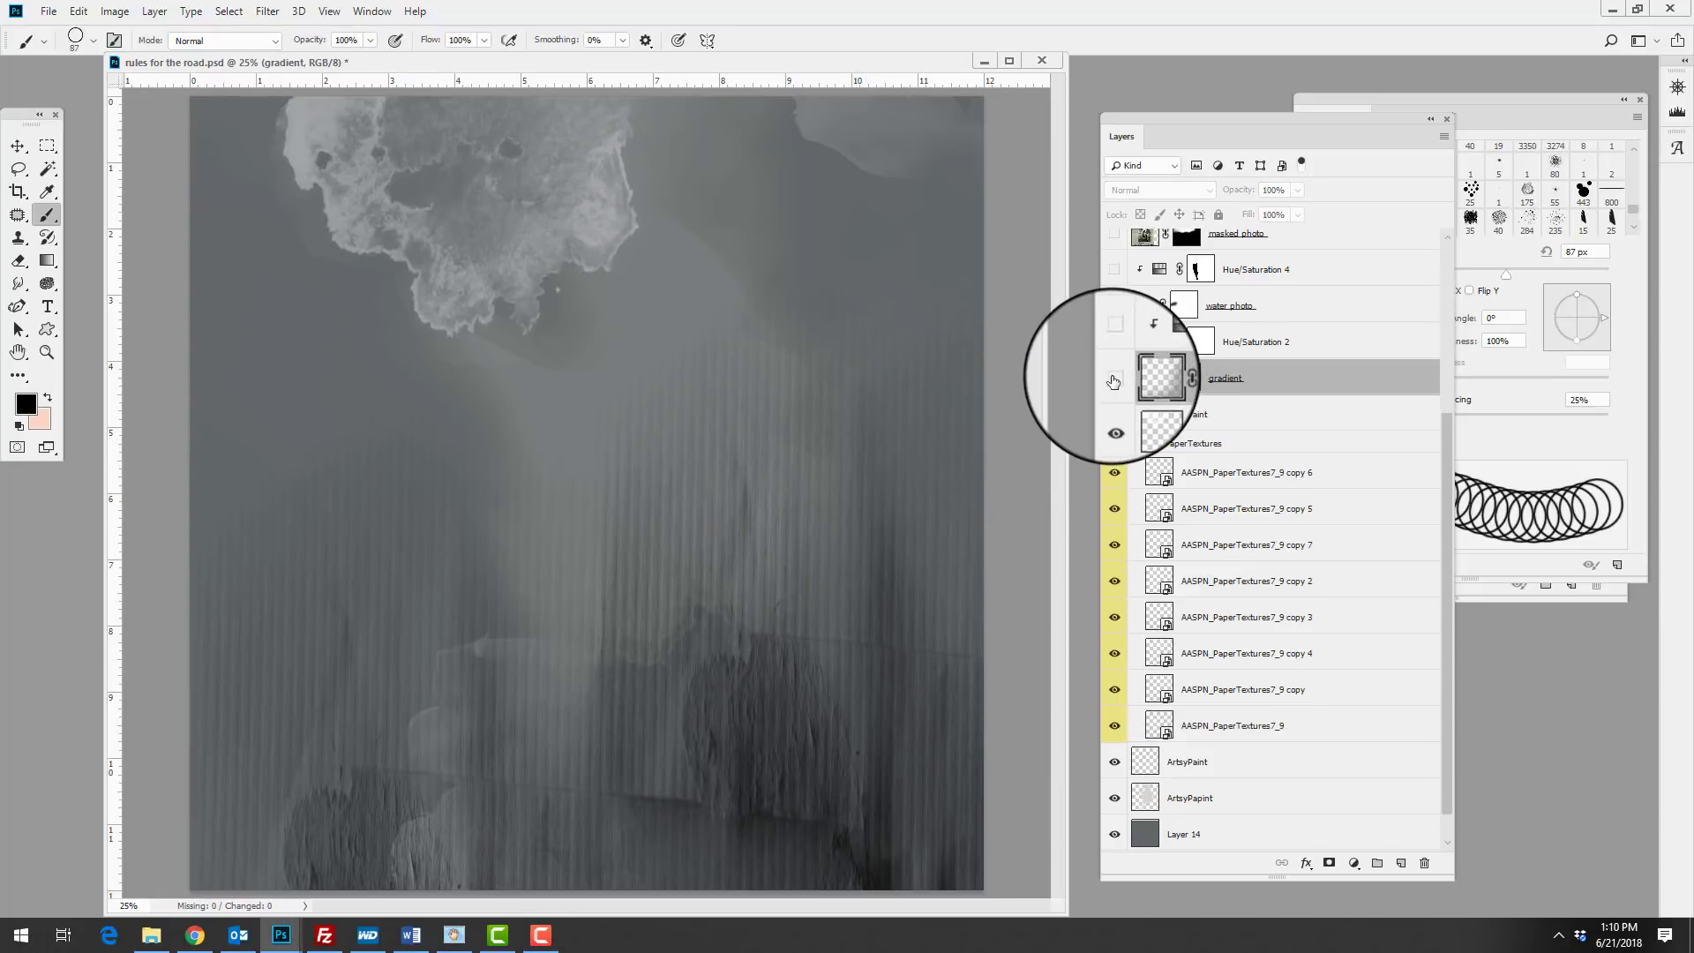
left_click(1114, 379)
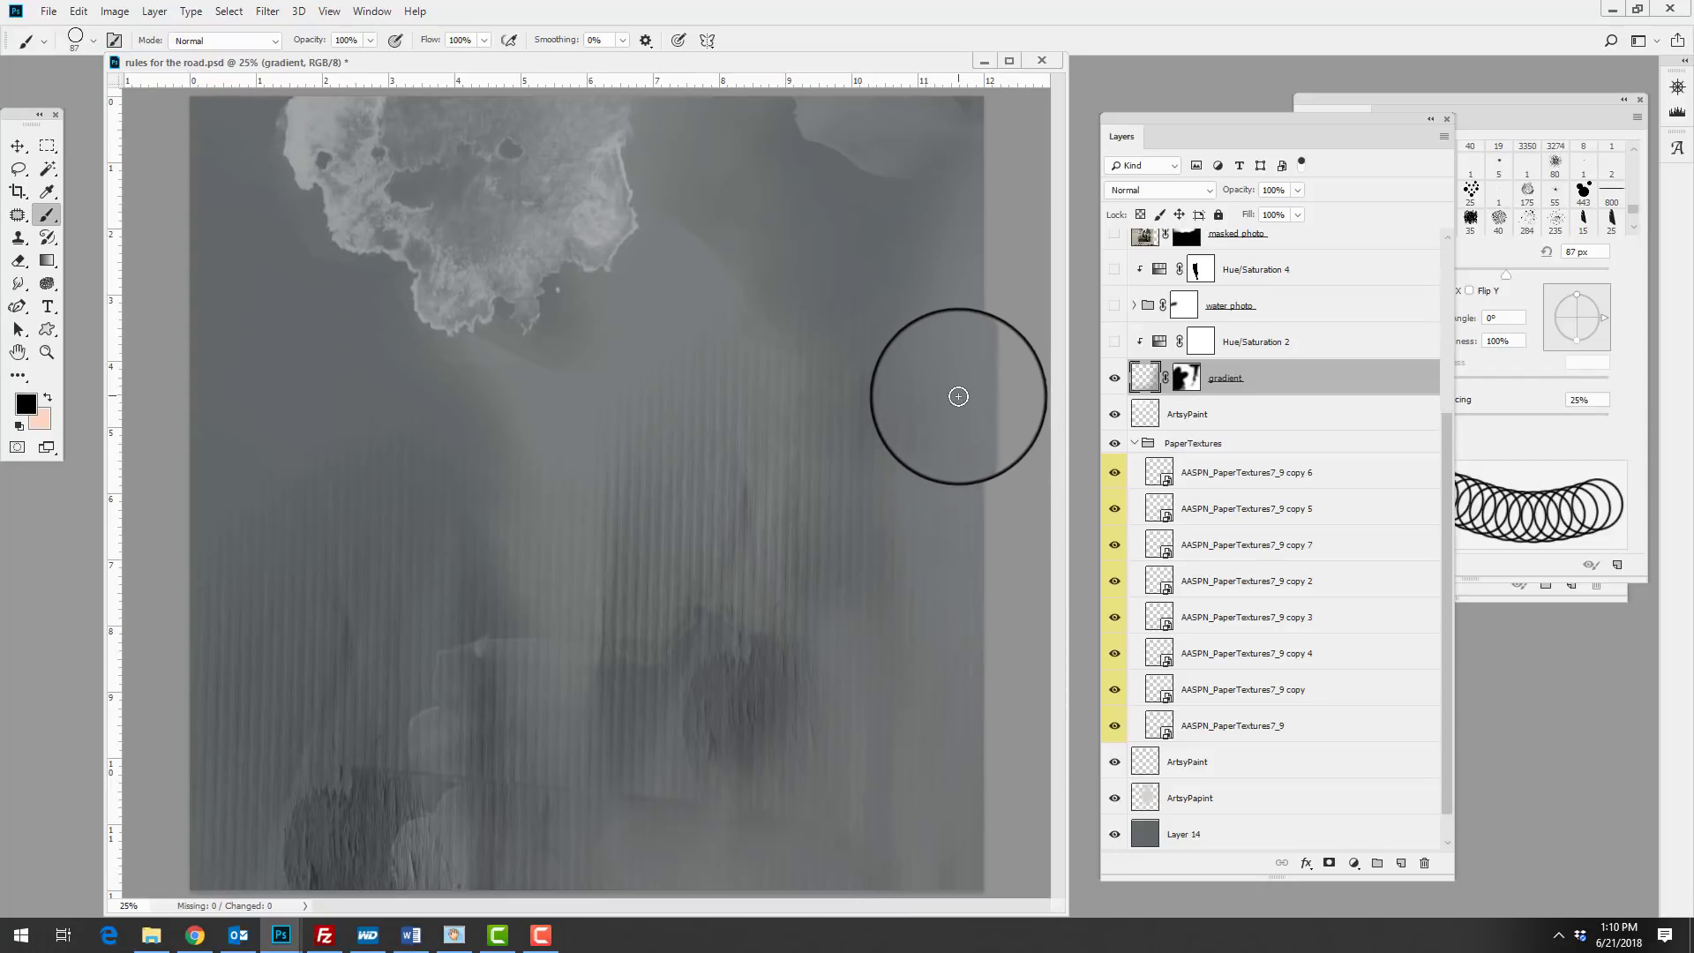
left_click(1113, 344)
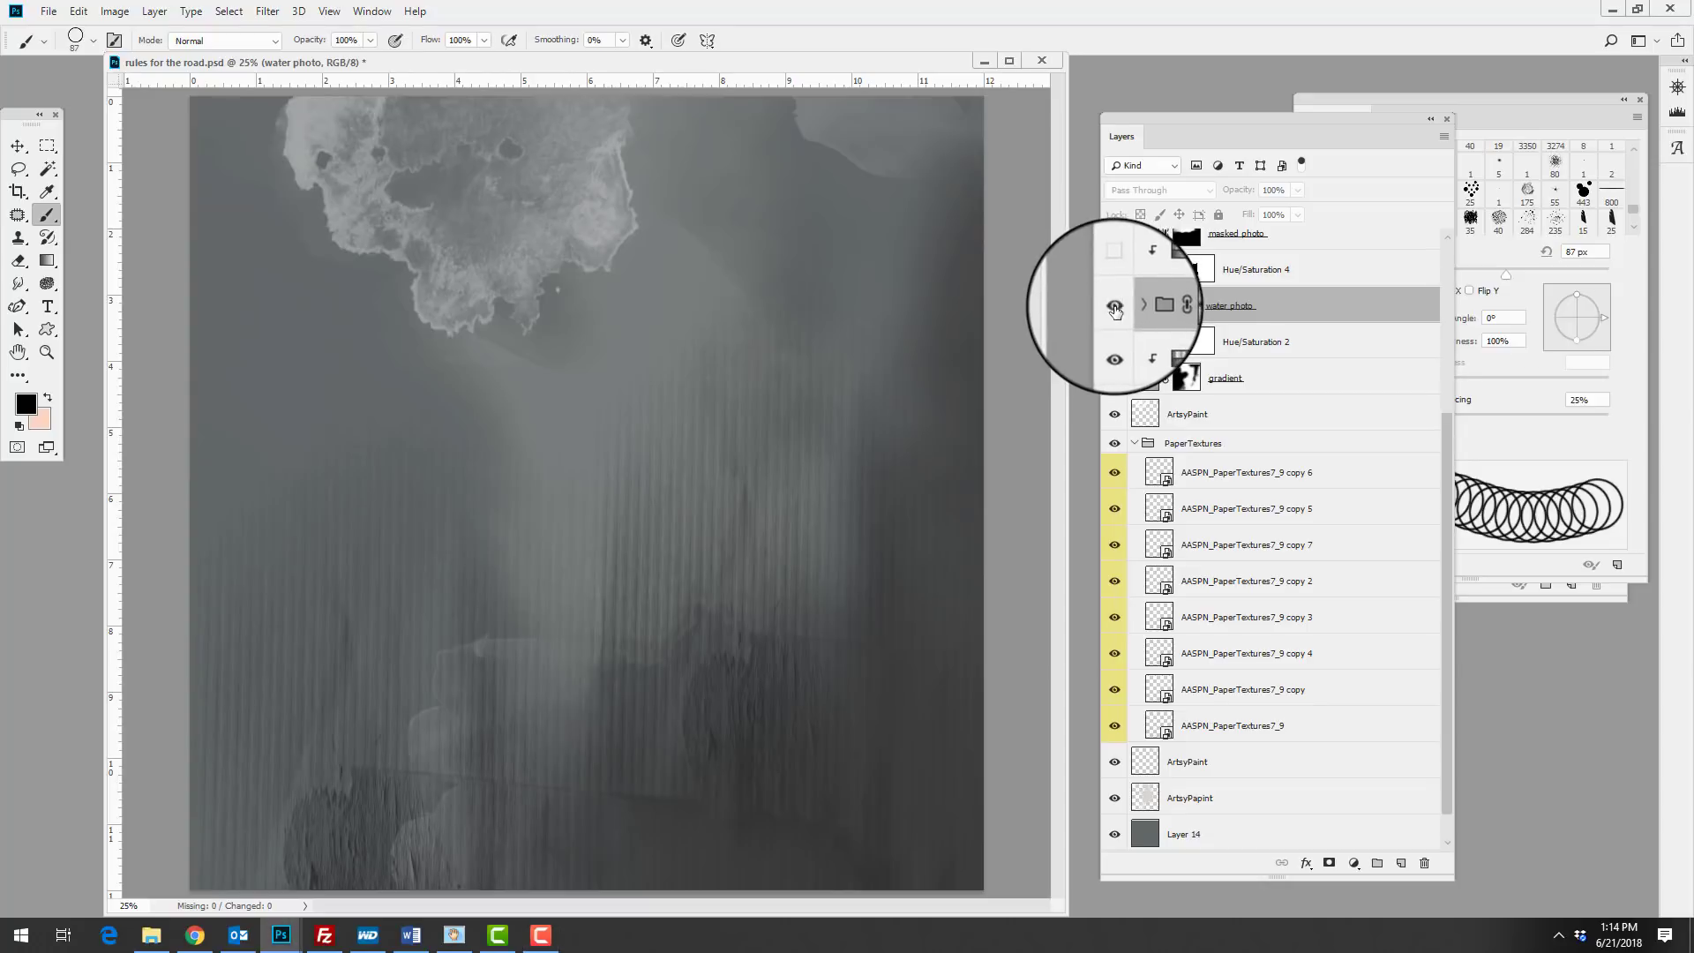
Show the water photo group, undoing an accidental extra reveal of the sunlit water.
left_click(1115, 305)
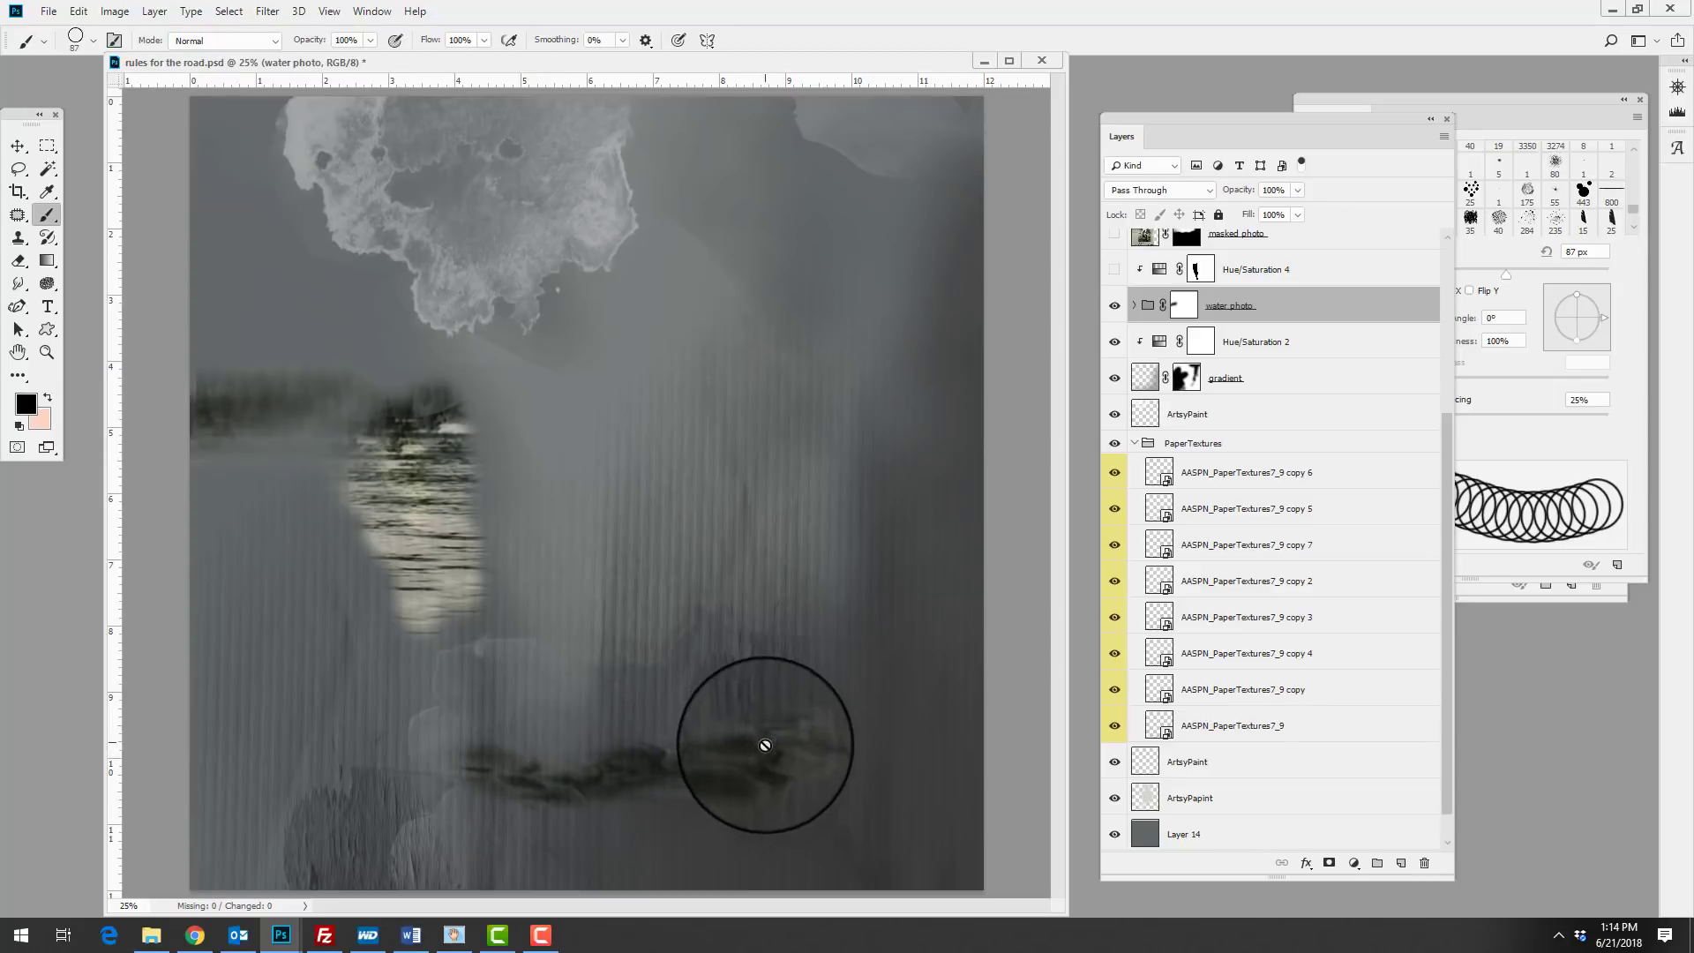
mouse_move(478, 484)
left_mouse_down()
mouse_move(454, 609)
mouse_move(523, 767)
left_mouse_up()
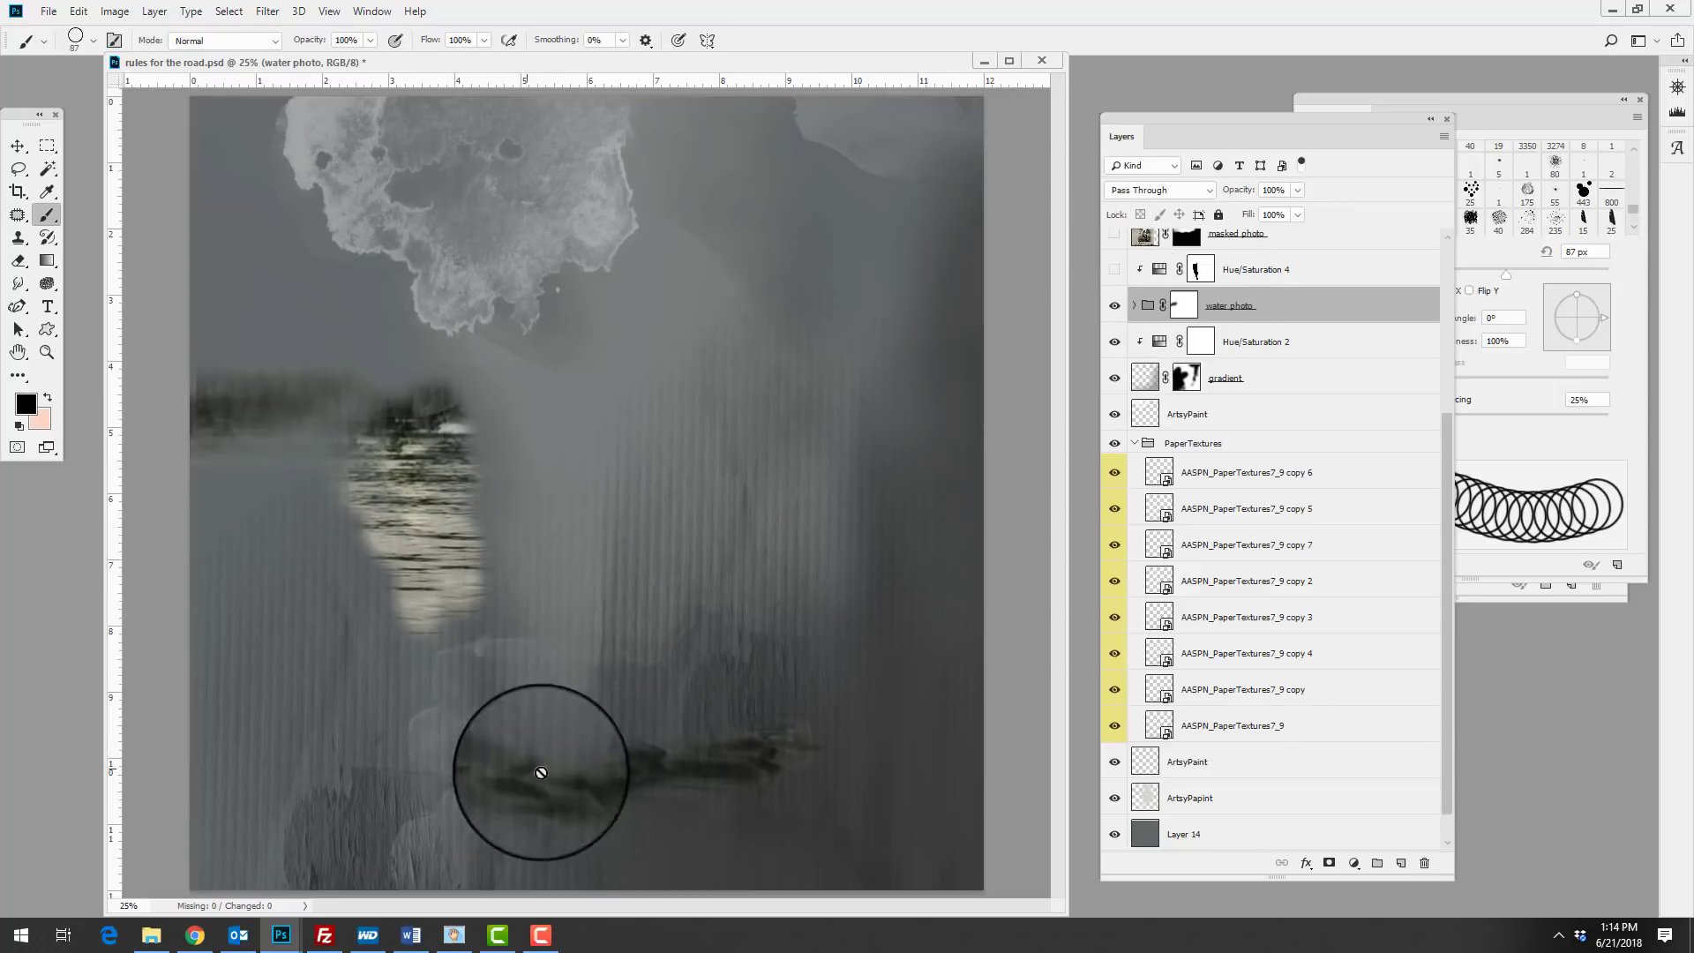
key("ctrl+z")
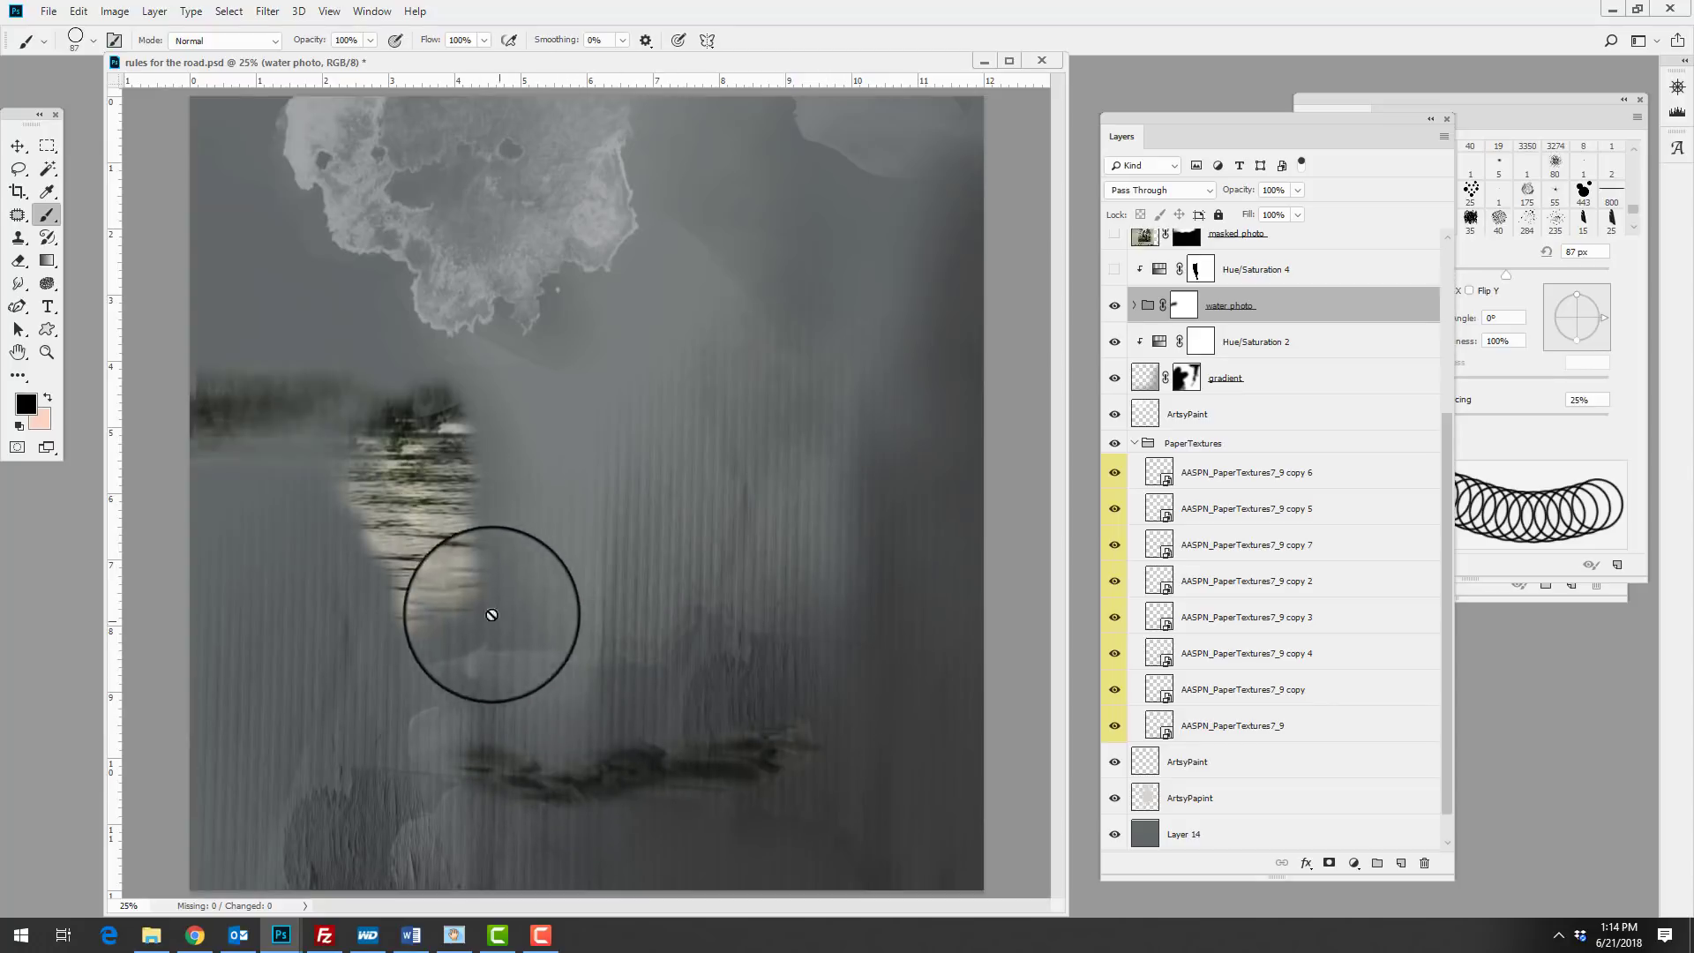
Expand the water photo group and step through Layer 17 copy 2, Layer 17 copy and Layer 17.
left_click(1135, 306)
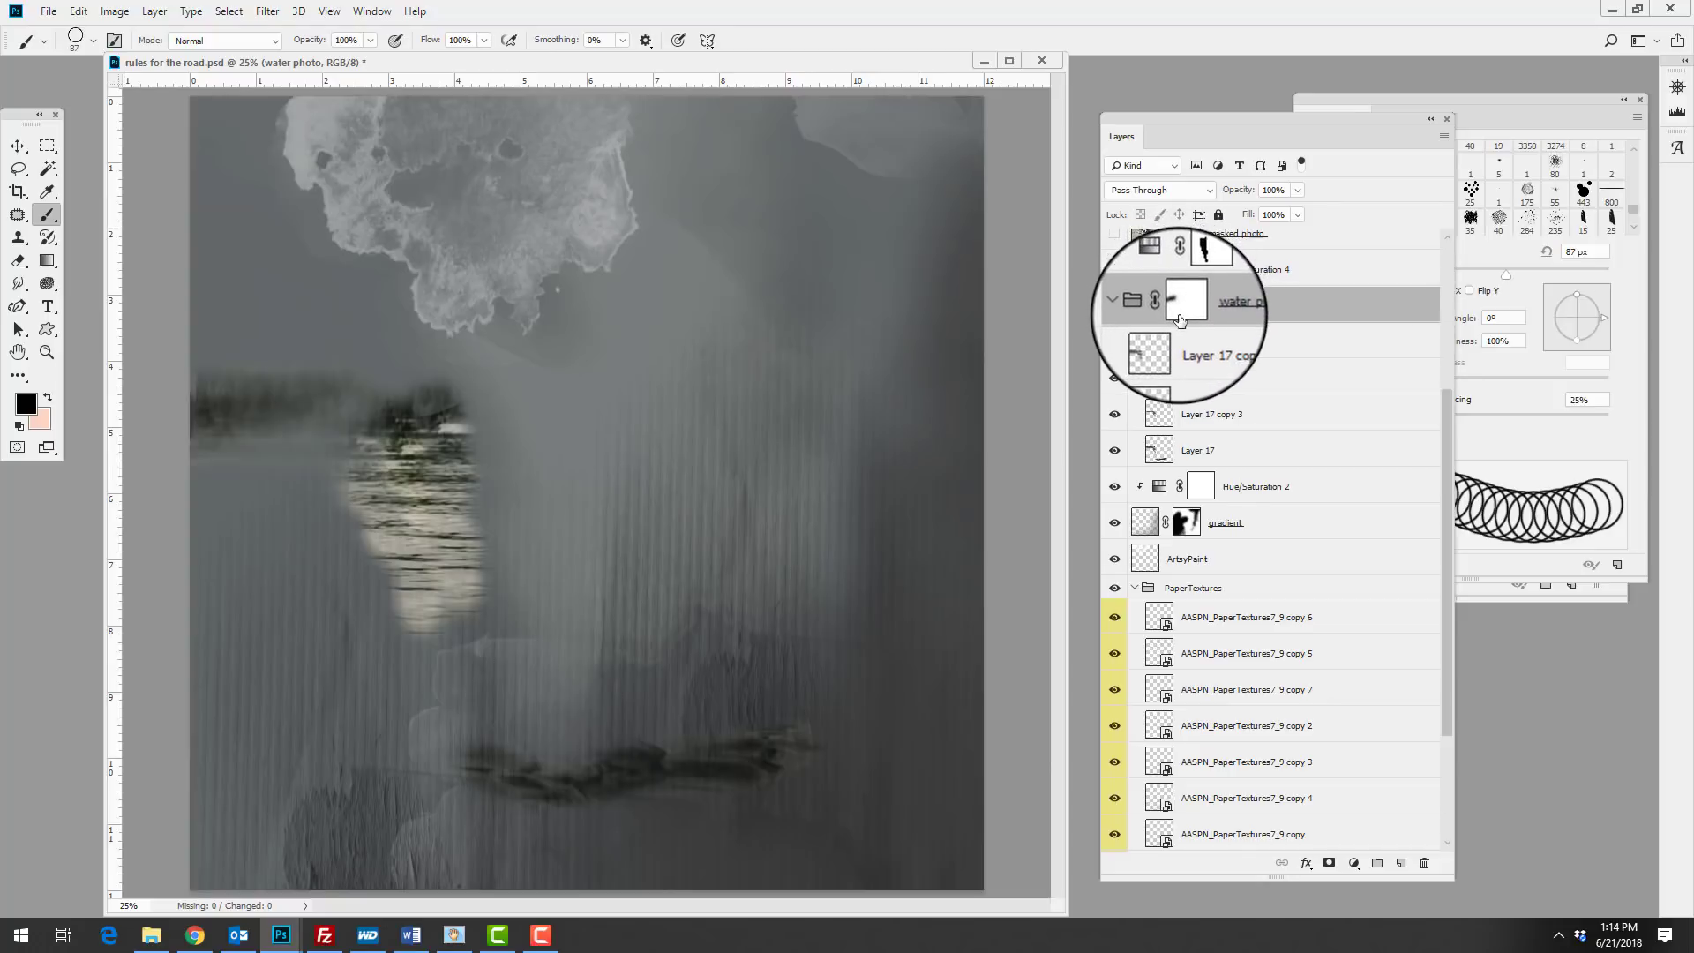
left_click(1182, 352)
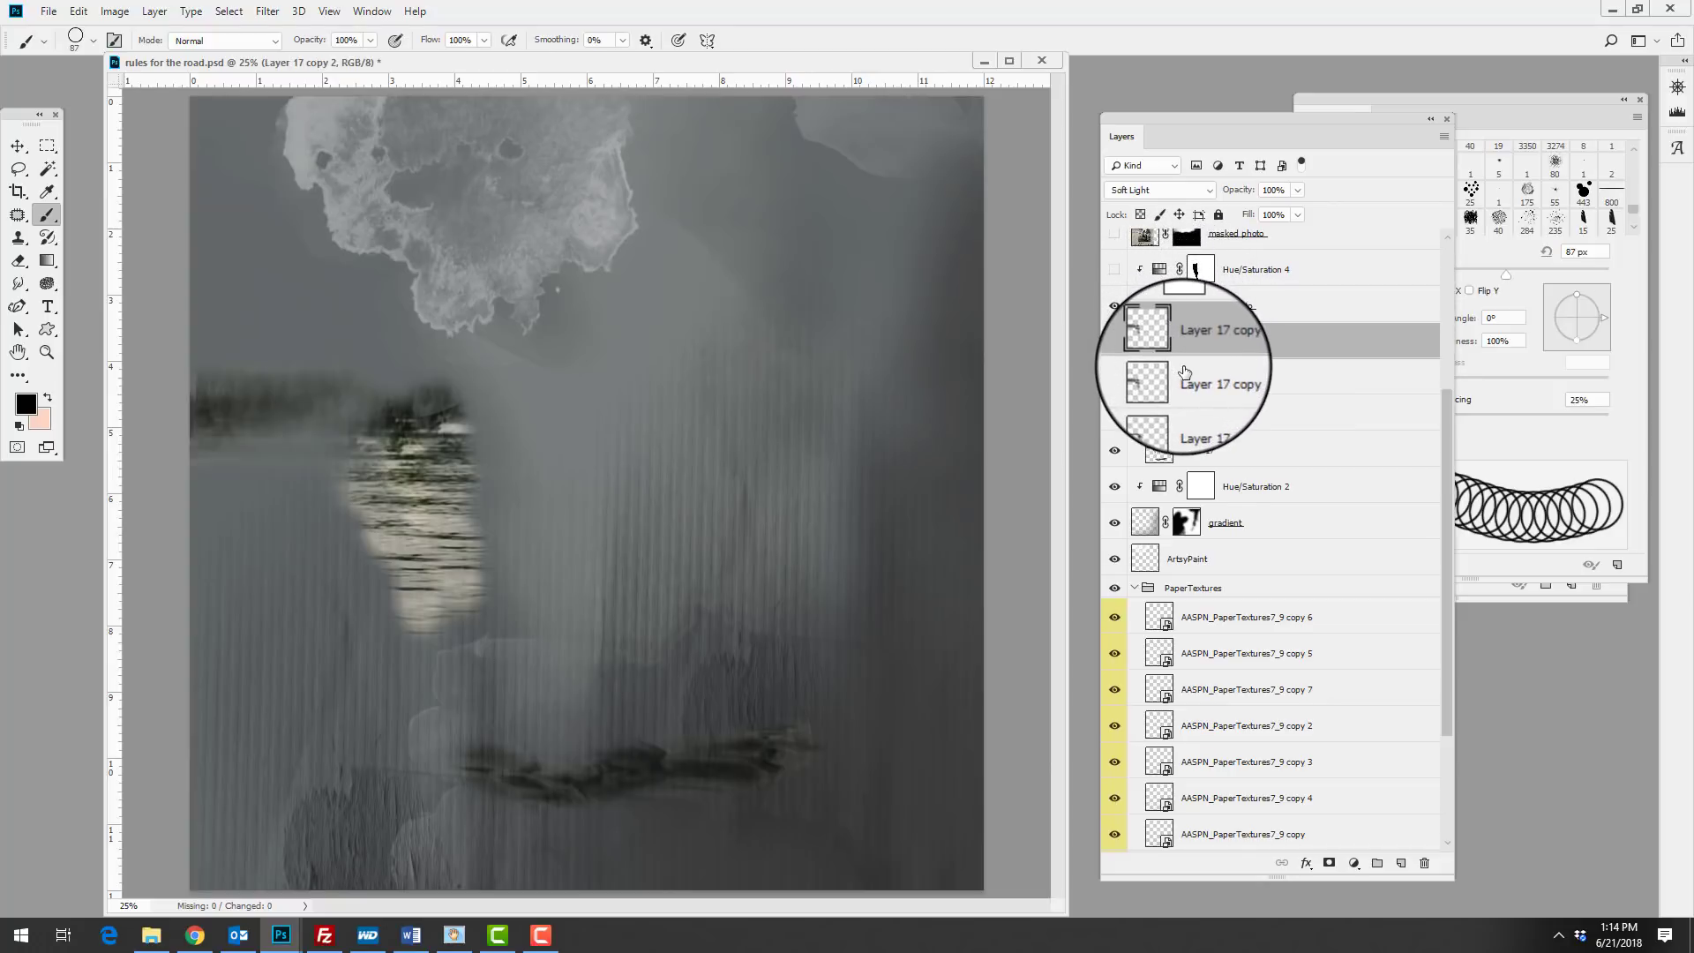
left_click(1183, 378)
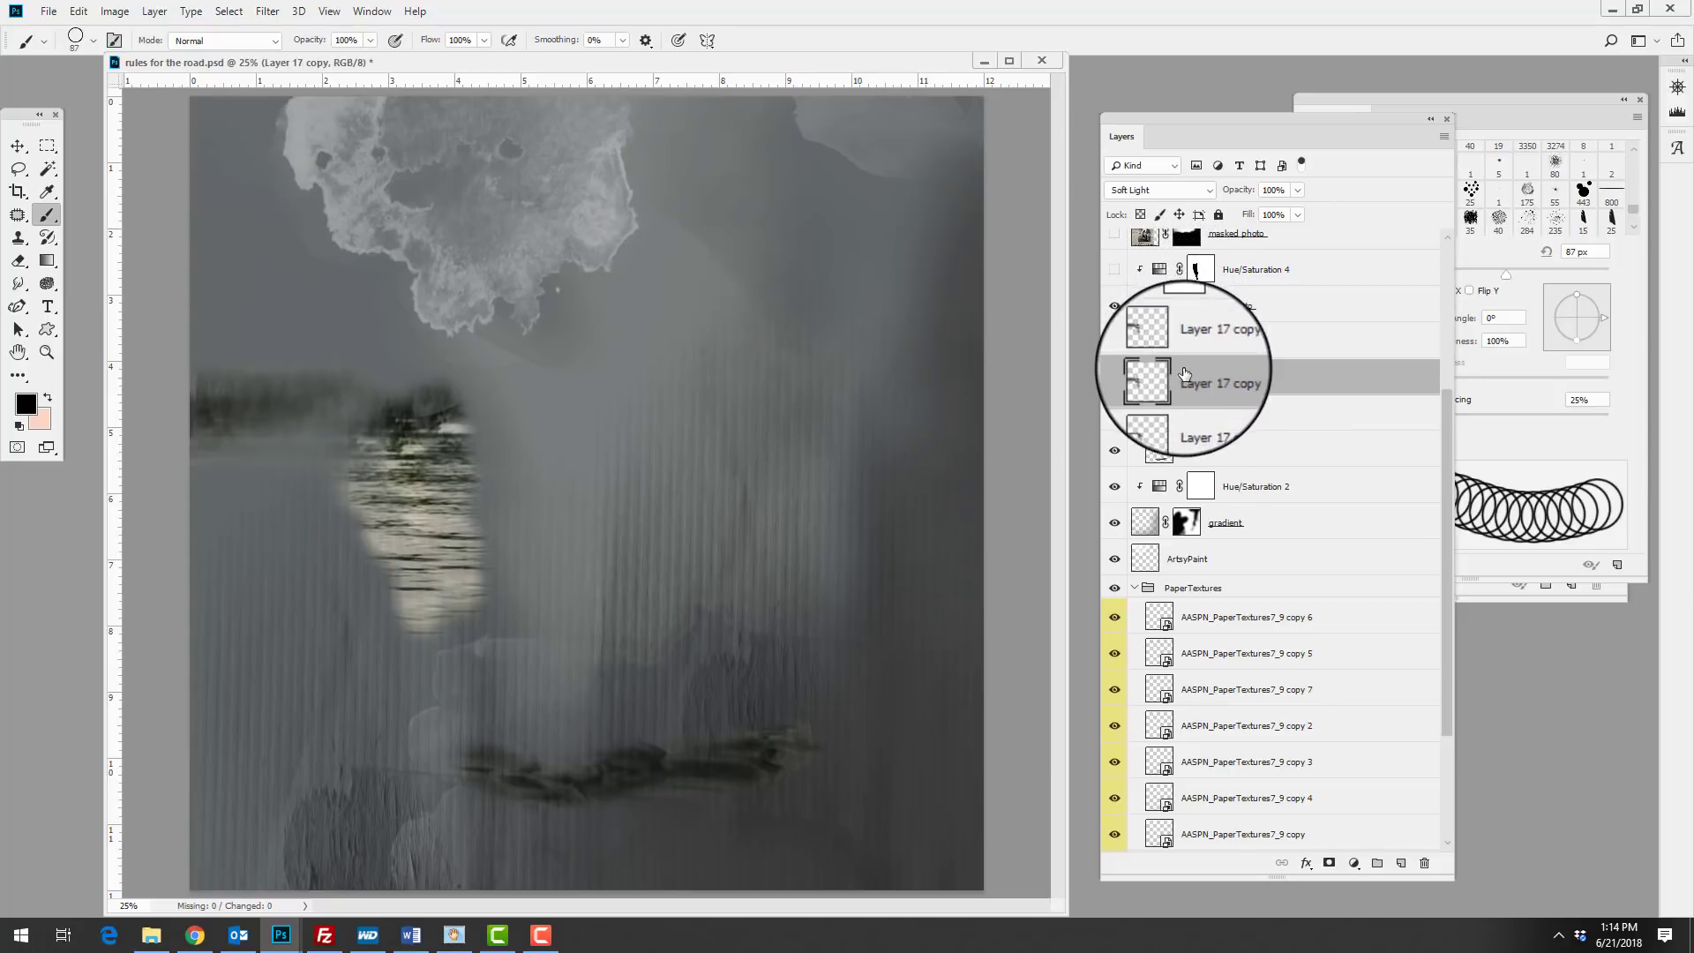
left_click(1185, 448)
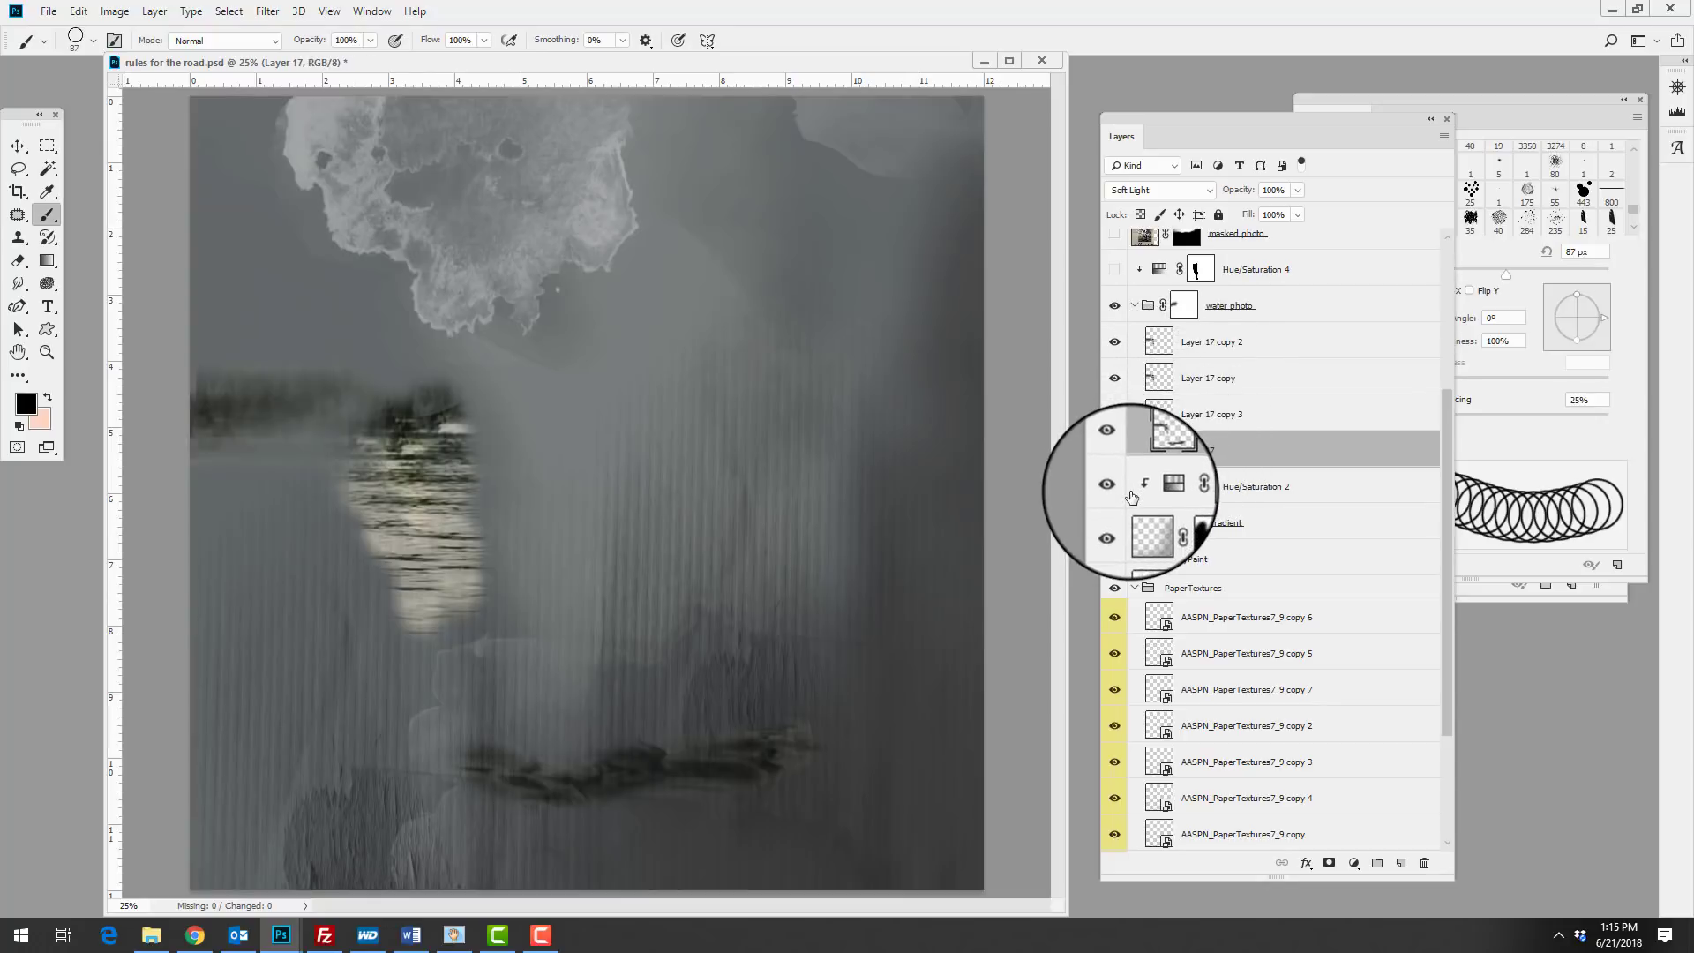
scroll(1127, 485, "up", 4)
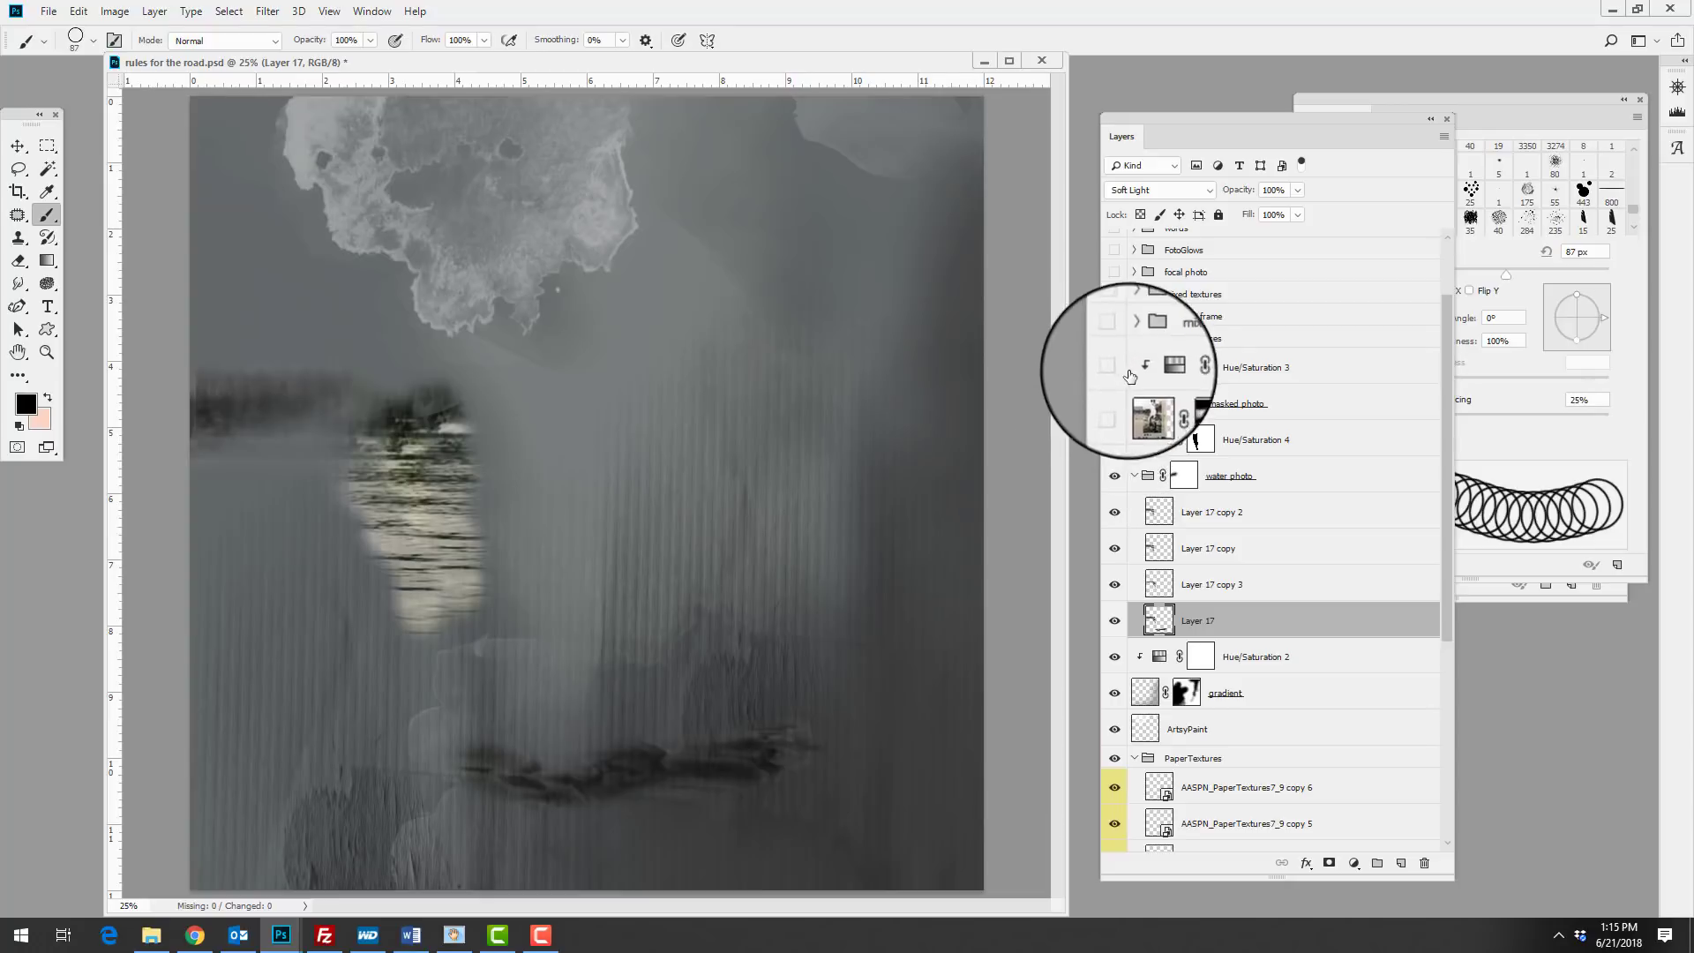
Show the masked photo of the woman by the lake and the Hue/Saturation 3 adjustment.
left_click(1117, 406)
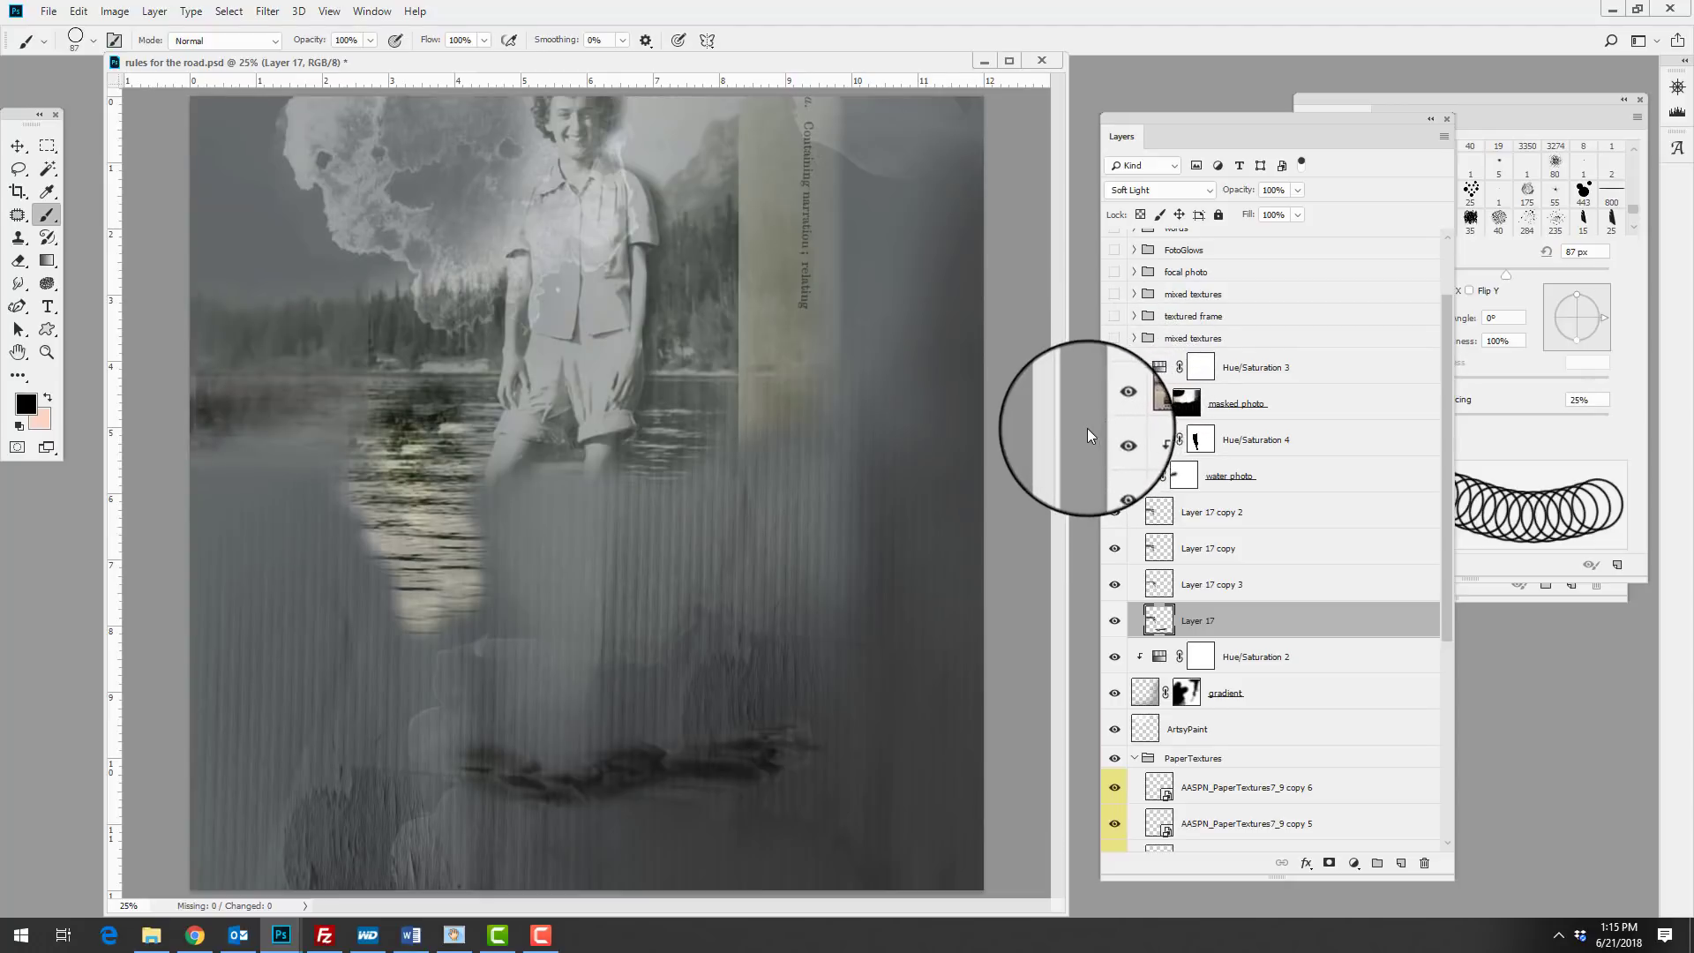
left_click(1114, 367)
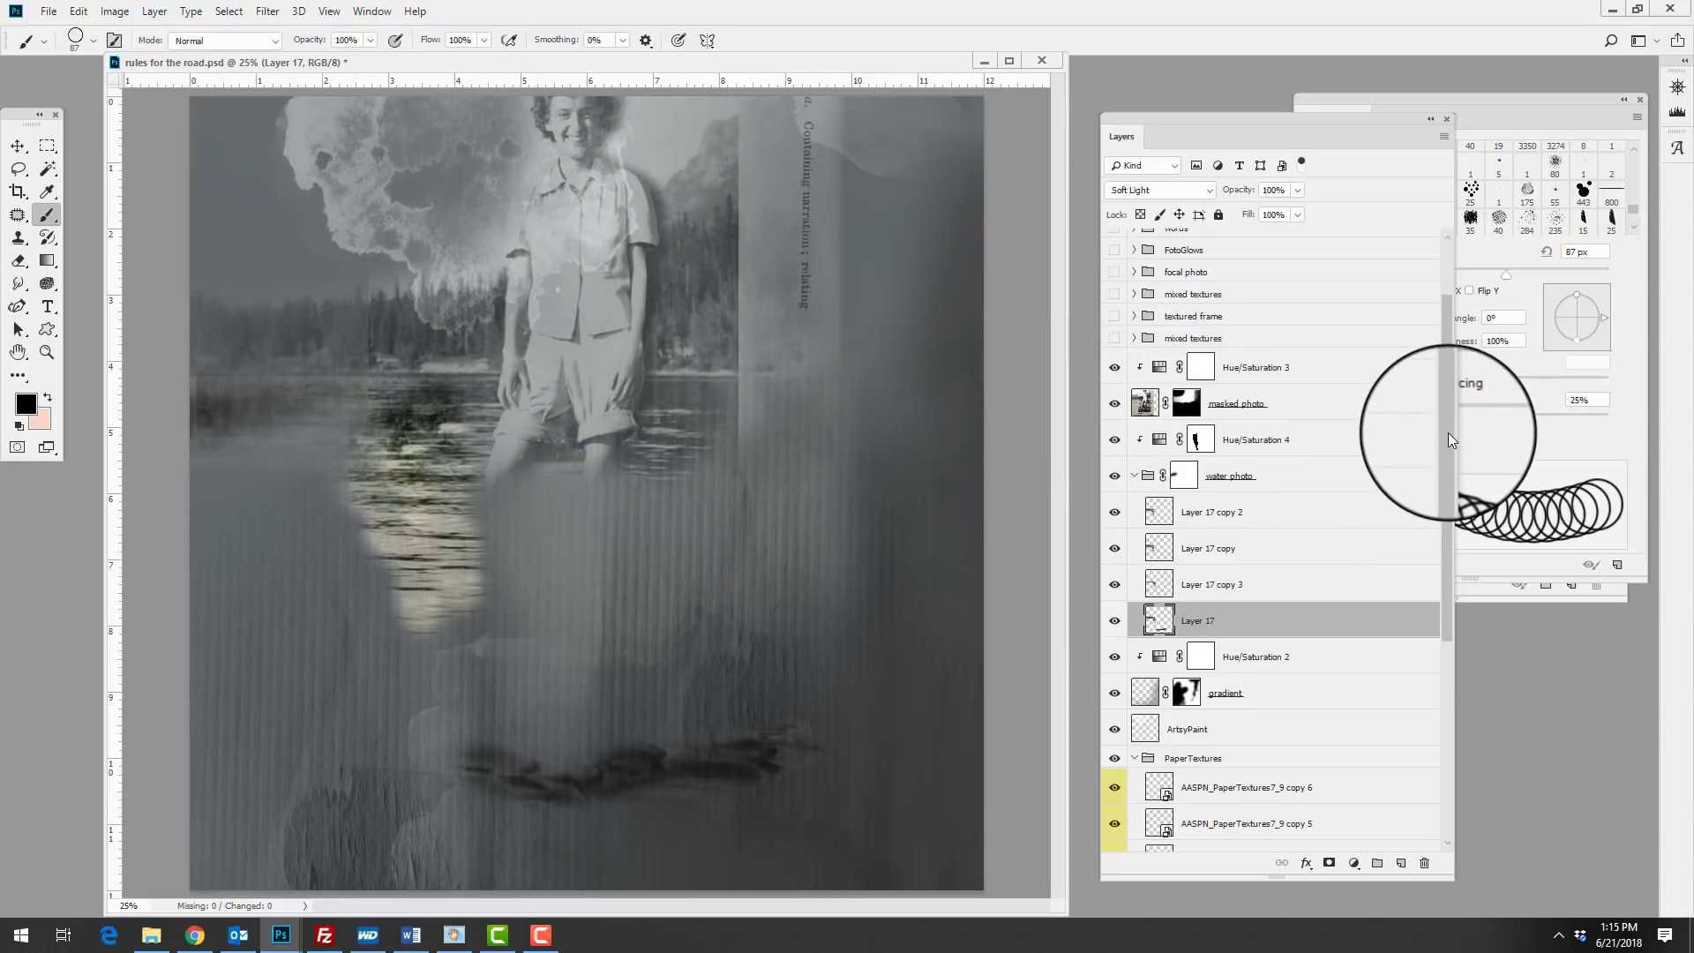
scroll(1412, 423, "up", 3)
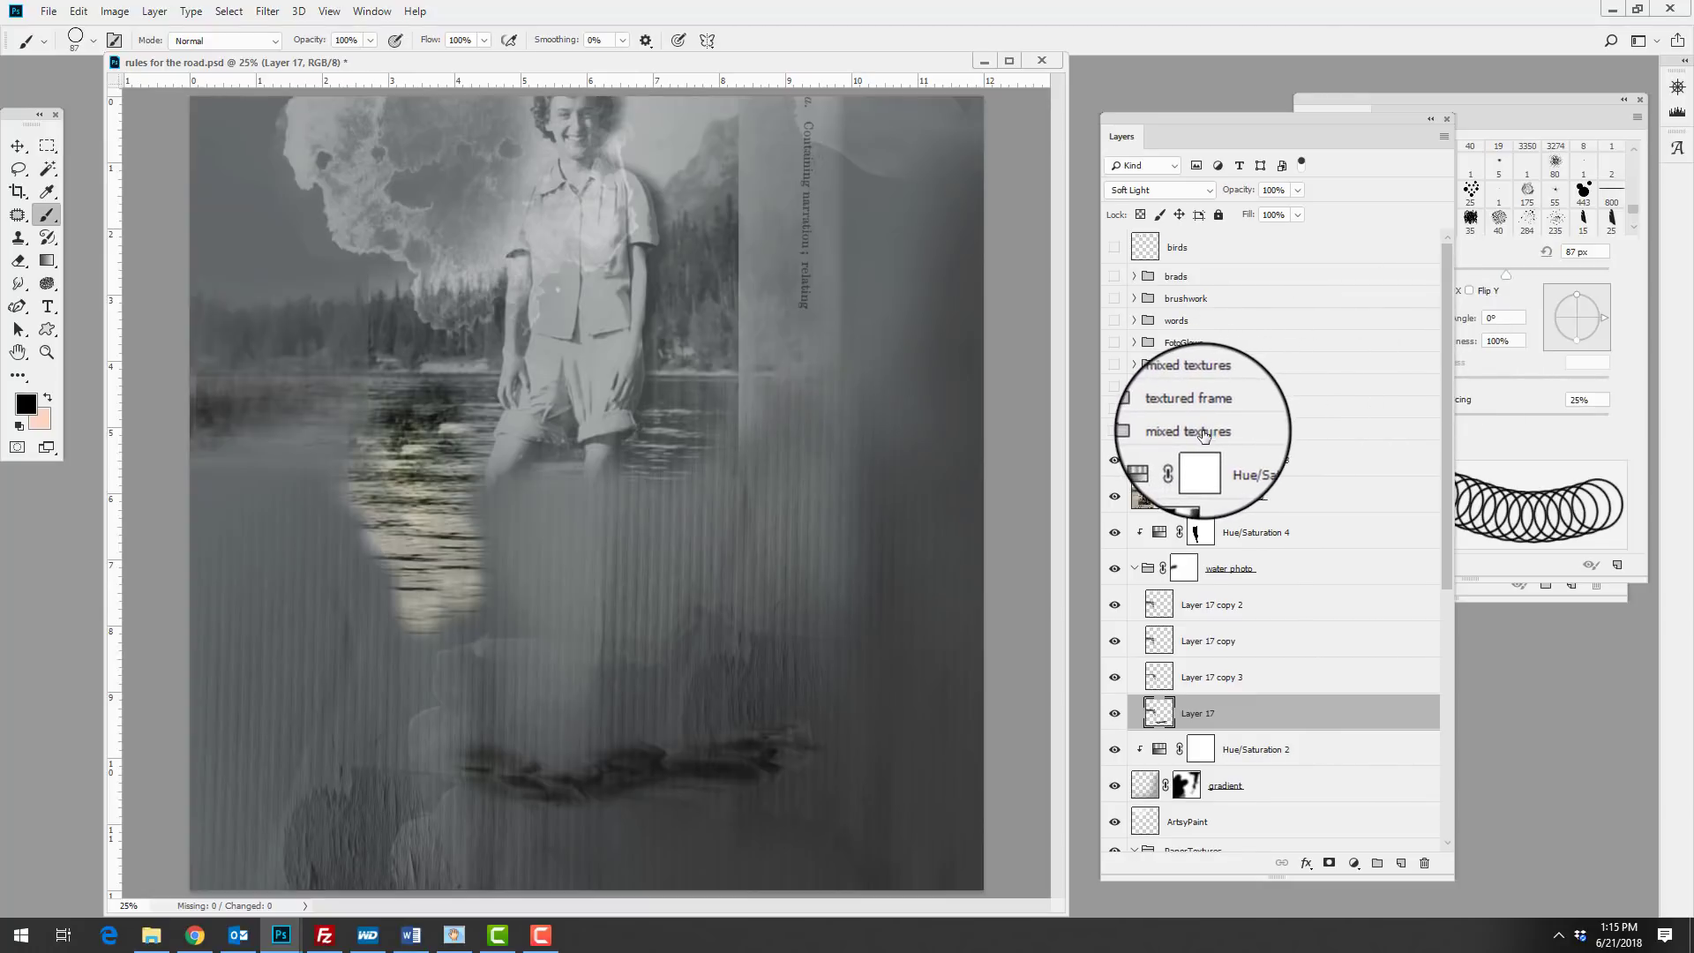
Hide the mixed textures layers, then reshow AASPN_PaperTextures7_8 copy and copy 2, comparing copy 2.
left_click(1135, 434)
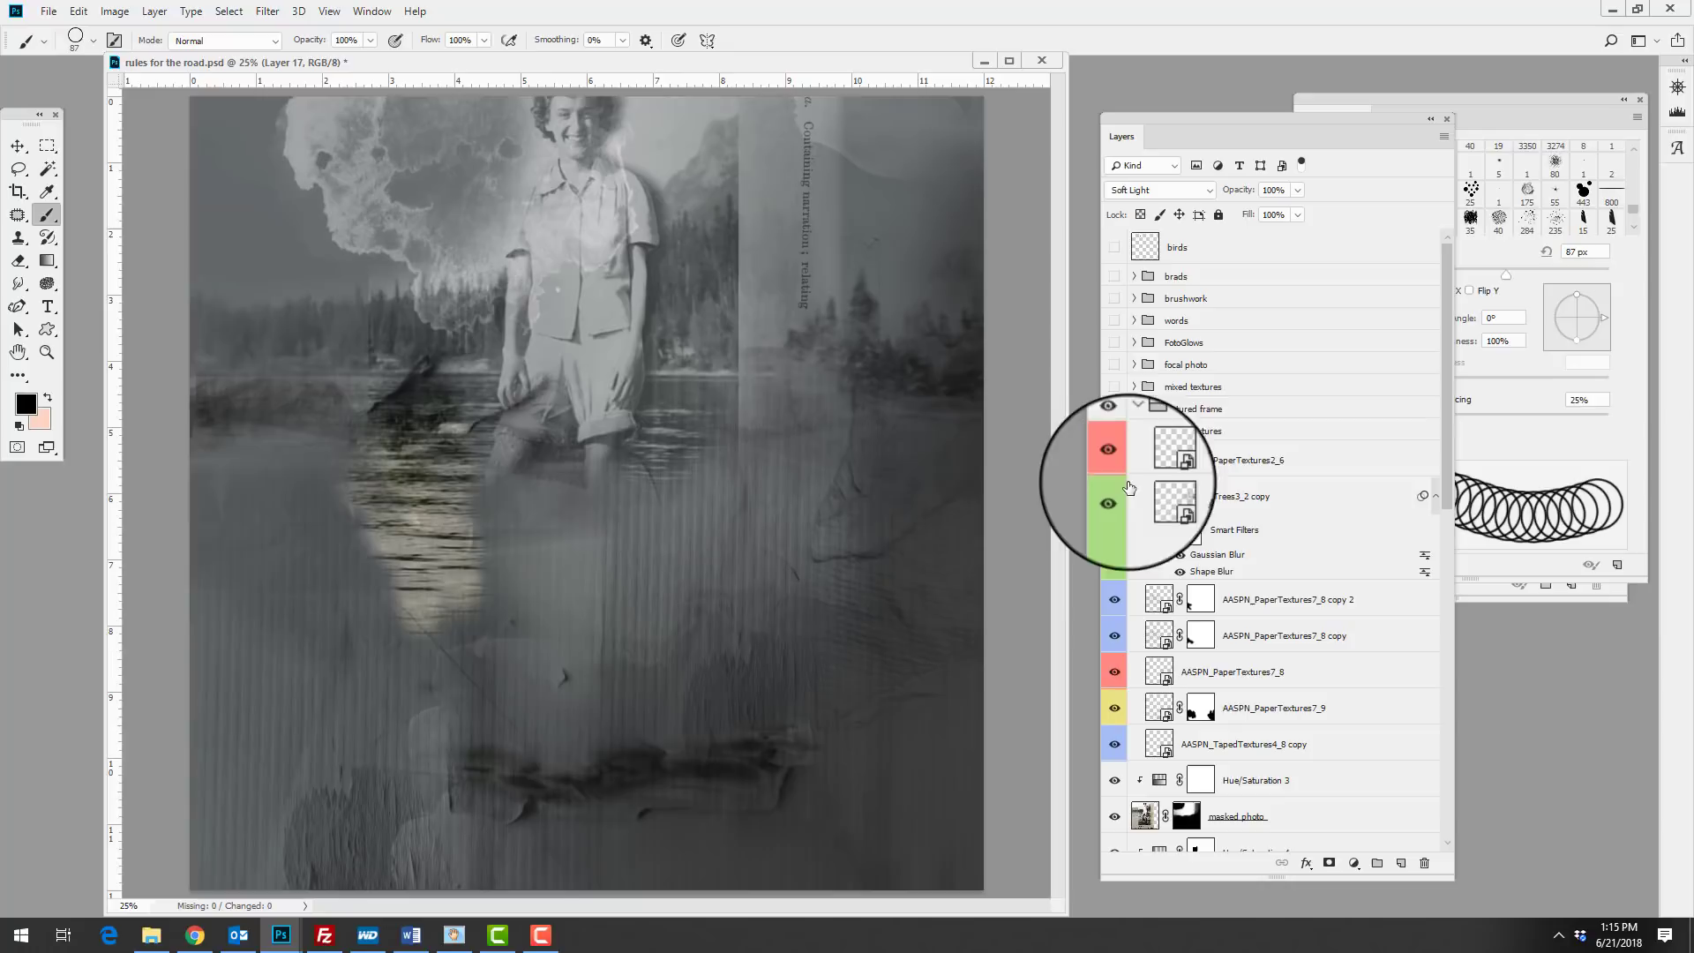
left_click_drag(1114, 599, 1116, 716)
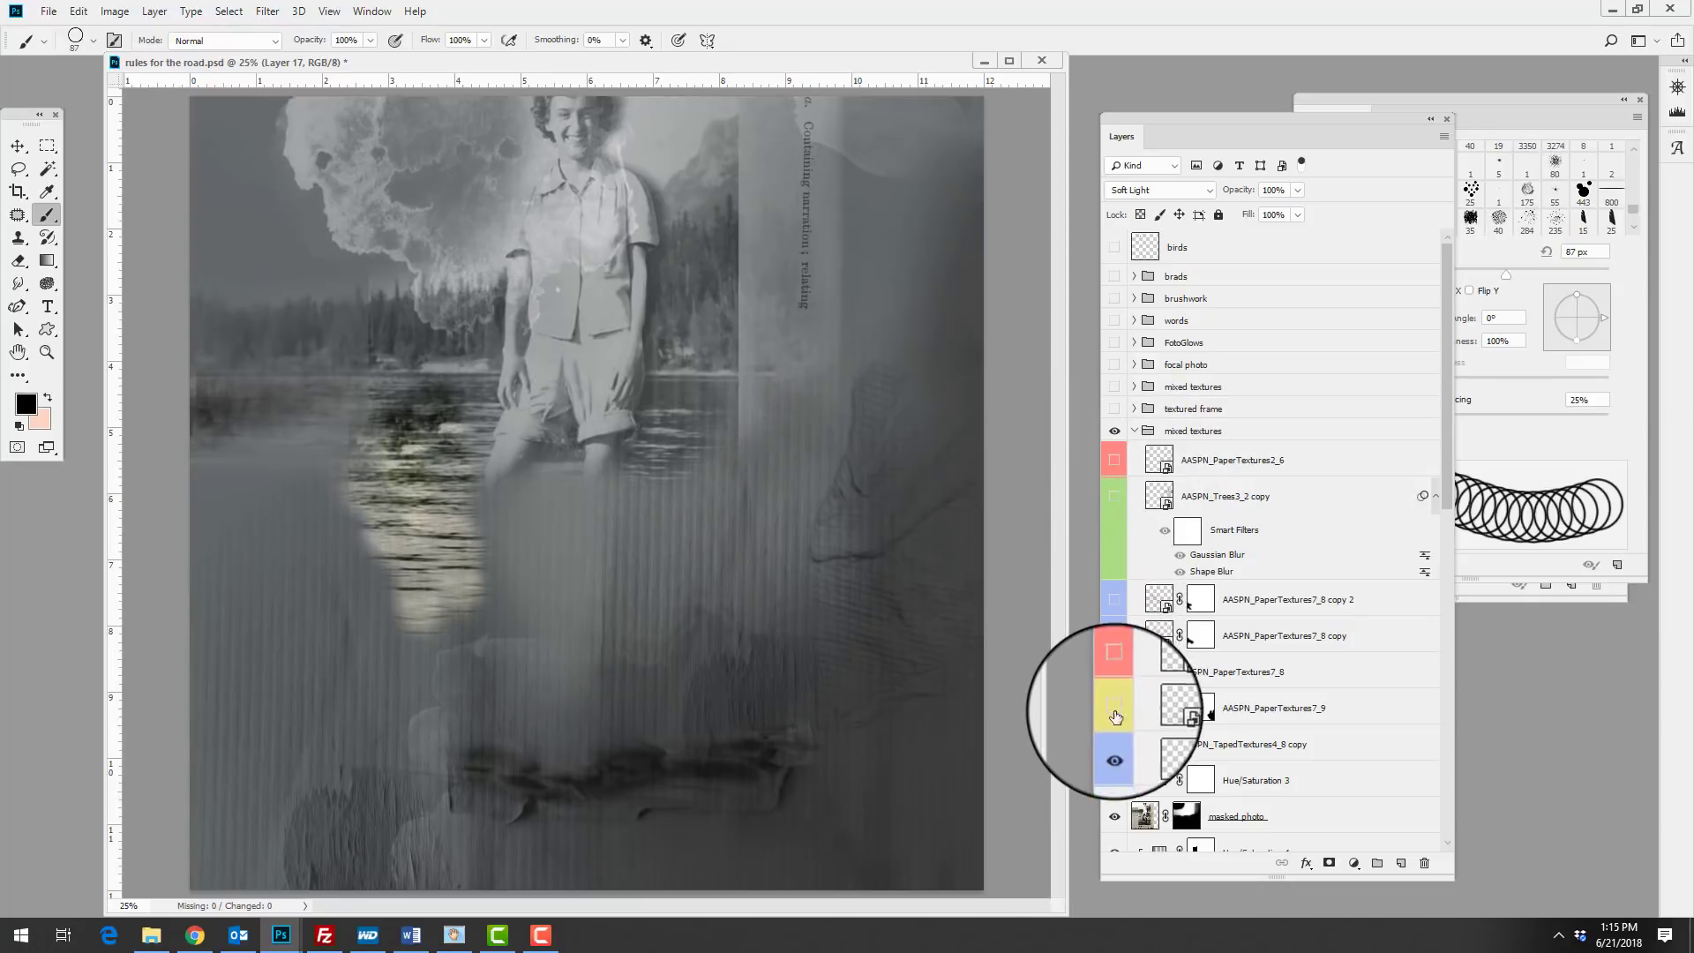
left_click(1243, 749)
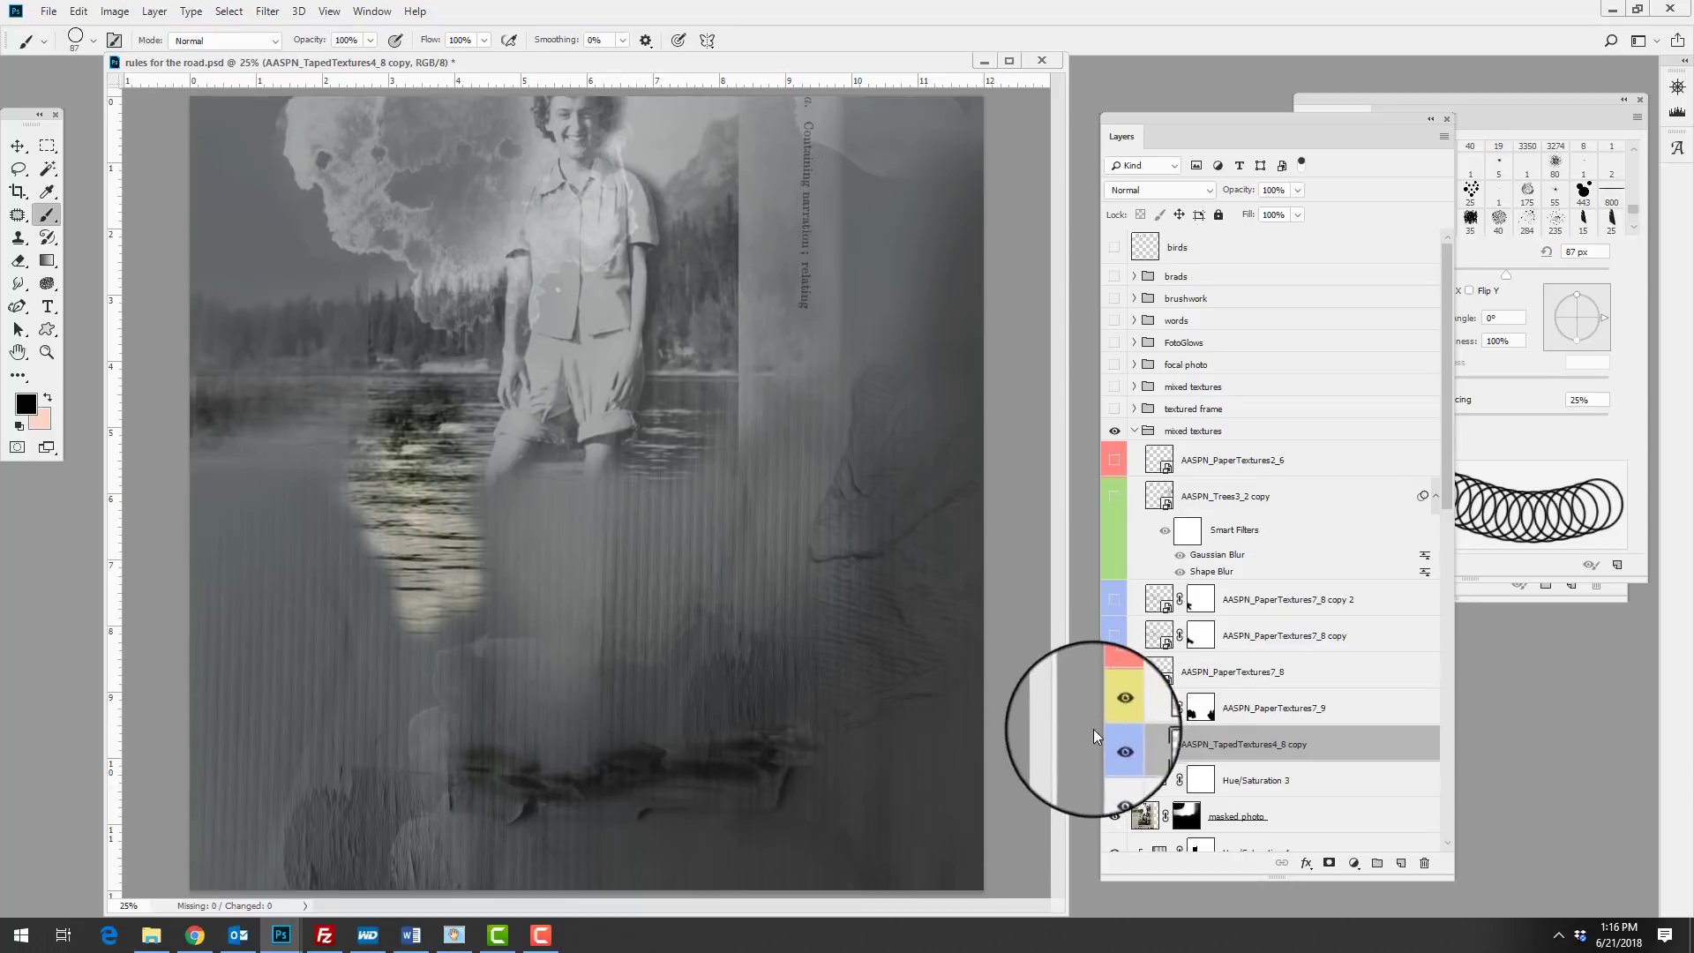
left_click(1134, 707)
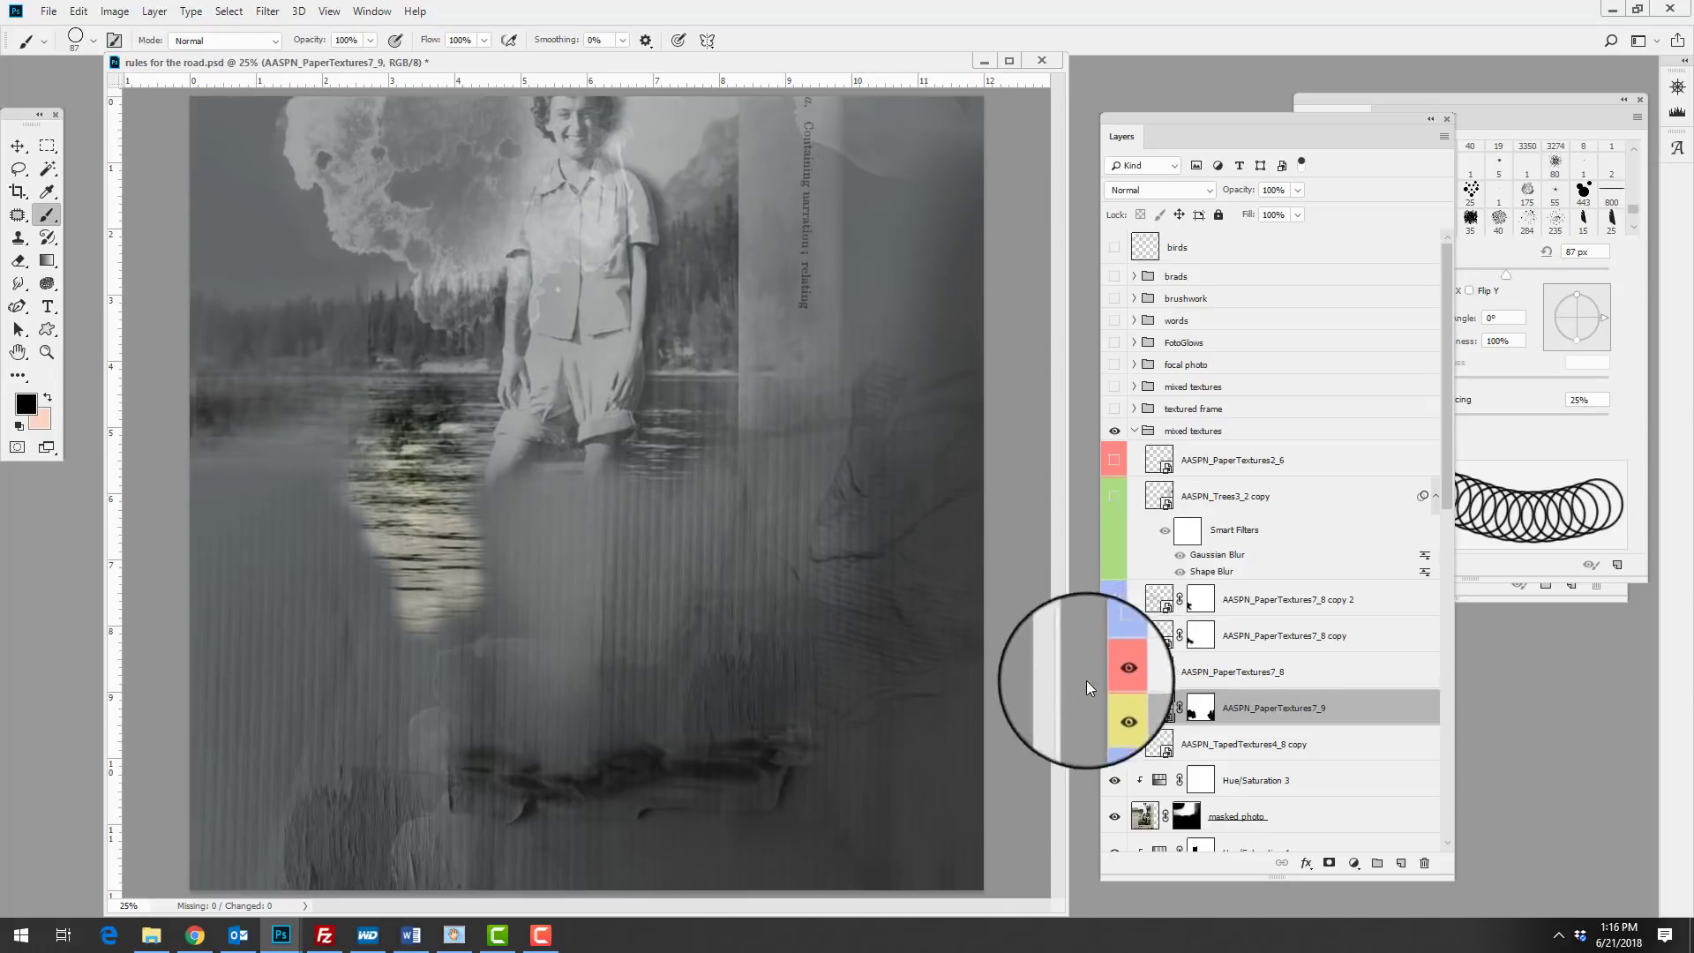
left_click(1114, 639)
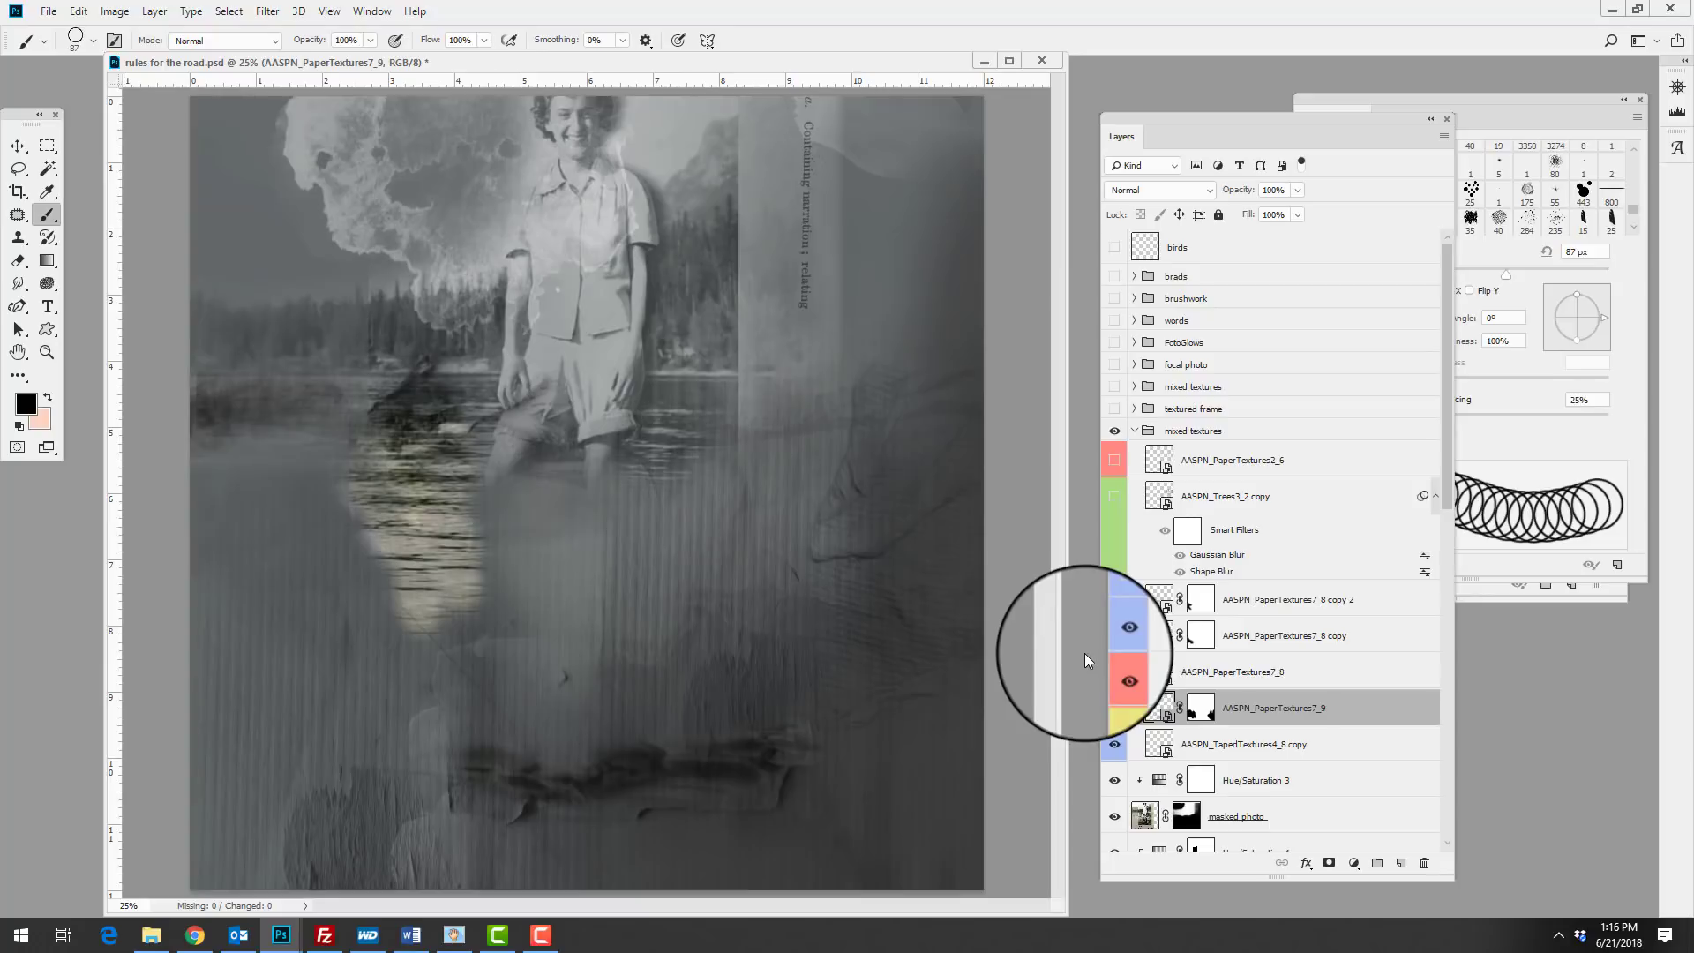
left_click(1117, 603)
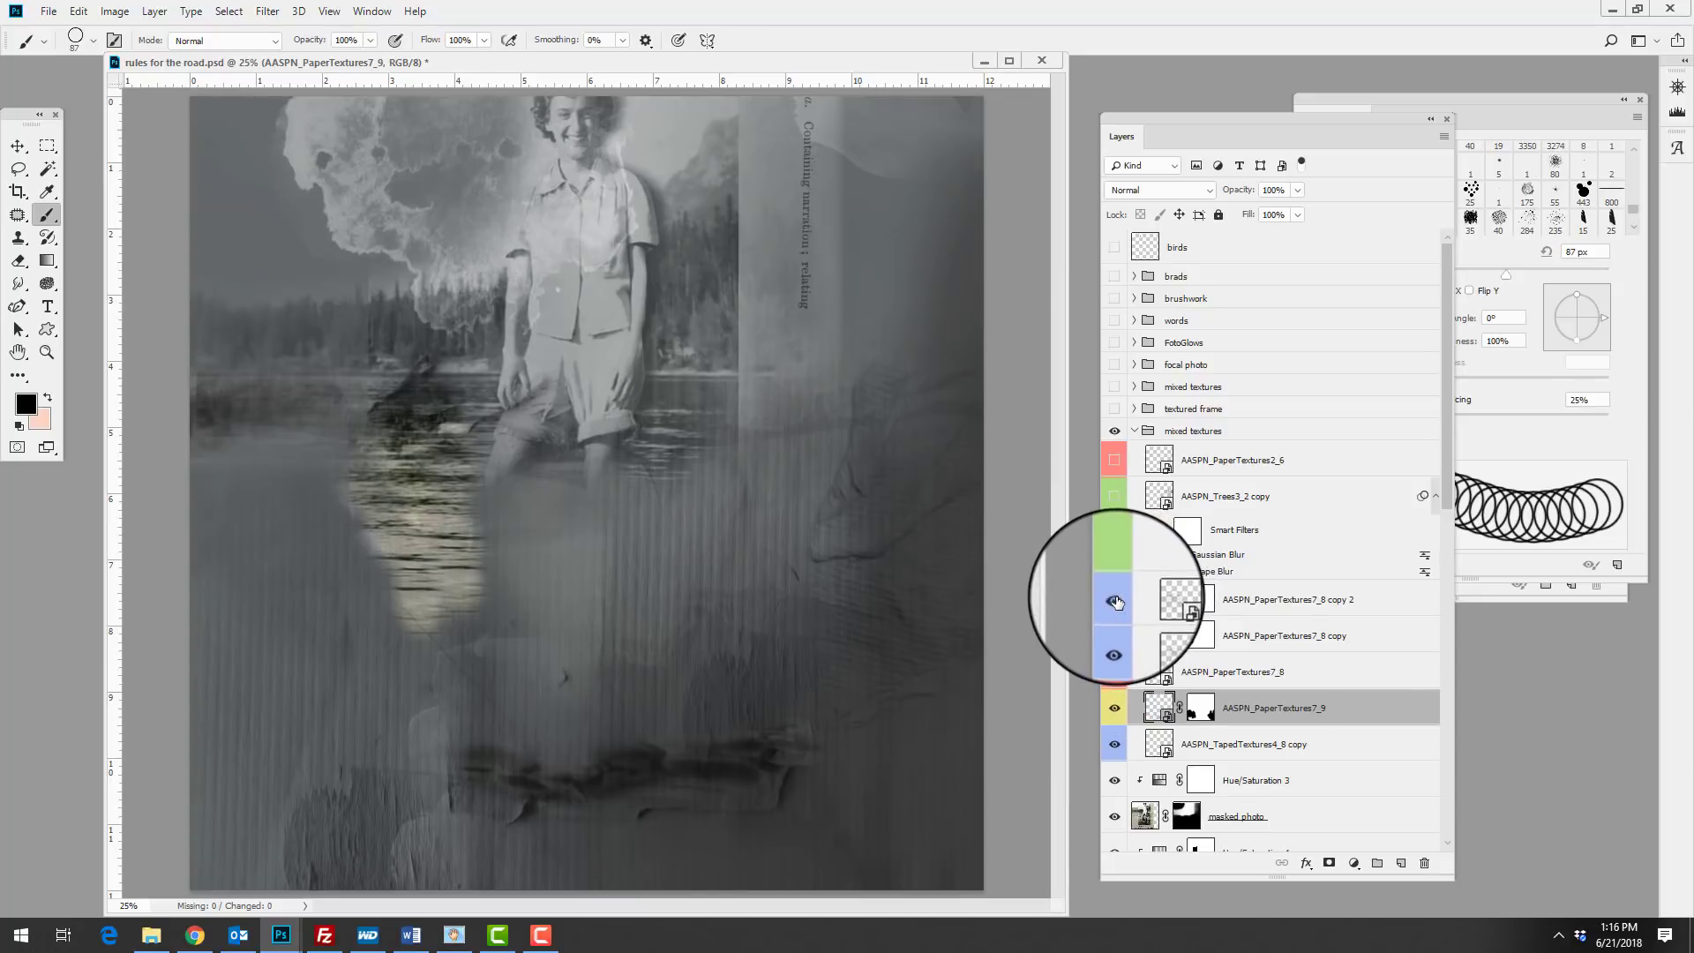
left_click(1115, 602)
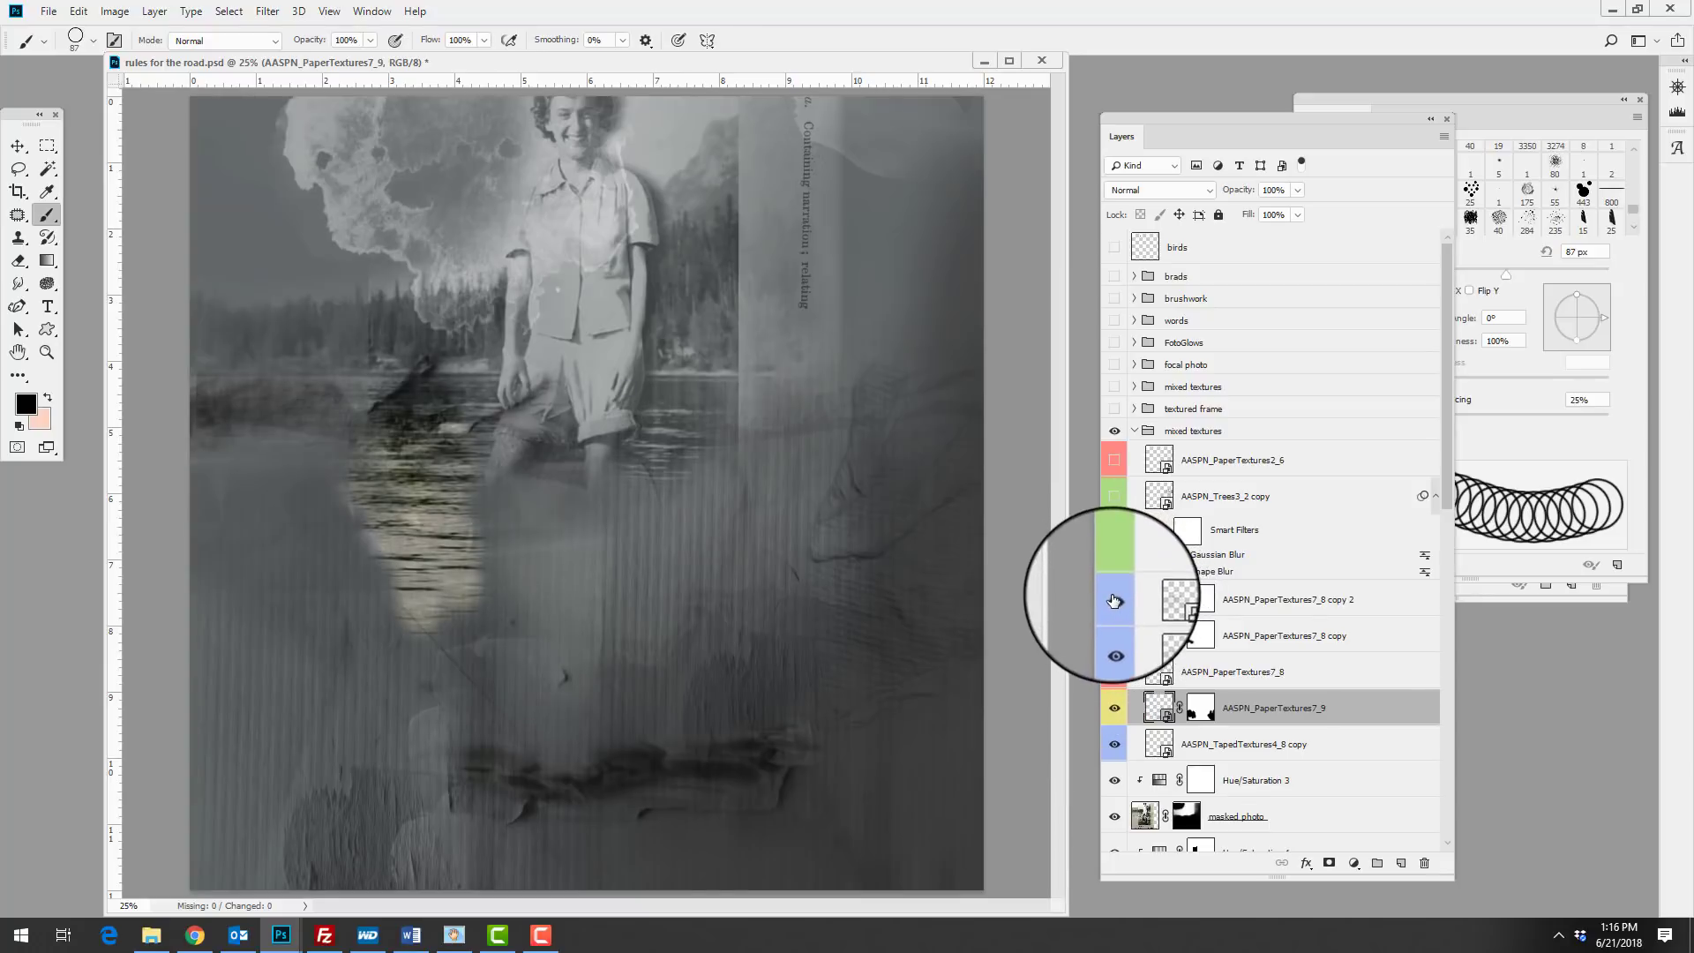
Show the AASPN_Trees3_2 copy layer, toggling it to compare, then show AASPN_PaperTextures2_6.
left_click(1114, 505)
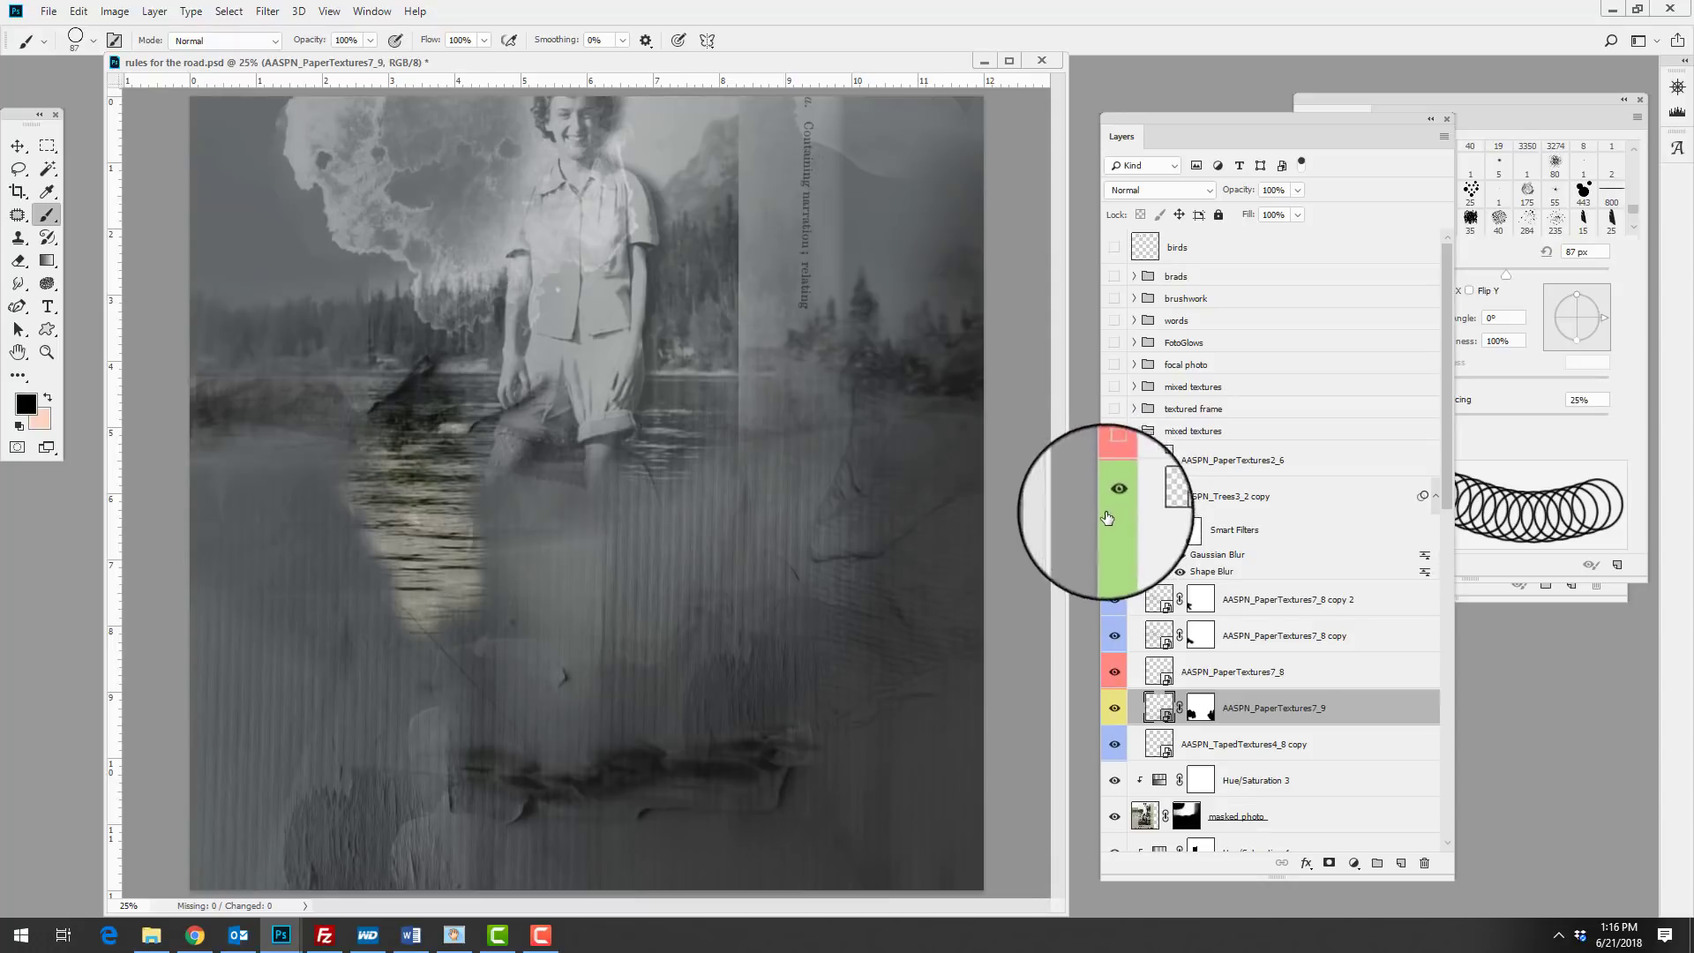
left_click(1115, 499)
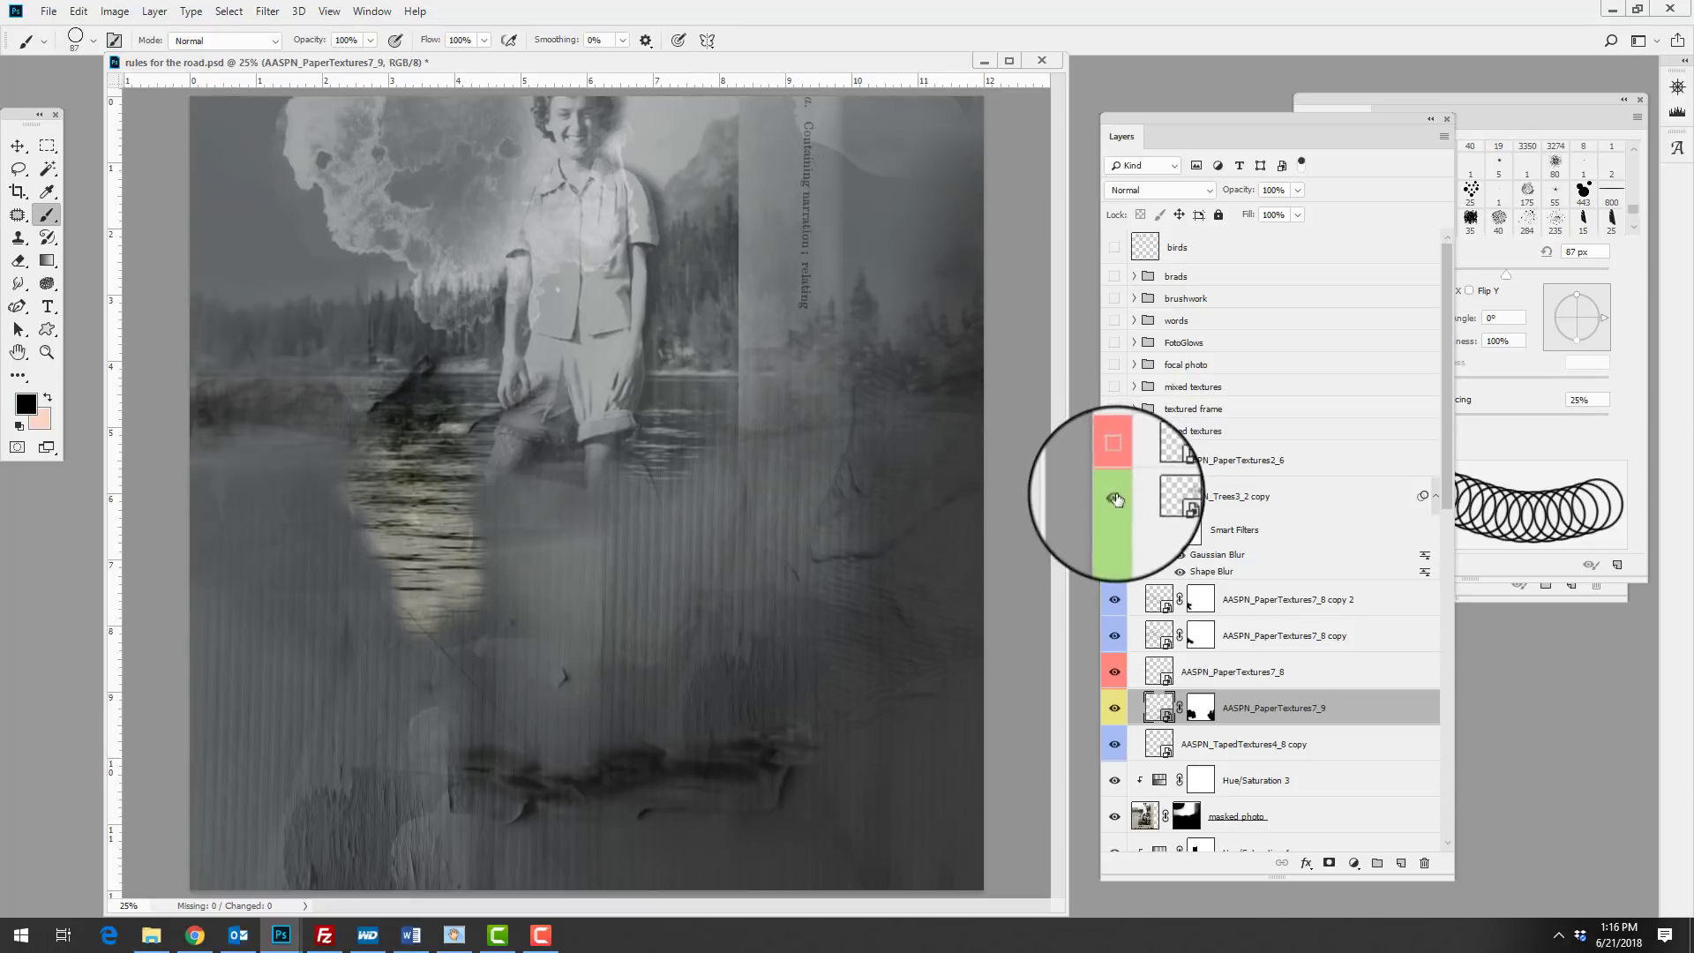
left_click(1116, 500)
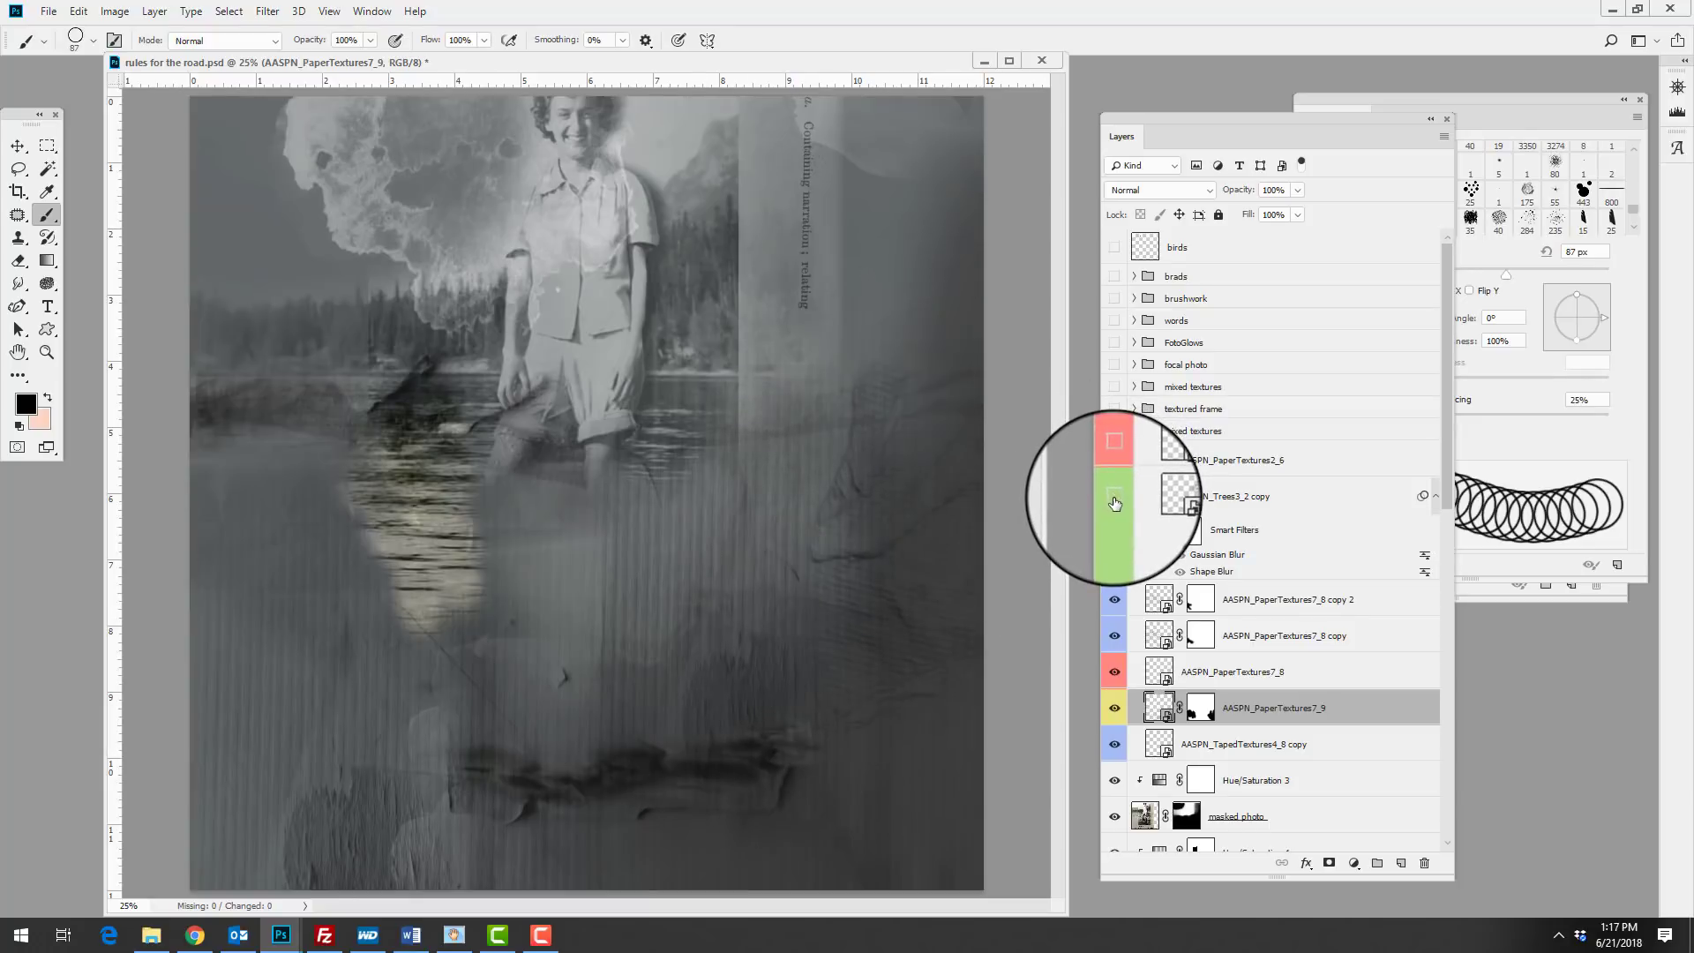
left_click(1115, 499)
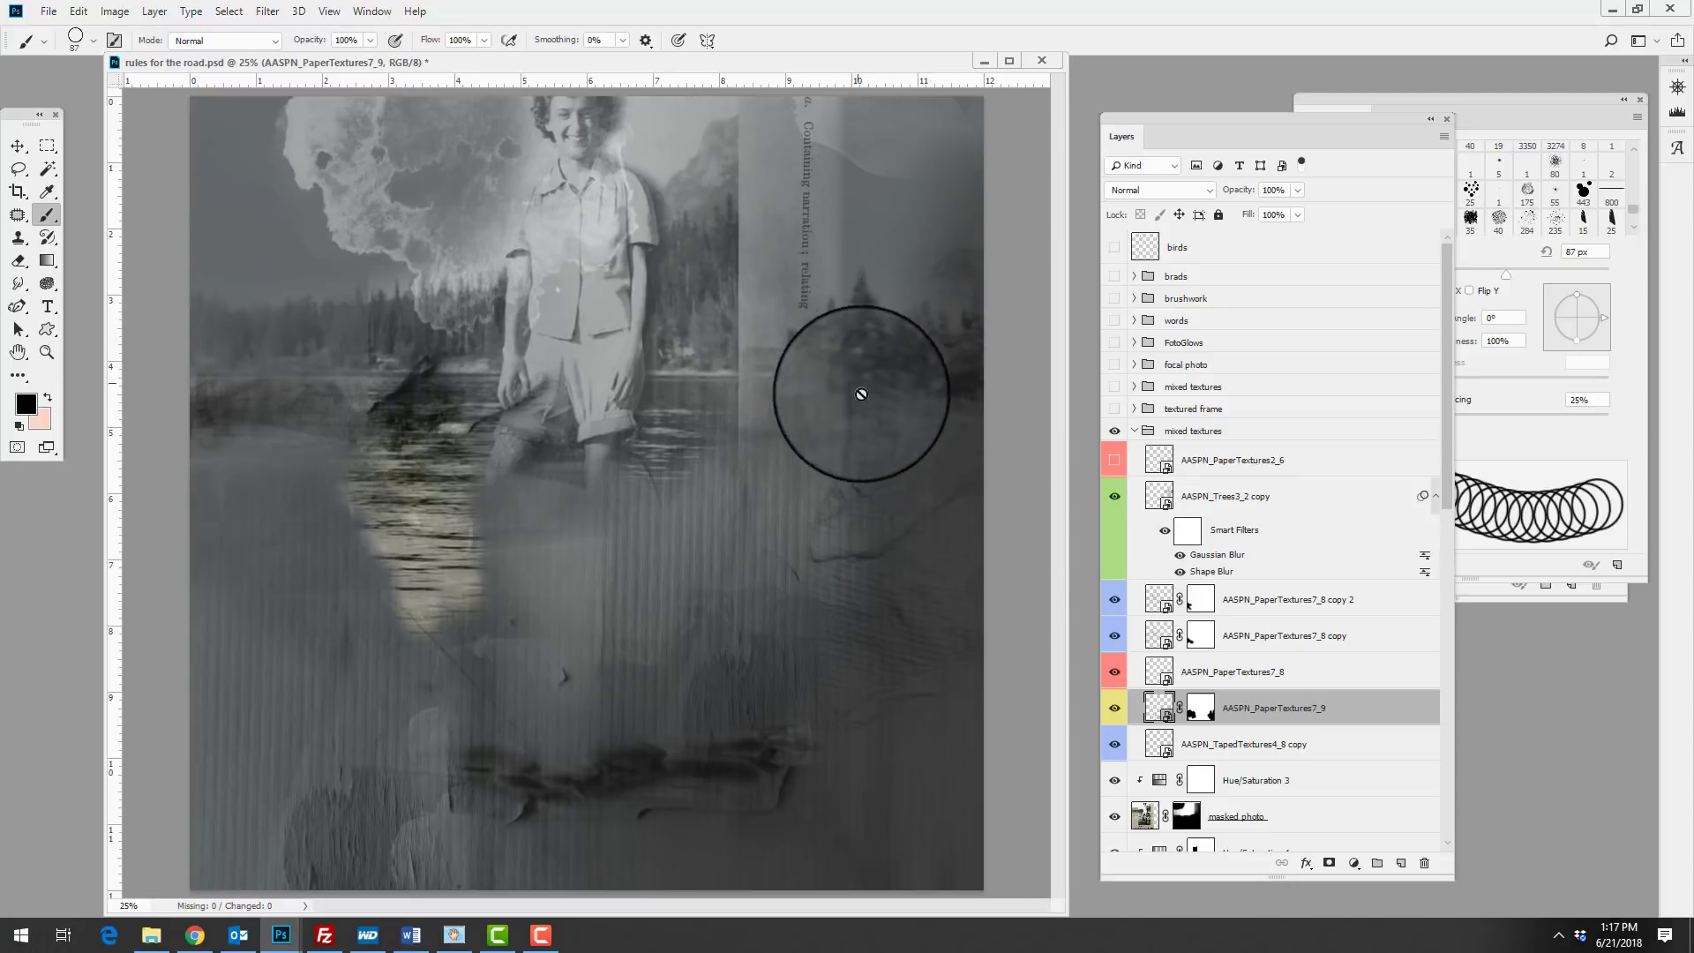
left_click(1113, 460)
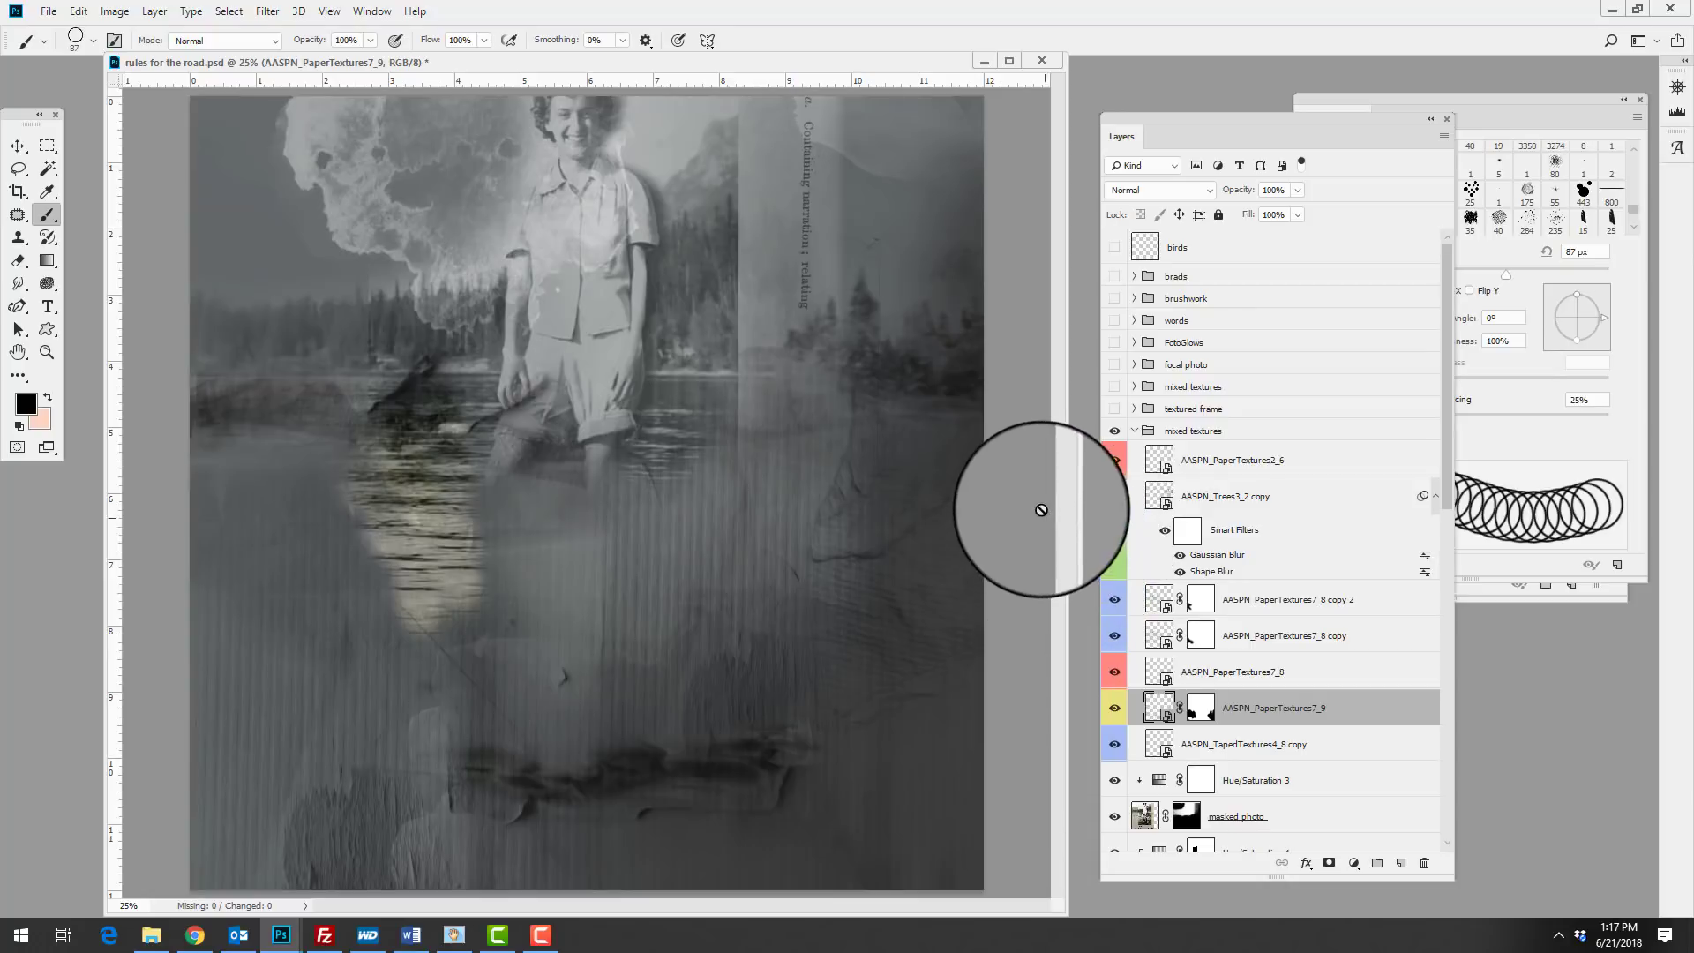
Show and expand the textured frame group, hiding its photo copy, stain and tape layers.
left_click(1115, 409)
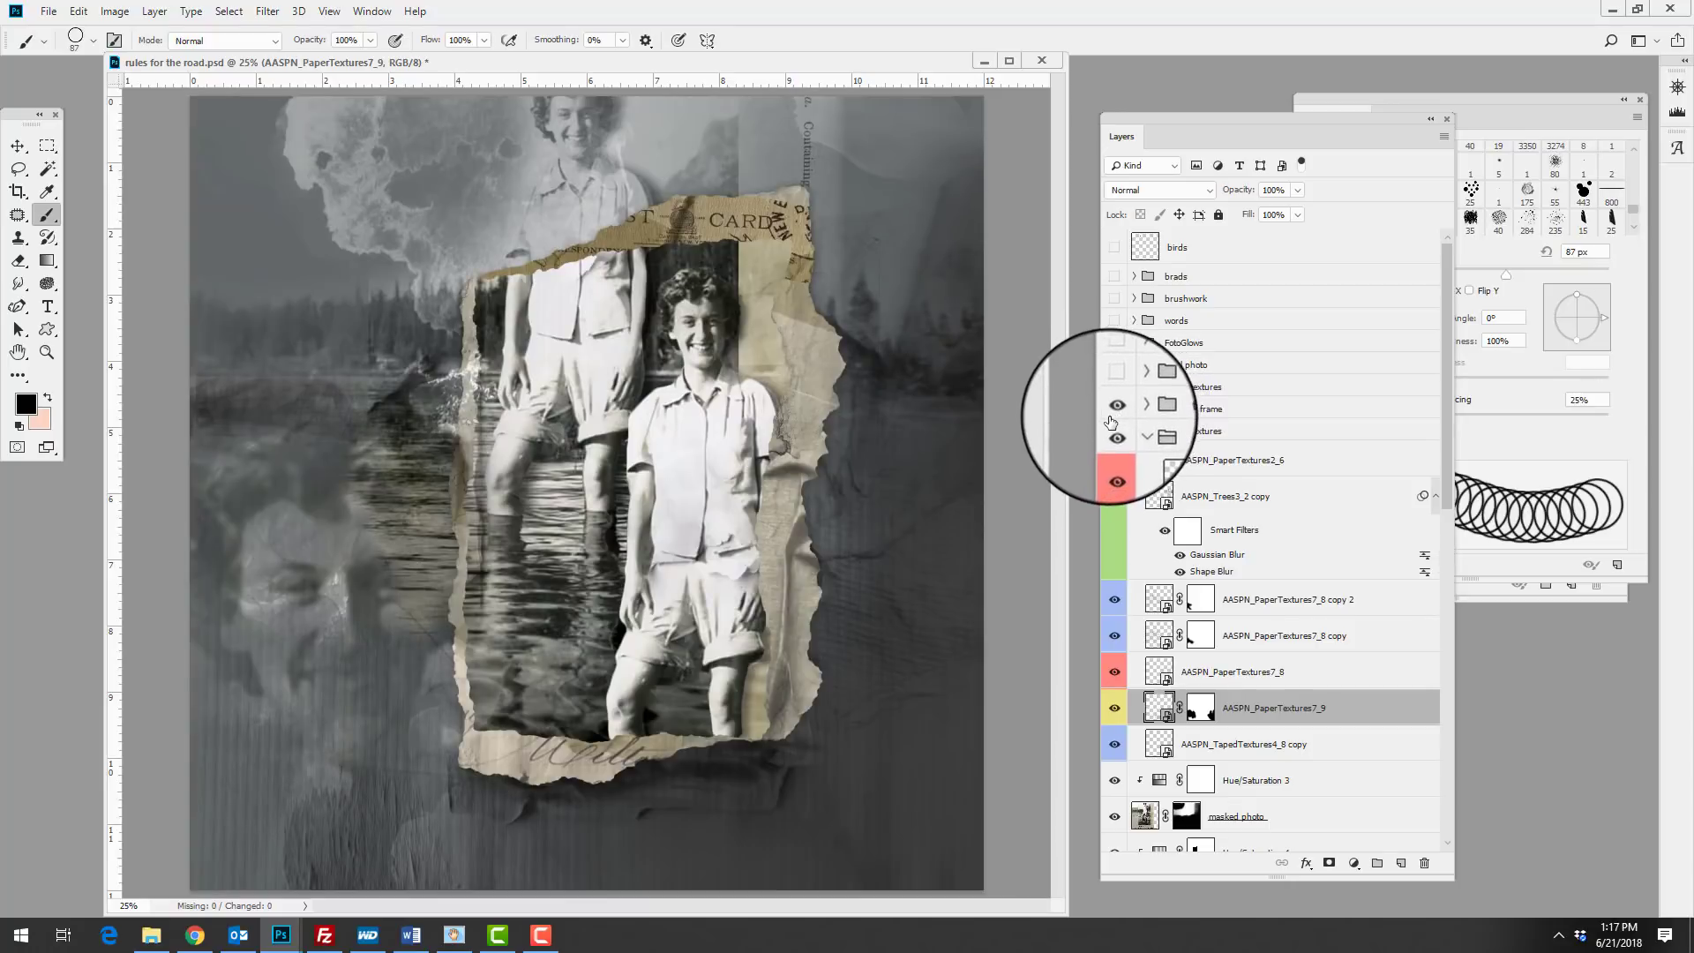
left_click(1134, 408)
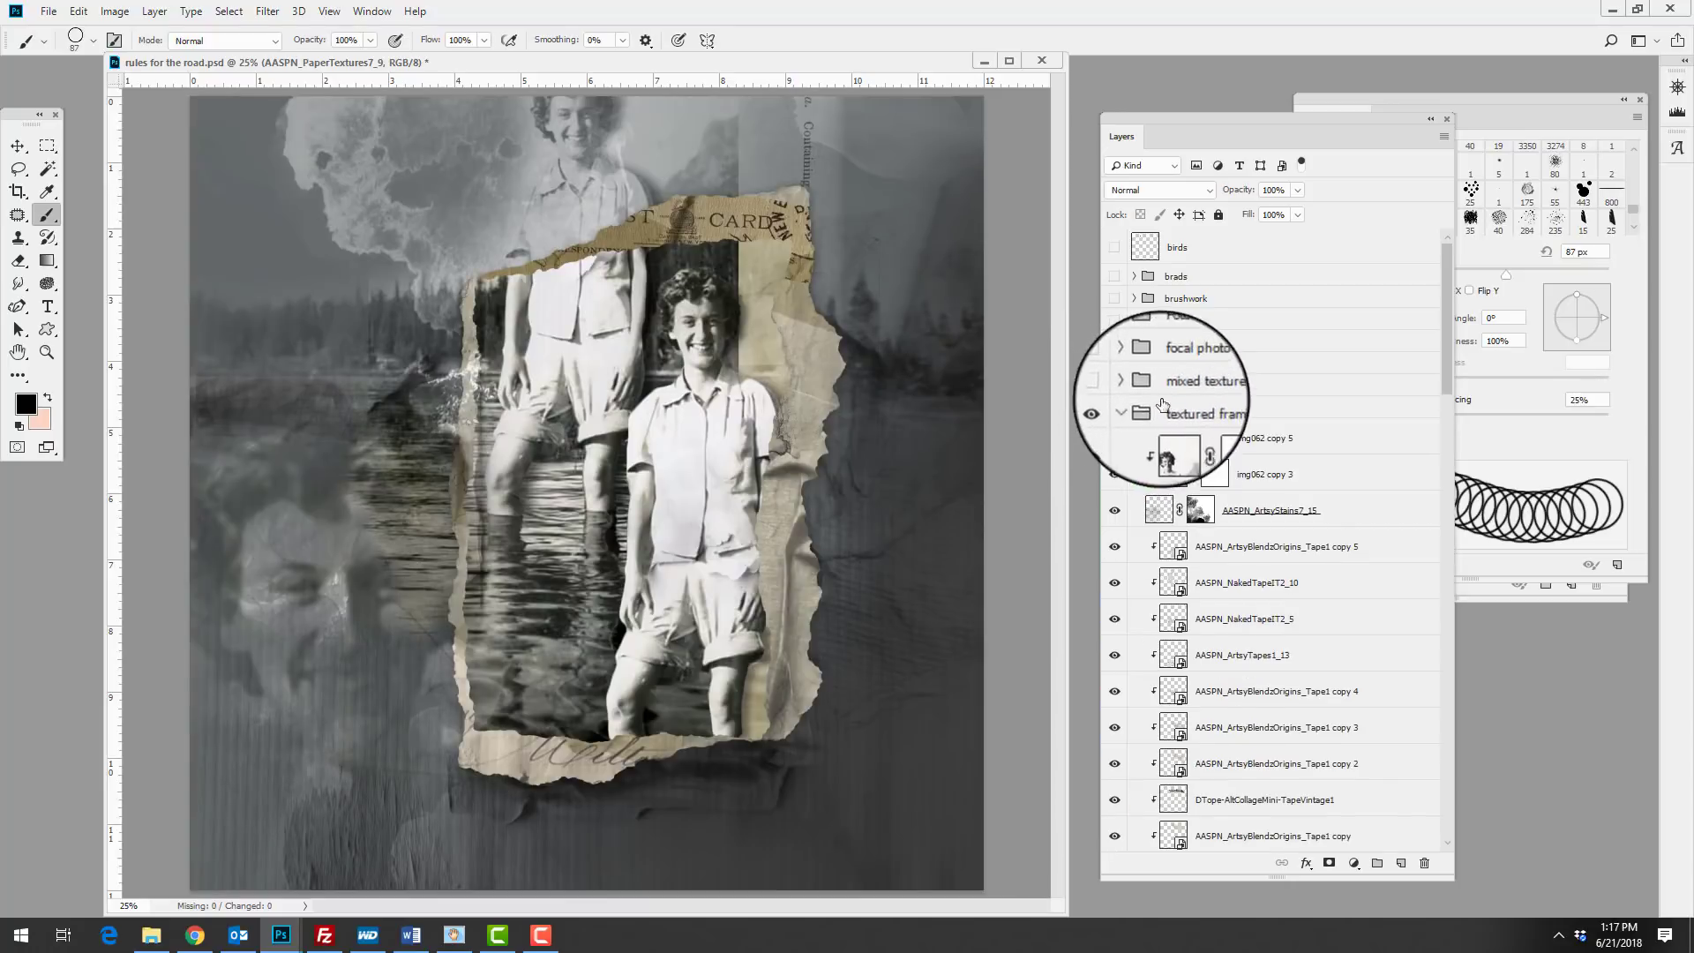
left_click_drag(1116, 441, 1114, 834)
scroll(1454, 403, "down", 1)
scroll(1454, 403, "down", 9)
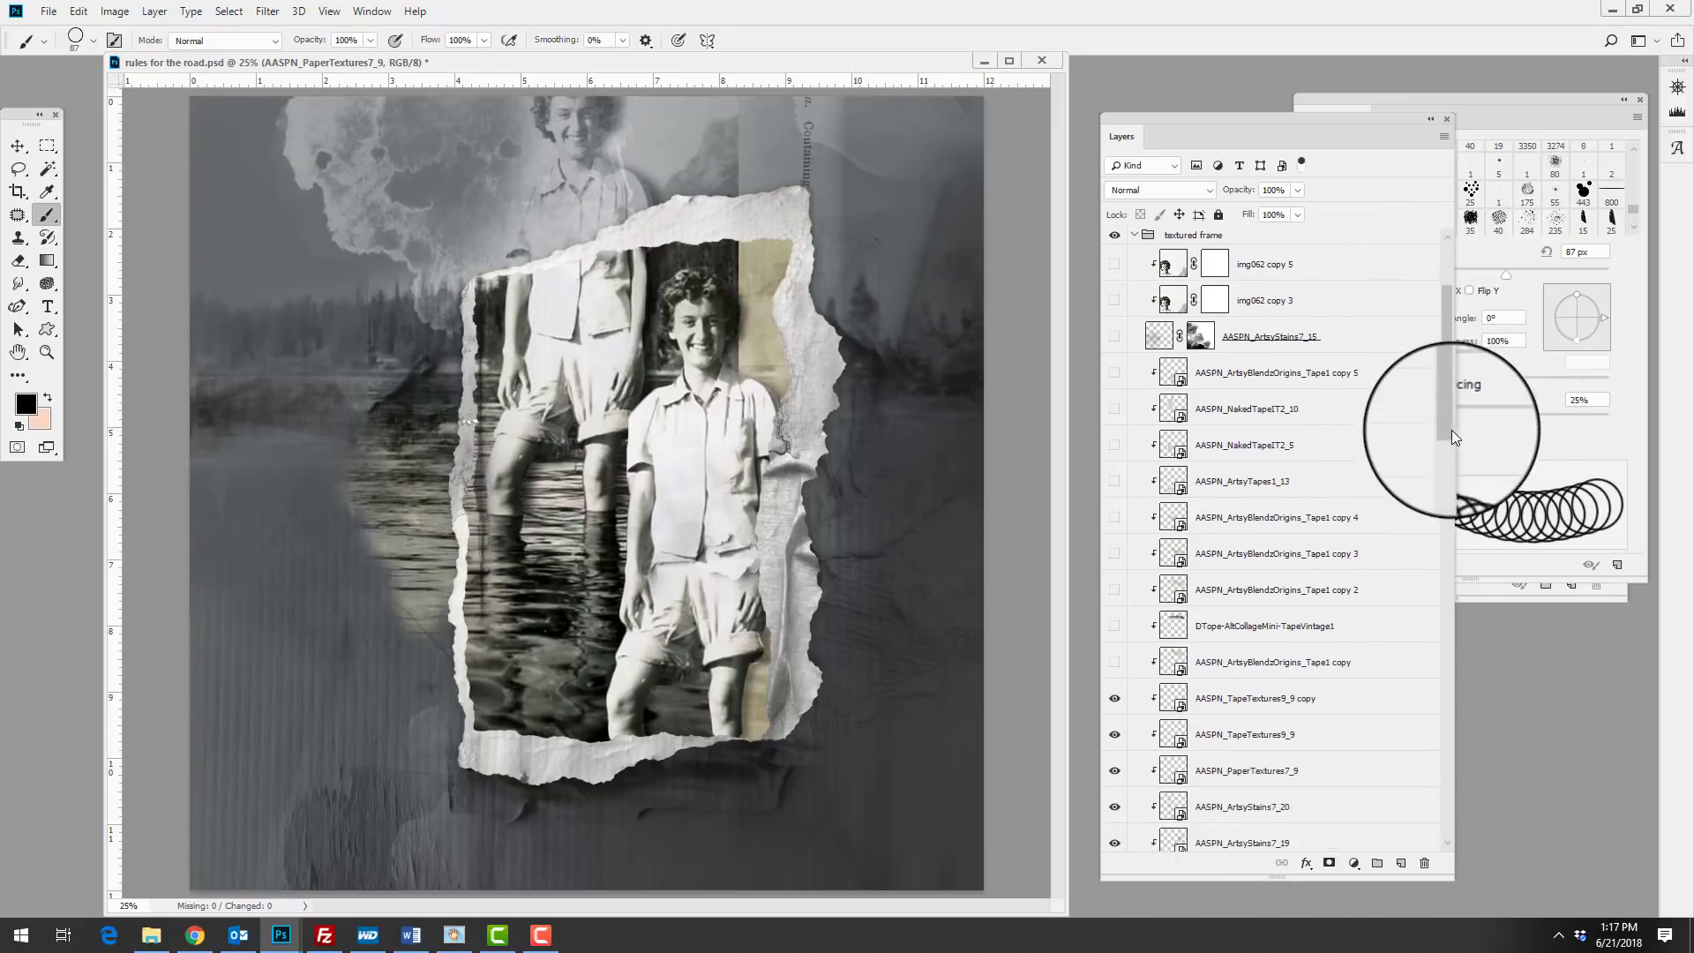
Hide the remaining tape, paper and stain layers, leaving only the drop shadow and mask visible.
left_click(1114, 485)
left_click_drag(1117, 528, 1115, 774)
scroll(1454, 445, "down", 1)
scroll(1456, 454, "down", 7)
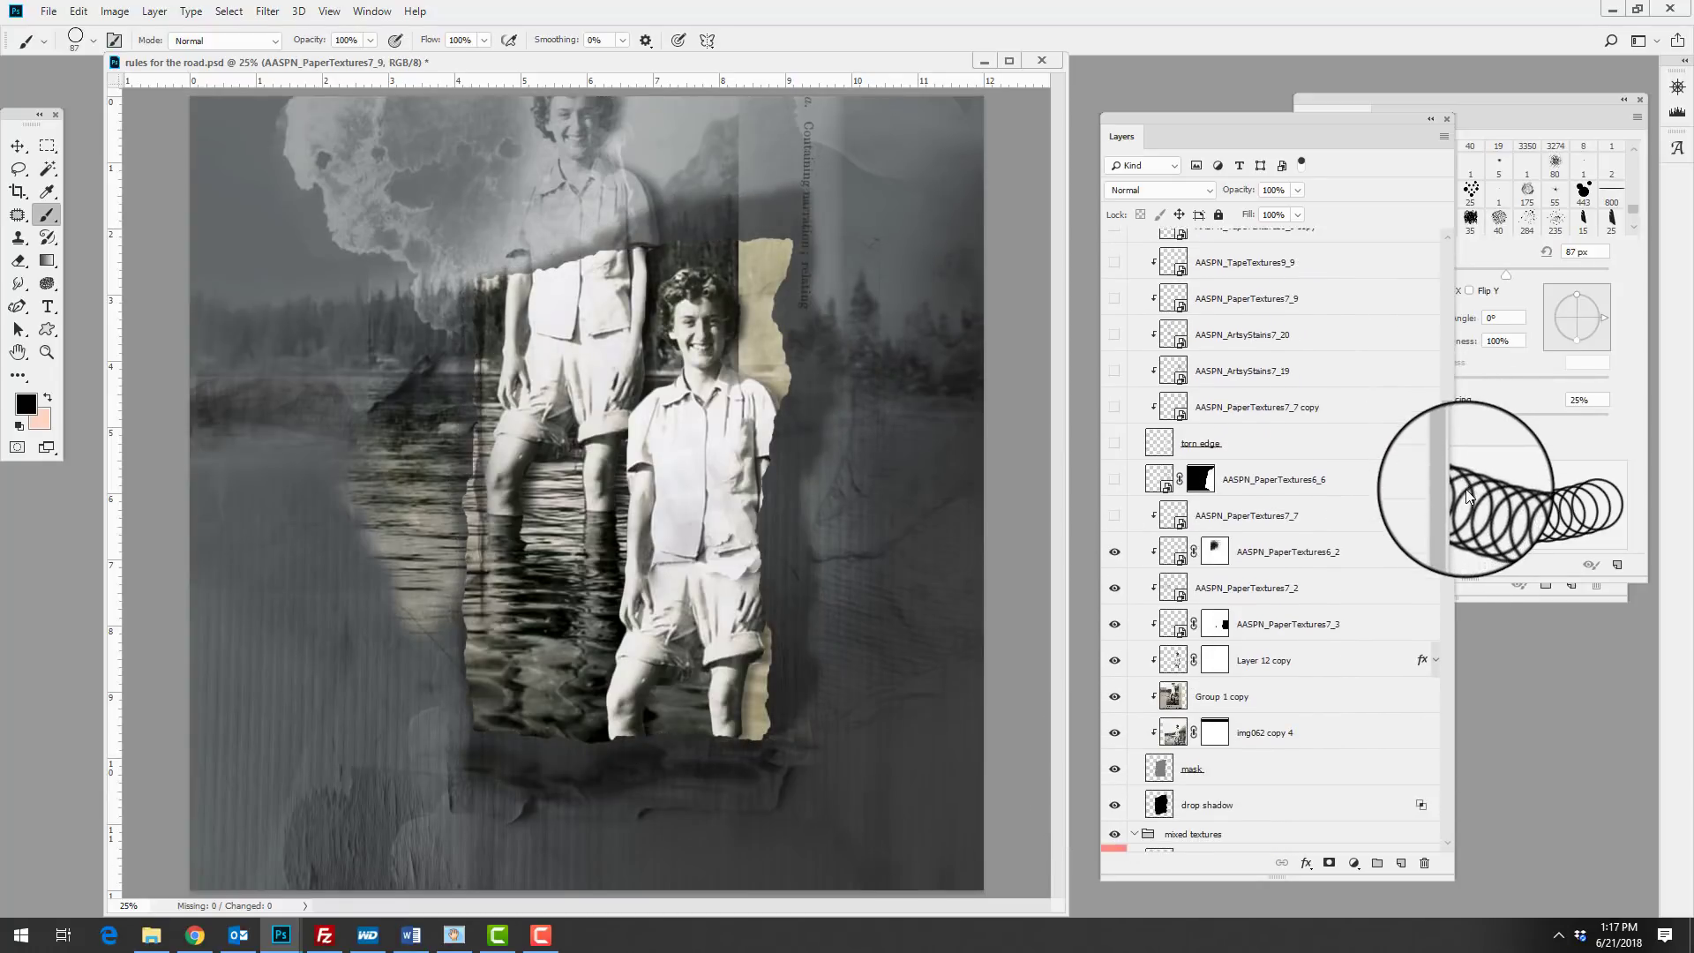
left_click_drag(1115, 551, 1087, 840)
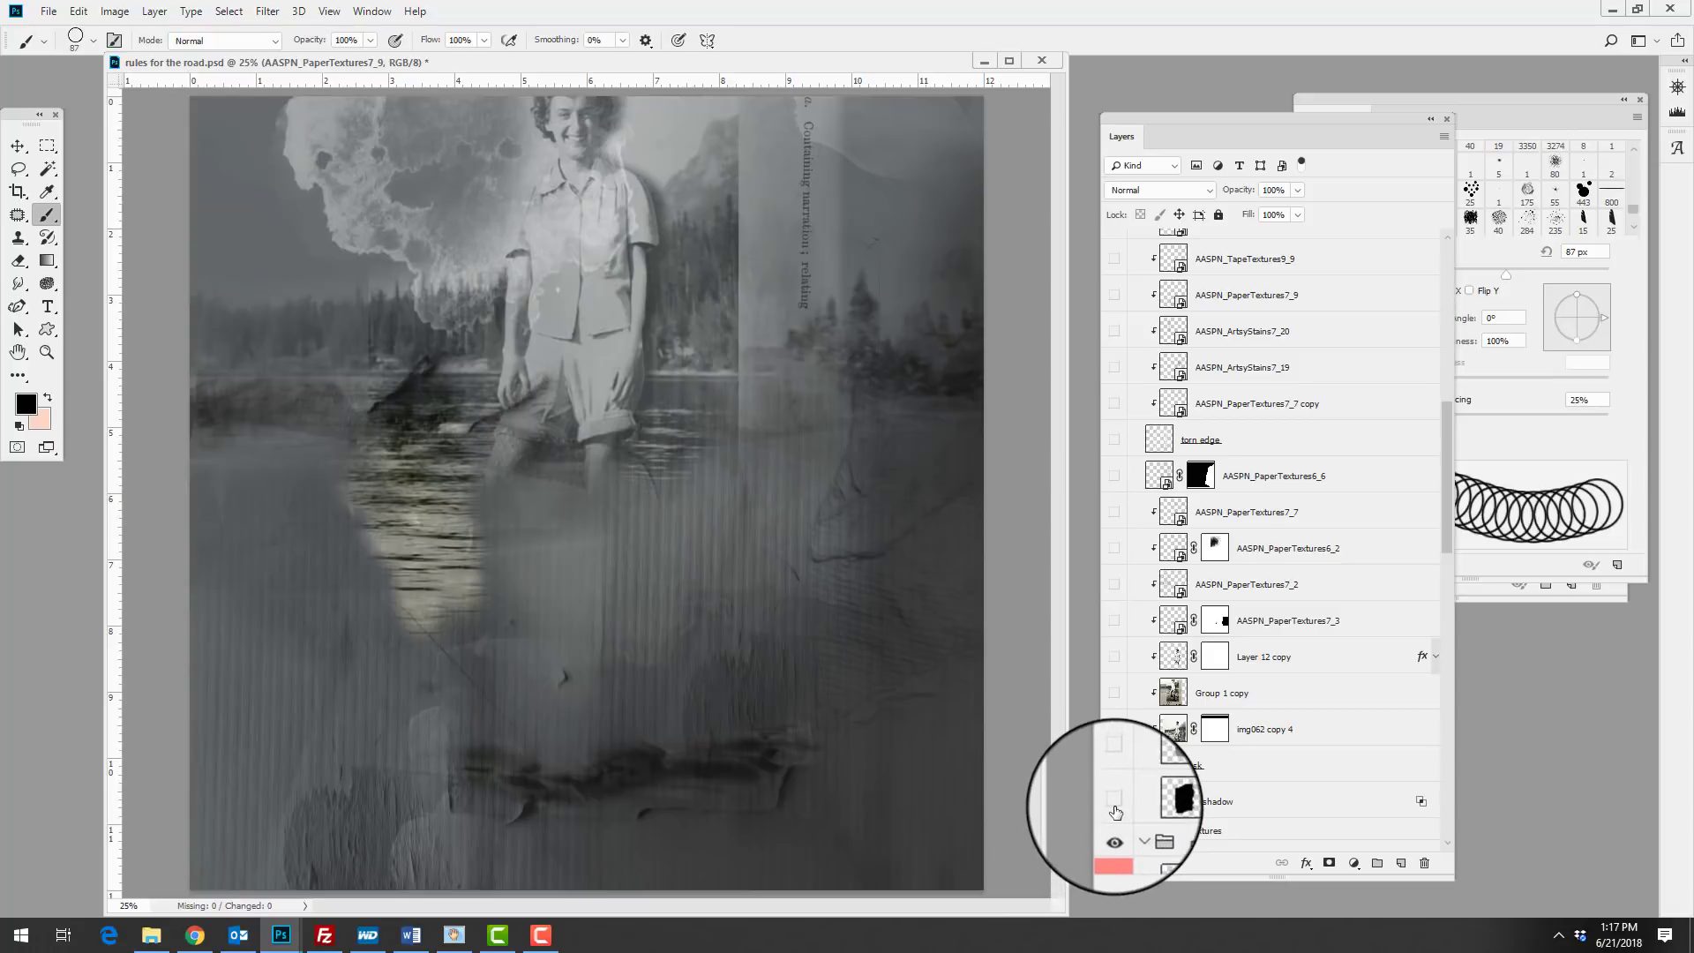
left_click(1114, 801)
left_click(1114, 765)
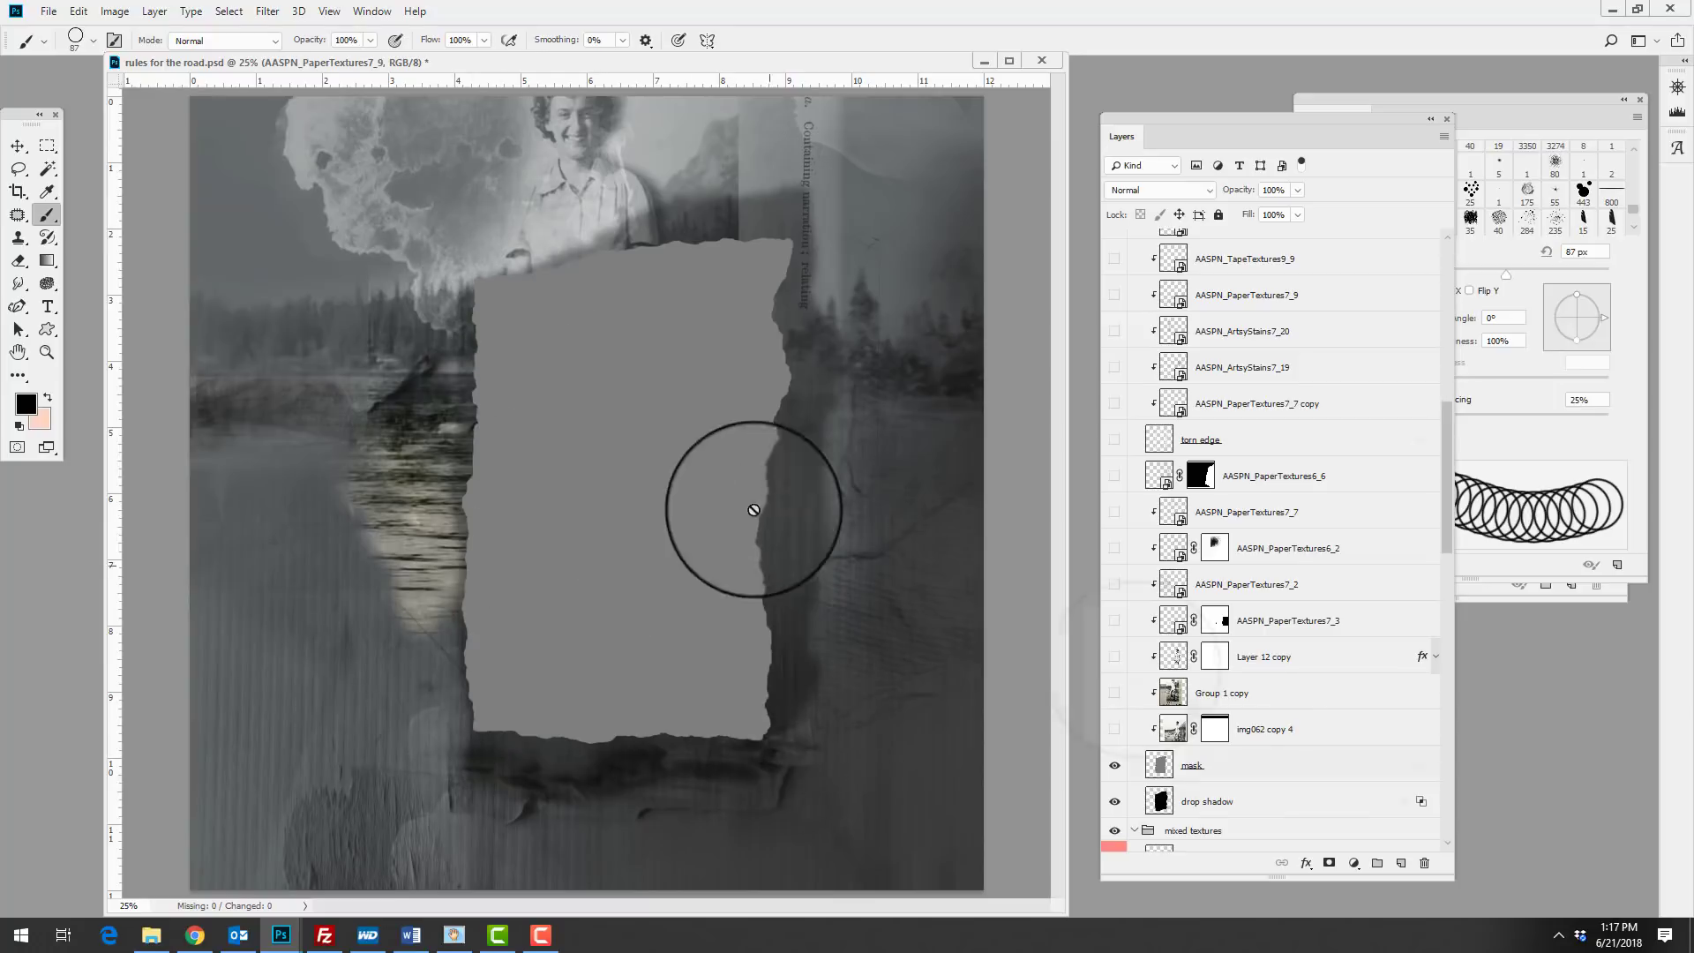
Show the woman's photo, Group 1 copy, and the AASPN_PaperTextures7_3 and 7_2 textures.
left_click(1183, 765)
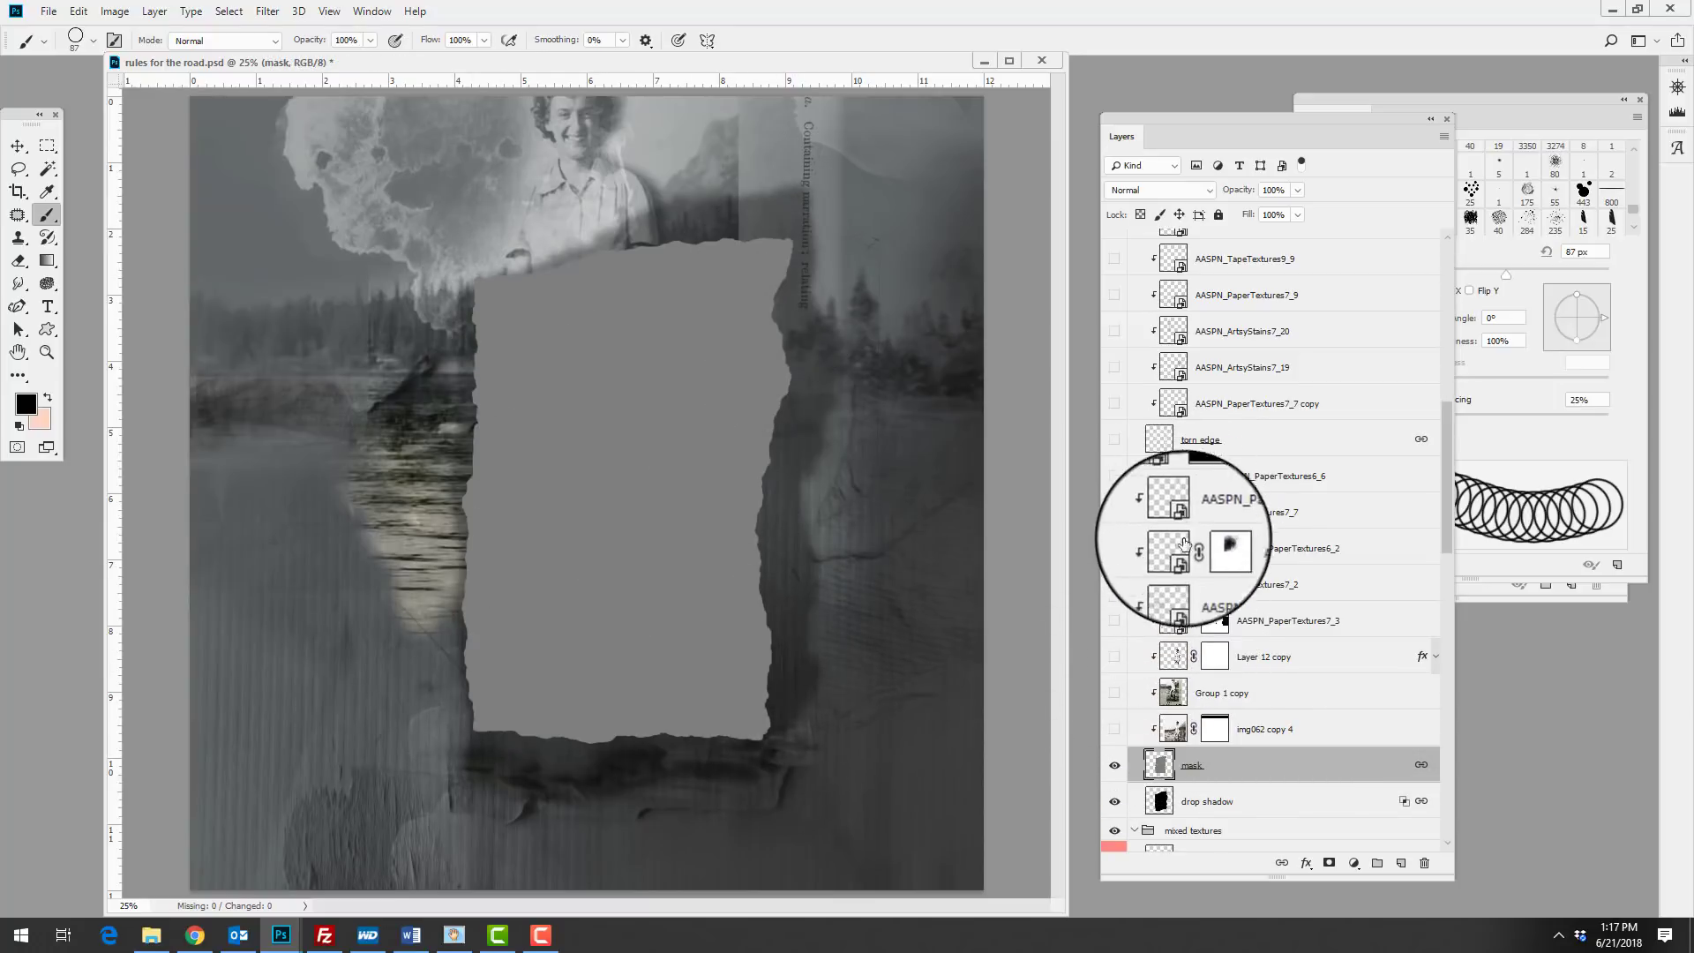
left_click(1114, 731)
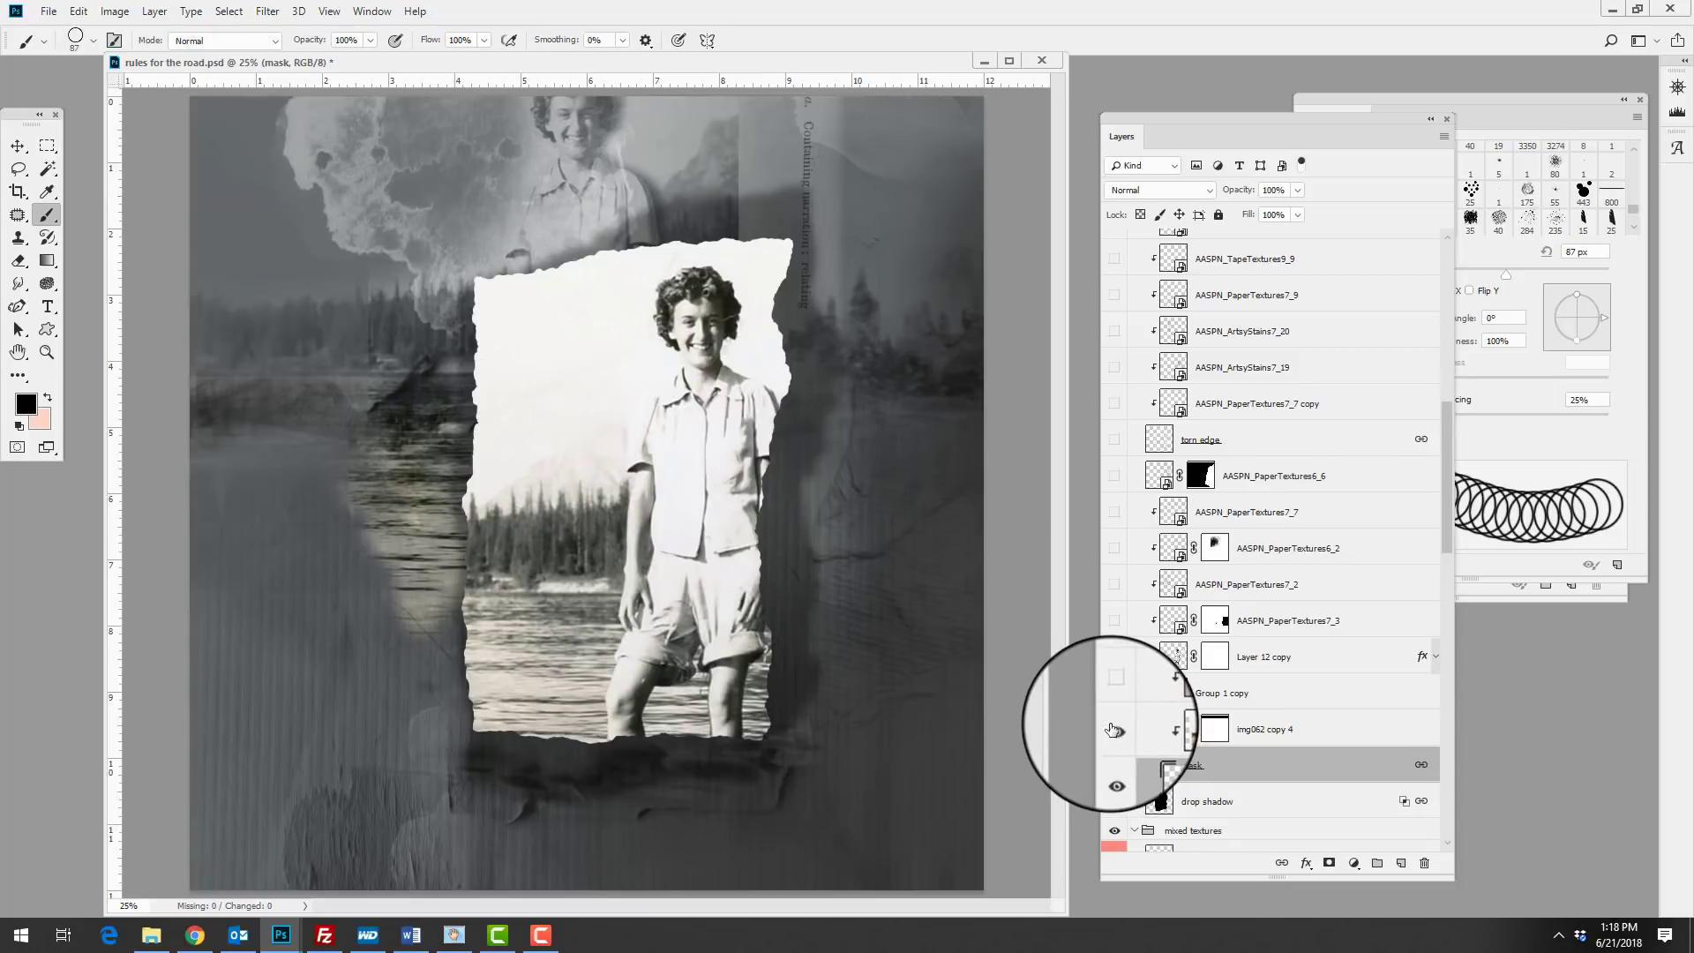
left_click(1115, 695)
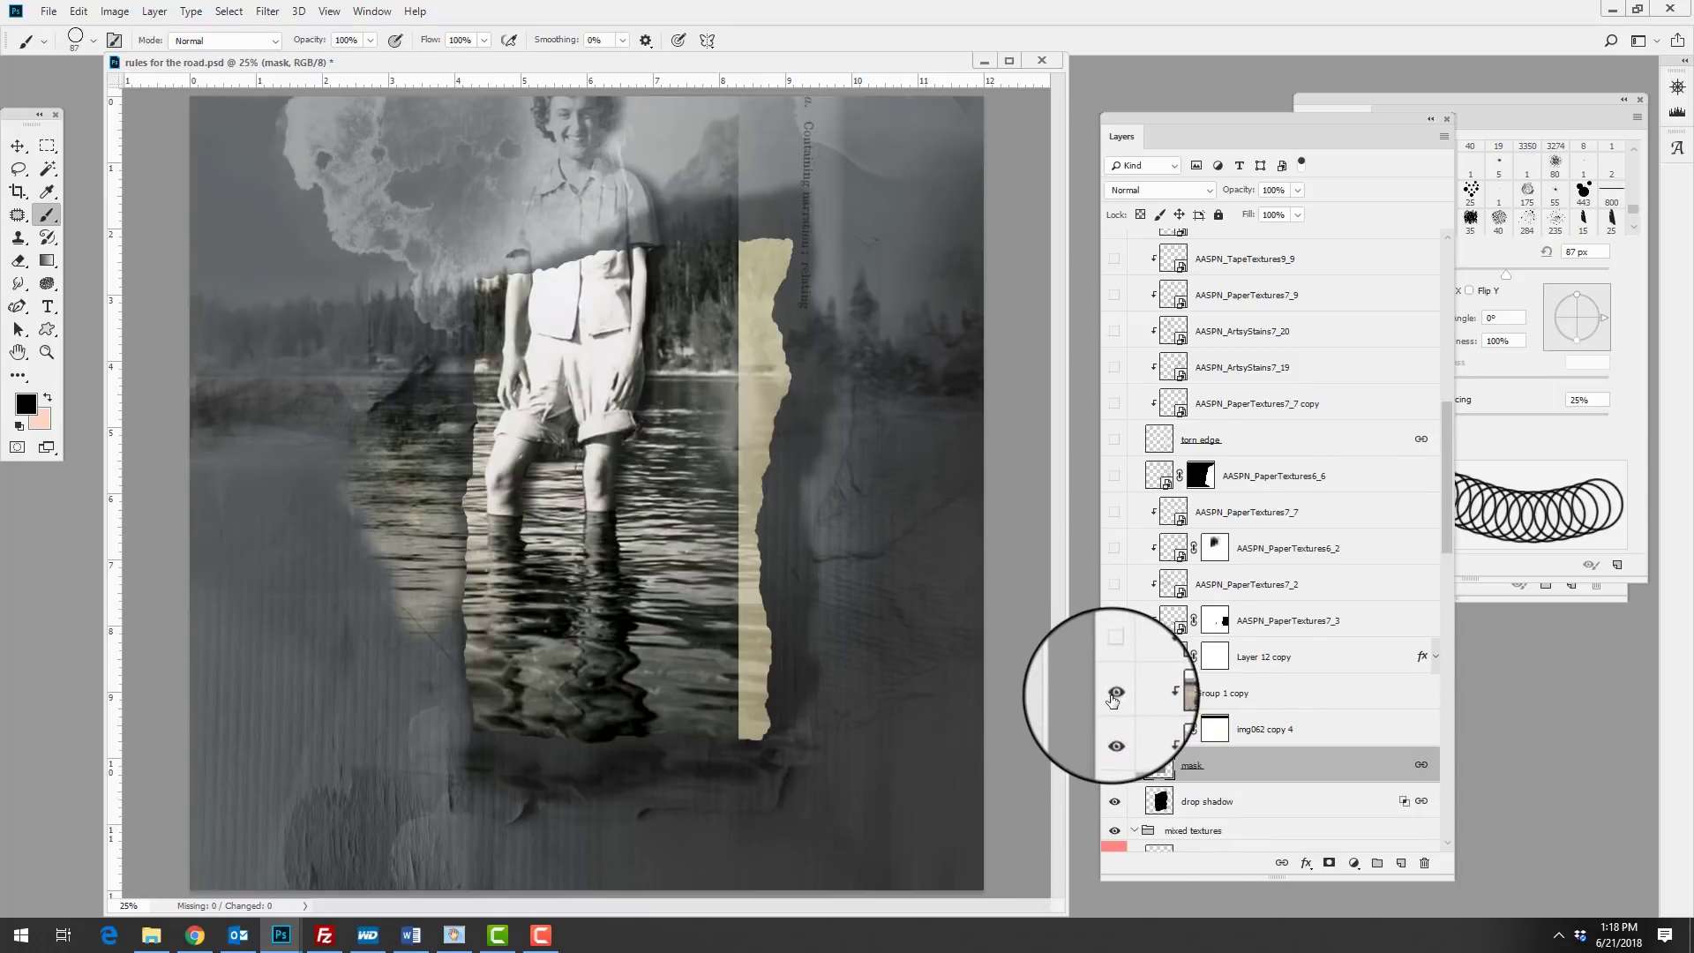
left_click(1174, 694)
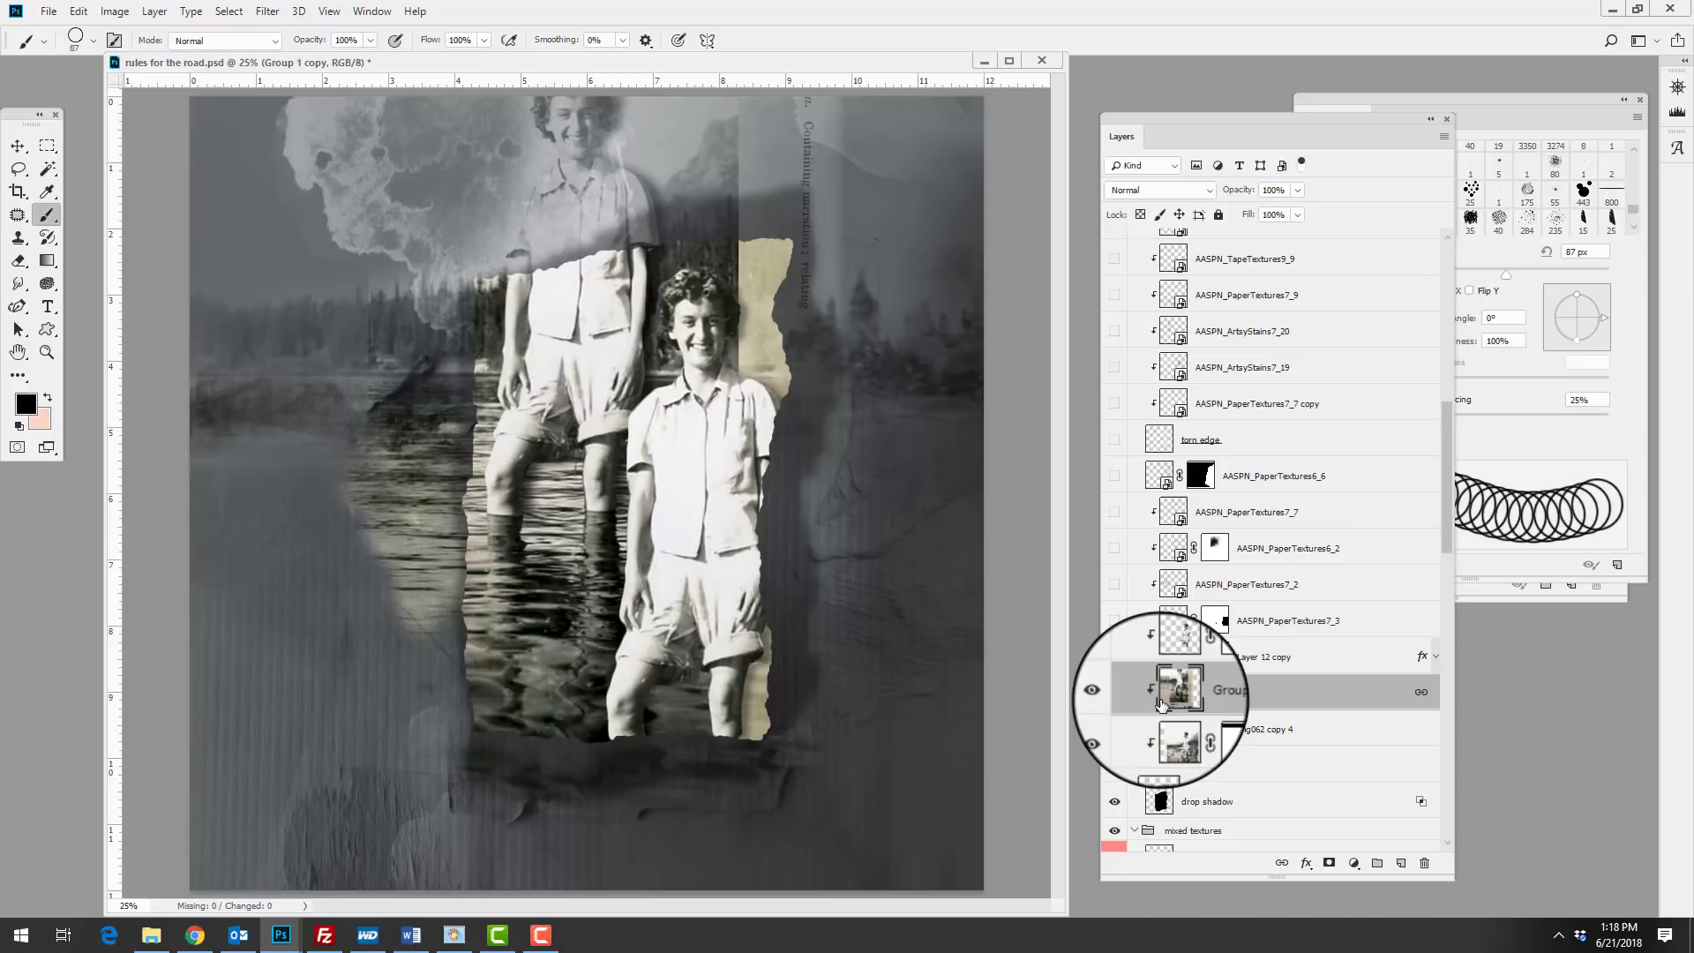
left_click(1116, 623)
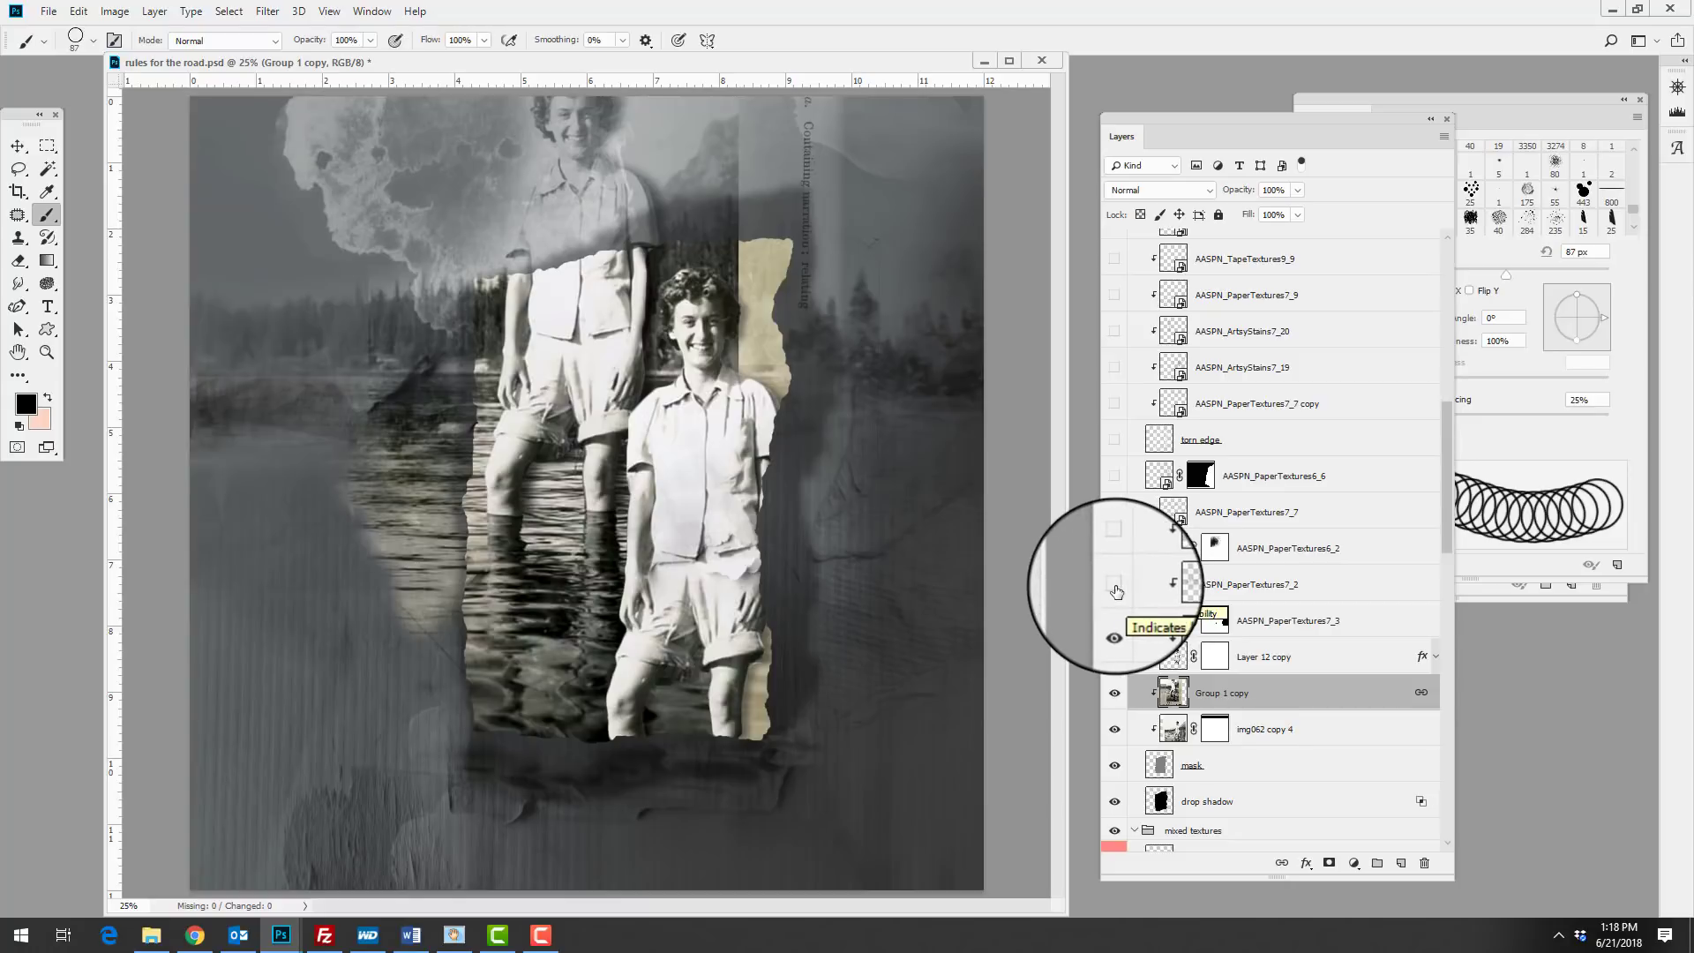
left_click(1116, 586)
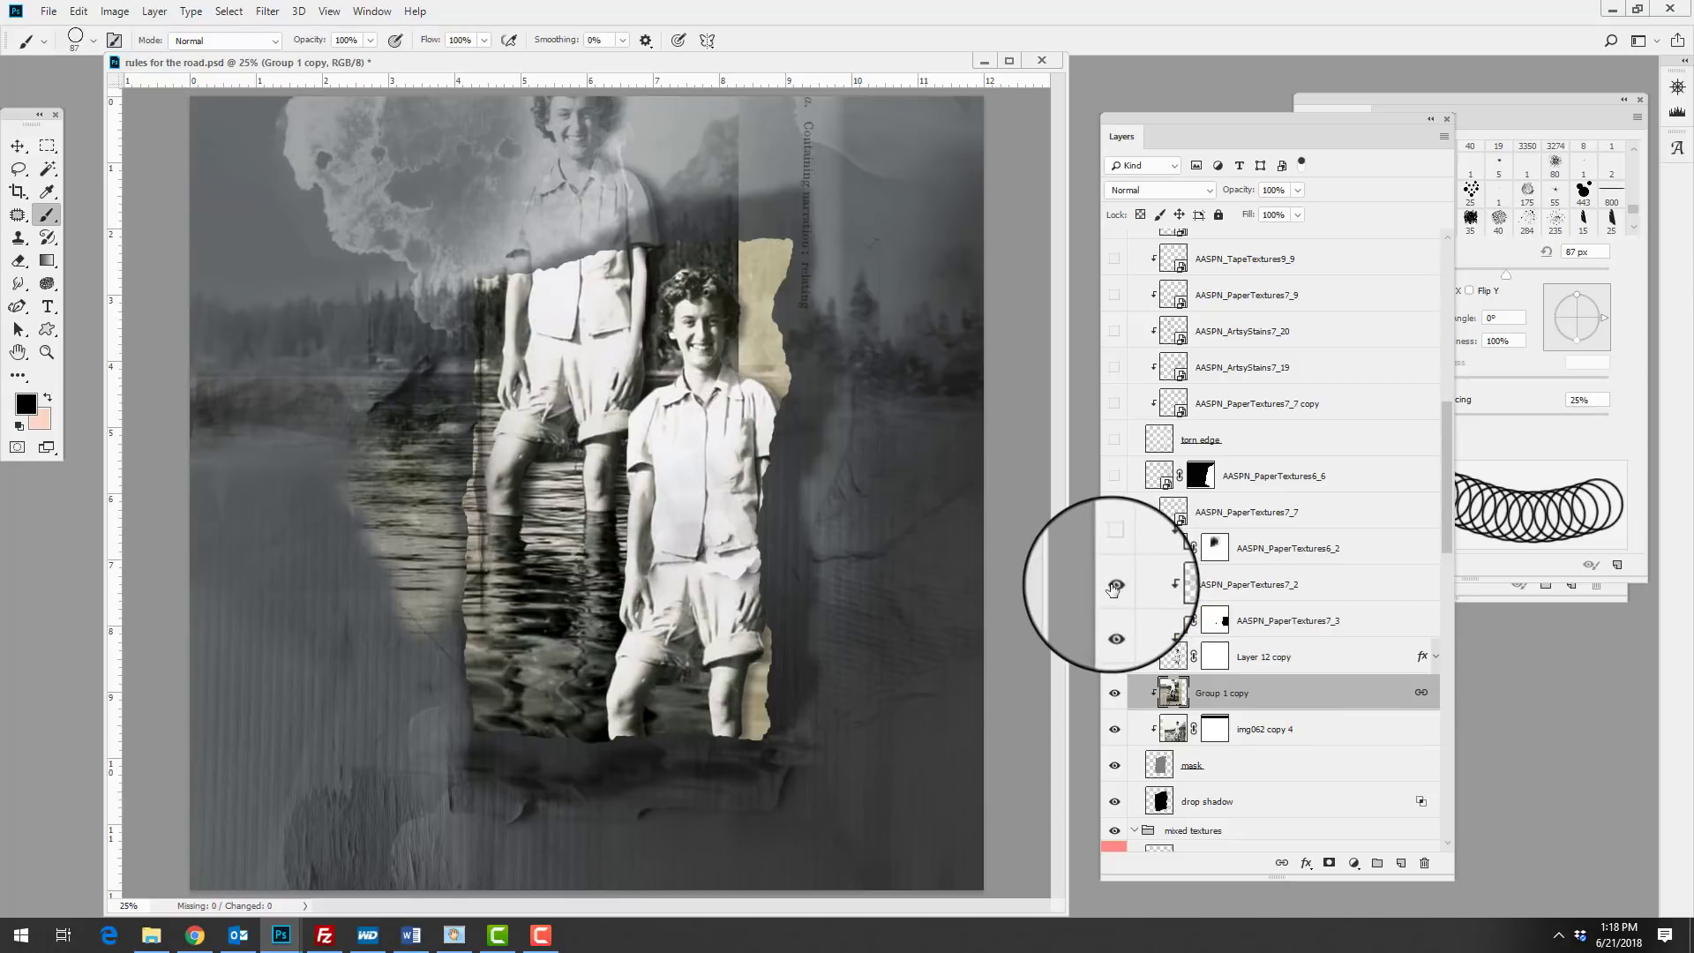
Toggle PaperTextures7_2, then turn on PaperTextures6_2 and the white torn edge layer.
left_click(1115, 585)
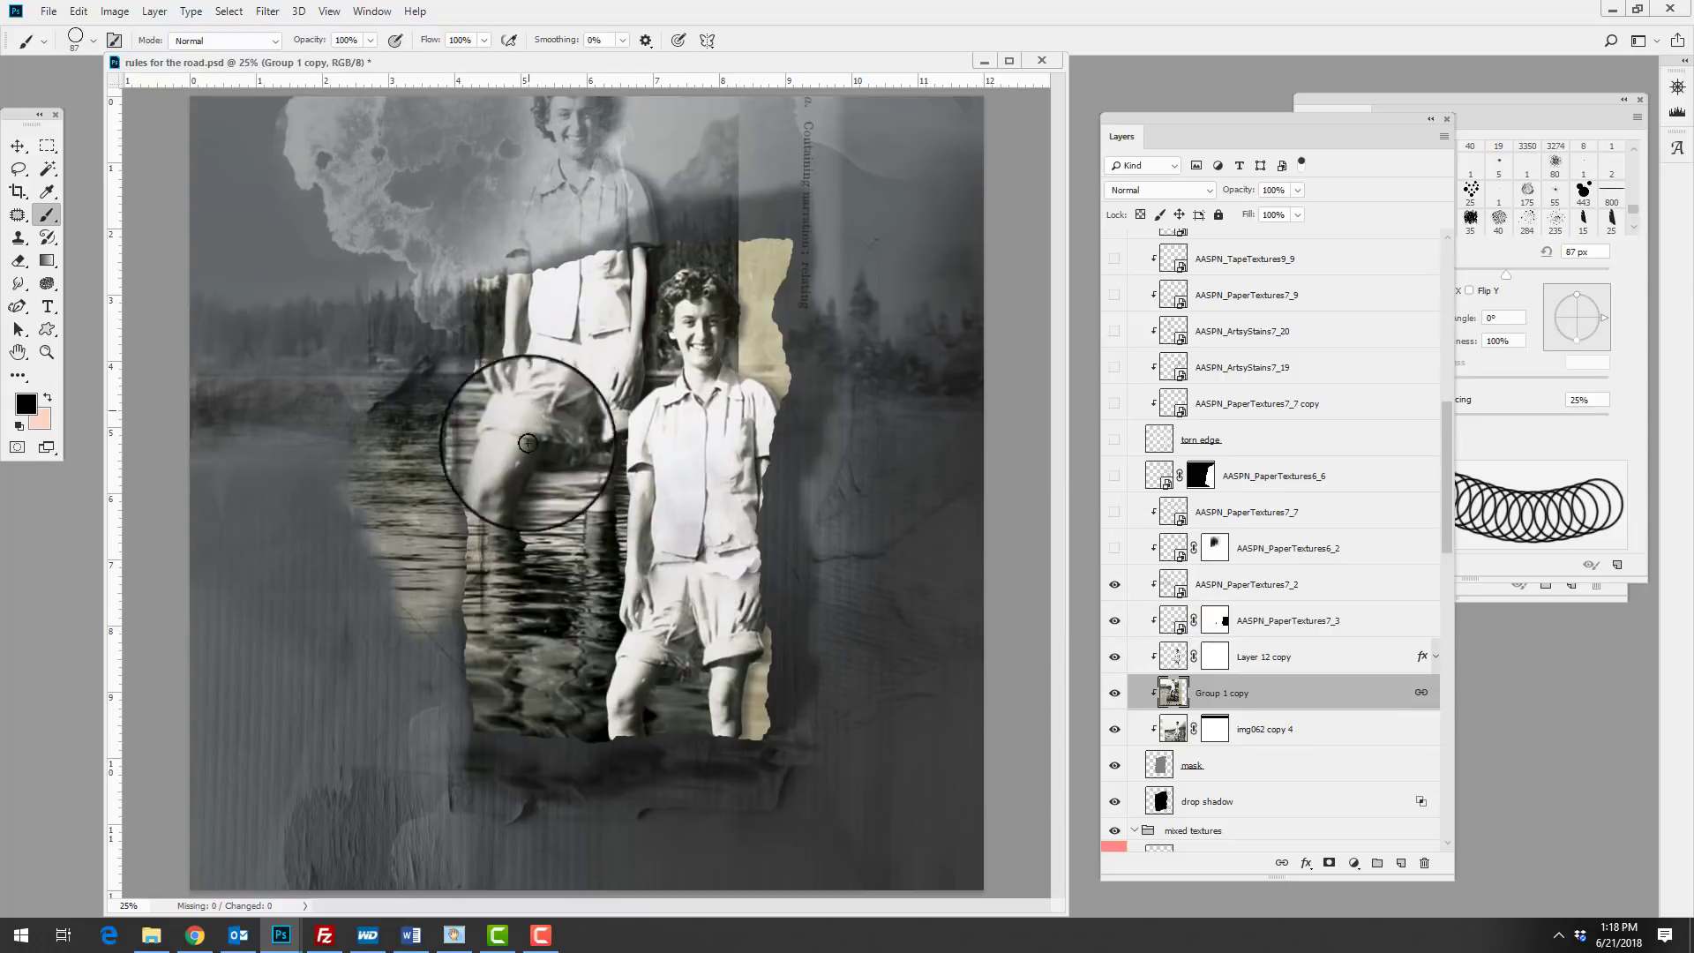
left_click(1177, 548)
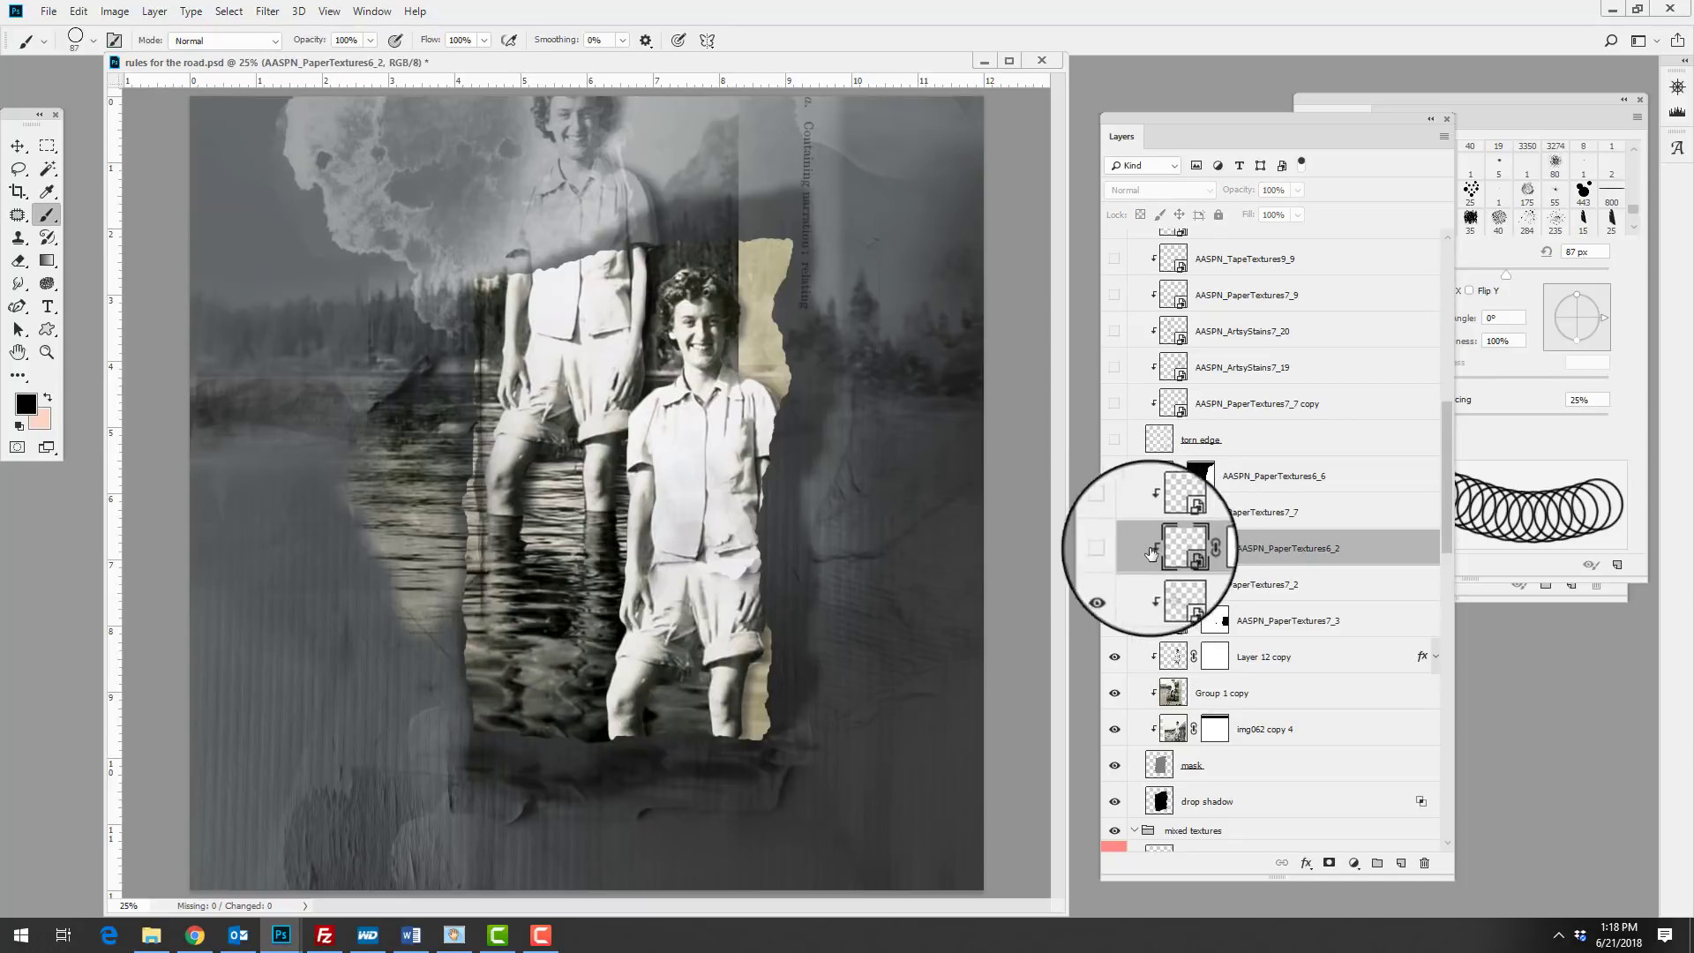
left_click(1115, 548)
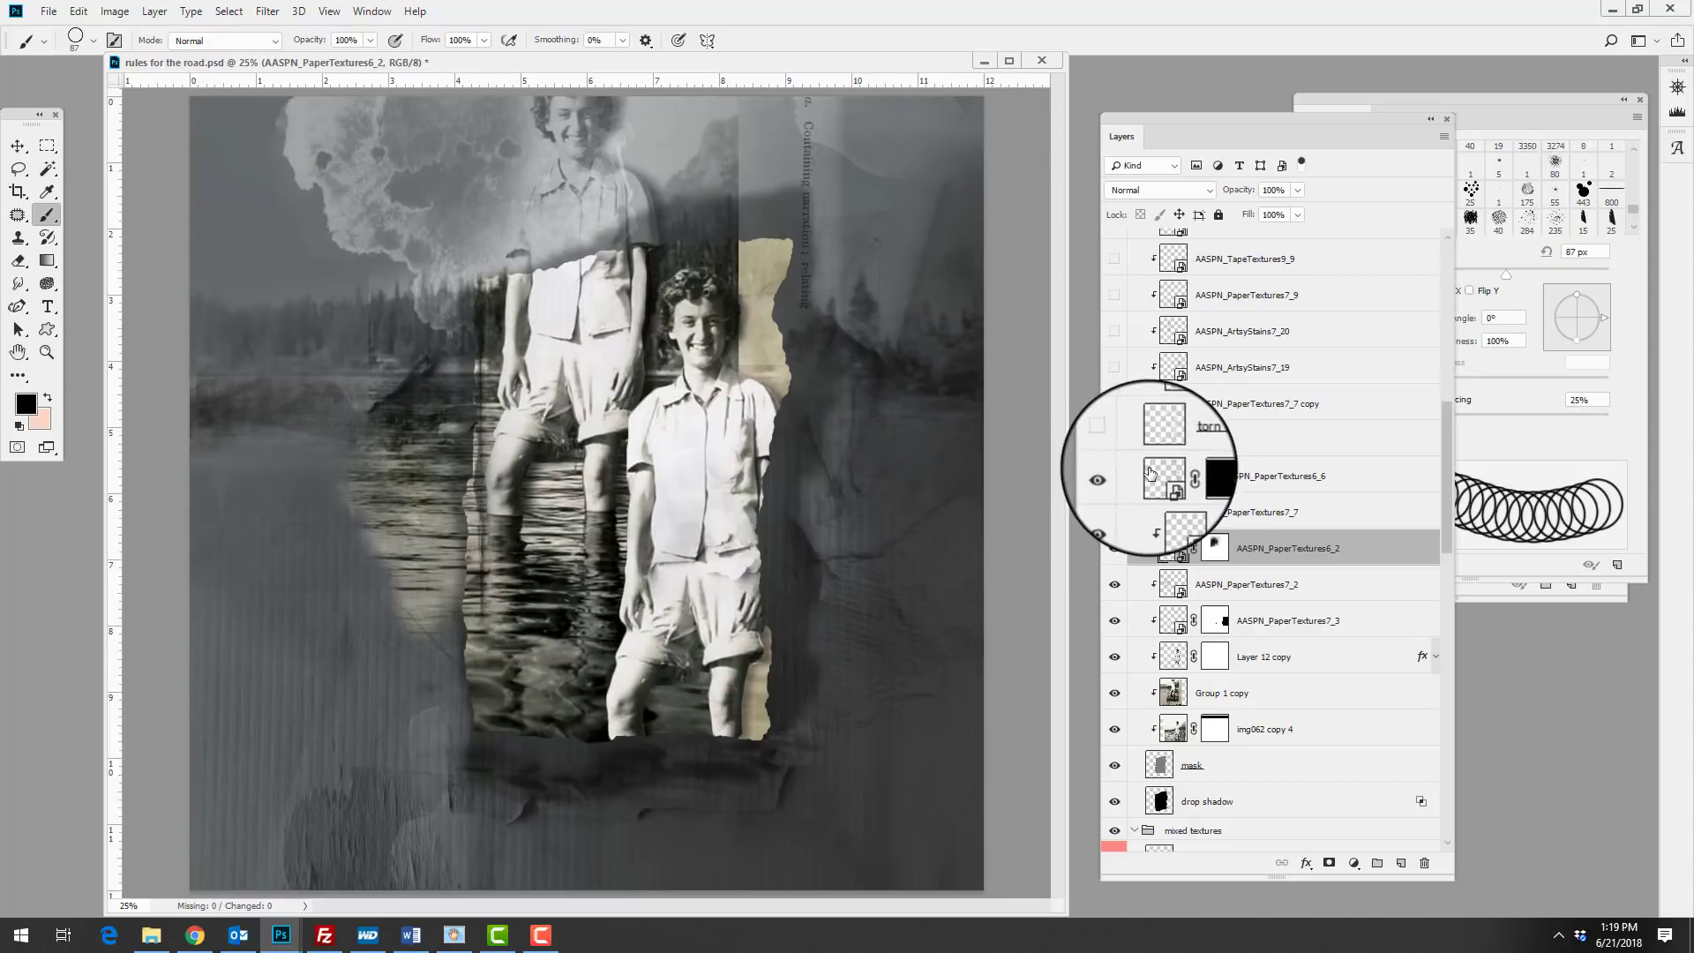
left_click(1115, 439)
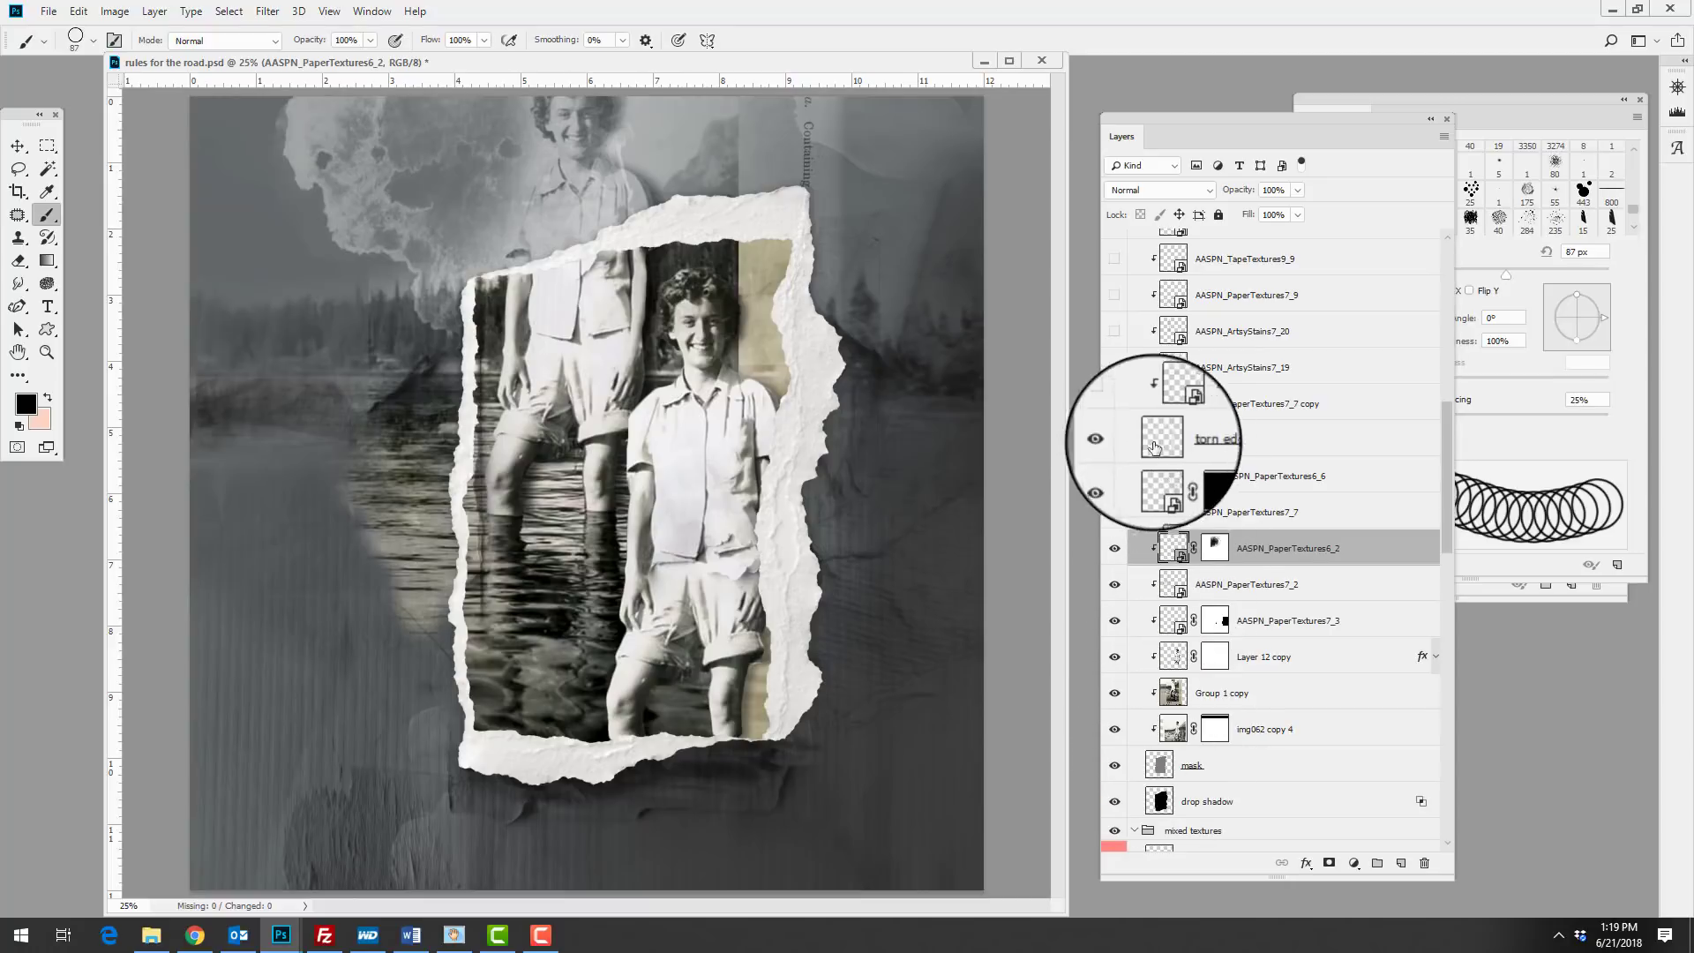
Select torn edge, then show ArtsyStains7_19, ArtsyStains7_20, TapeTextures9_9 copy and the tan Tape1 copy.
left_click(1154, 478)
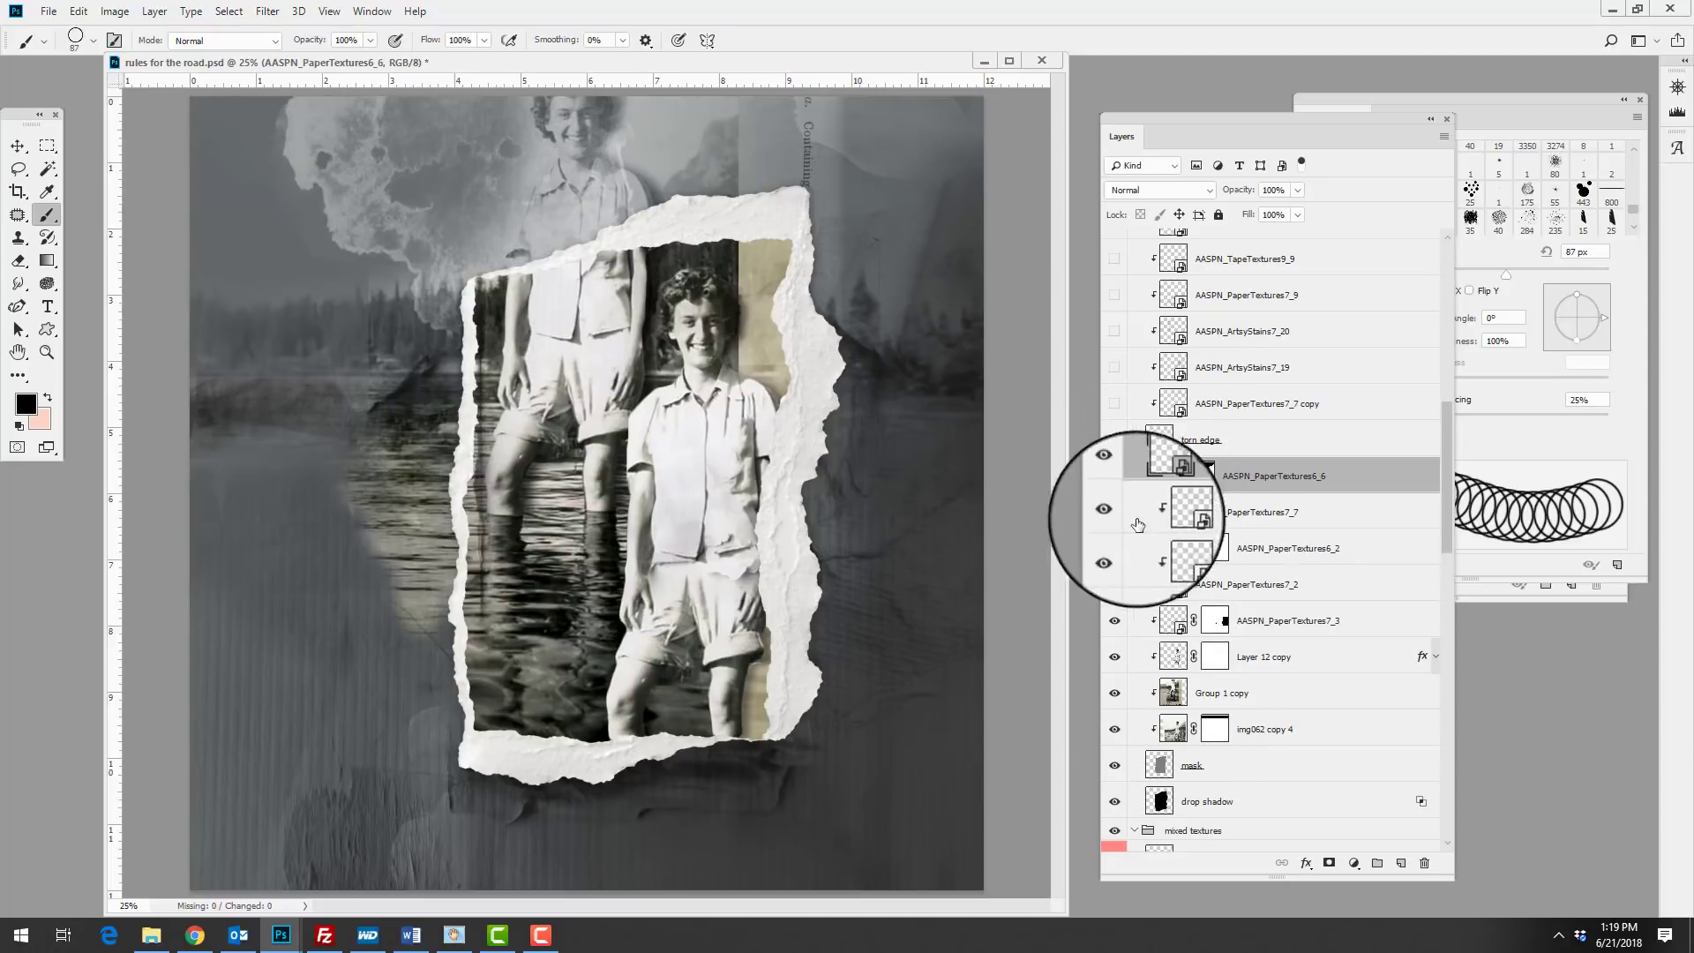
left_click(1159, 439)
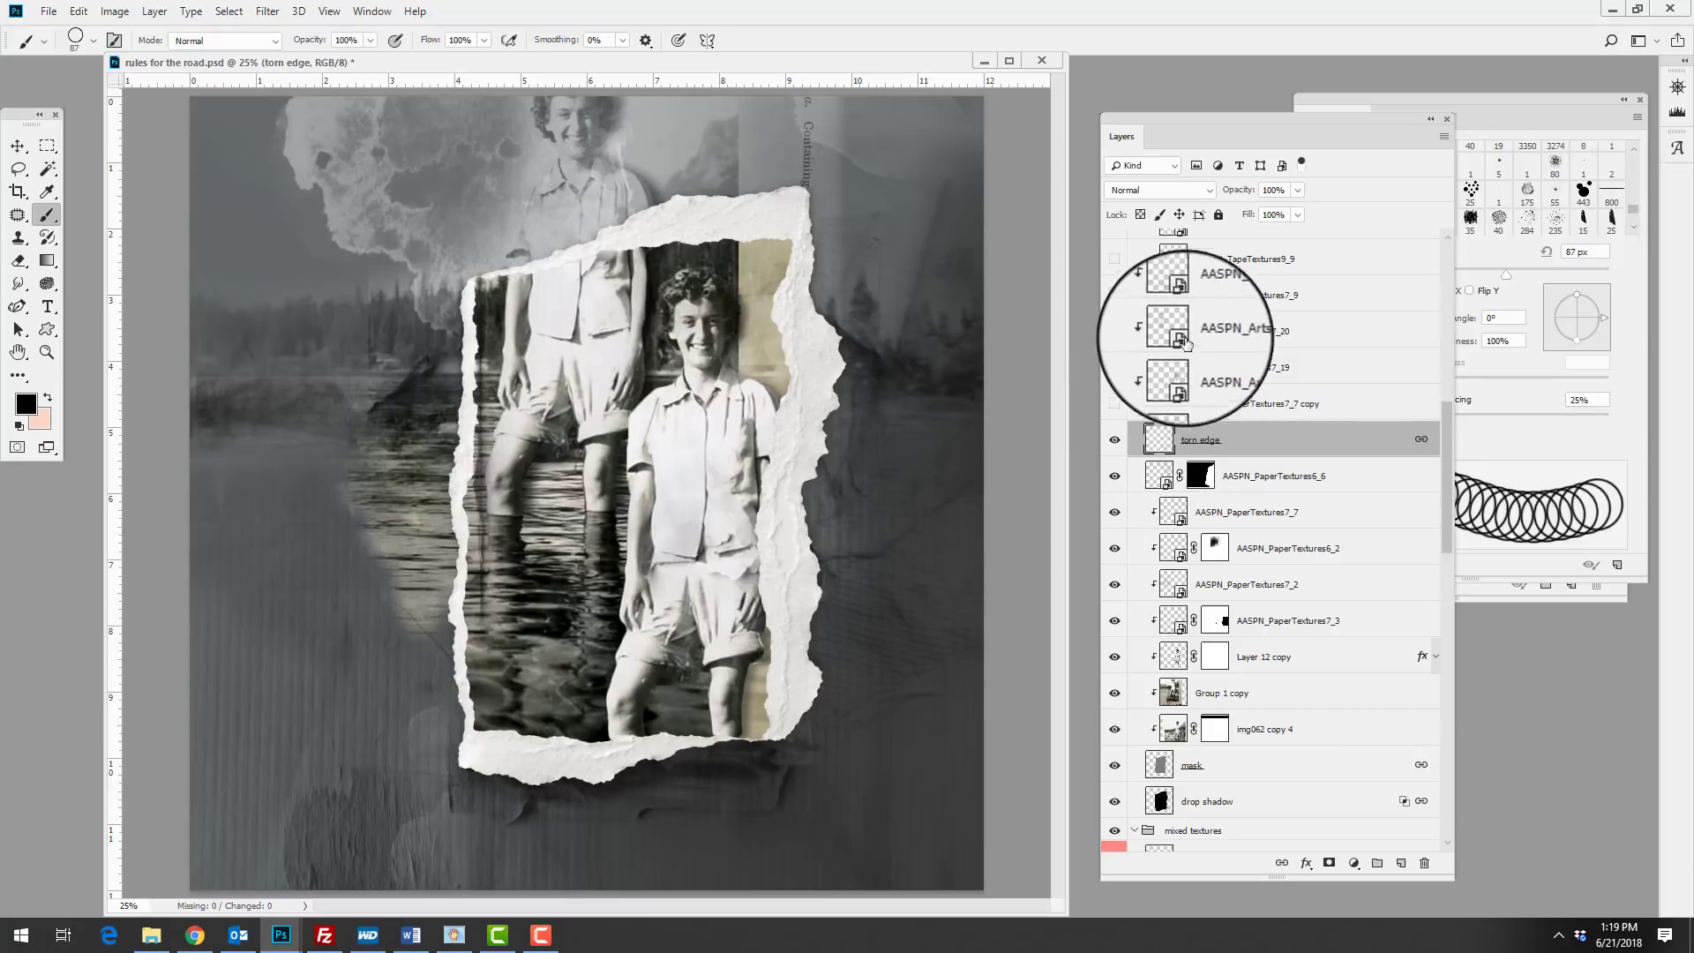
left_click_drag(1439, 482, 1449, 416)
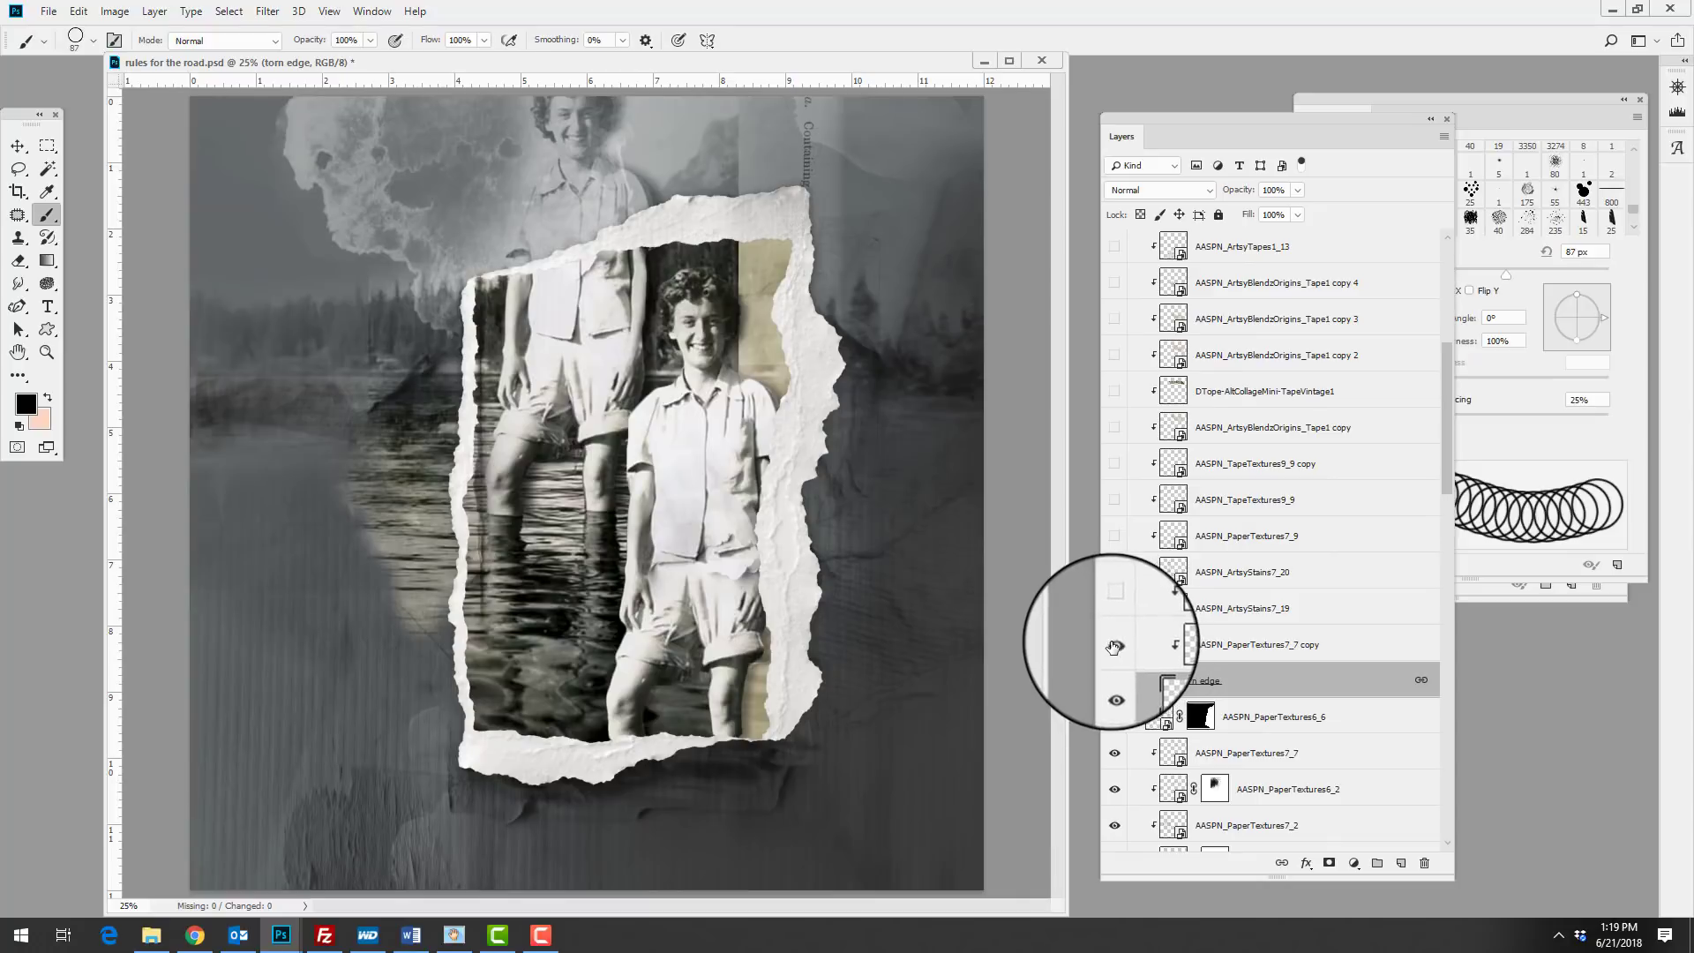
left_click(1114, 609)
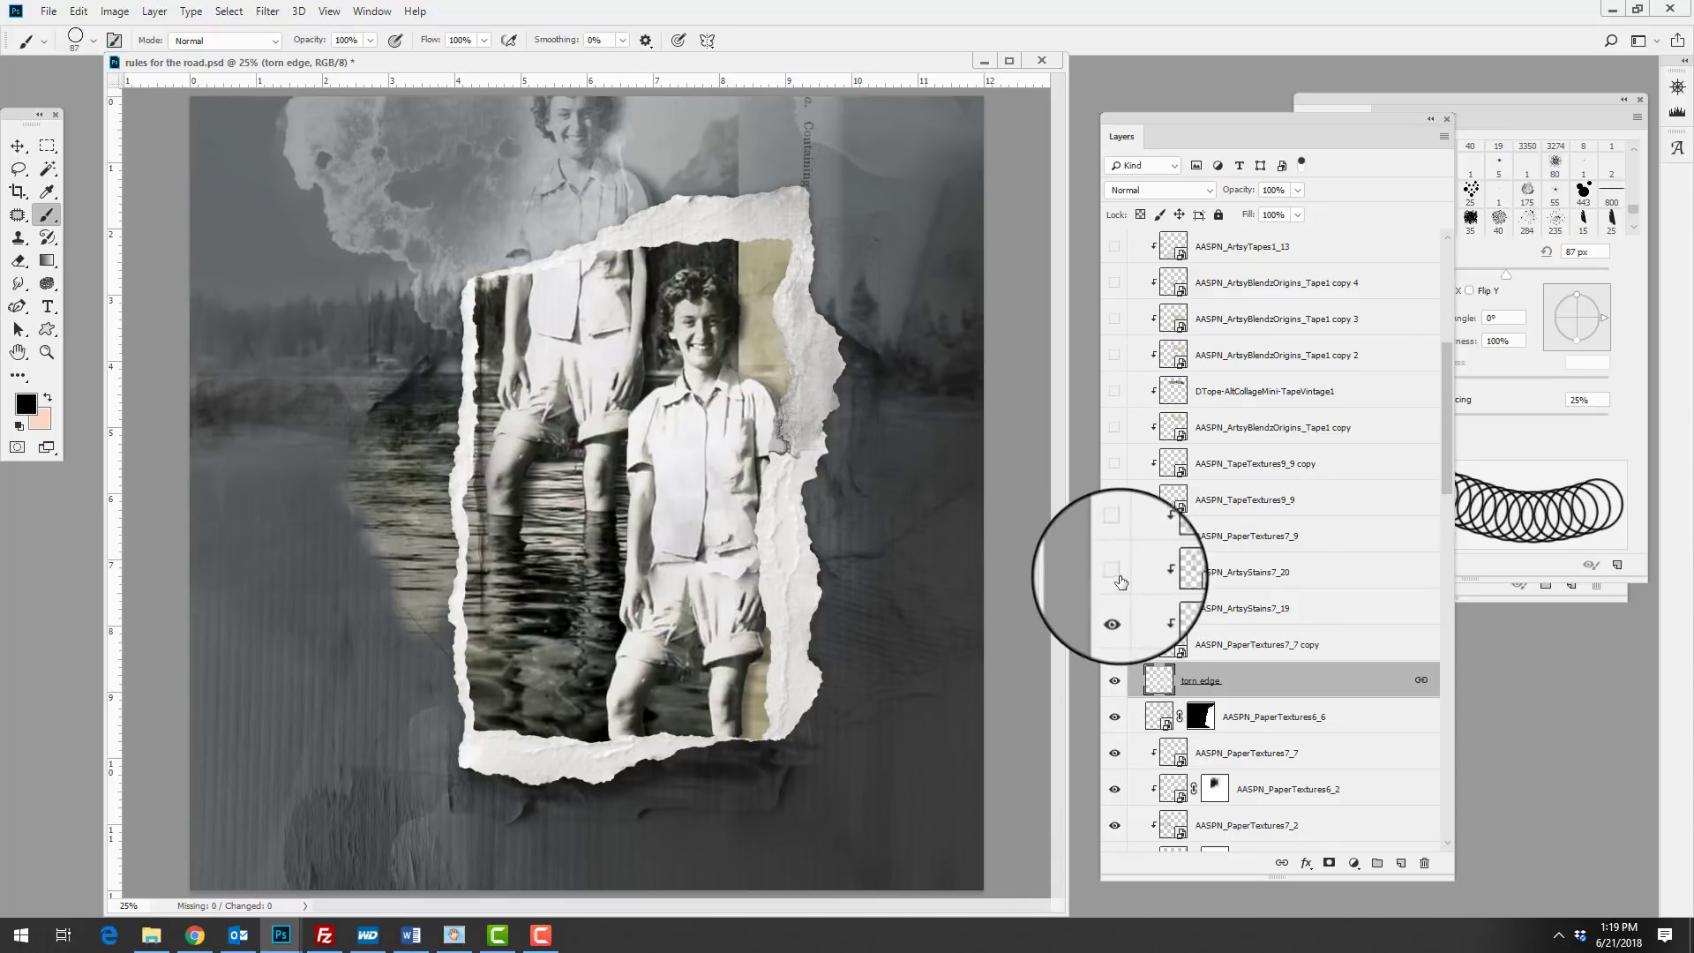
left_click(1116, 575)
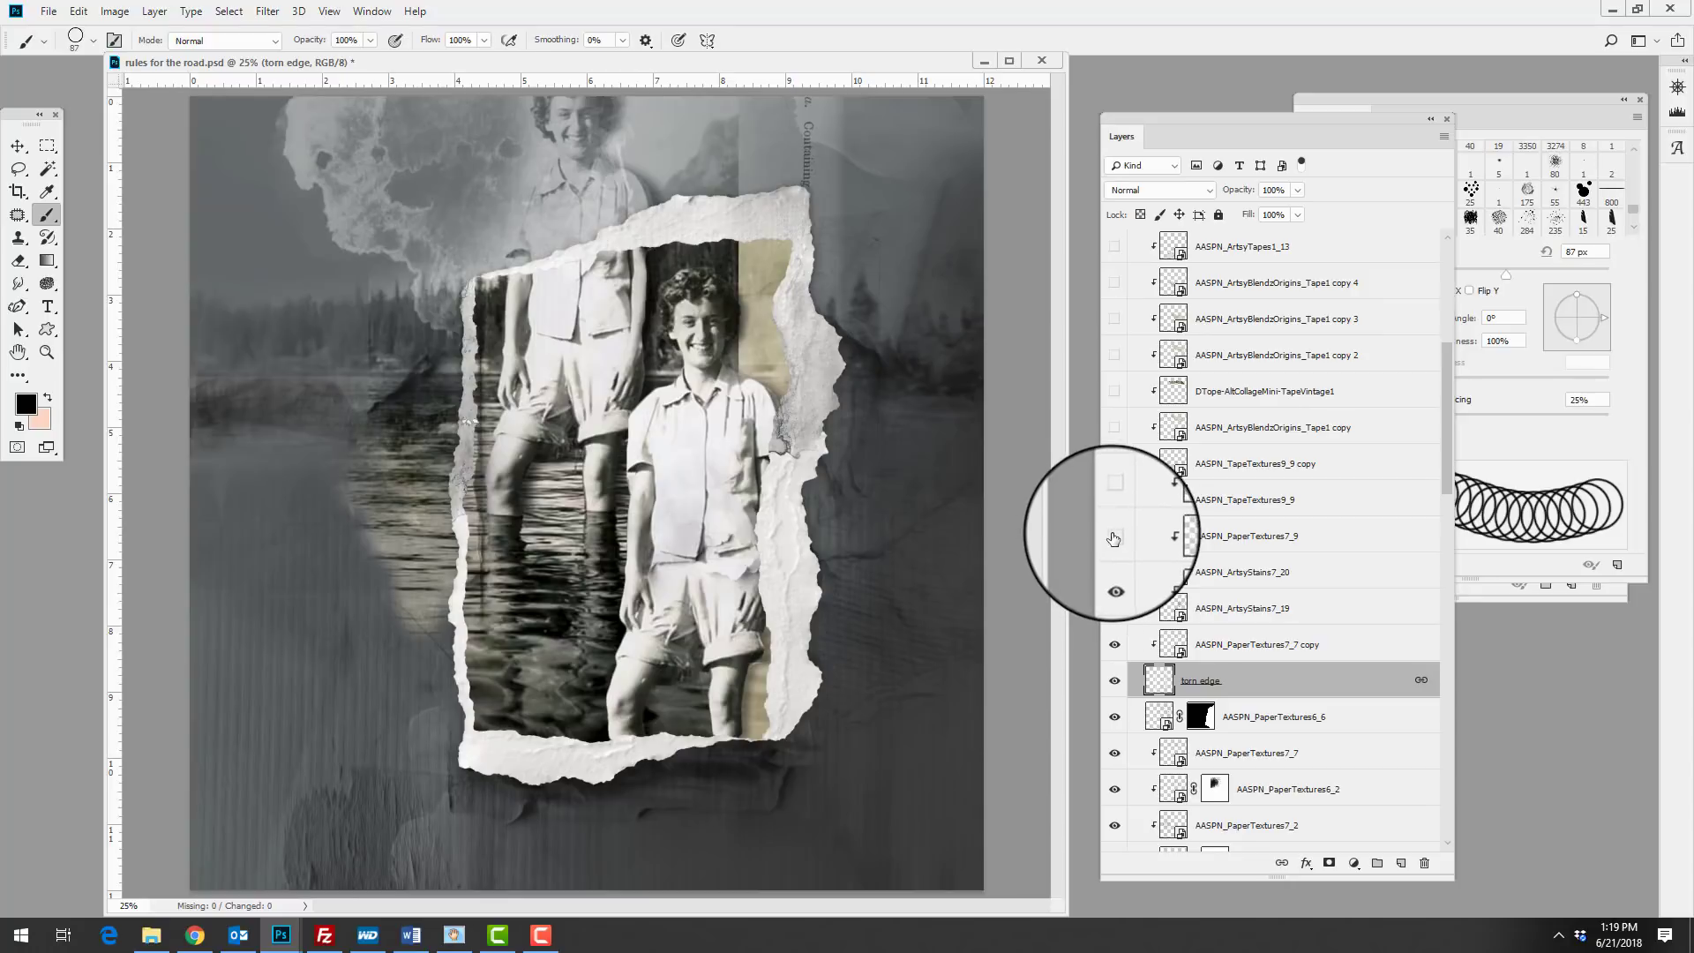
left_click(1115, 465)
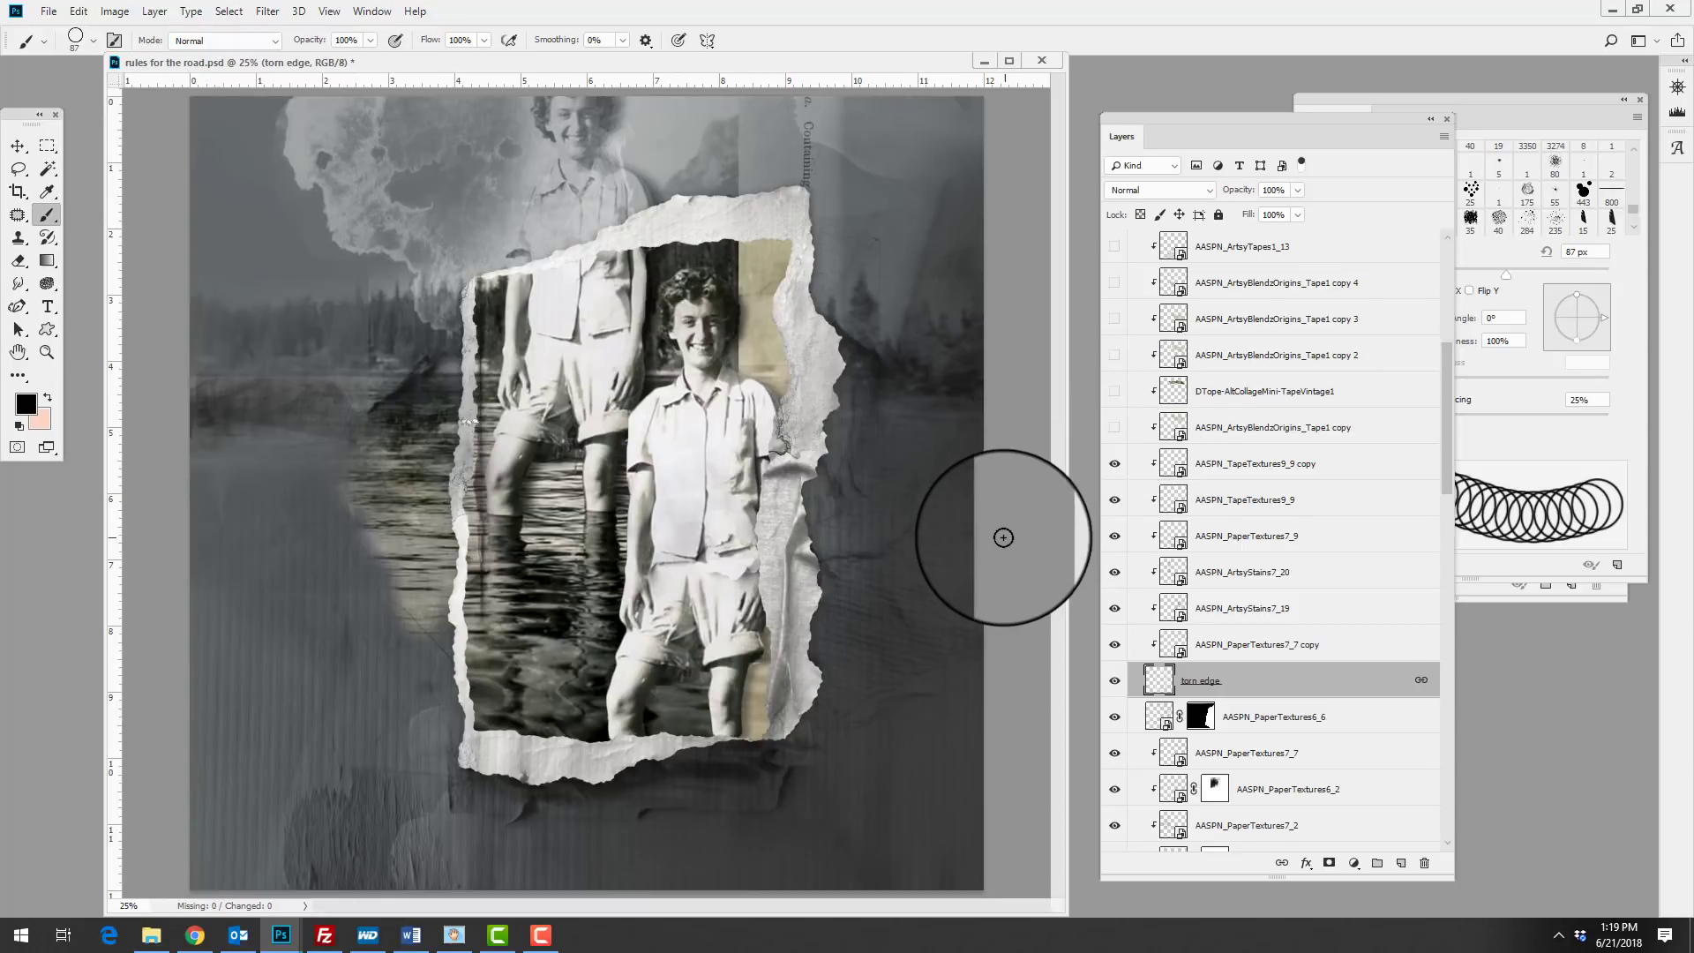
left_click(1114, 428)
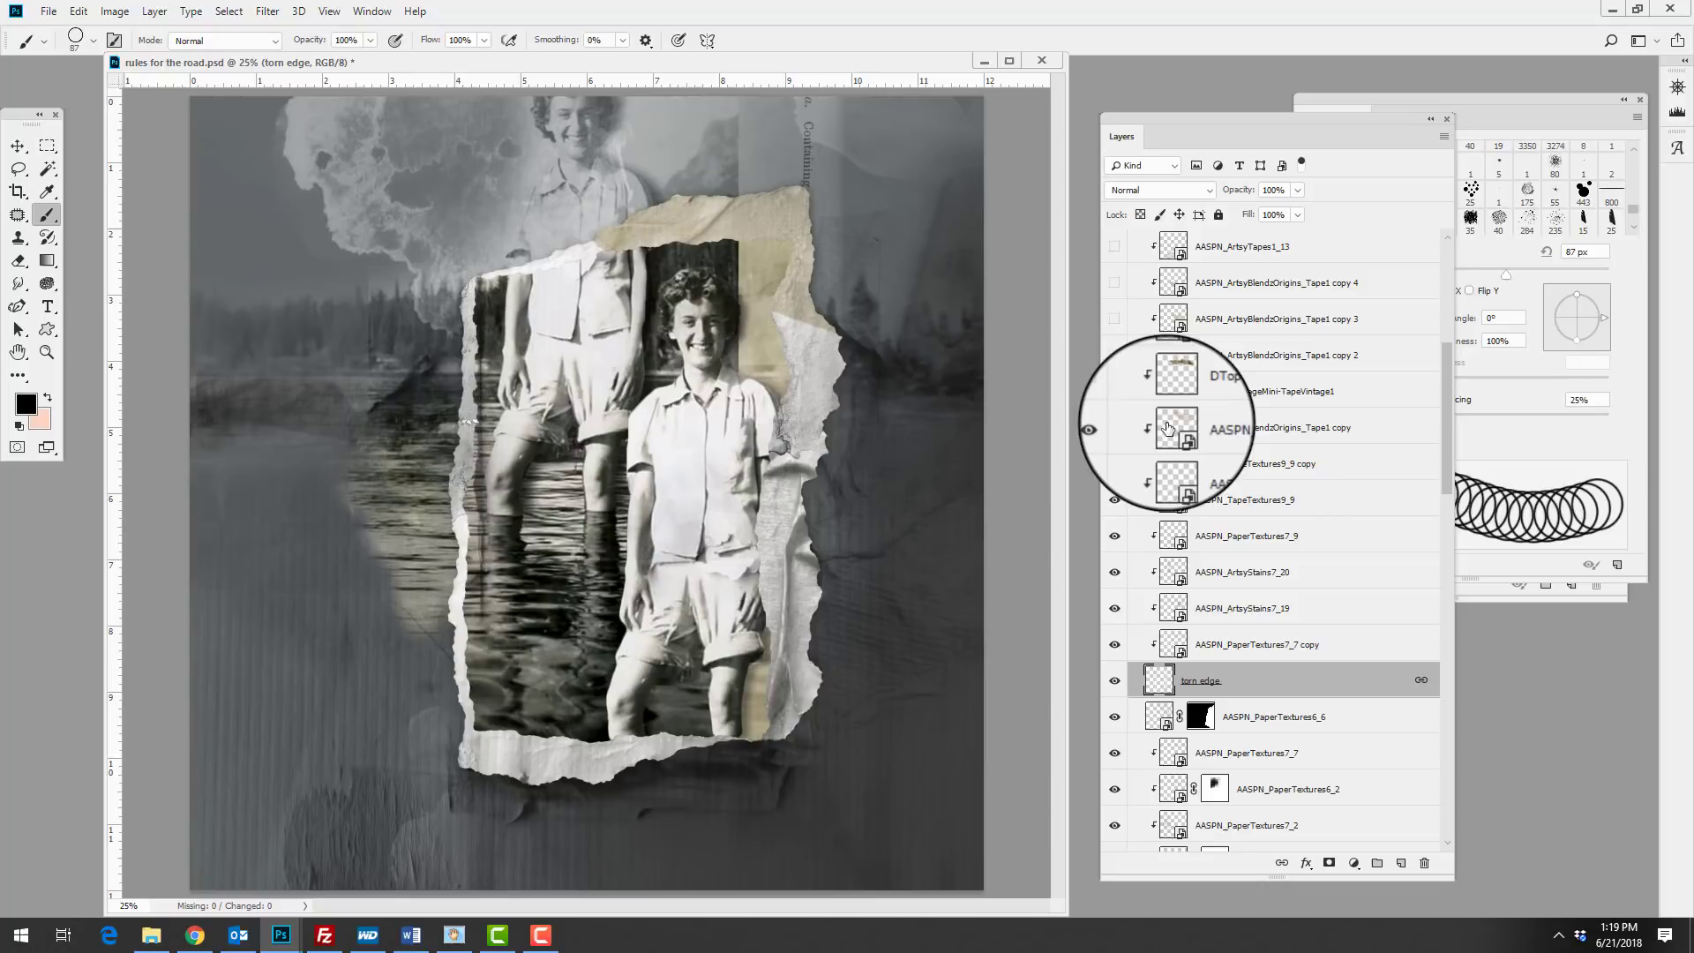
Show the vintage postcard tape plus the Tape1 copy 3 and copy 4 layers.
left_click(1138, 430)
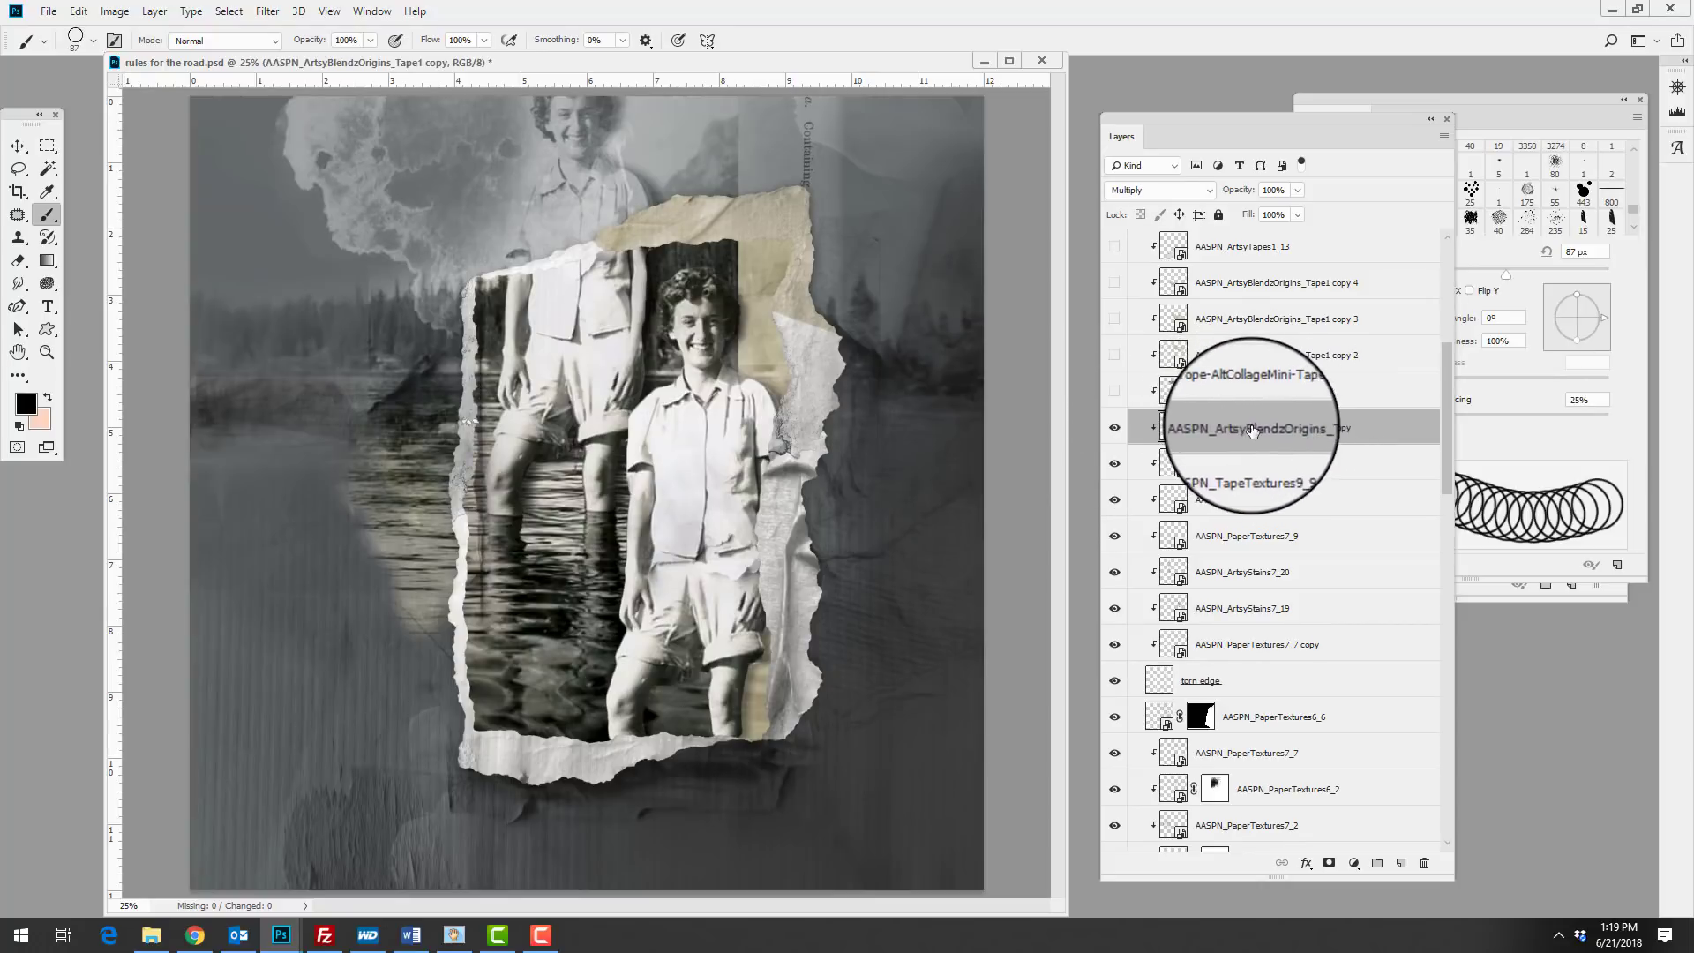
left_click(1138, 391)
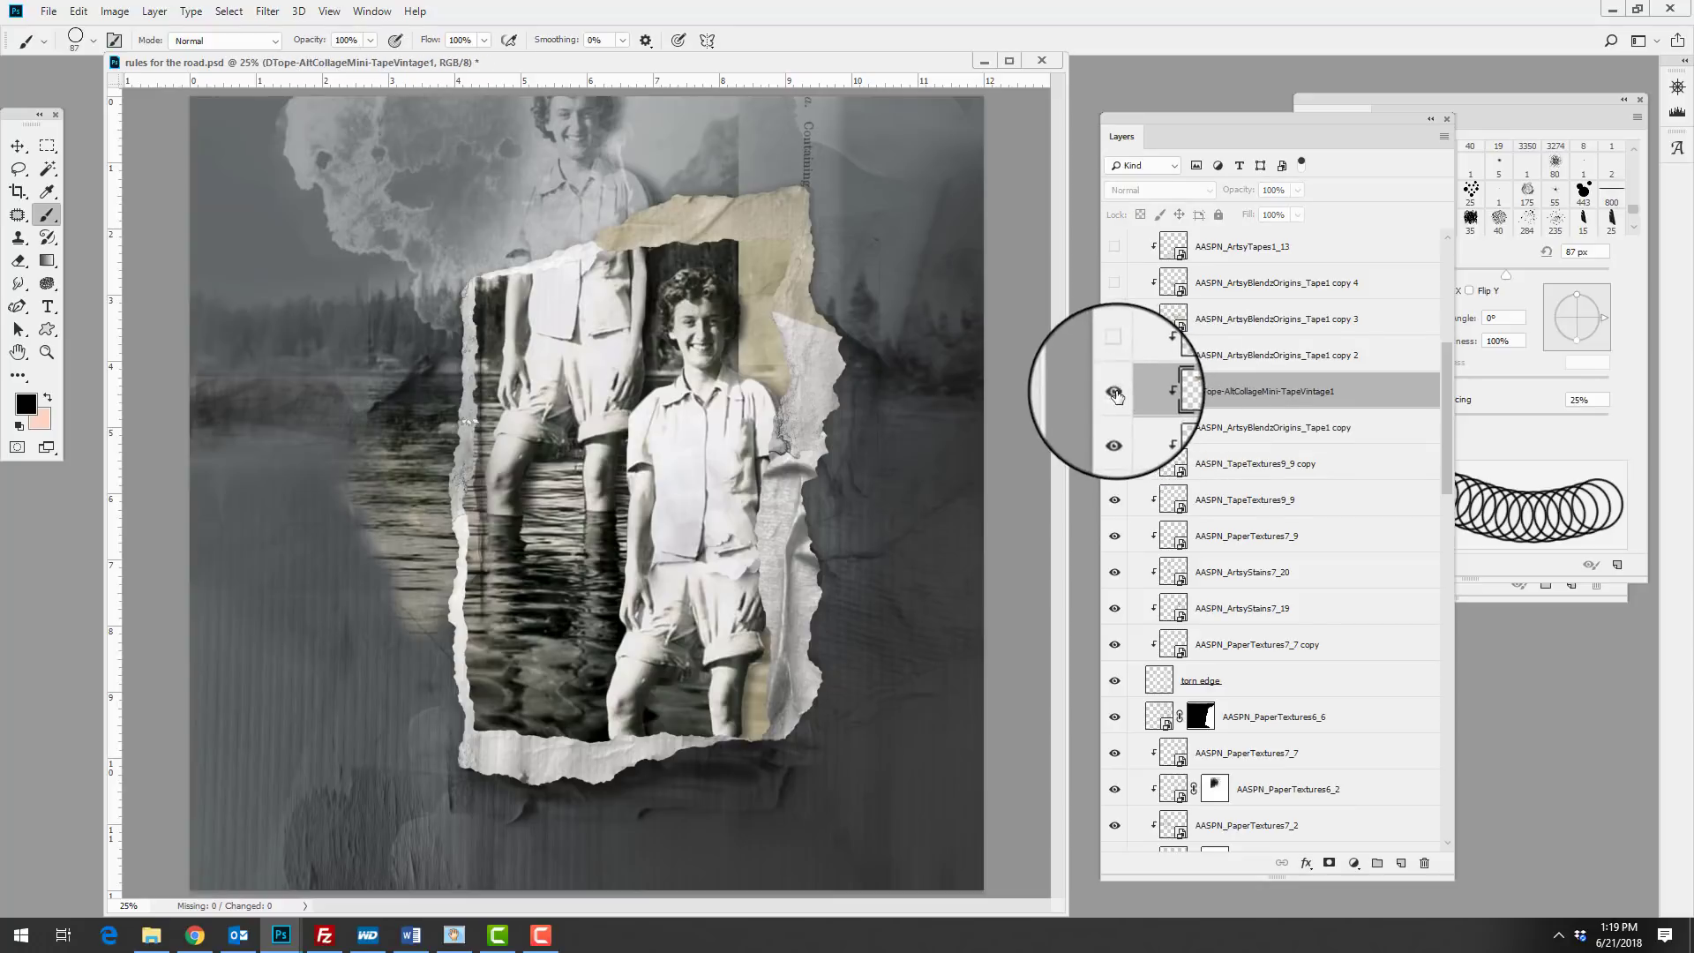
left_click(1115, 391)
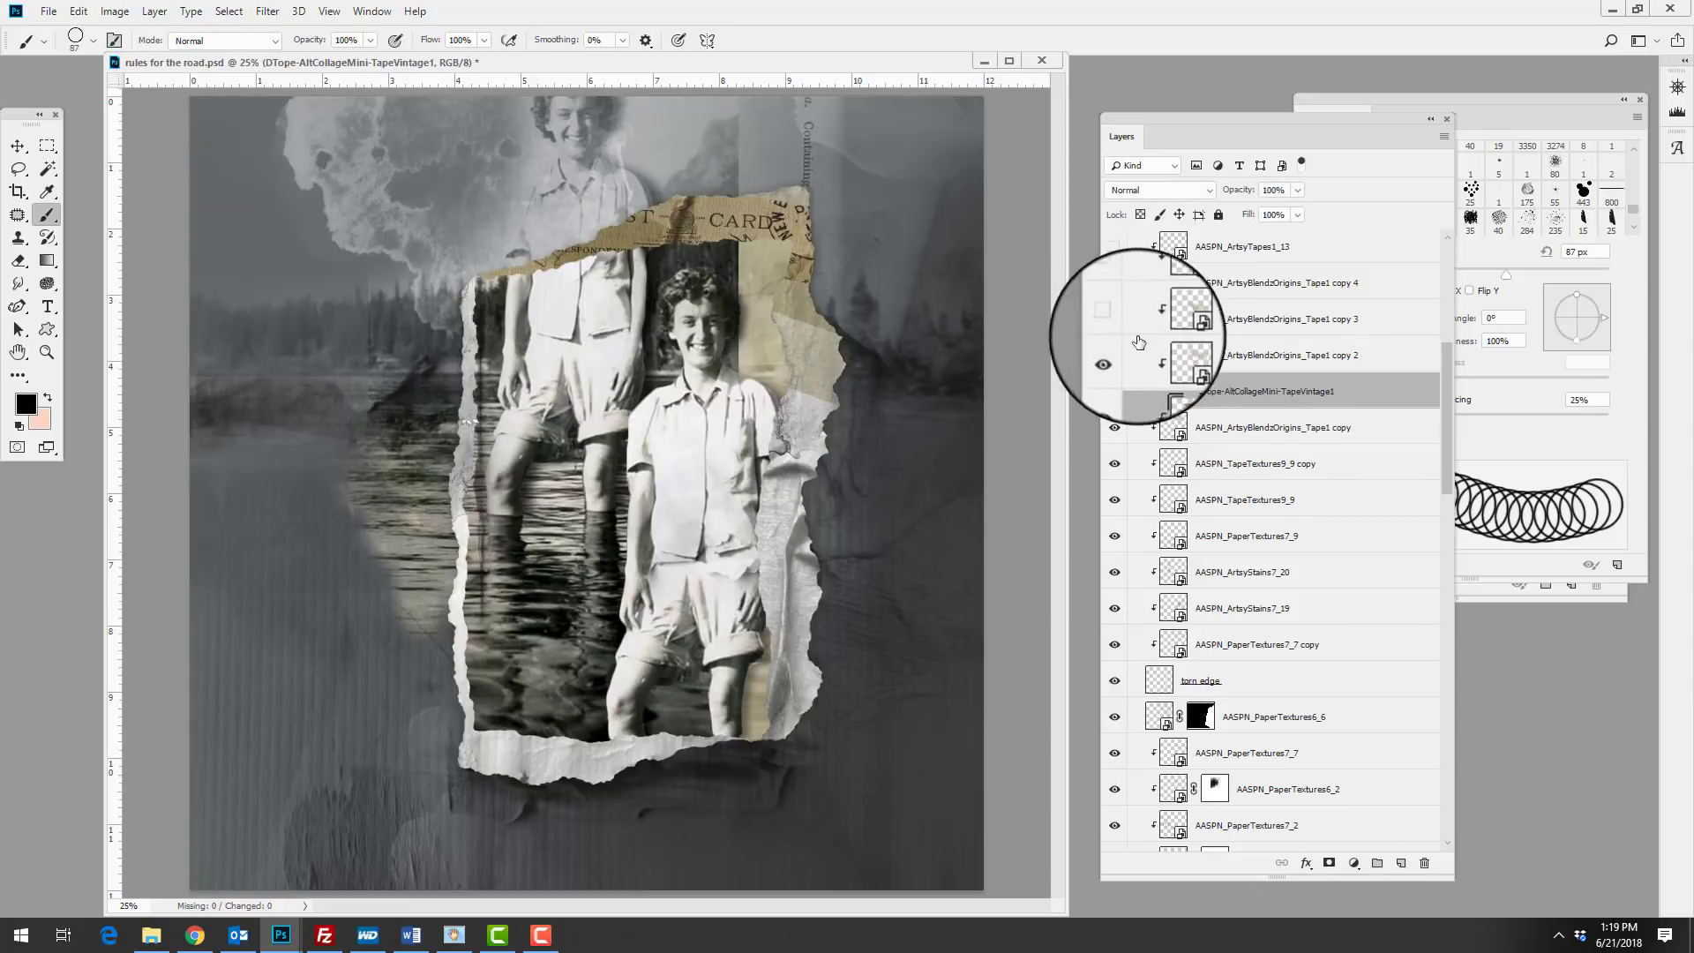
left_click(1116, 321)
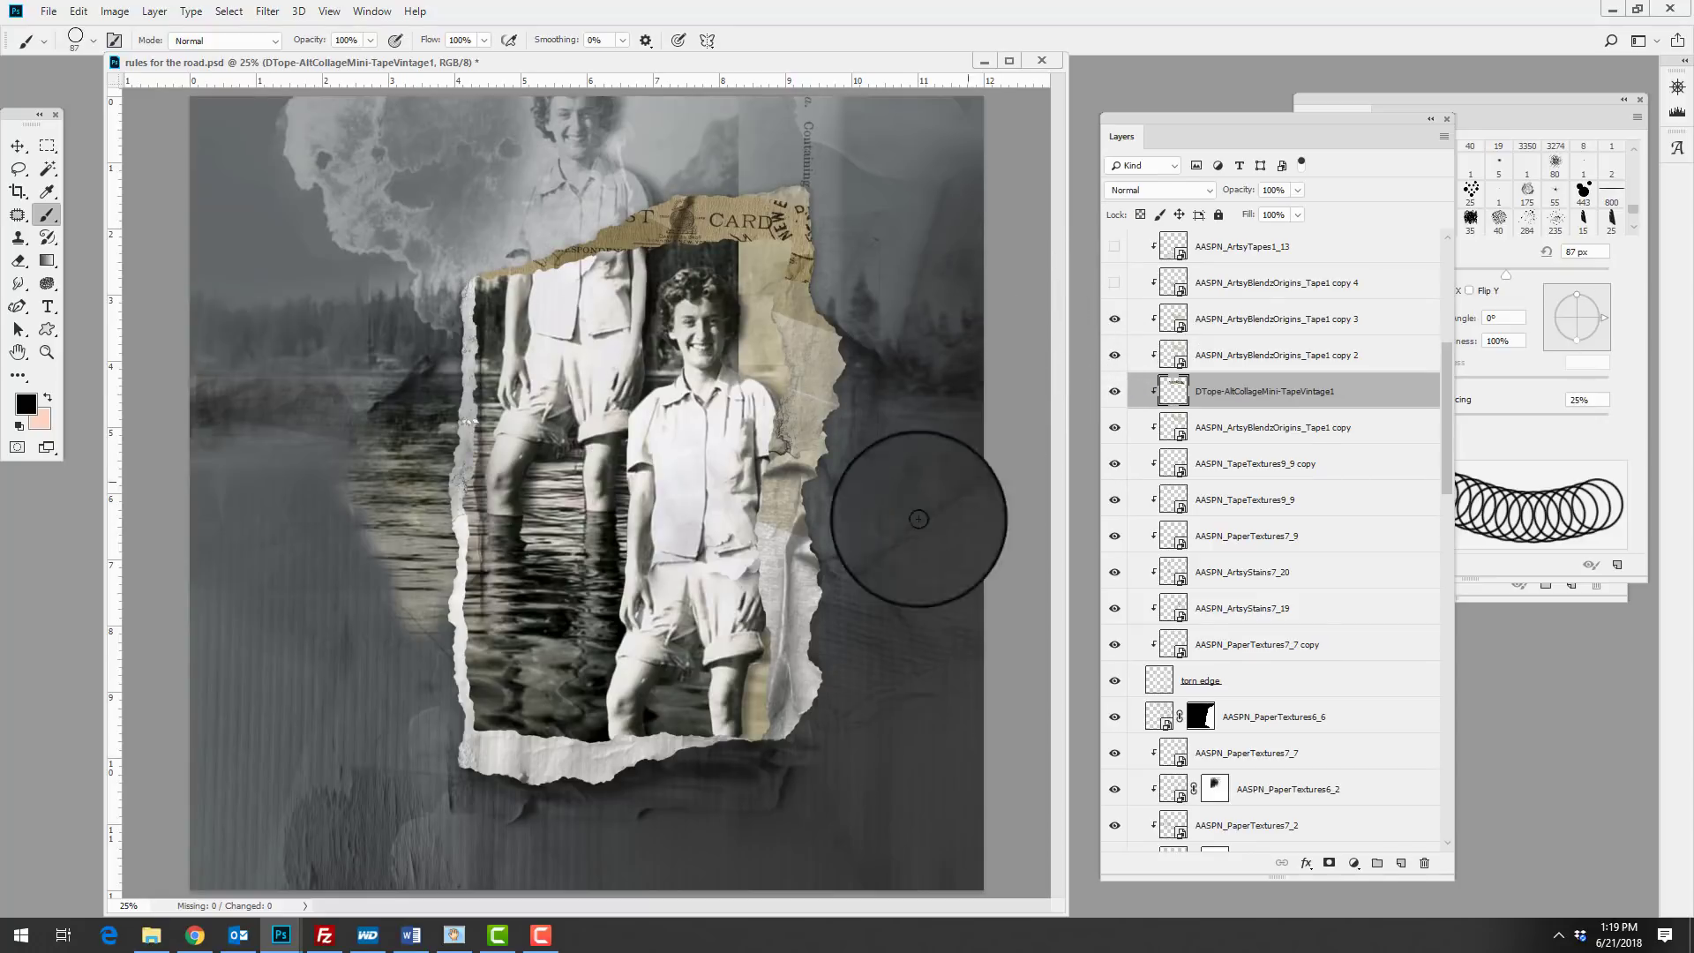
left_click(1114, 282)
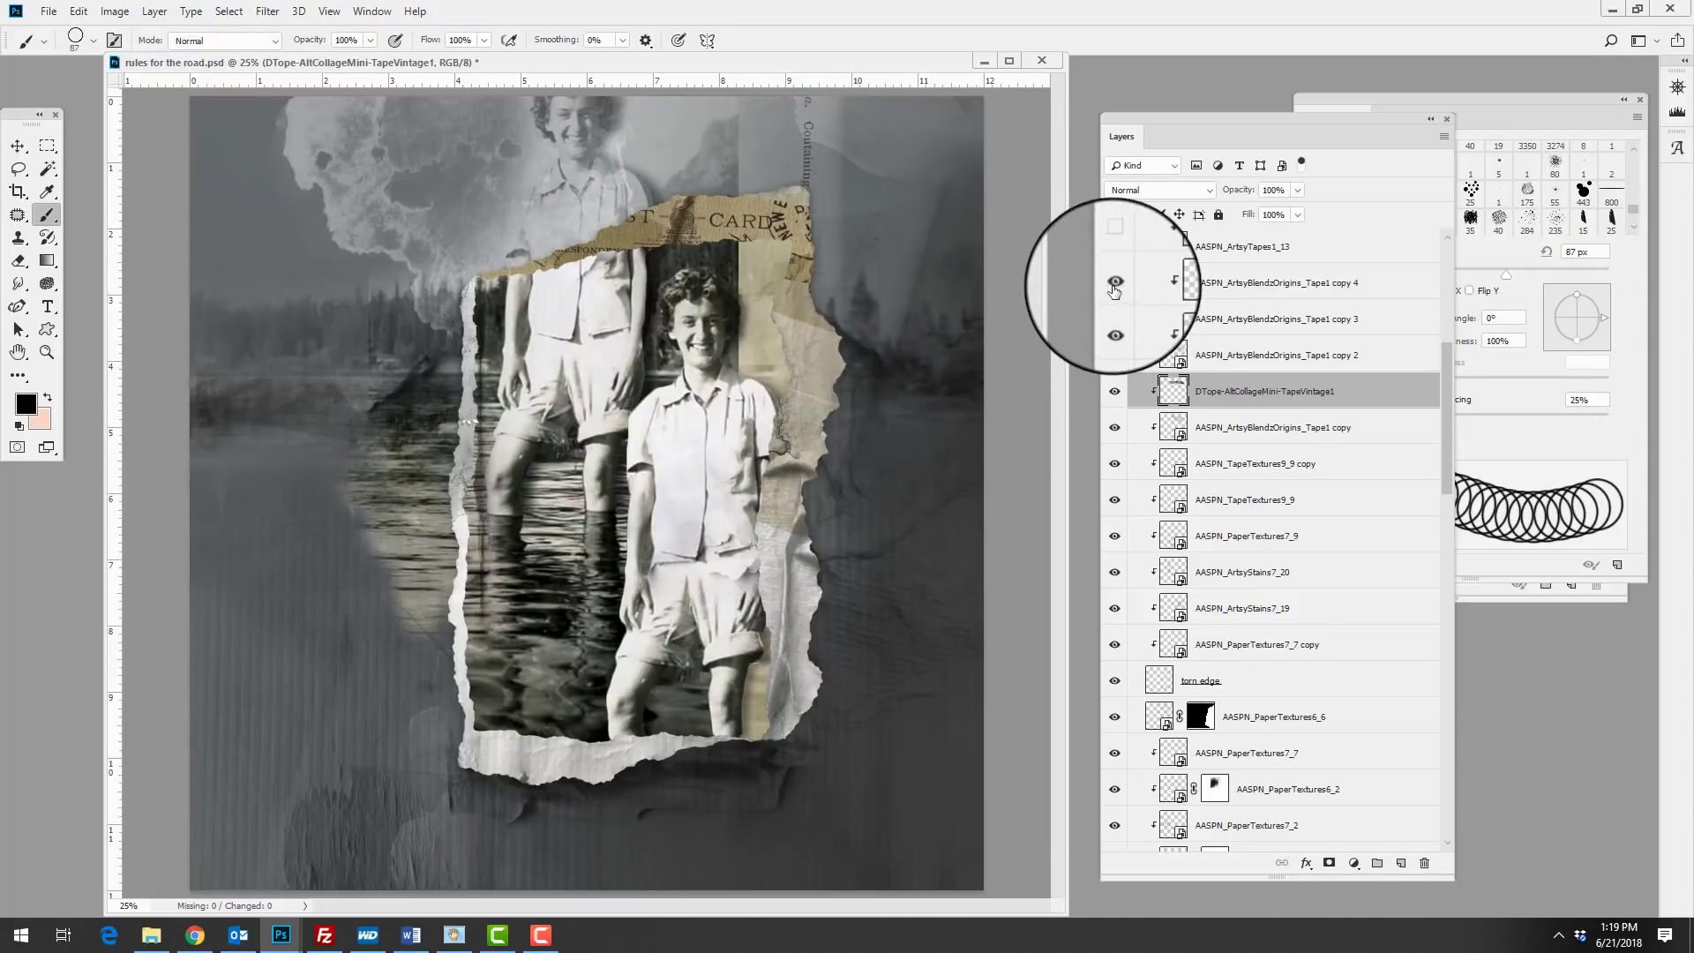
Show the ArtsyTapes1_13 handwritten strip at the bottom, check its blending, and show Tape1 copy 5.
left_click_drag(1452, 449, 1453, 415)
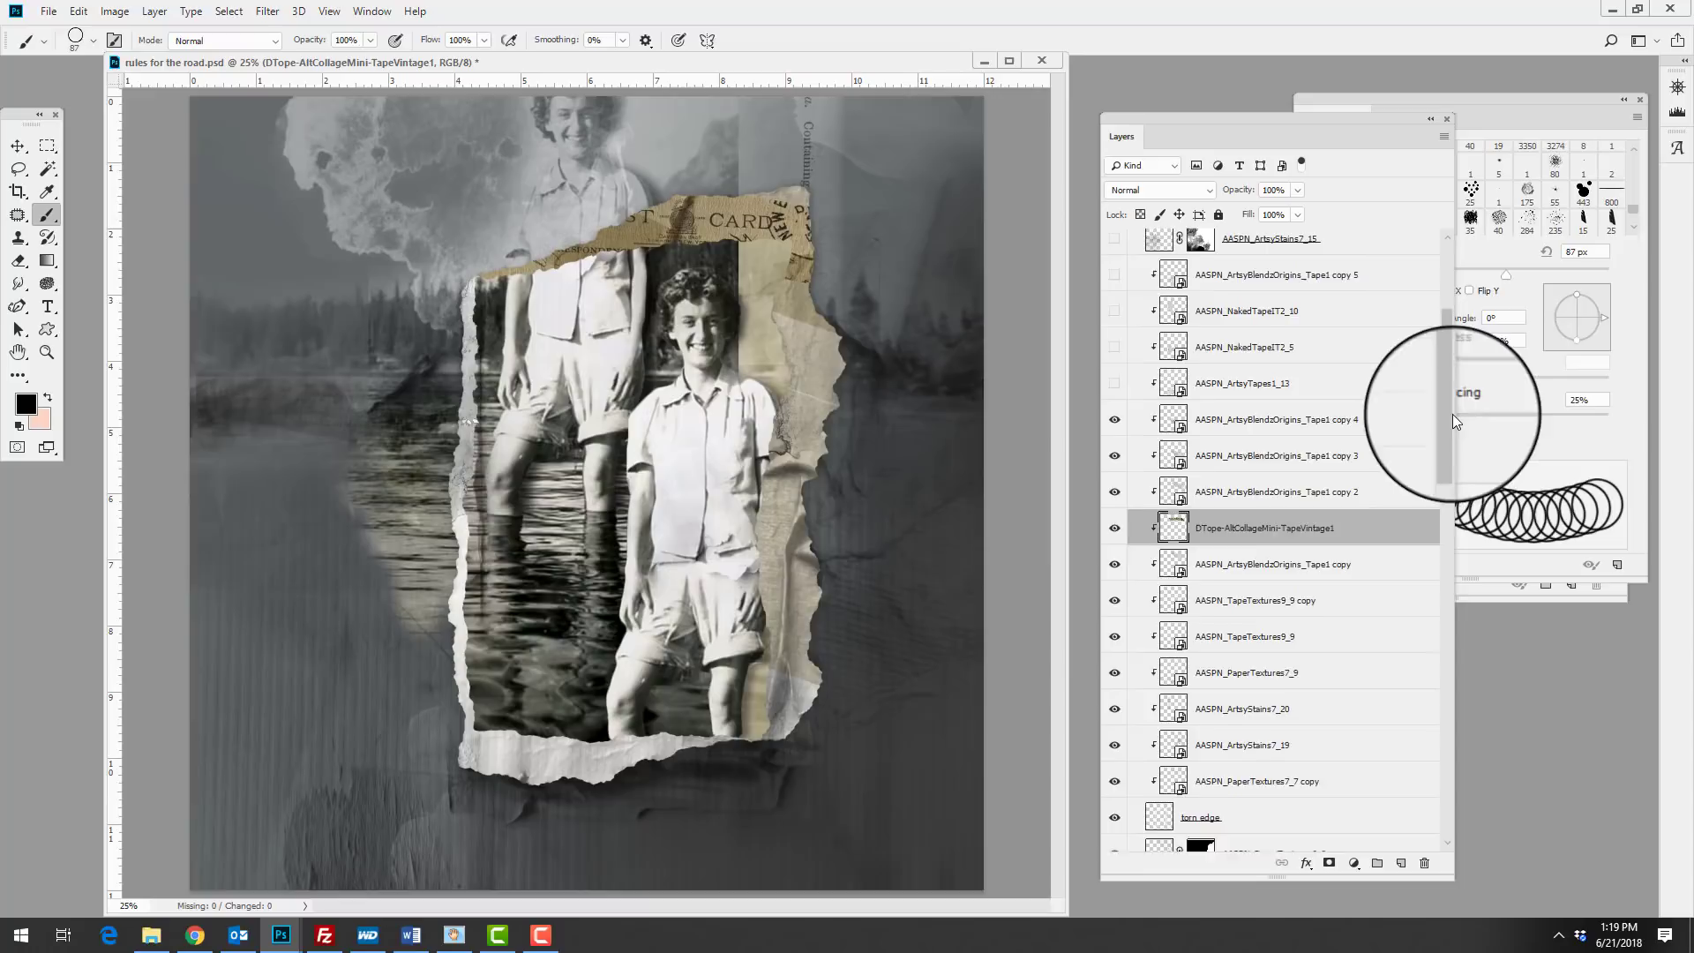
left_click(1114, 390)
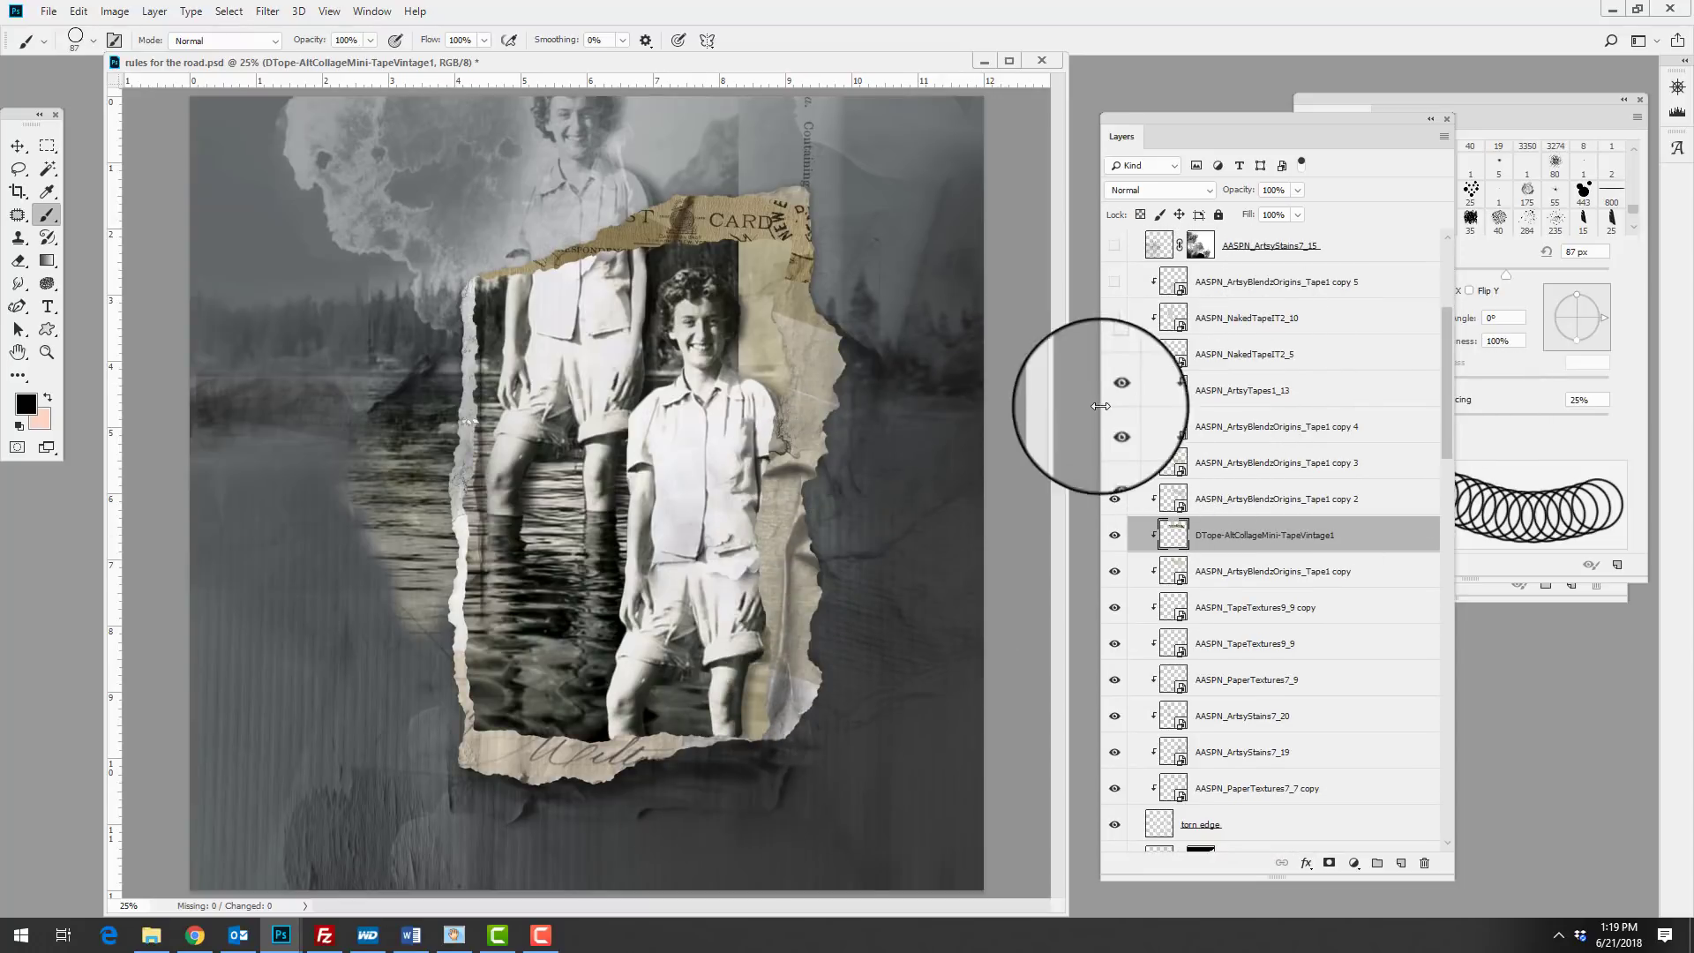
left_click(1174, 388)
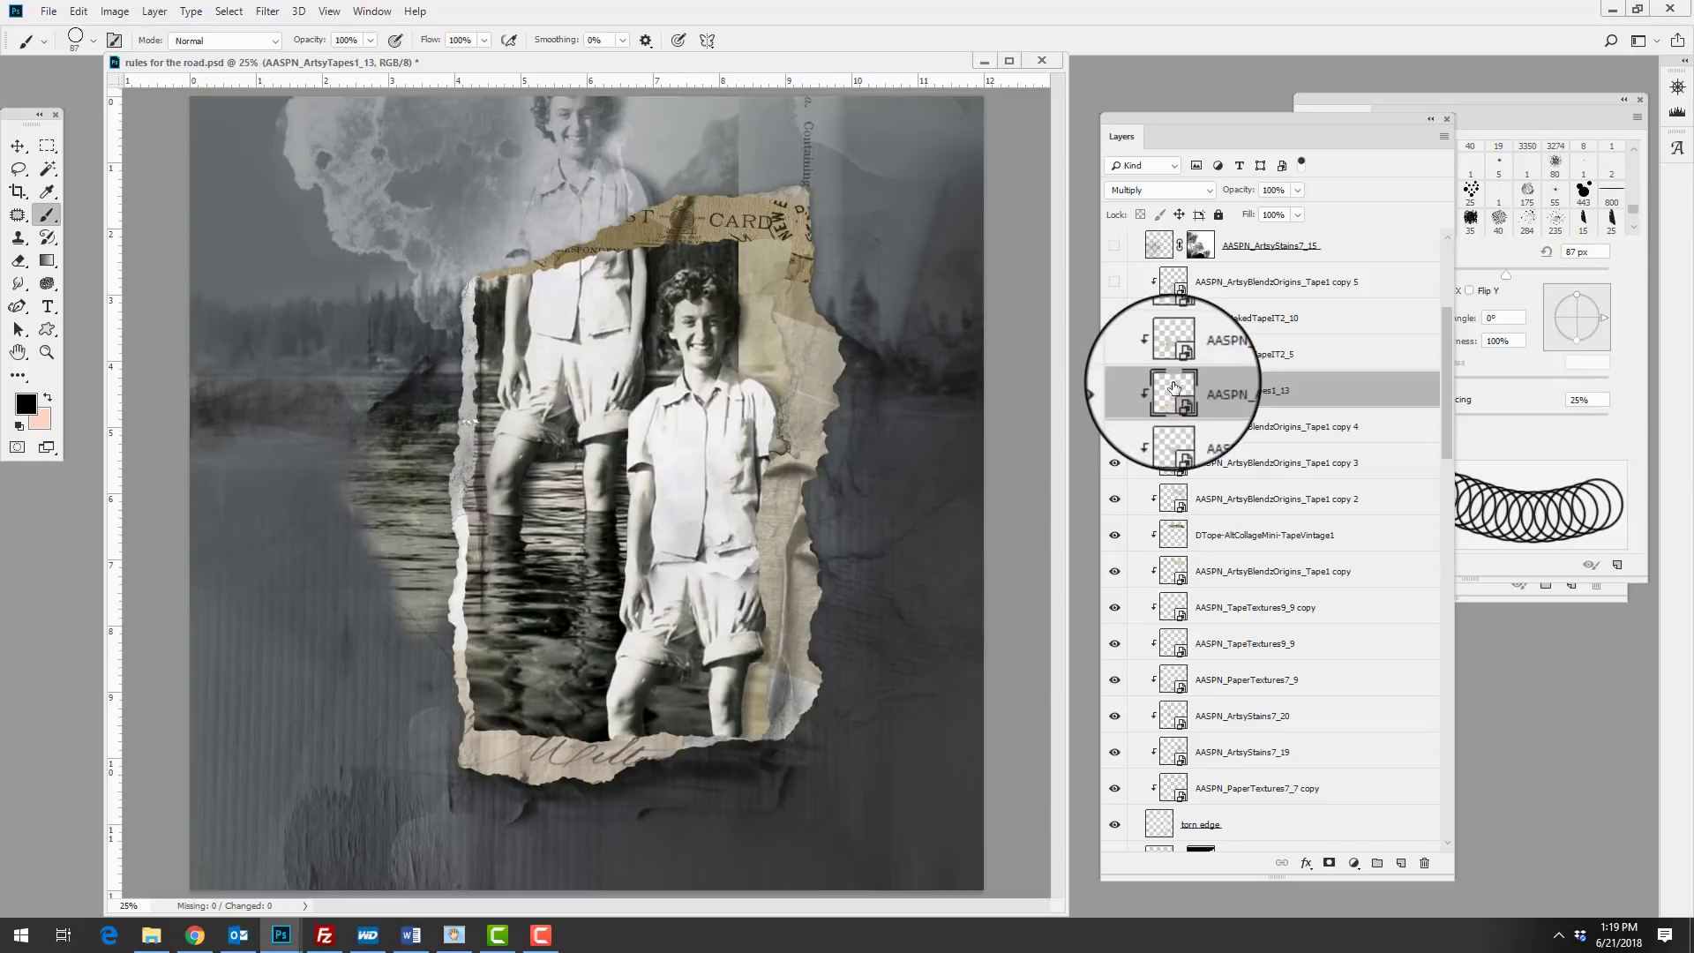
left_click(1174, 426)
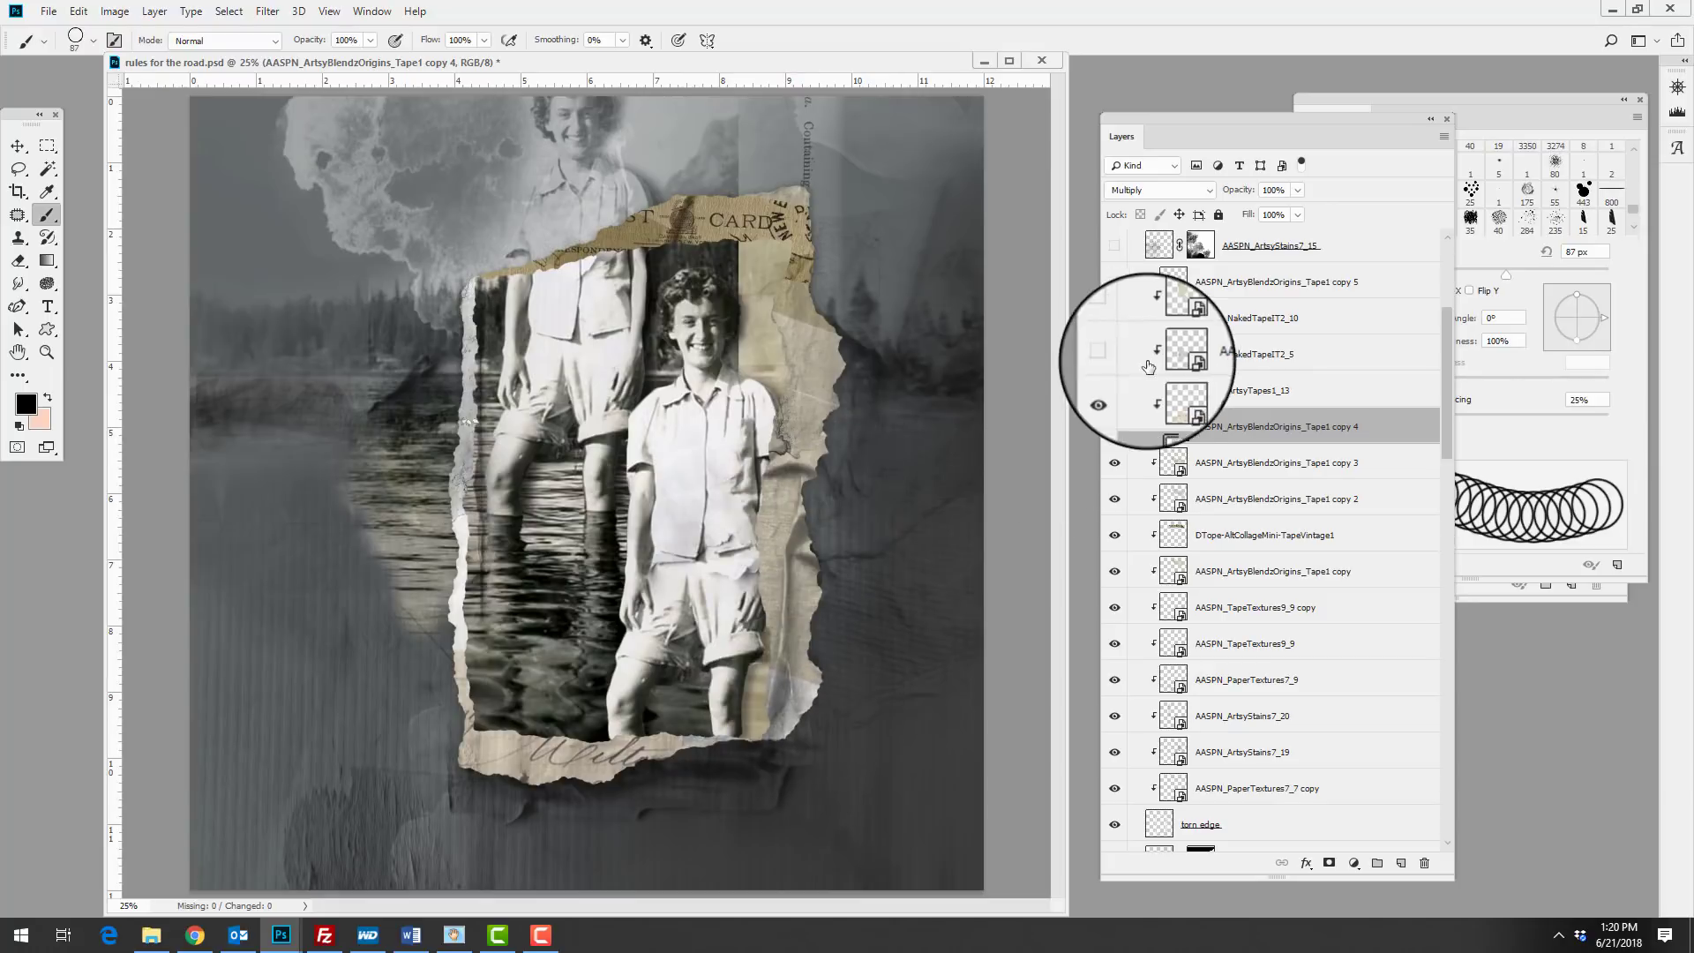
left_click(1114, 282)
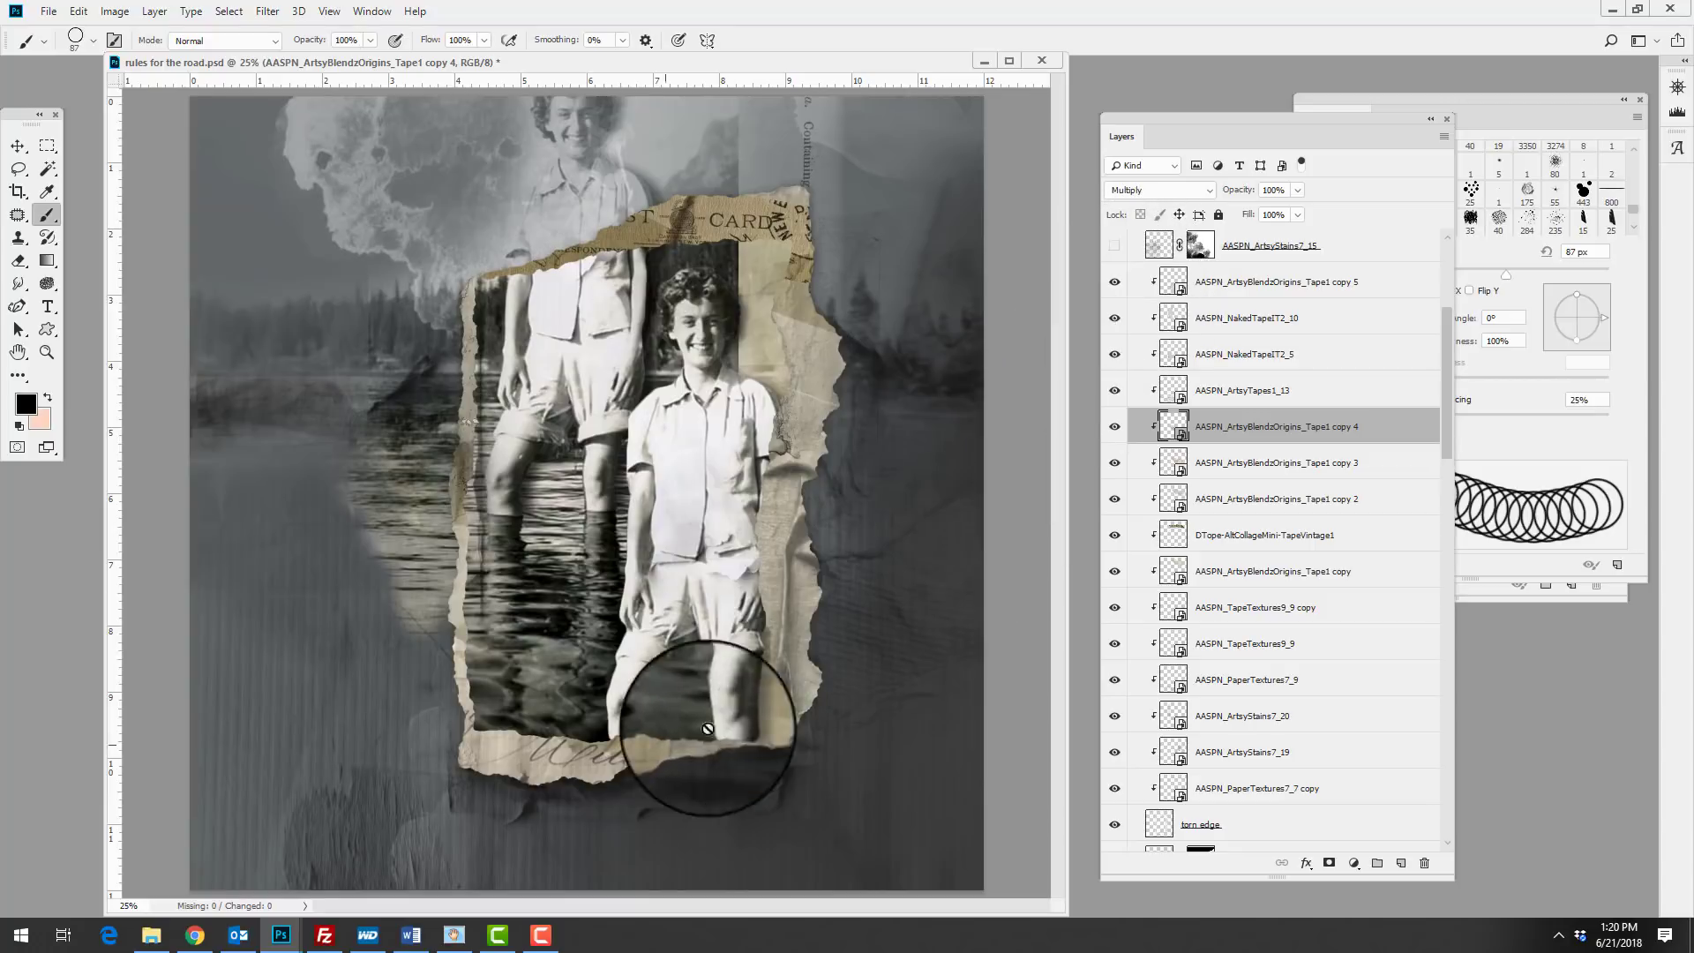
left_click(1241, 280)
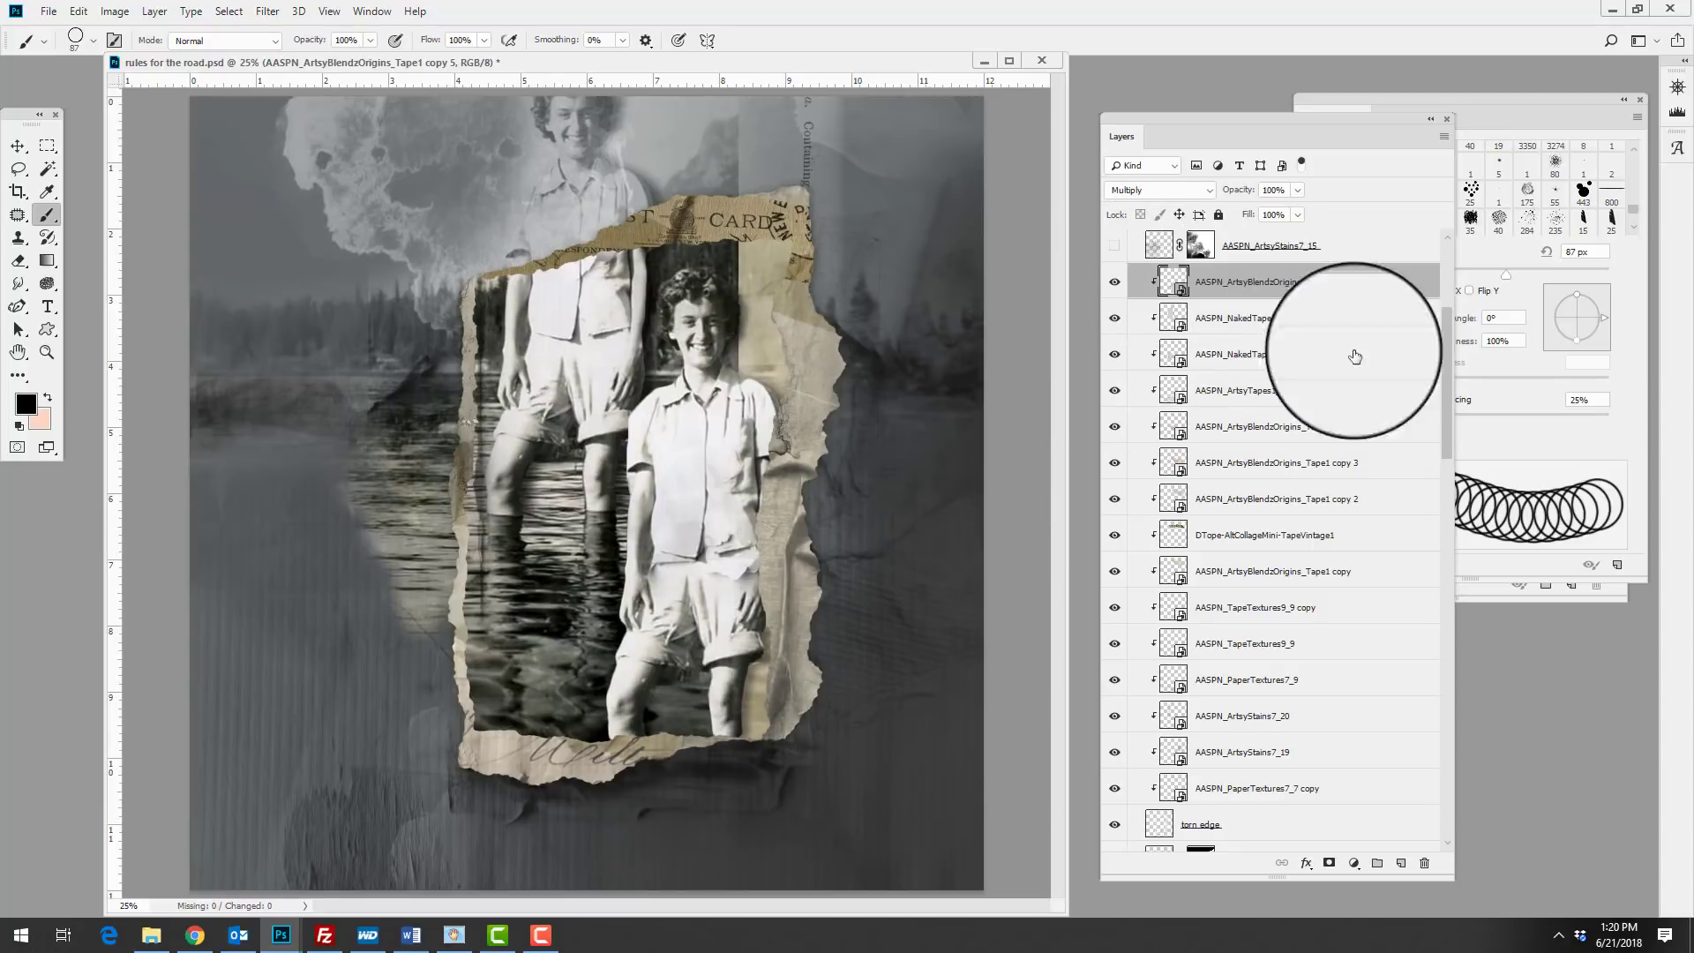
Show ArtsyStains7_15 and img062 copies 3 and 5, then inspect each copy's blend settings.
left_click_drag(1447, 449, 1456, 372)
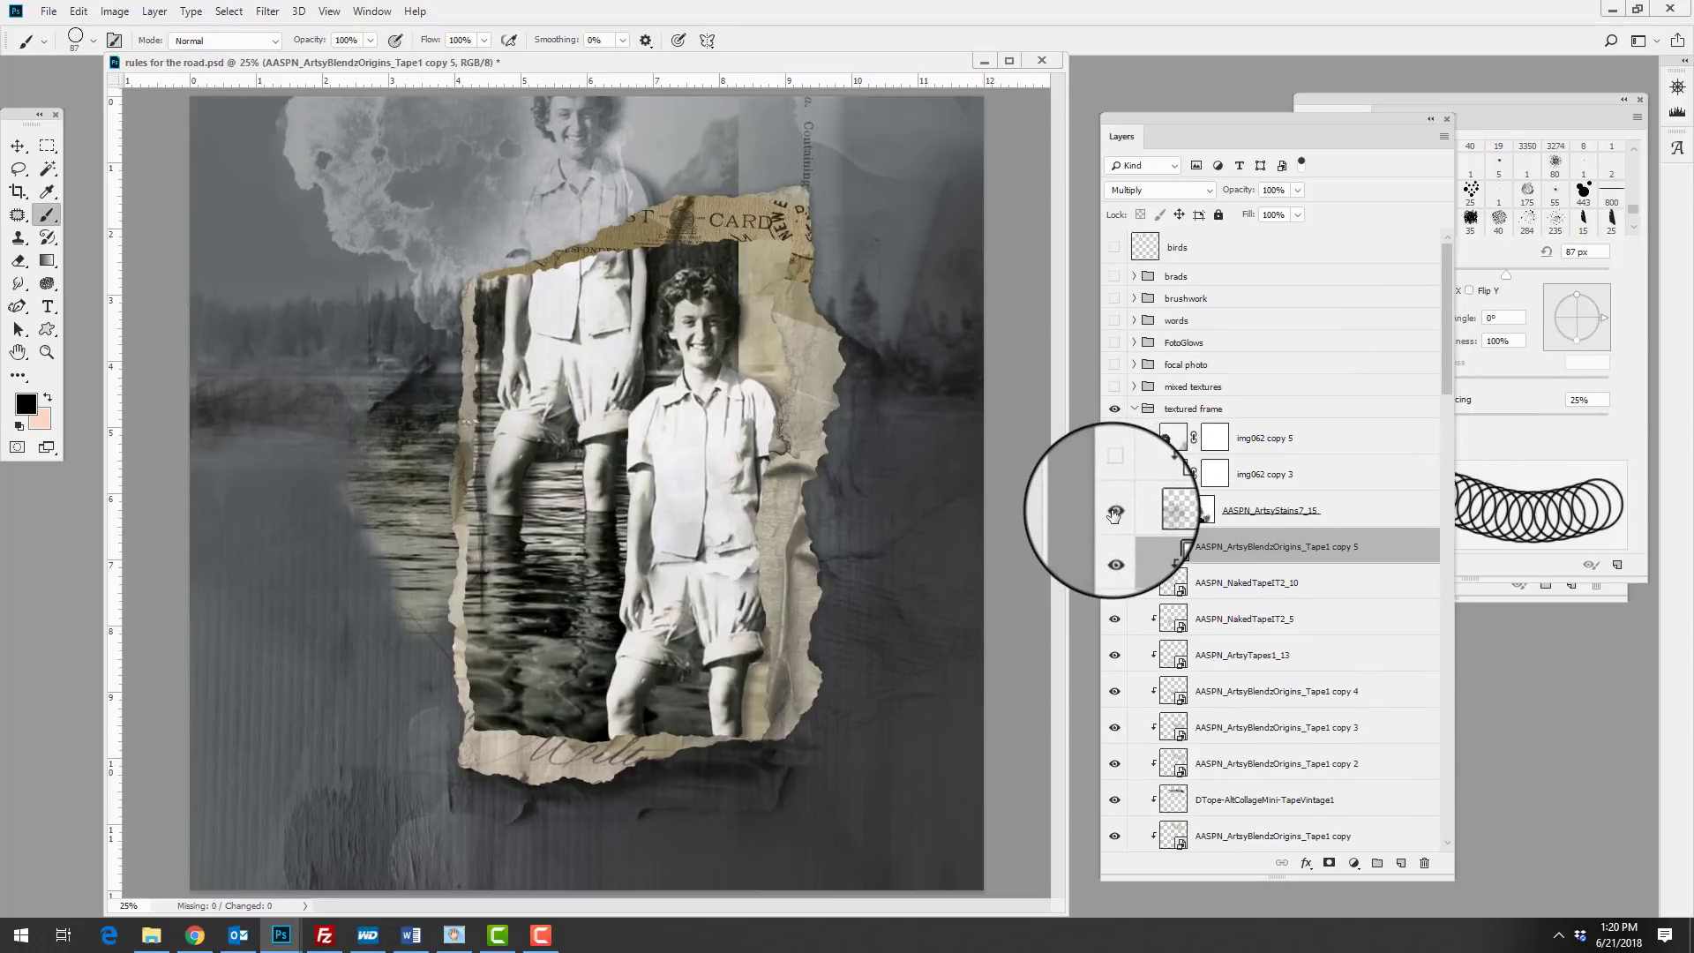
left_click(1114, 511)
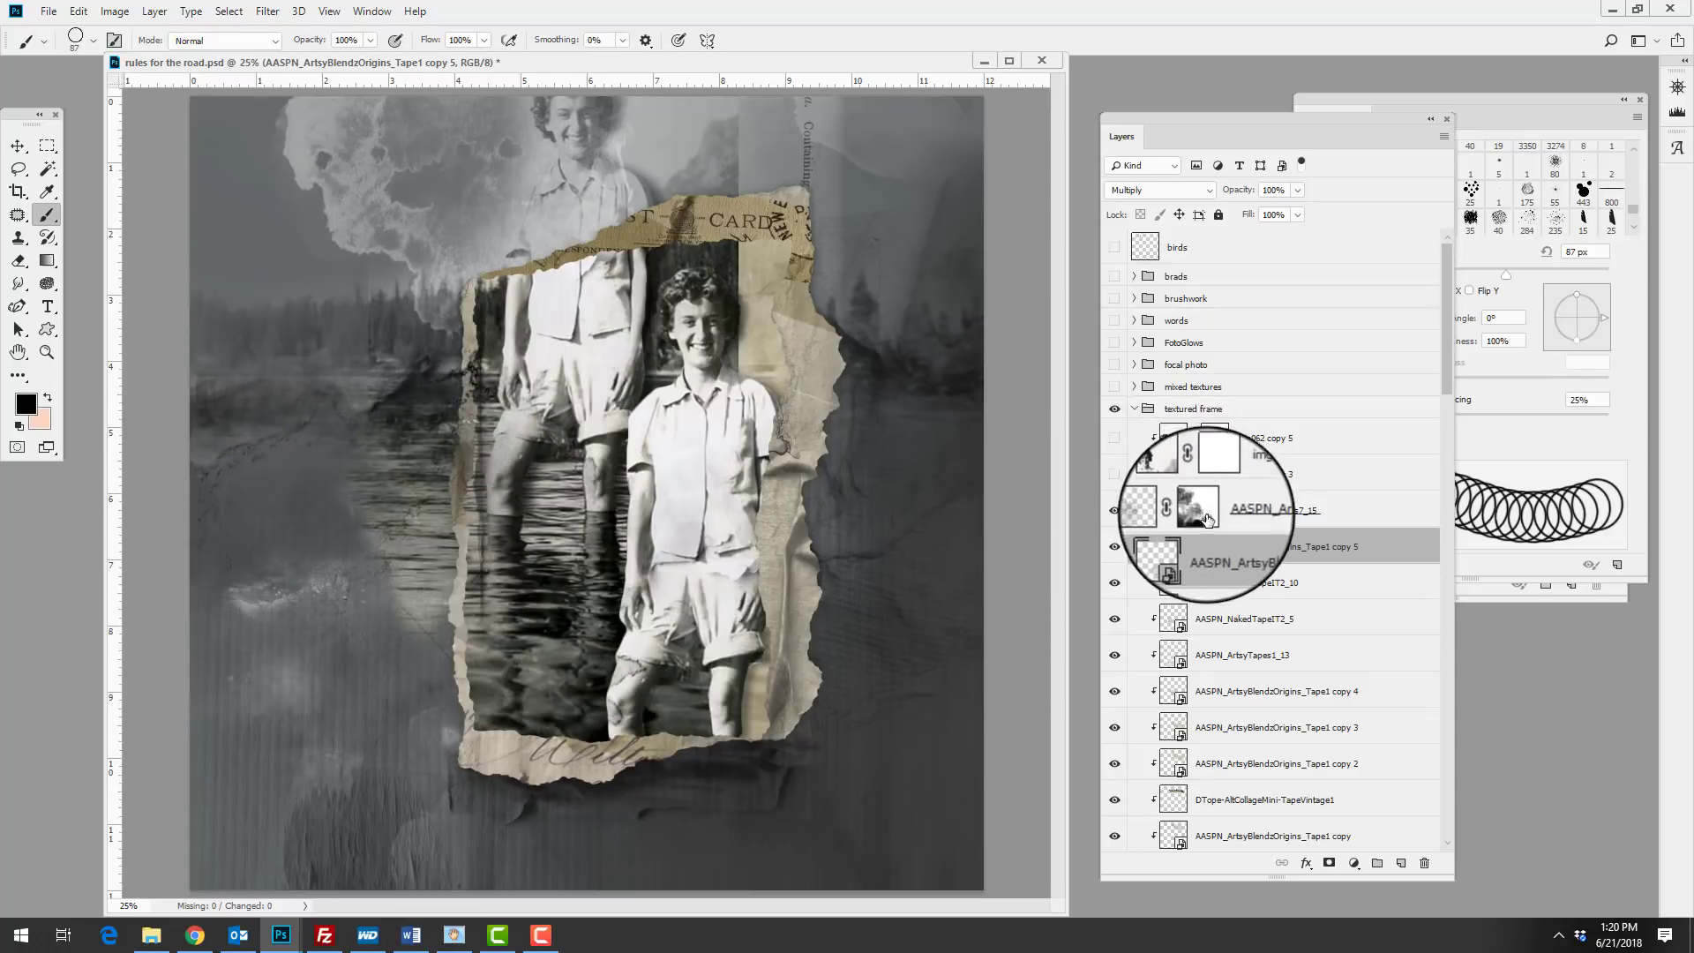
left_click(1115, 474)
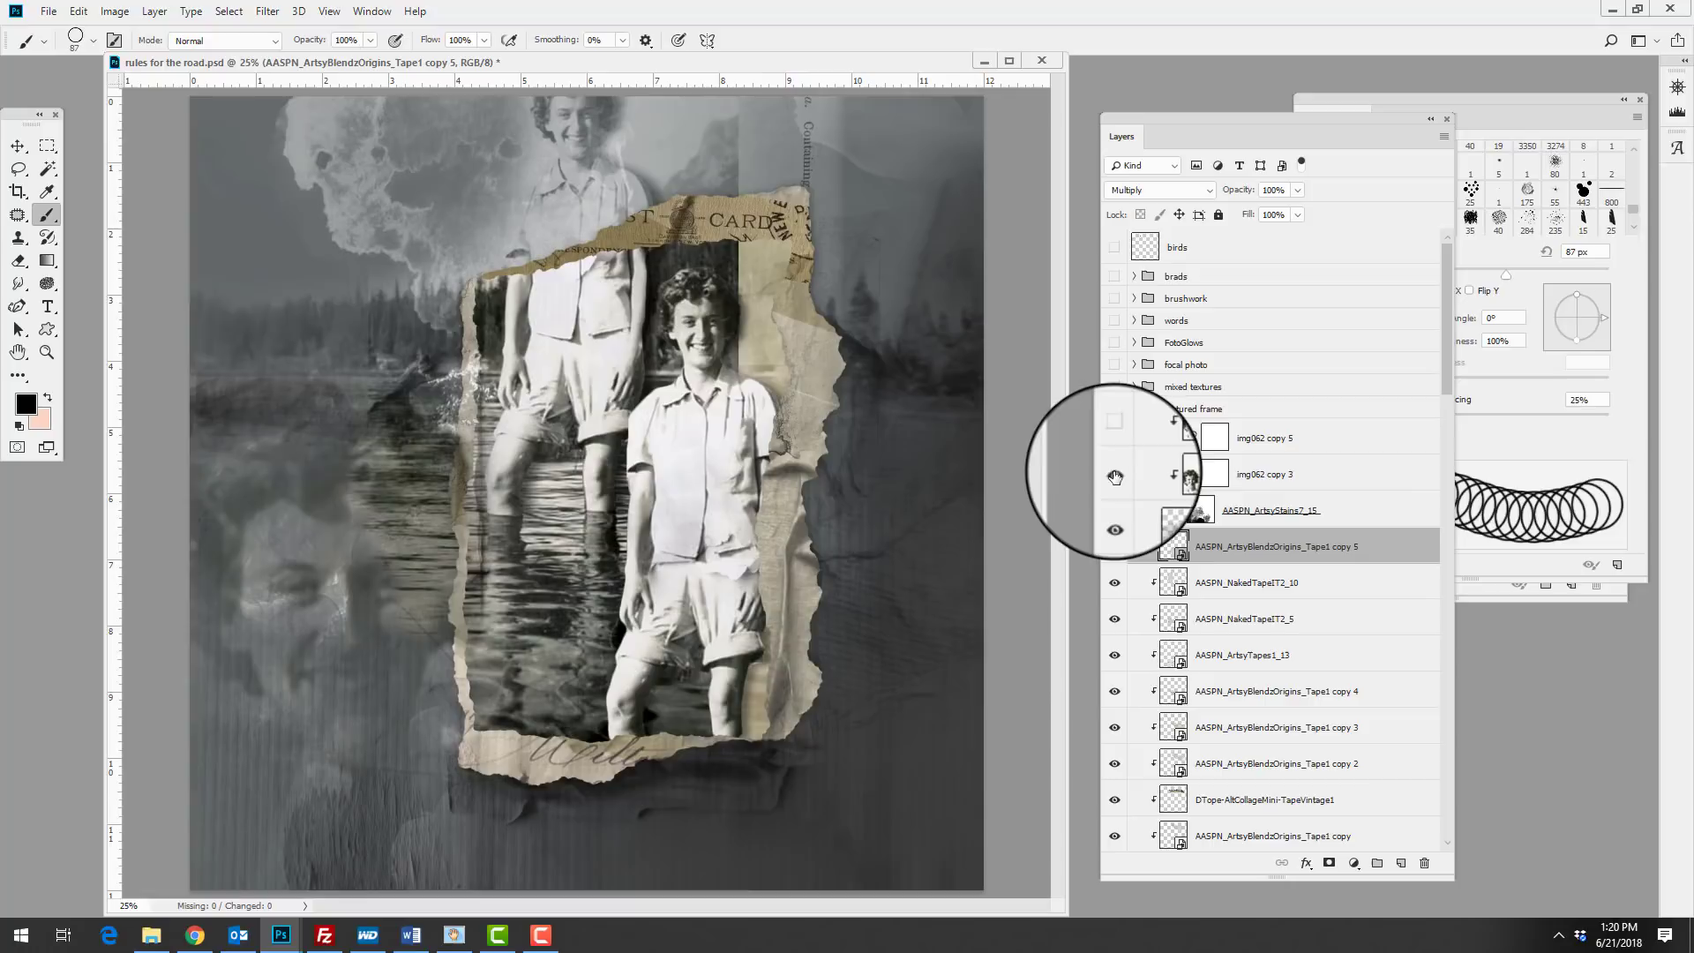
left_click(1115, 437)
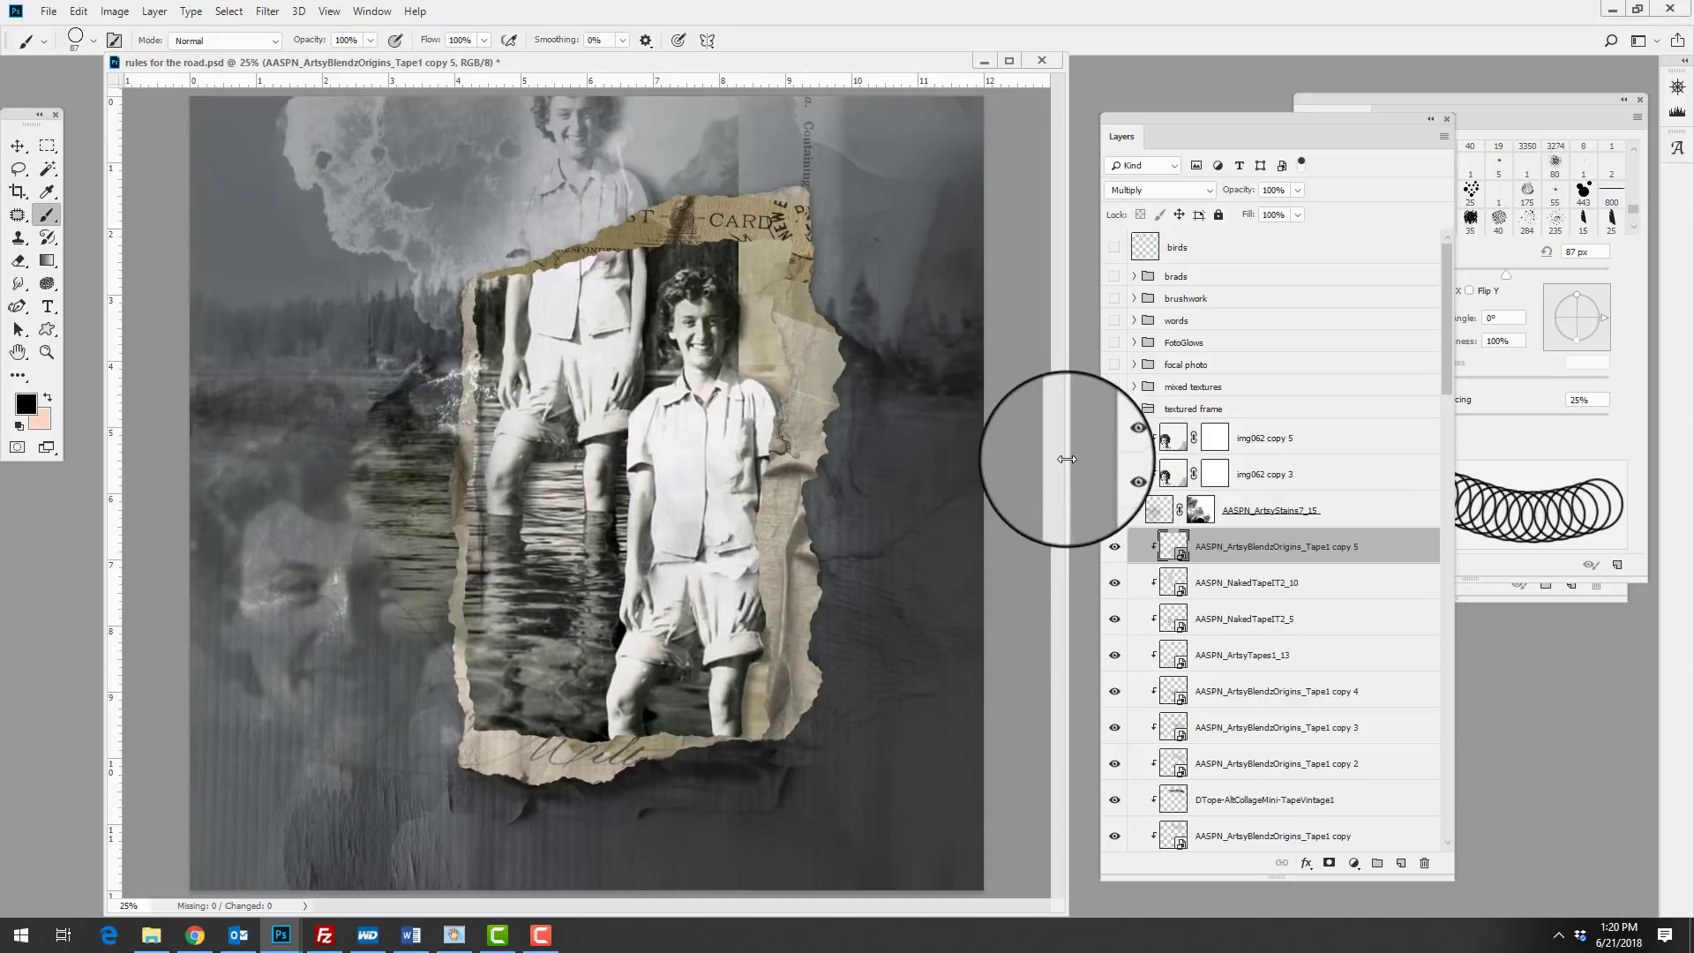
left_click(1168, 448)
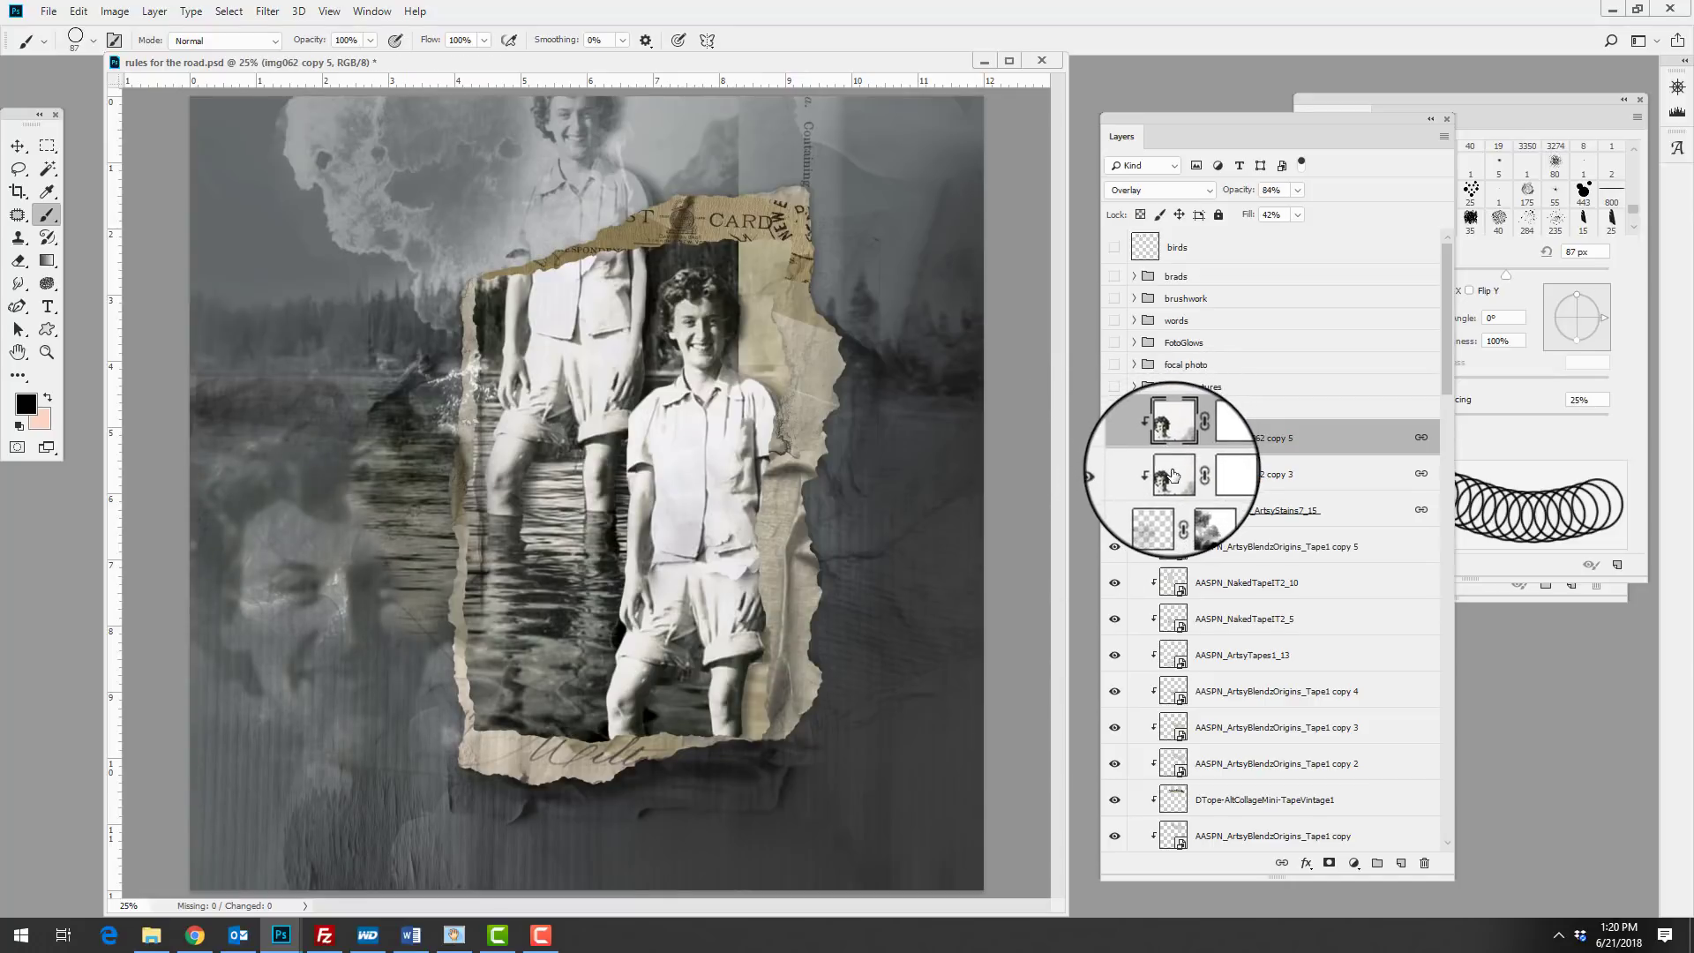
left_click(1169, 475)
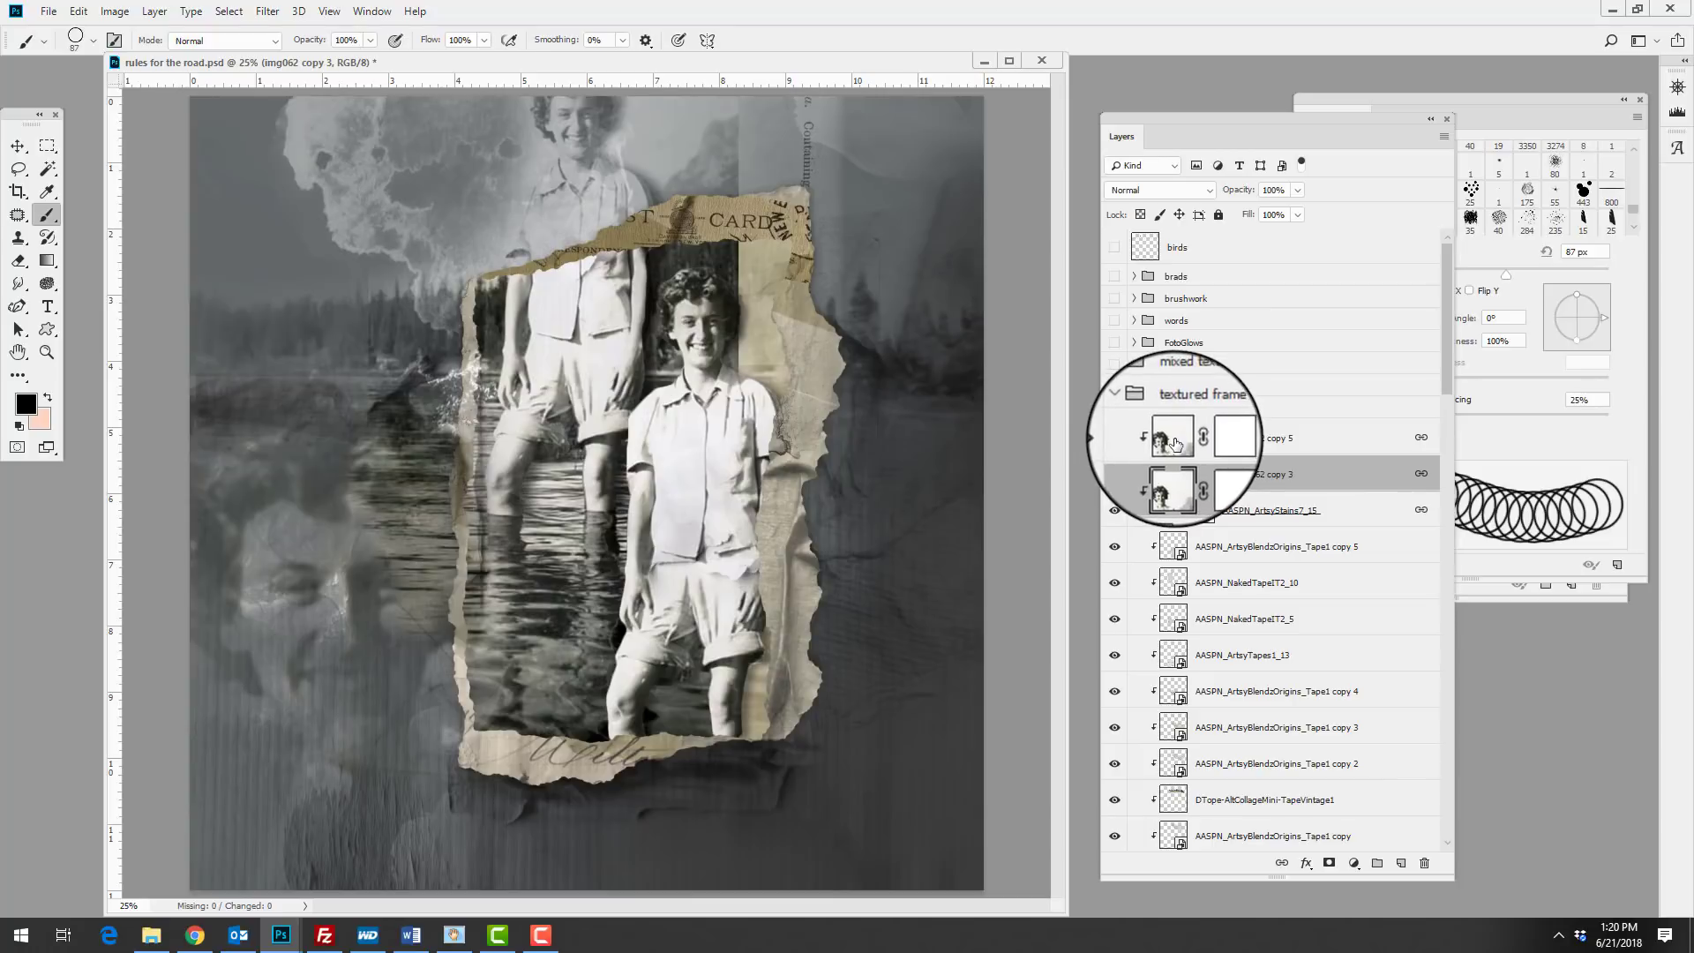
left_click(1173, 446)
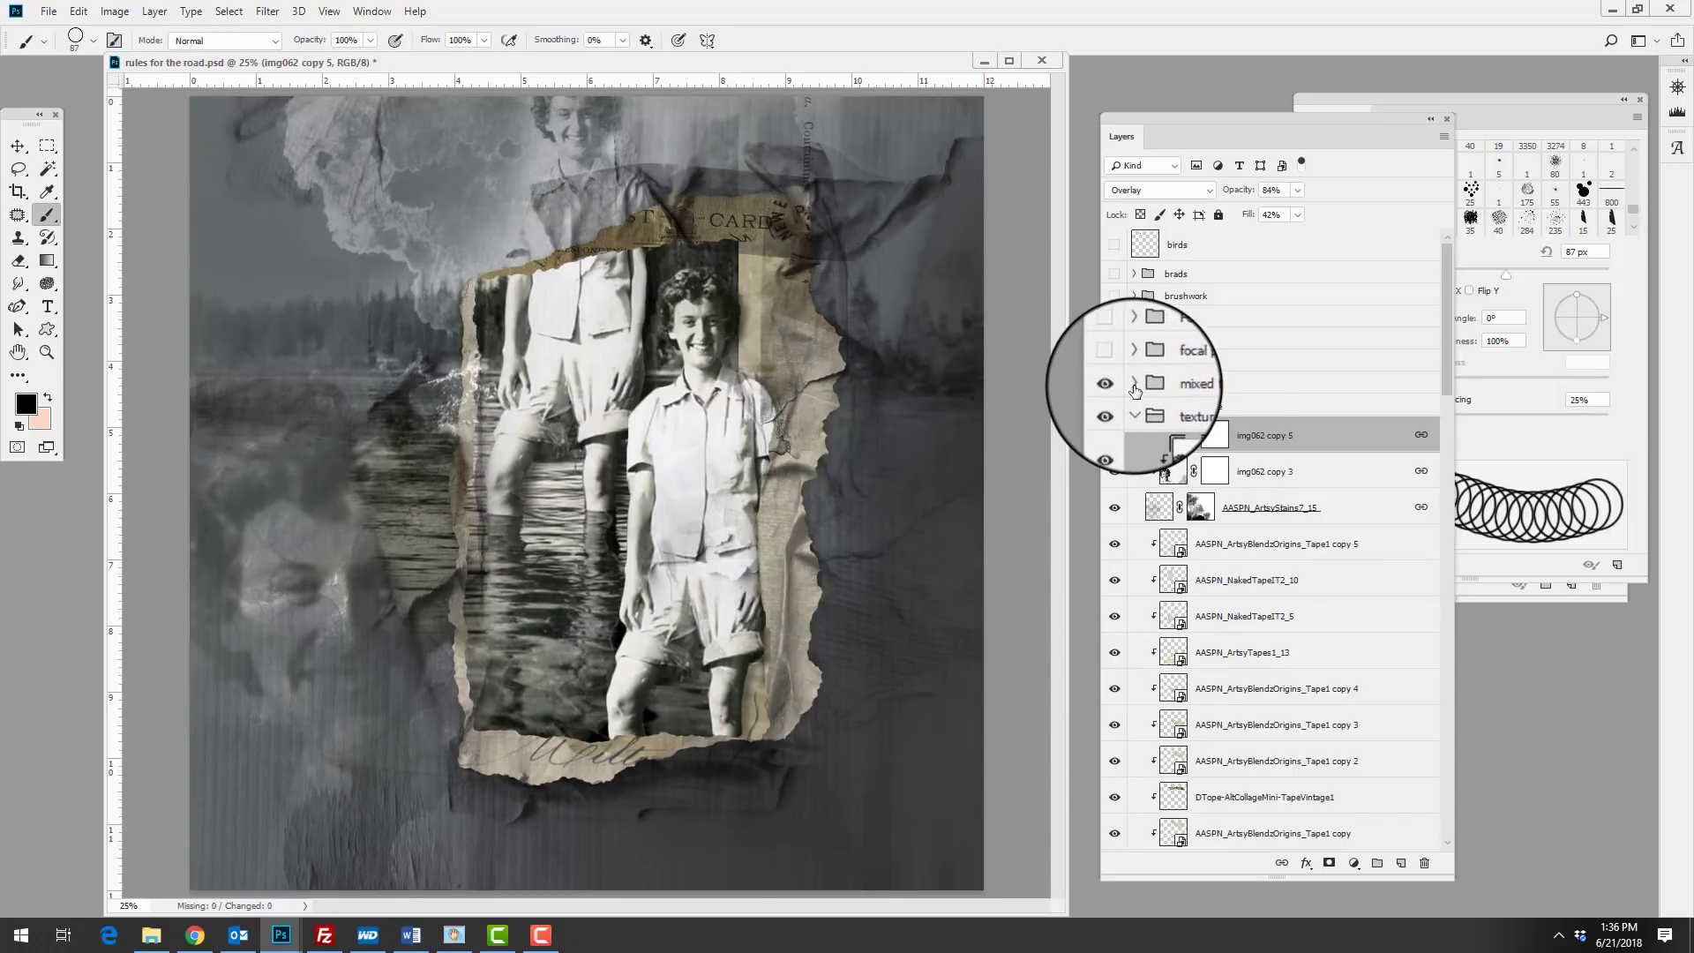
Expand mixed textures, hide all its layers, then restore TapeTextures9_11 and TapeTextures9_6.
left_click(1135, 385)
left_click_drag(1116, 414, 1115, 783)
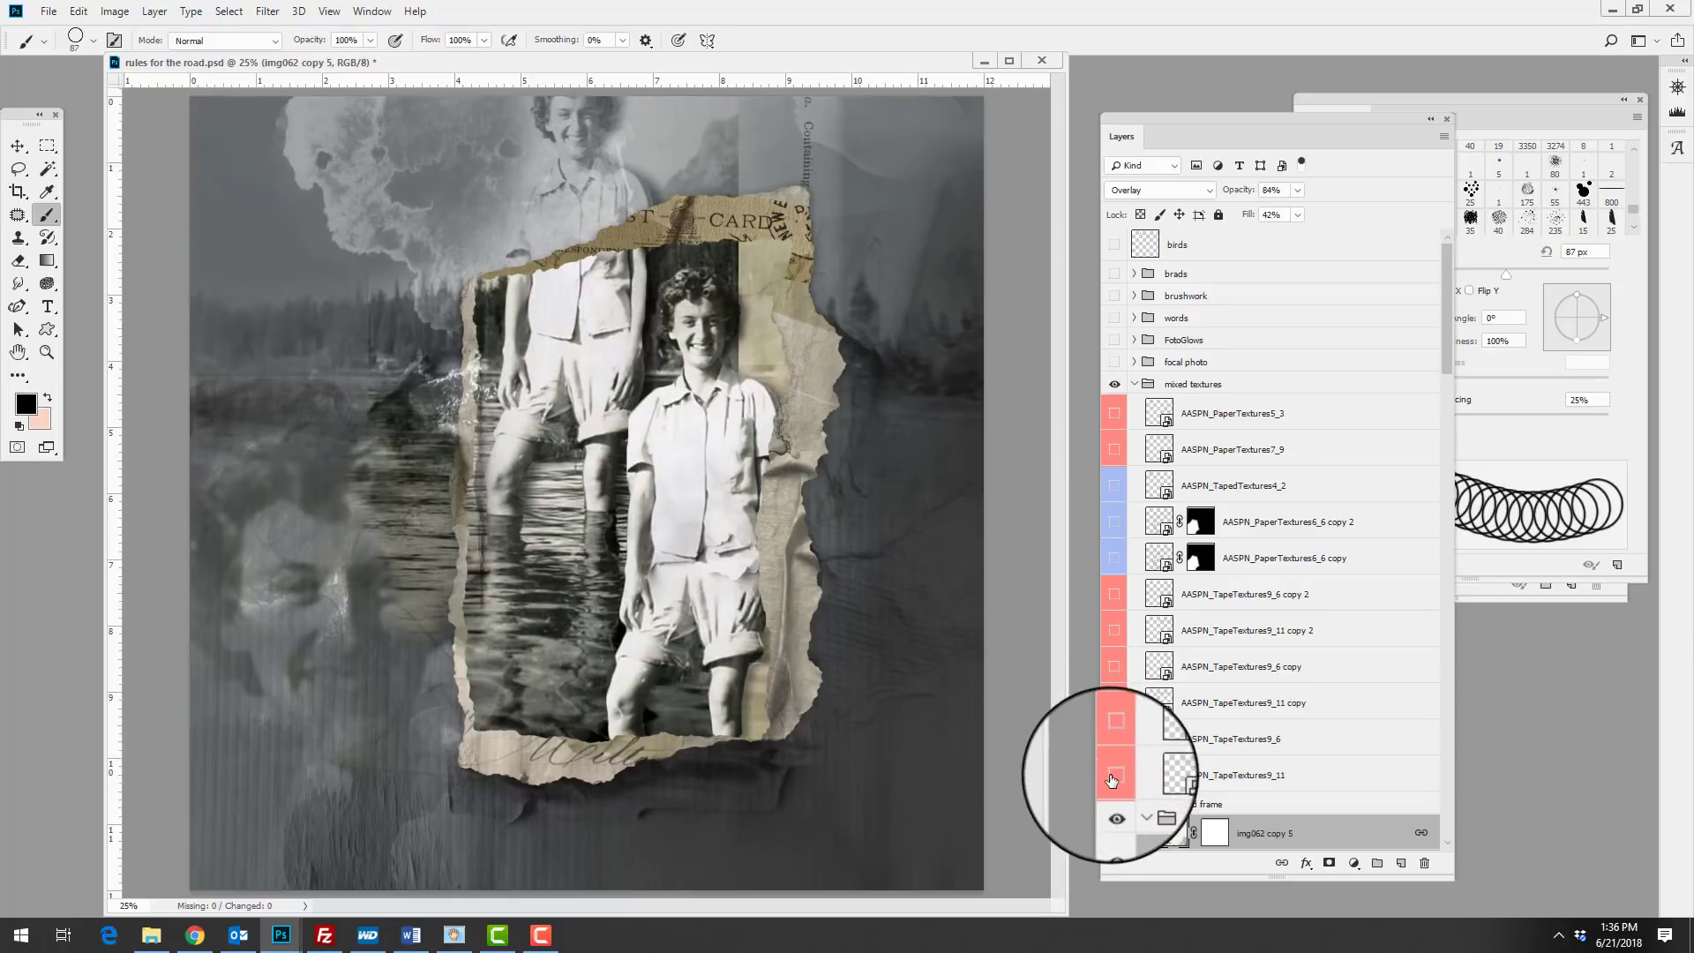
left_click(1115, 776)
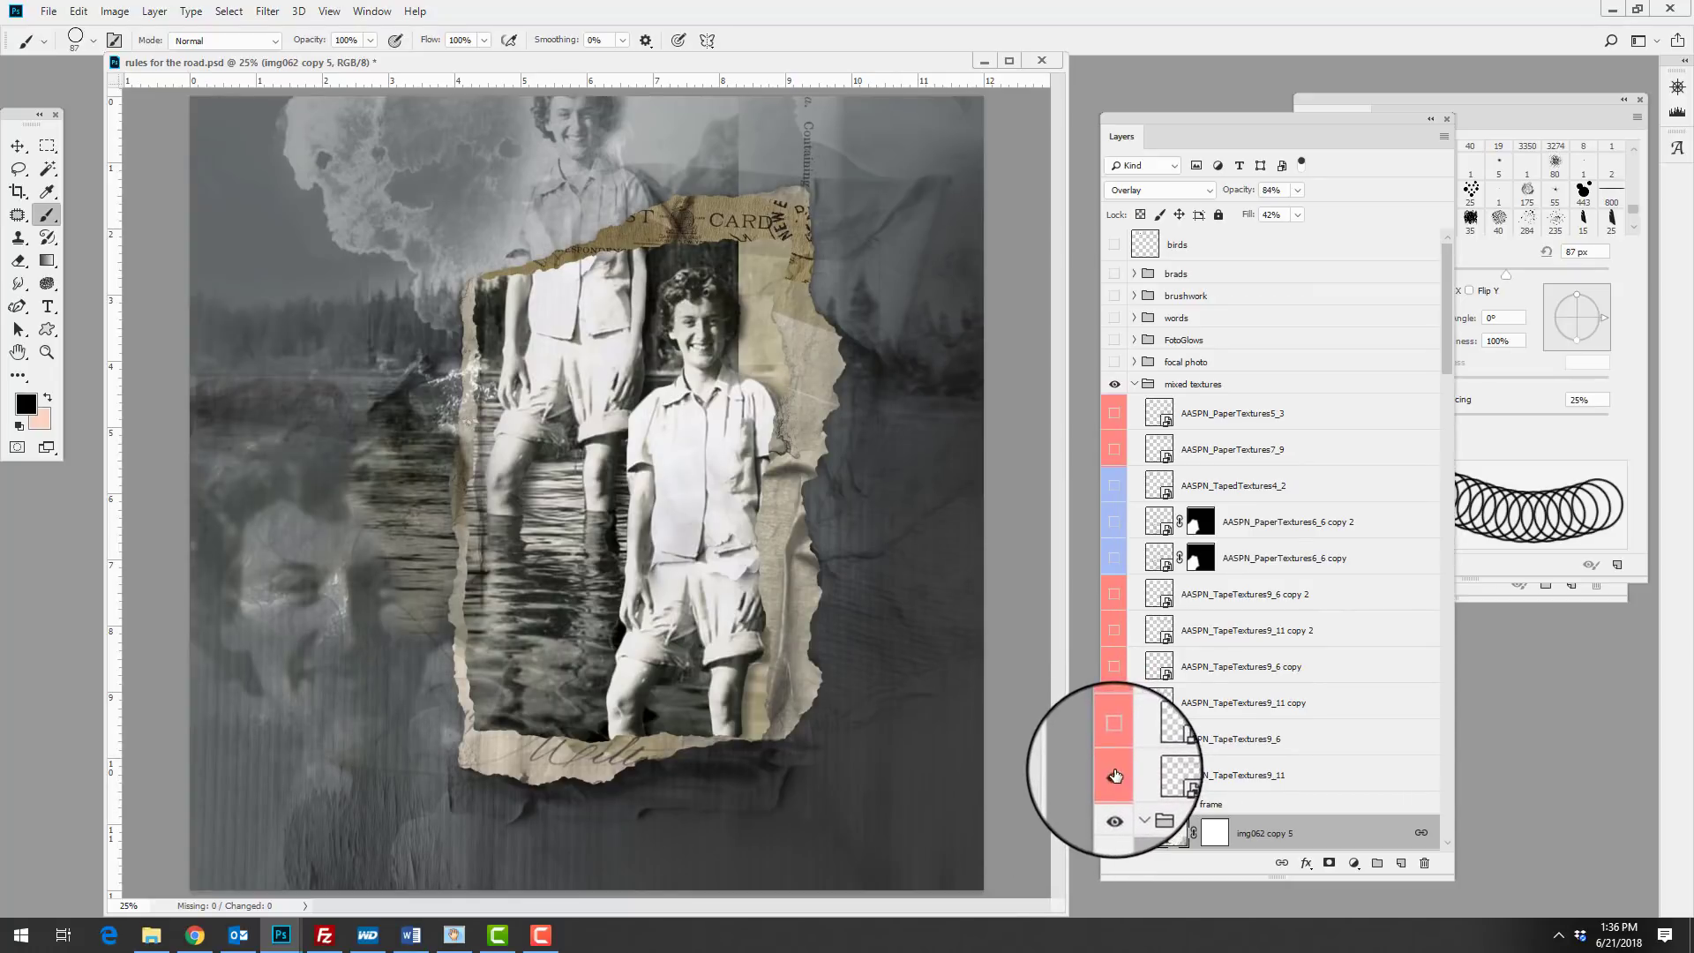
left_click(1114, 739)
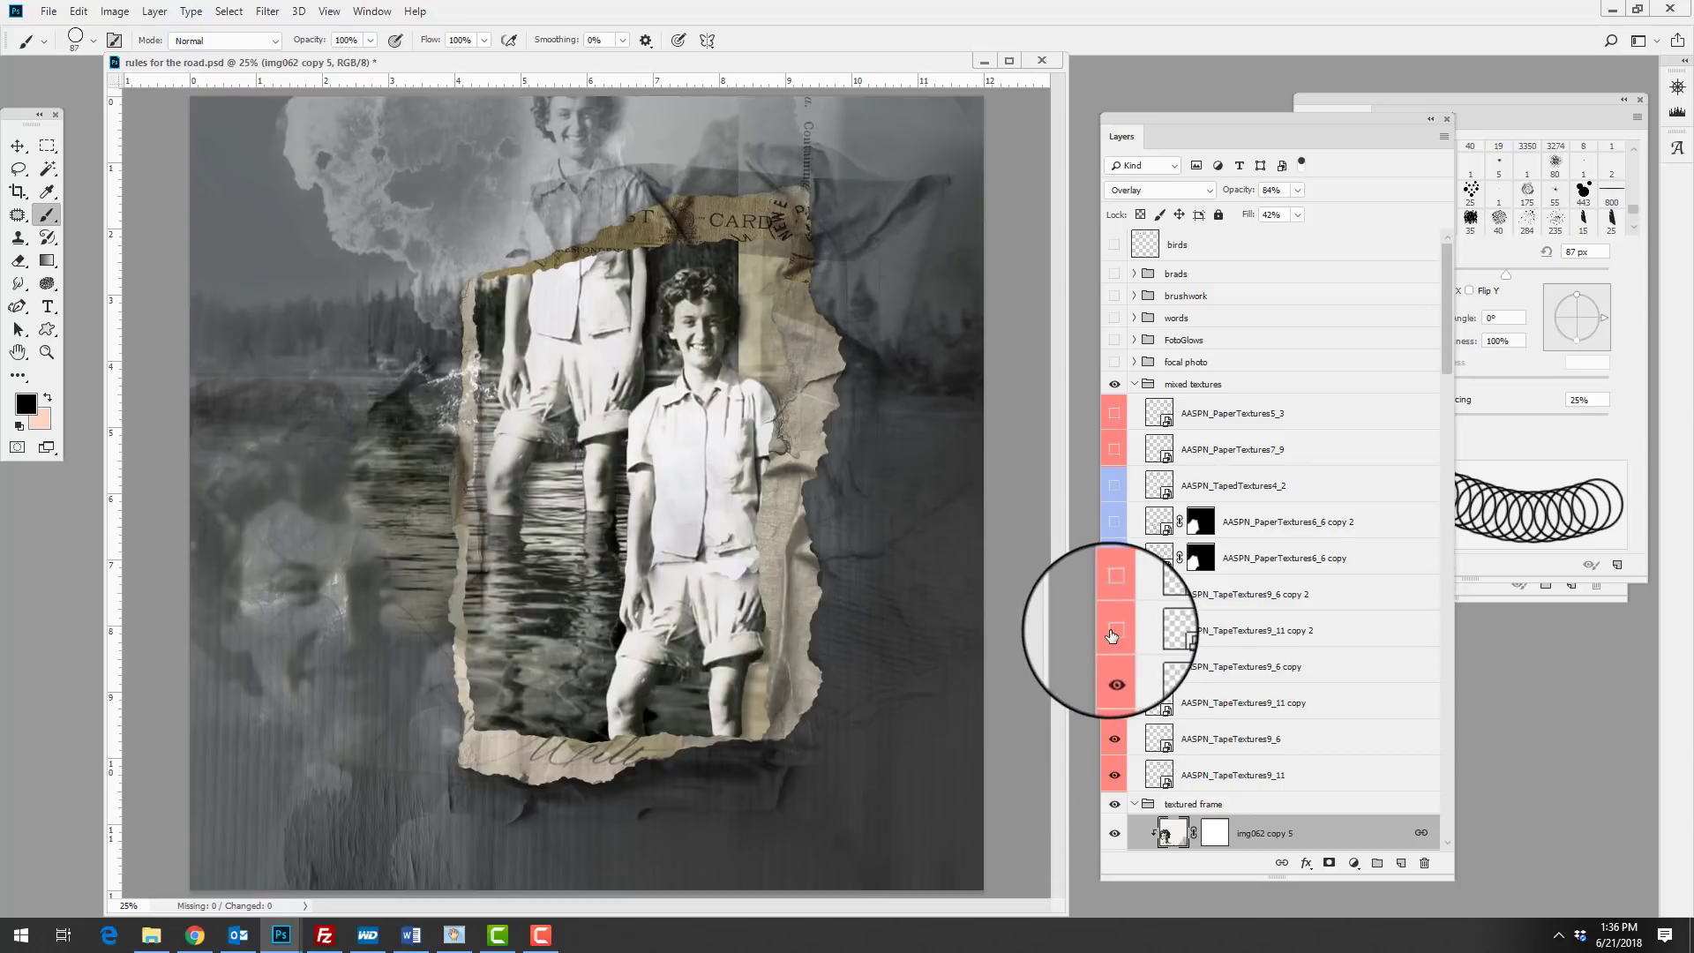
left_click(1163, 666)
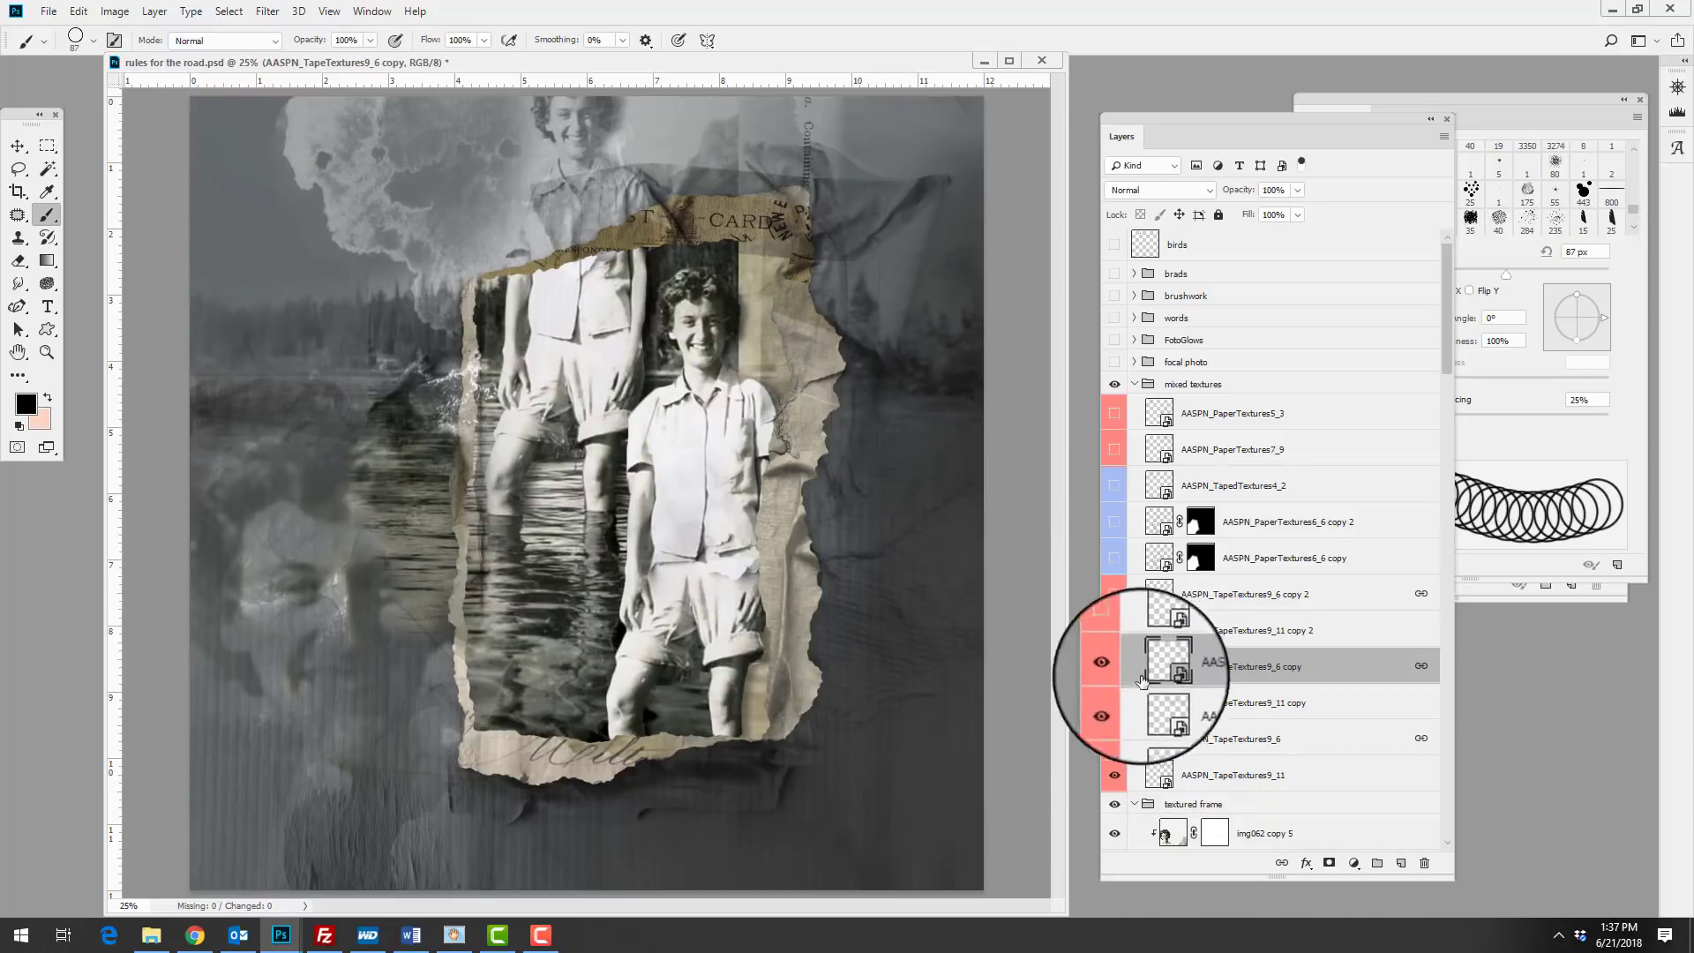
Restore TapeTextures 9_11 copy 2, 9_6 copy 2, PaperTextures6_6 copies, TapedTextures4_2, PaperTextures7_9 and 5_3.
left_click(1114, 633)
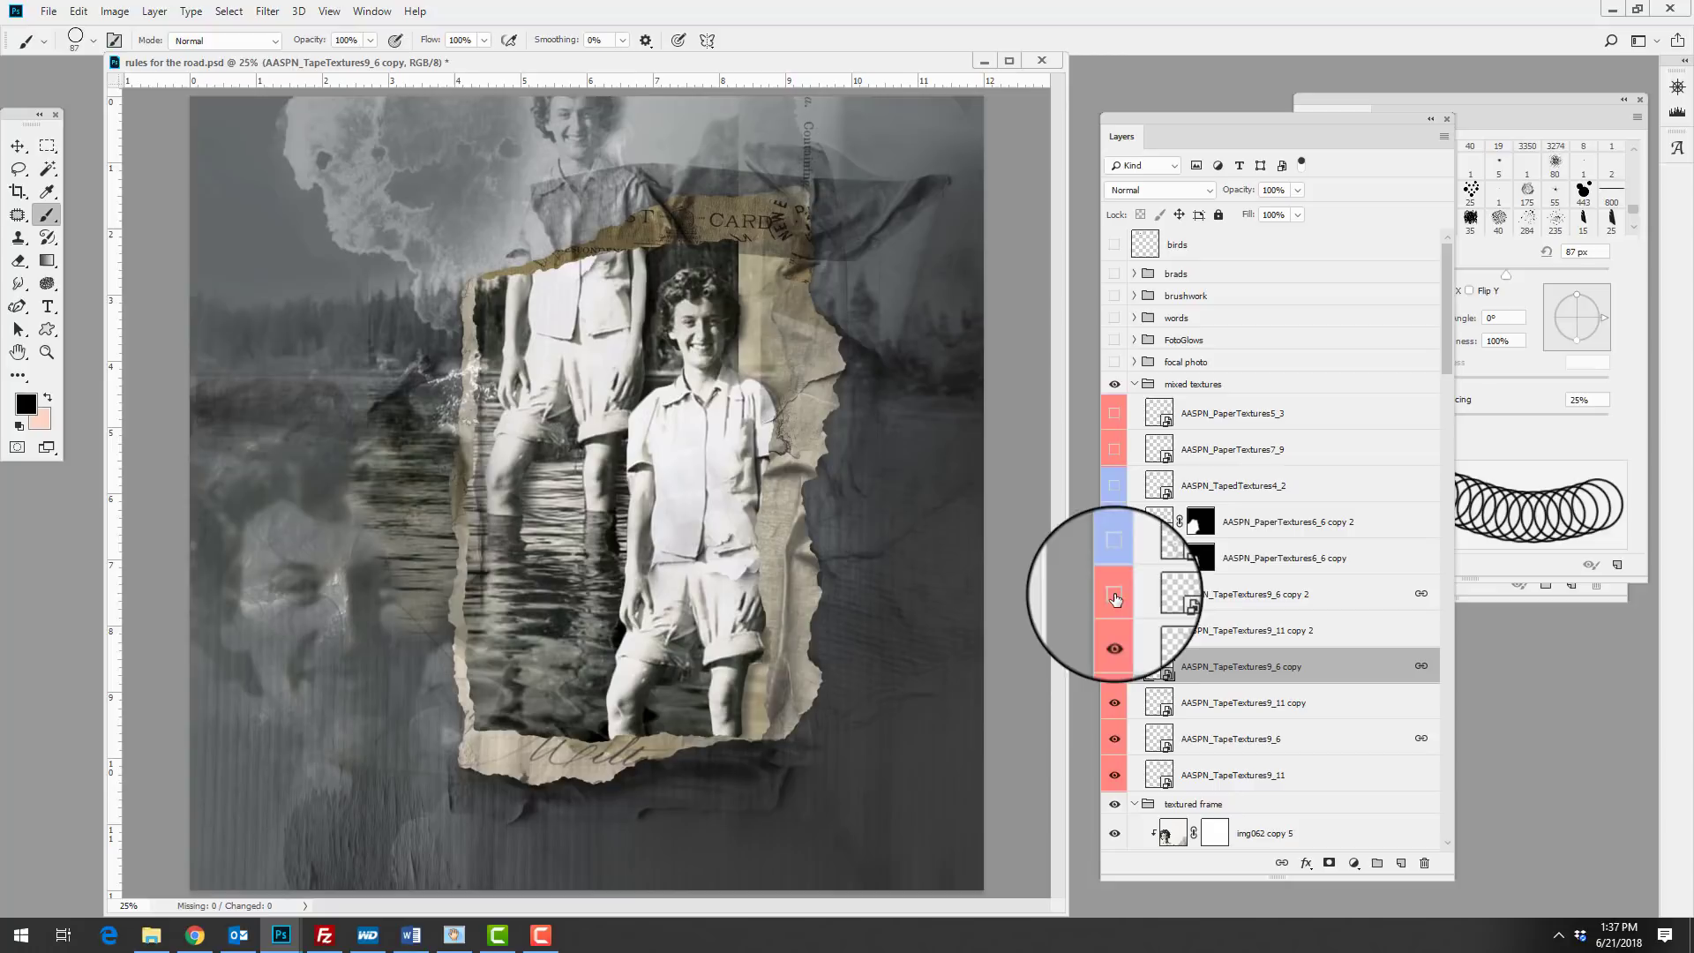
left_click(1115, 597)
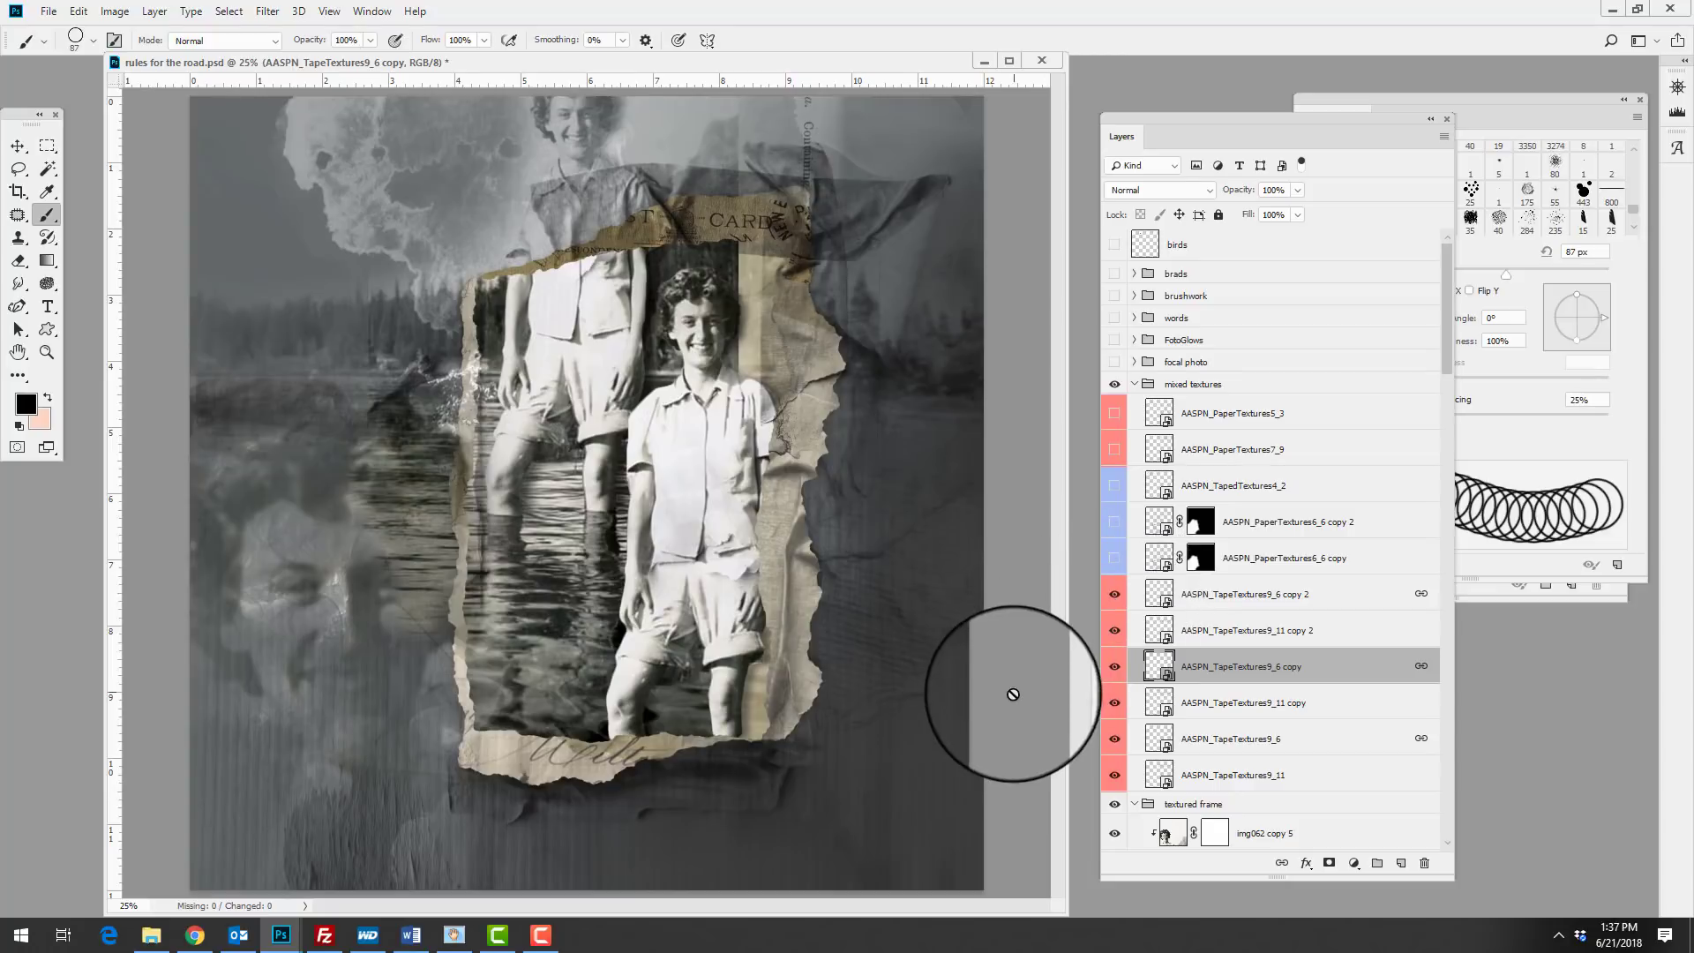
left_click(1114, 557)
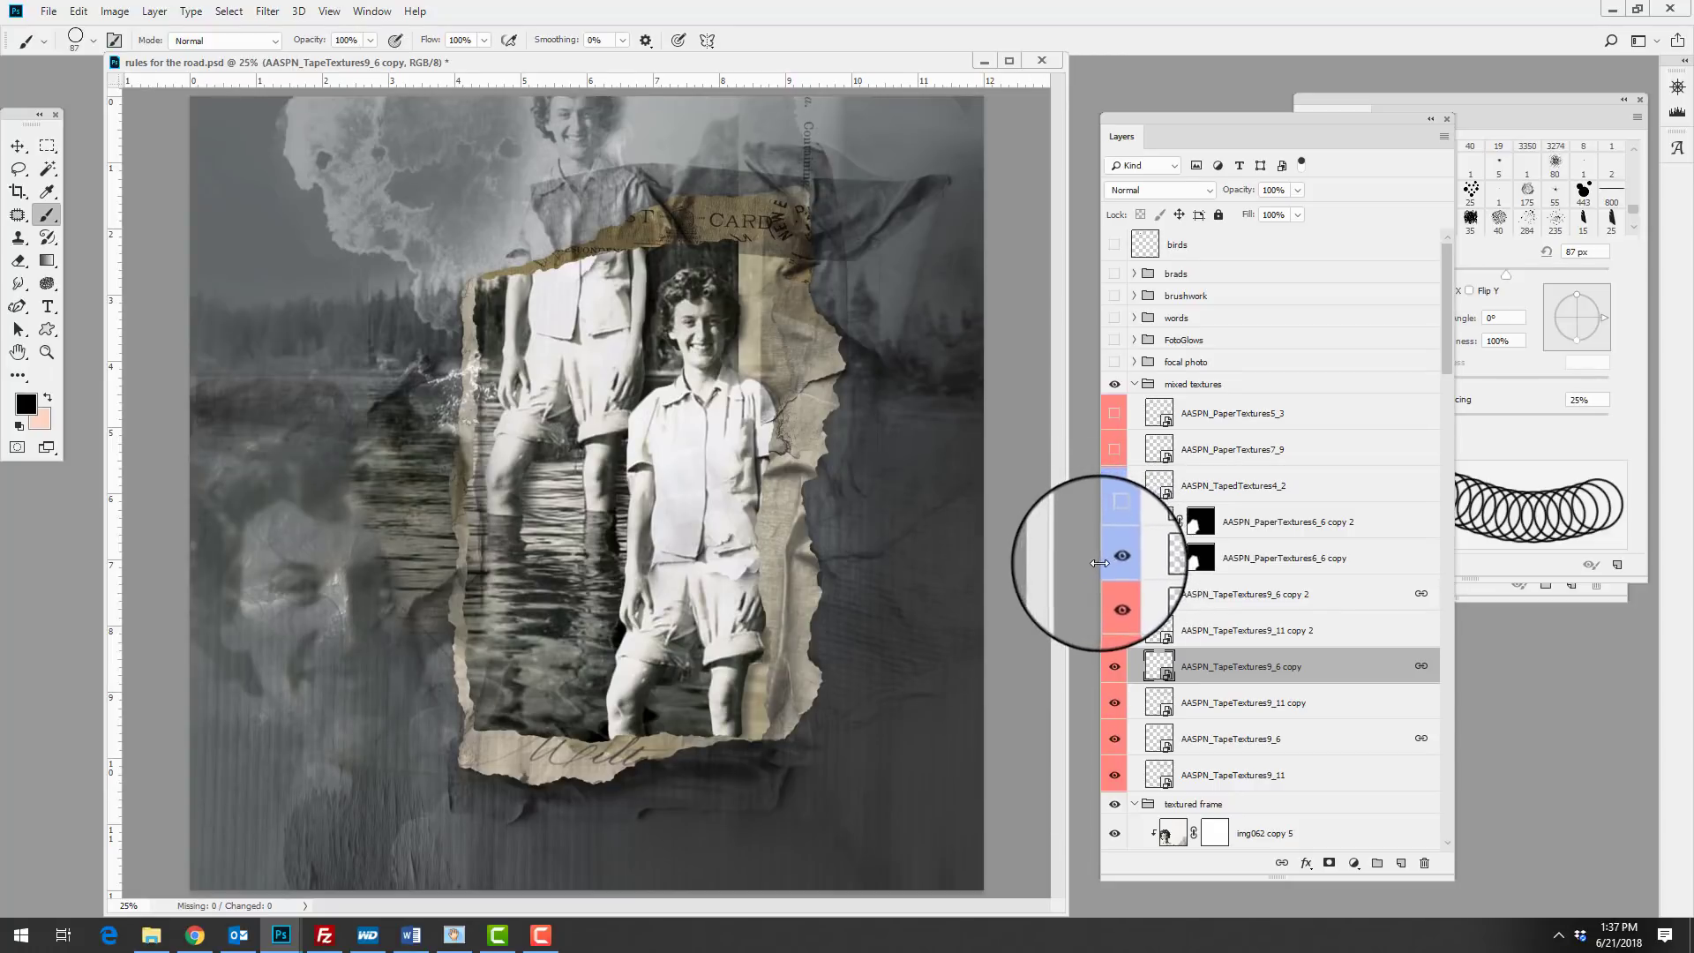
left_click(1115, 521)
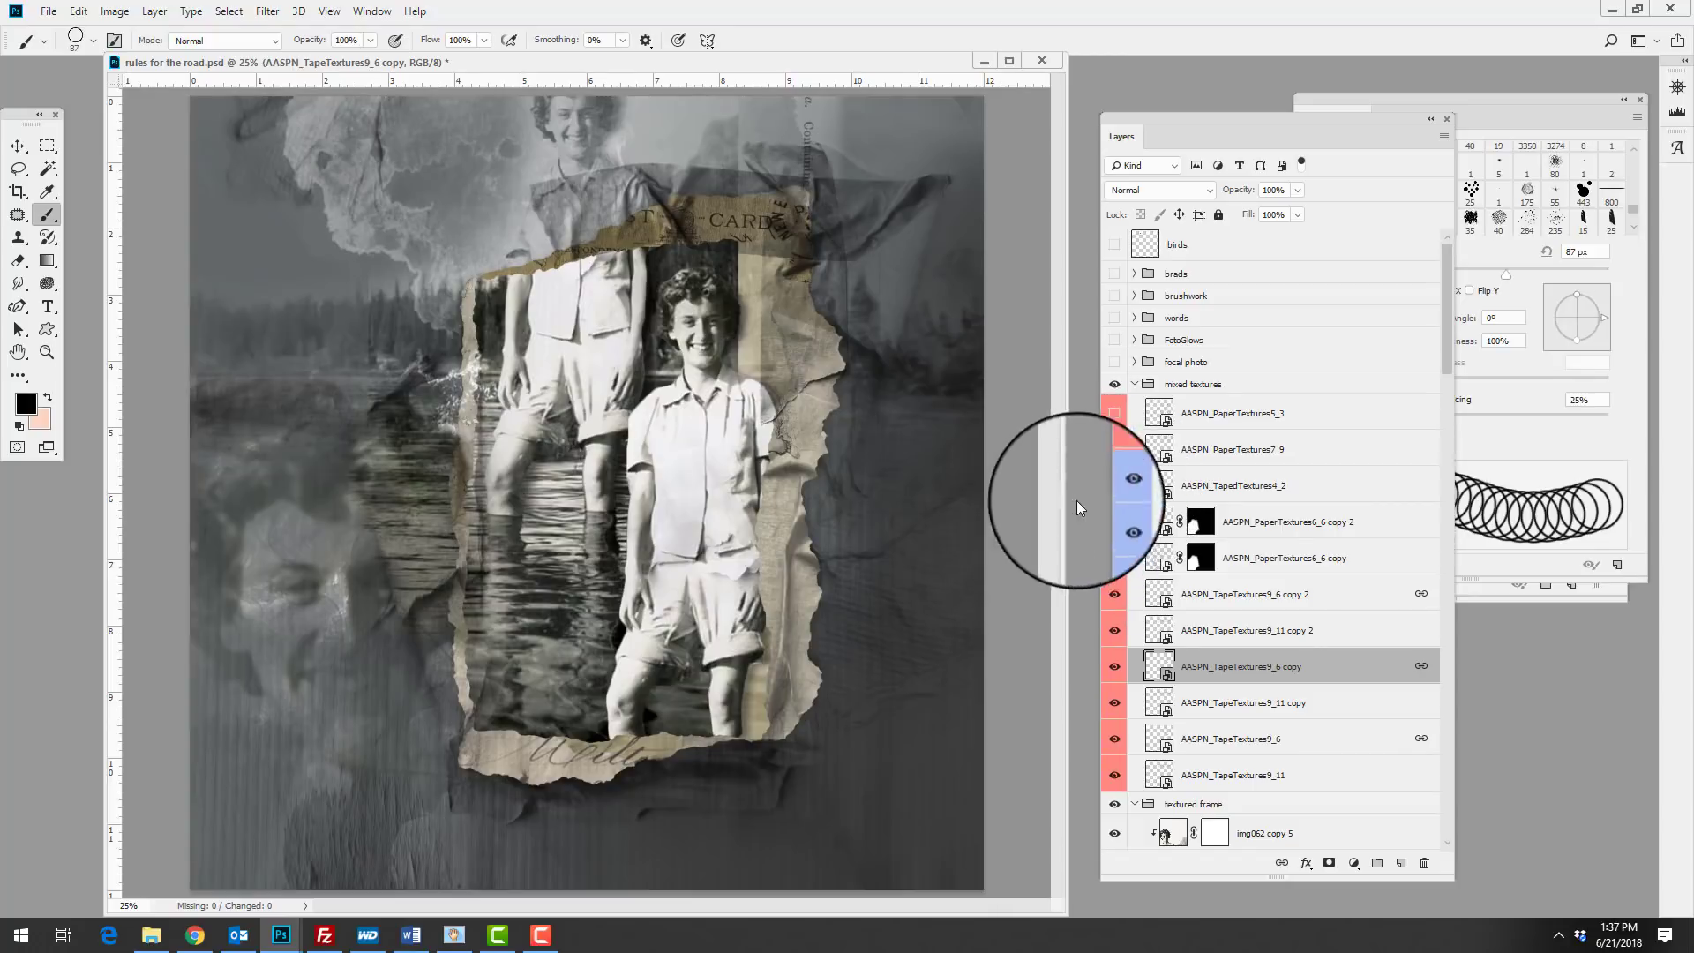
left_click(1114, 594)
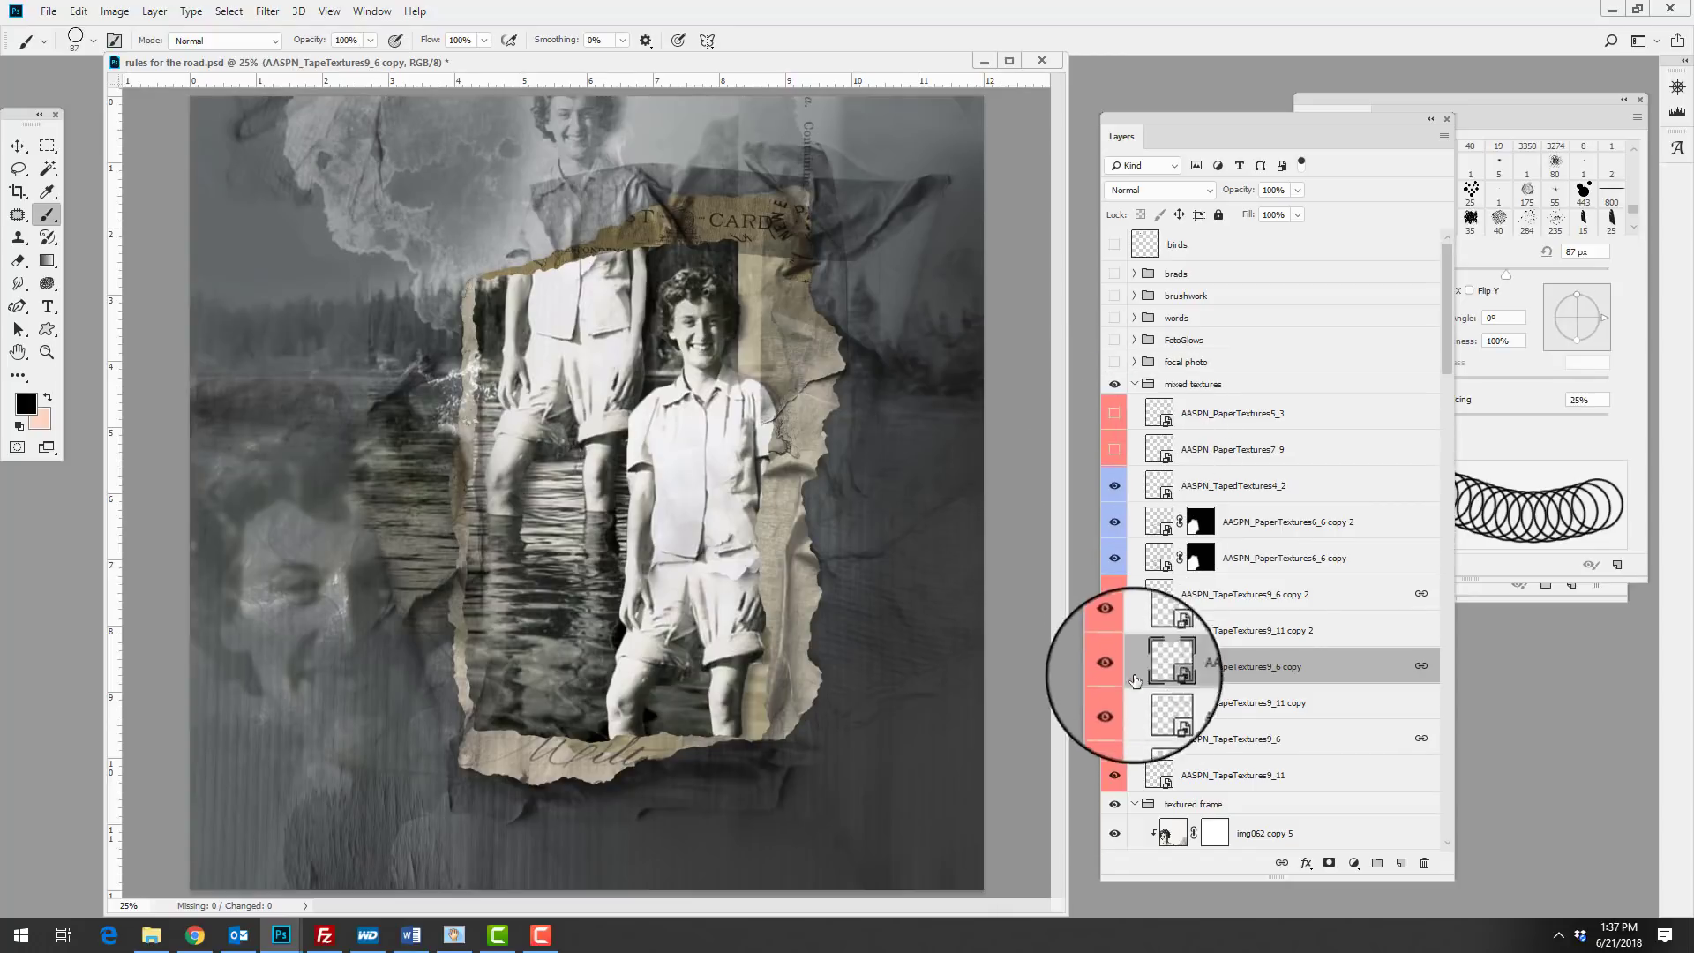
left_click(1114, 453)
left_click(1115, 395)
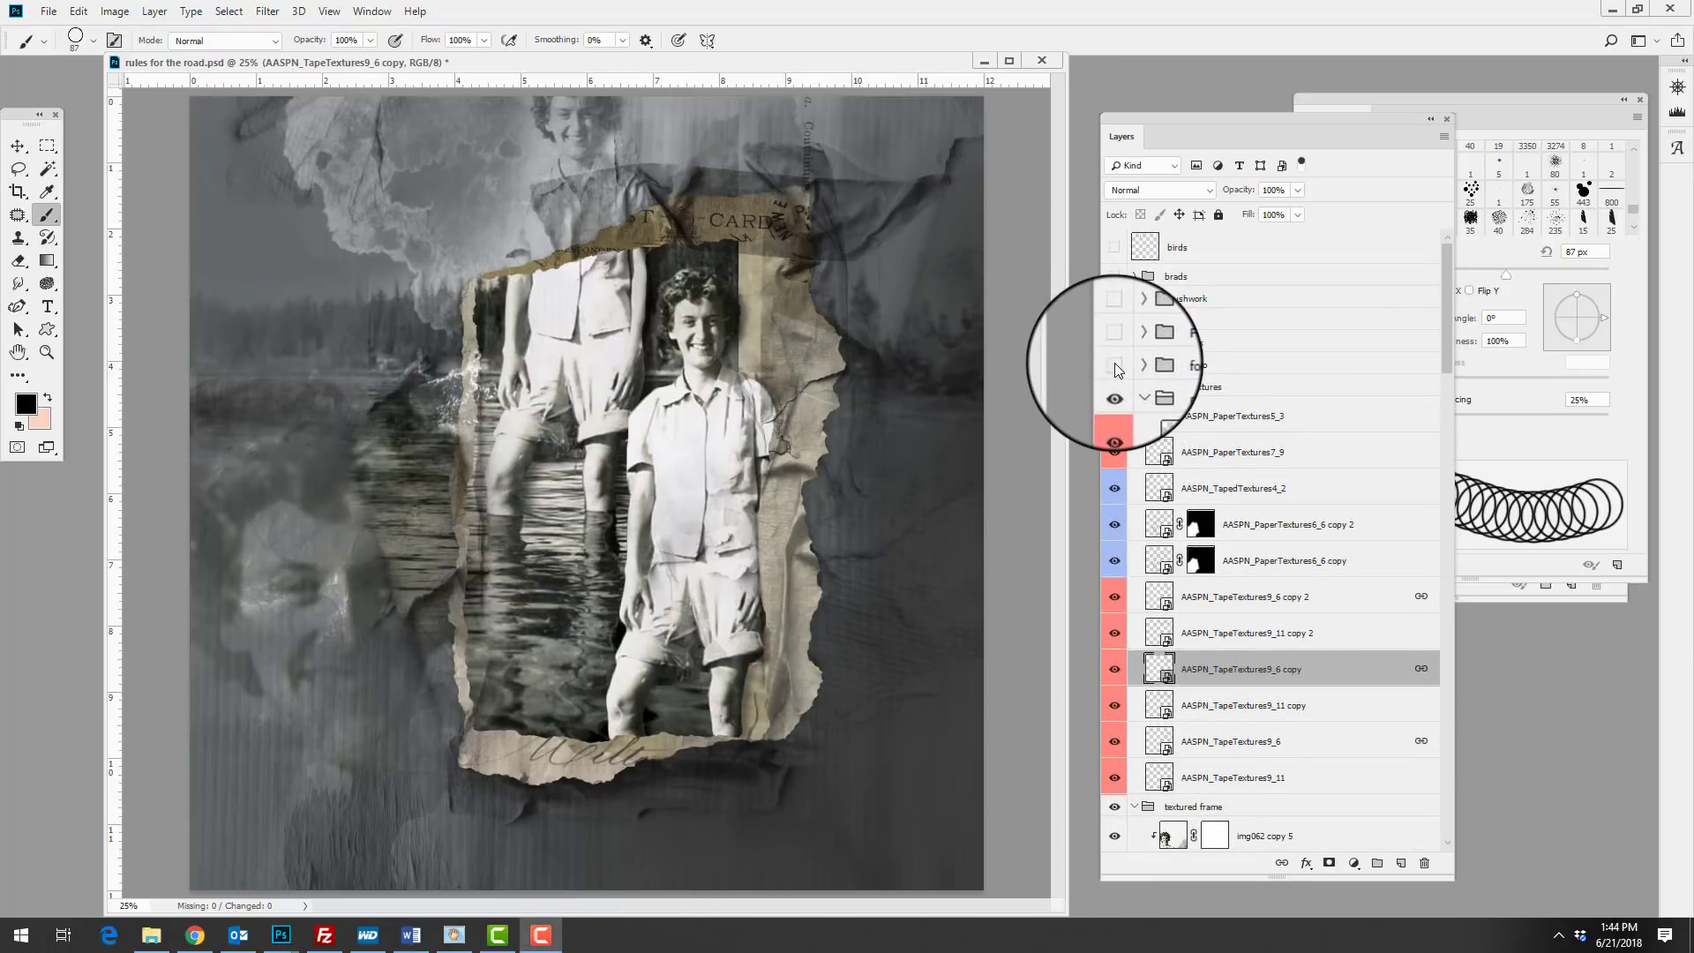
Show the focal photo group, collapse mixed textures, and hide all the focal photo texture layers.
left_click(1114, 363)
left_click(1143, 388)
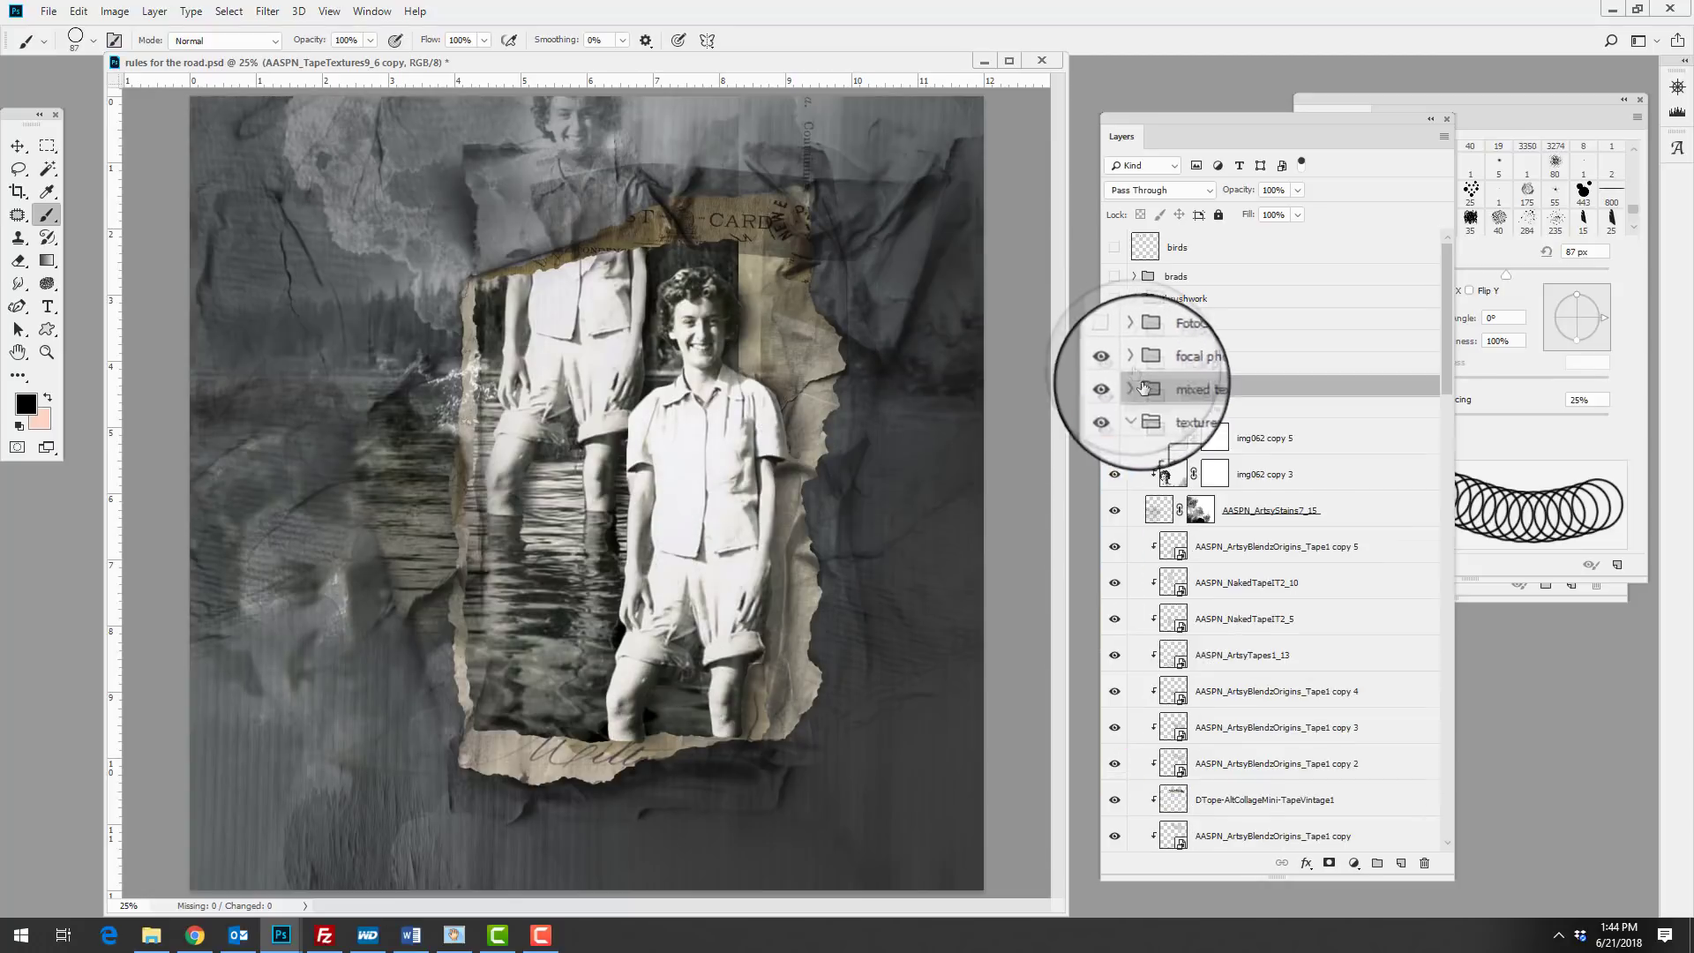
left_click(1133, 363)
left_click_drag(1114, 394, 1113, 833)
Hide TapedTextures1_3 and toggle the Amelia photo off and back on to compare.
left_click_drag(1443, 336, 1454, 402)
left_click(1114, 546)
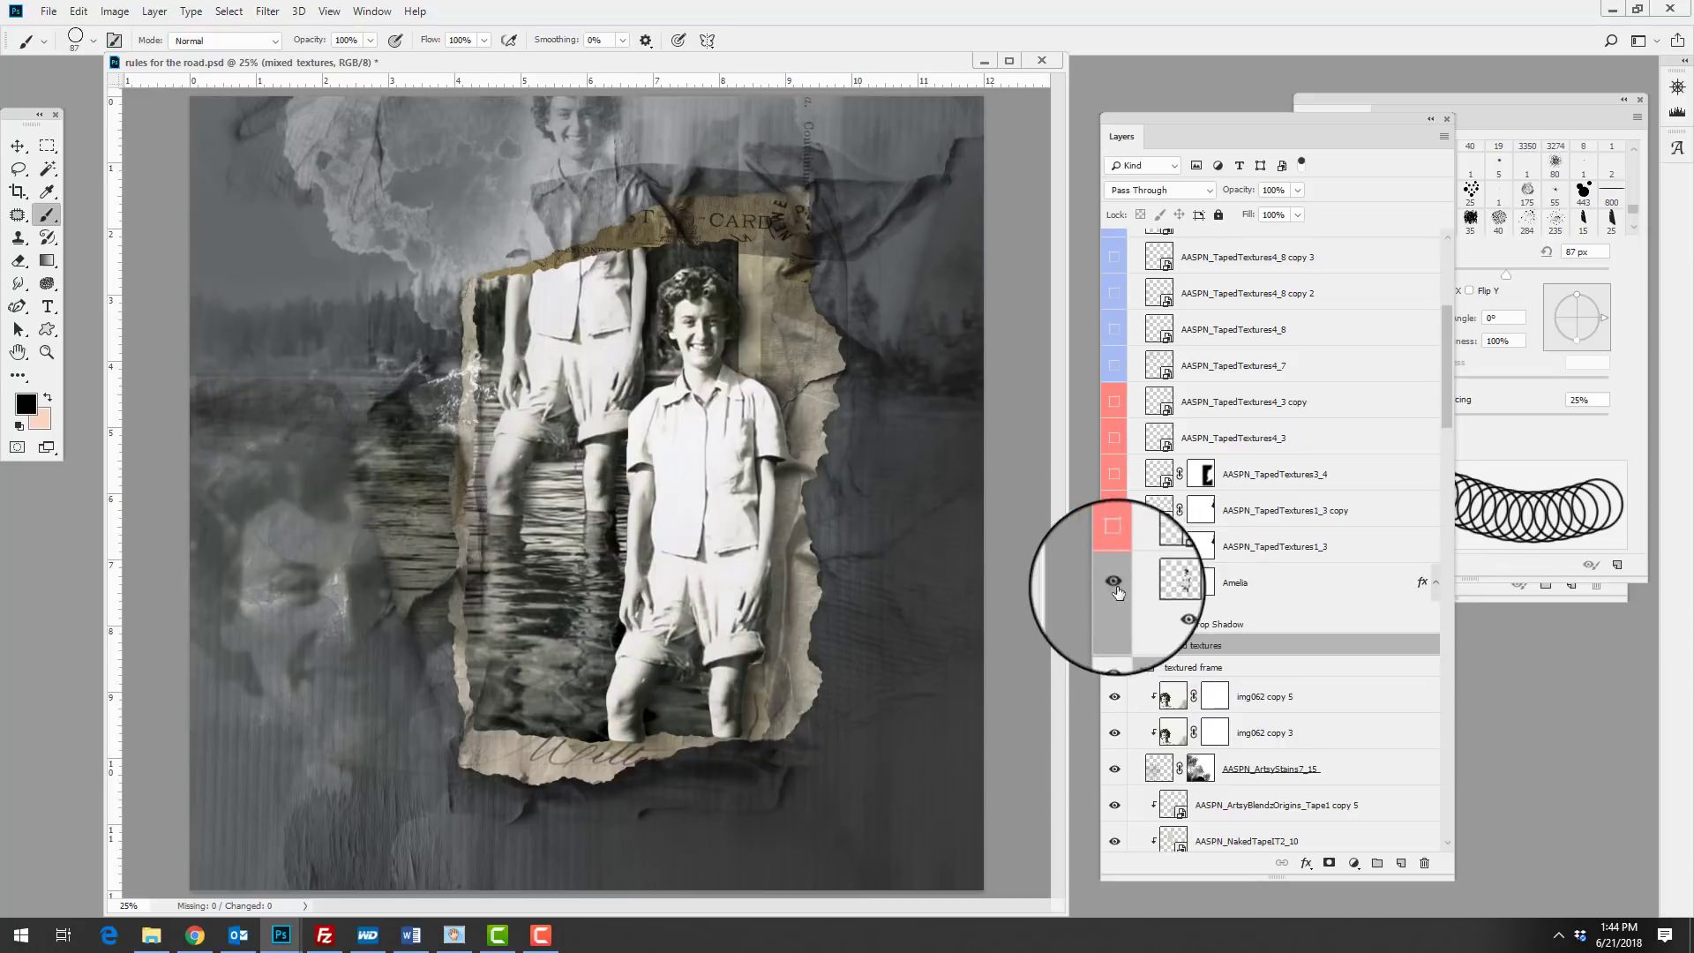
left_click(1114, 582)
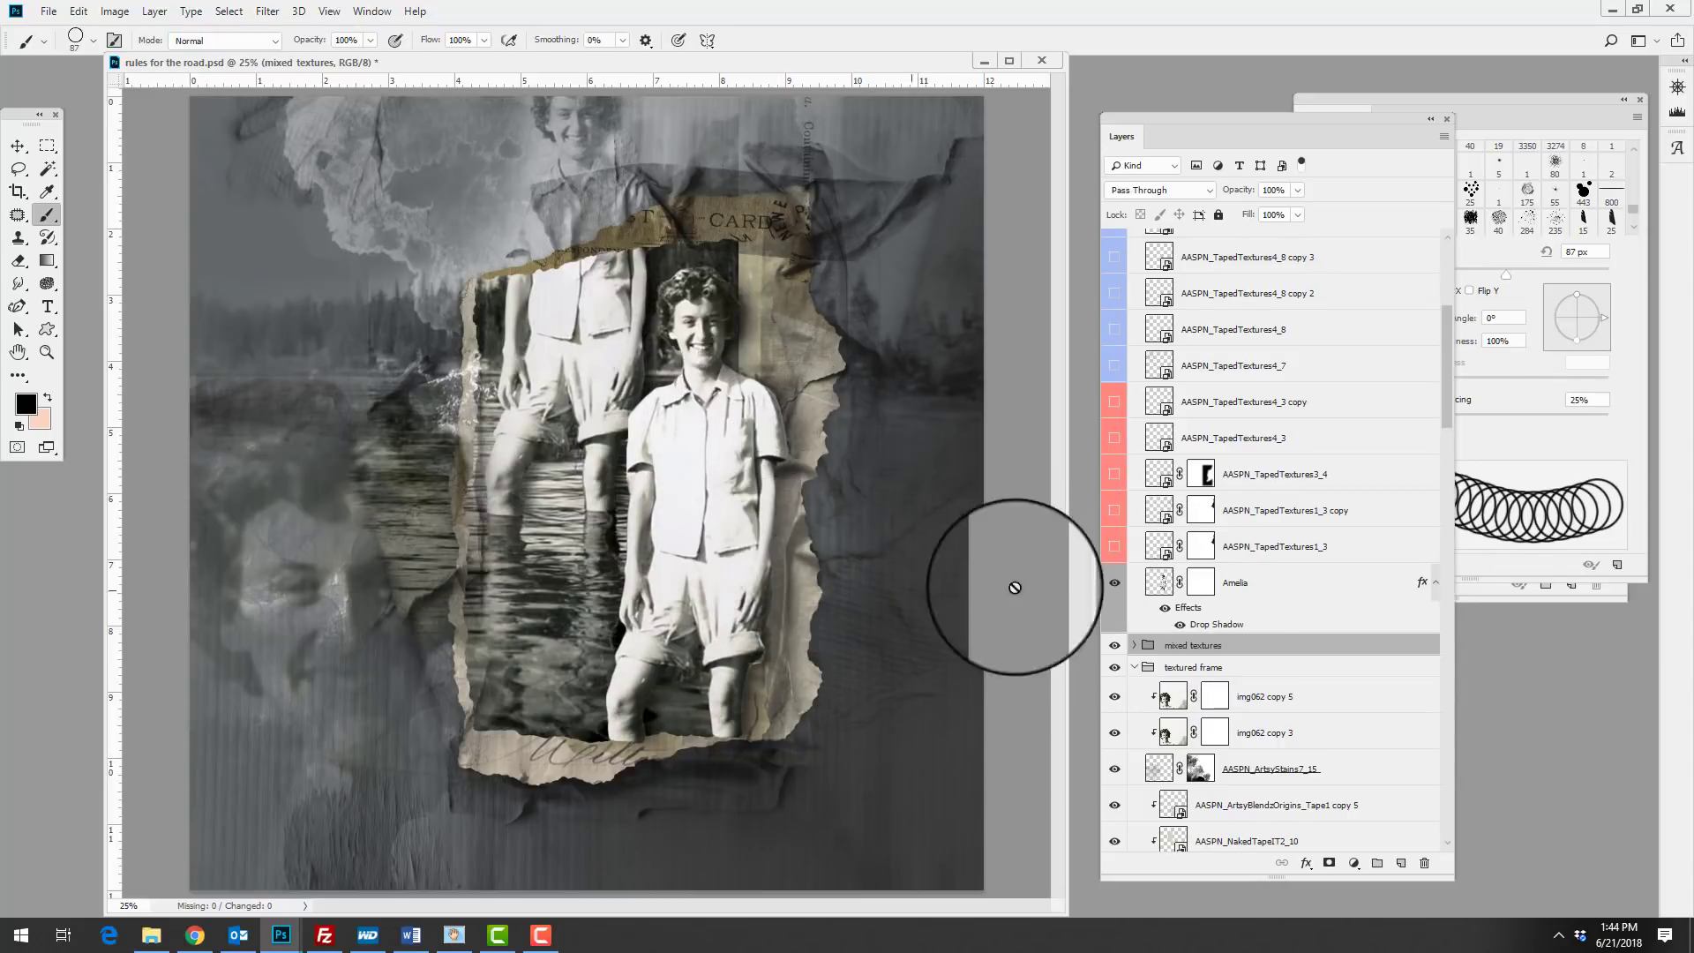
left_click(1114, 582)
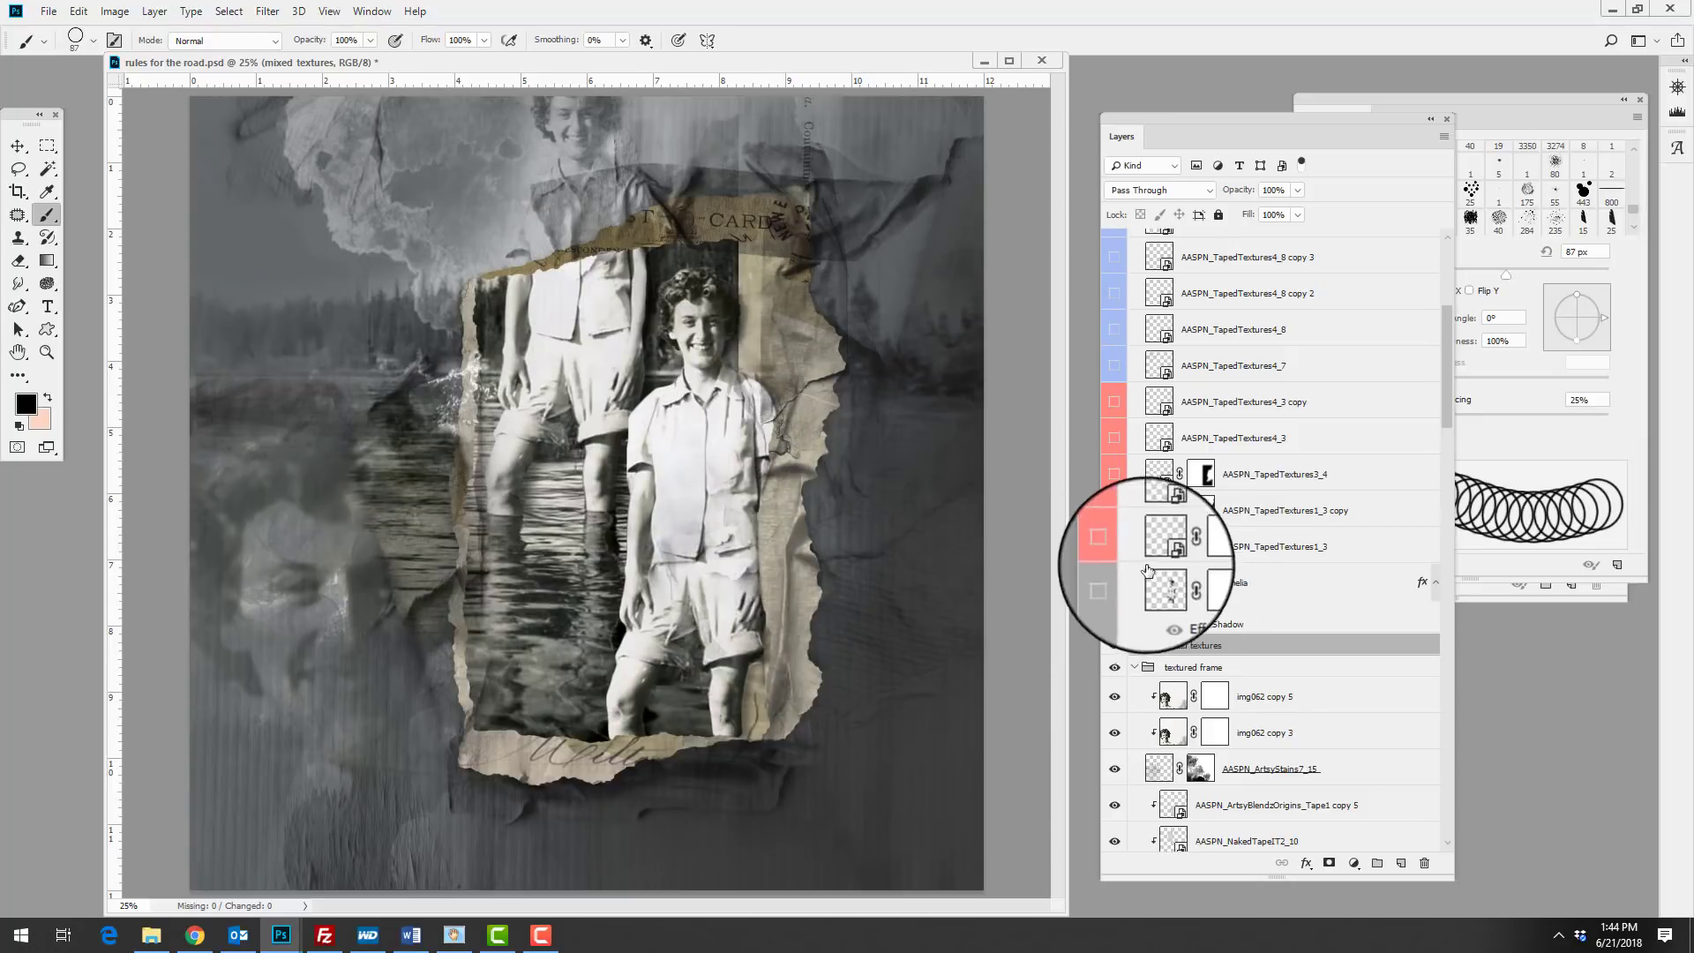
left_click(1115, 582)
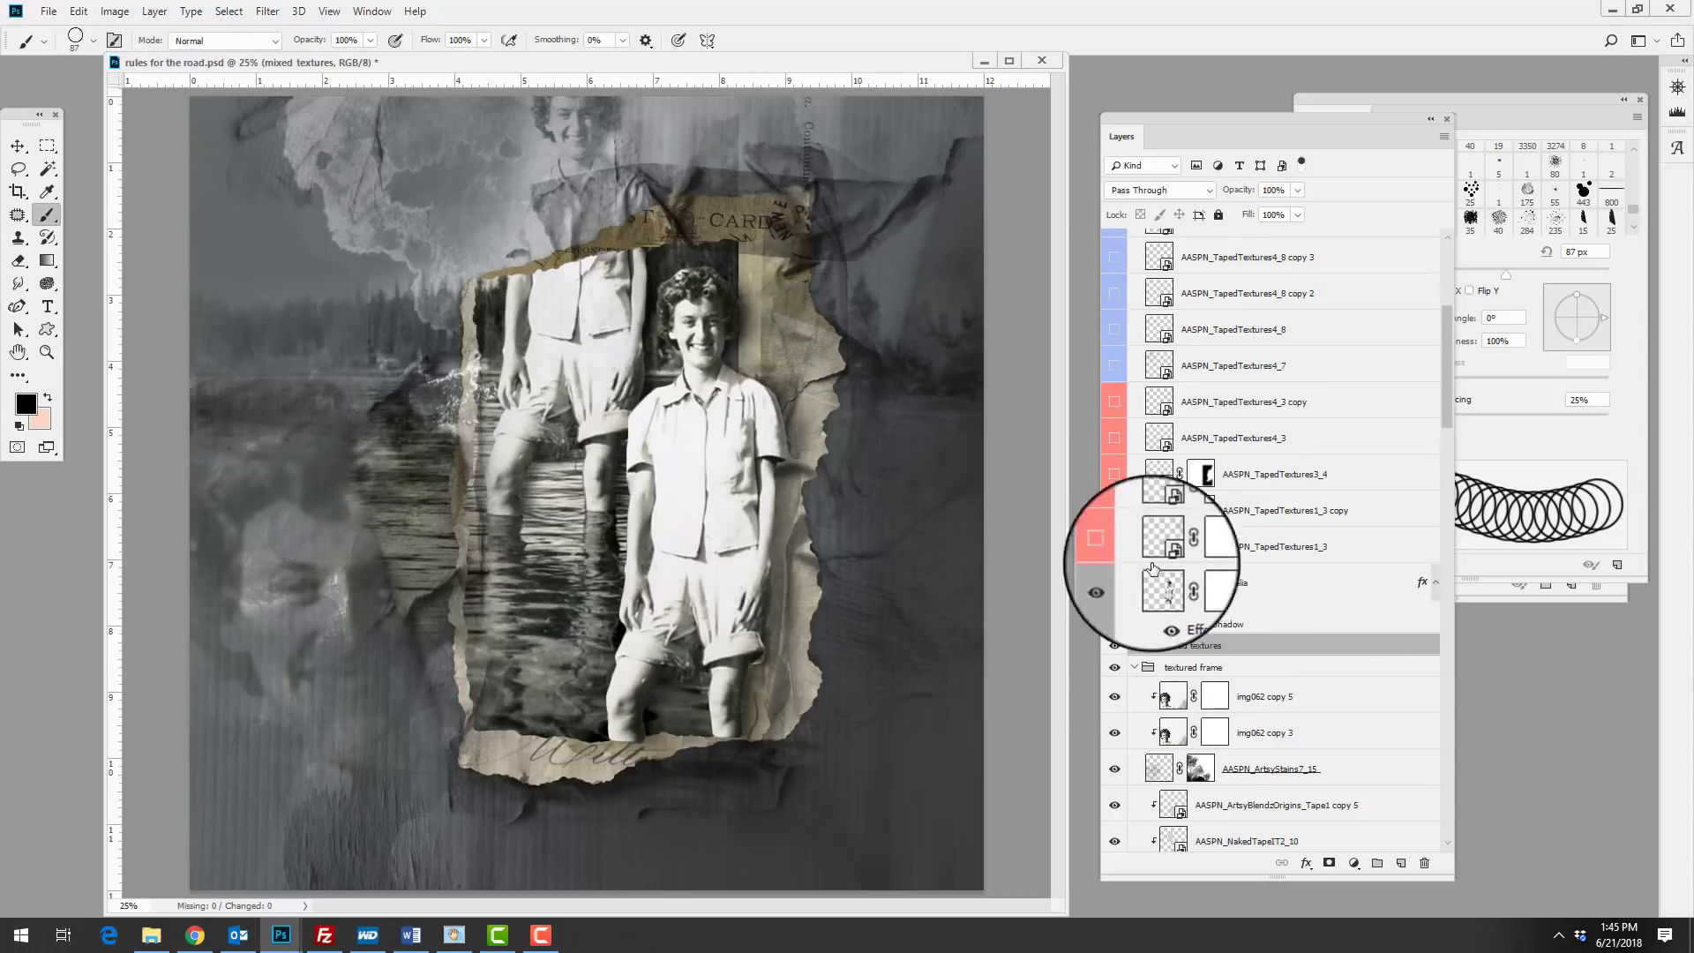
Show TapedTextures1_3 up through TapedTextures4_8 copy 3, plus TapedTextures5_7.
left_click_drag(1114, 547, 1116, 300)
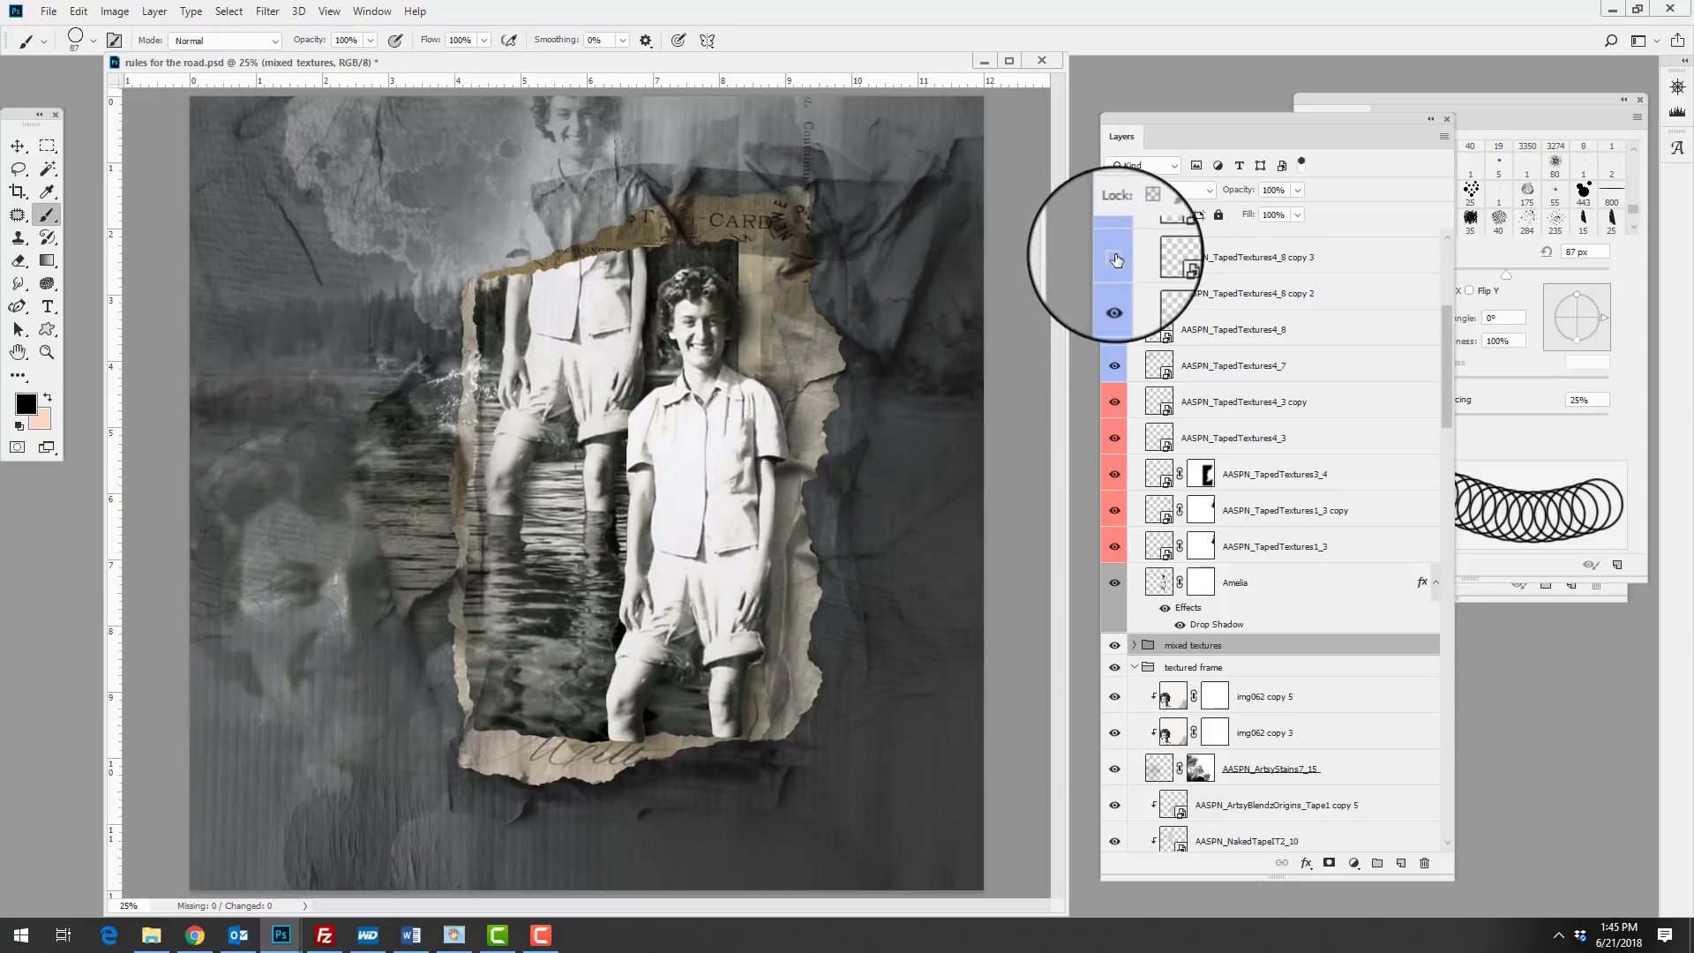
left_click(1117, 259)
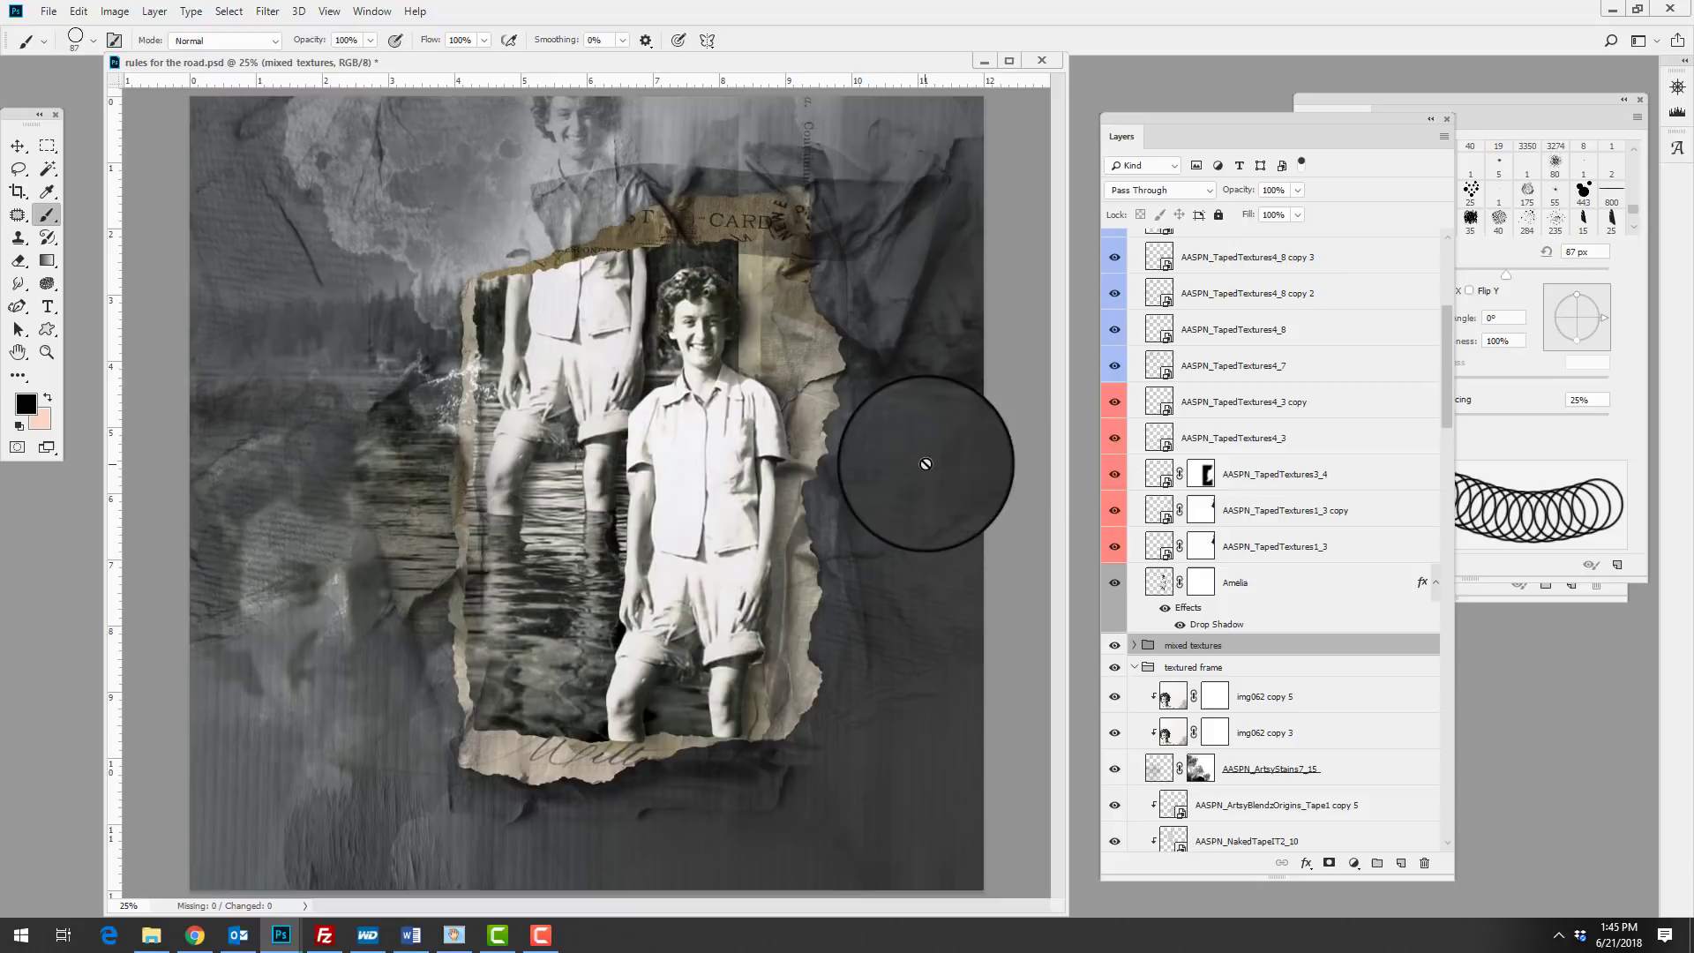
left_click_drag(1447, 388, 1447, 361)
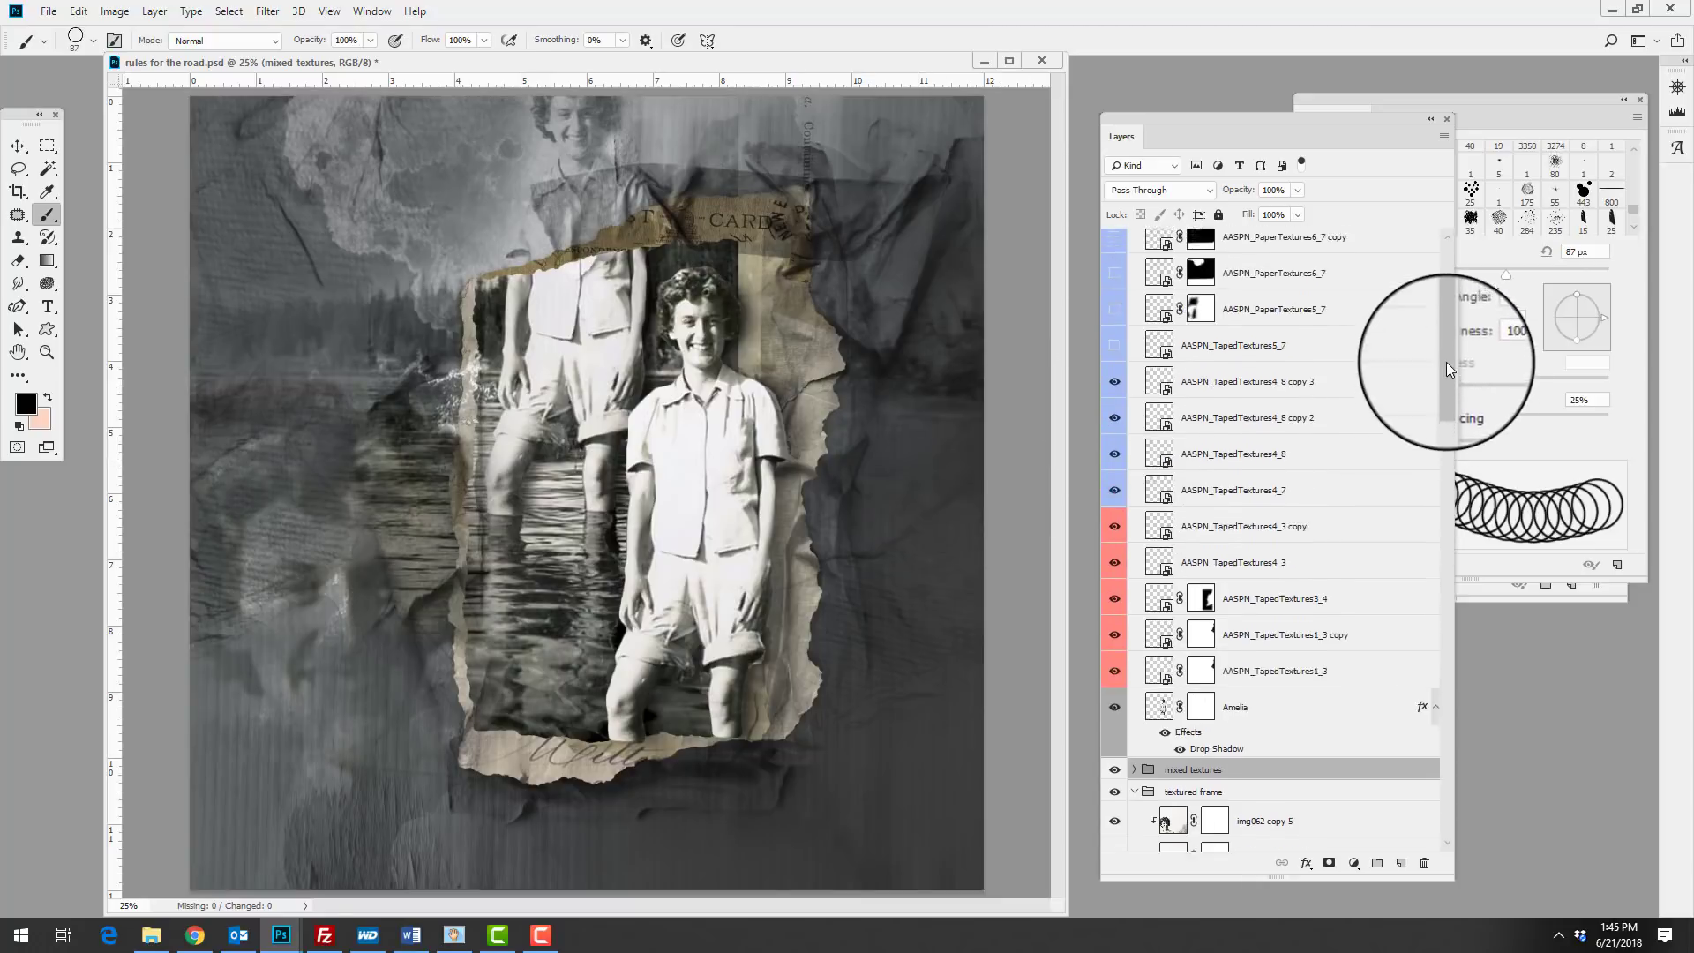
scroll(1447, 368, "up", 3)
left_click(1114, 480)
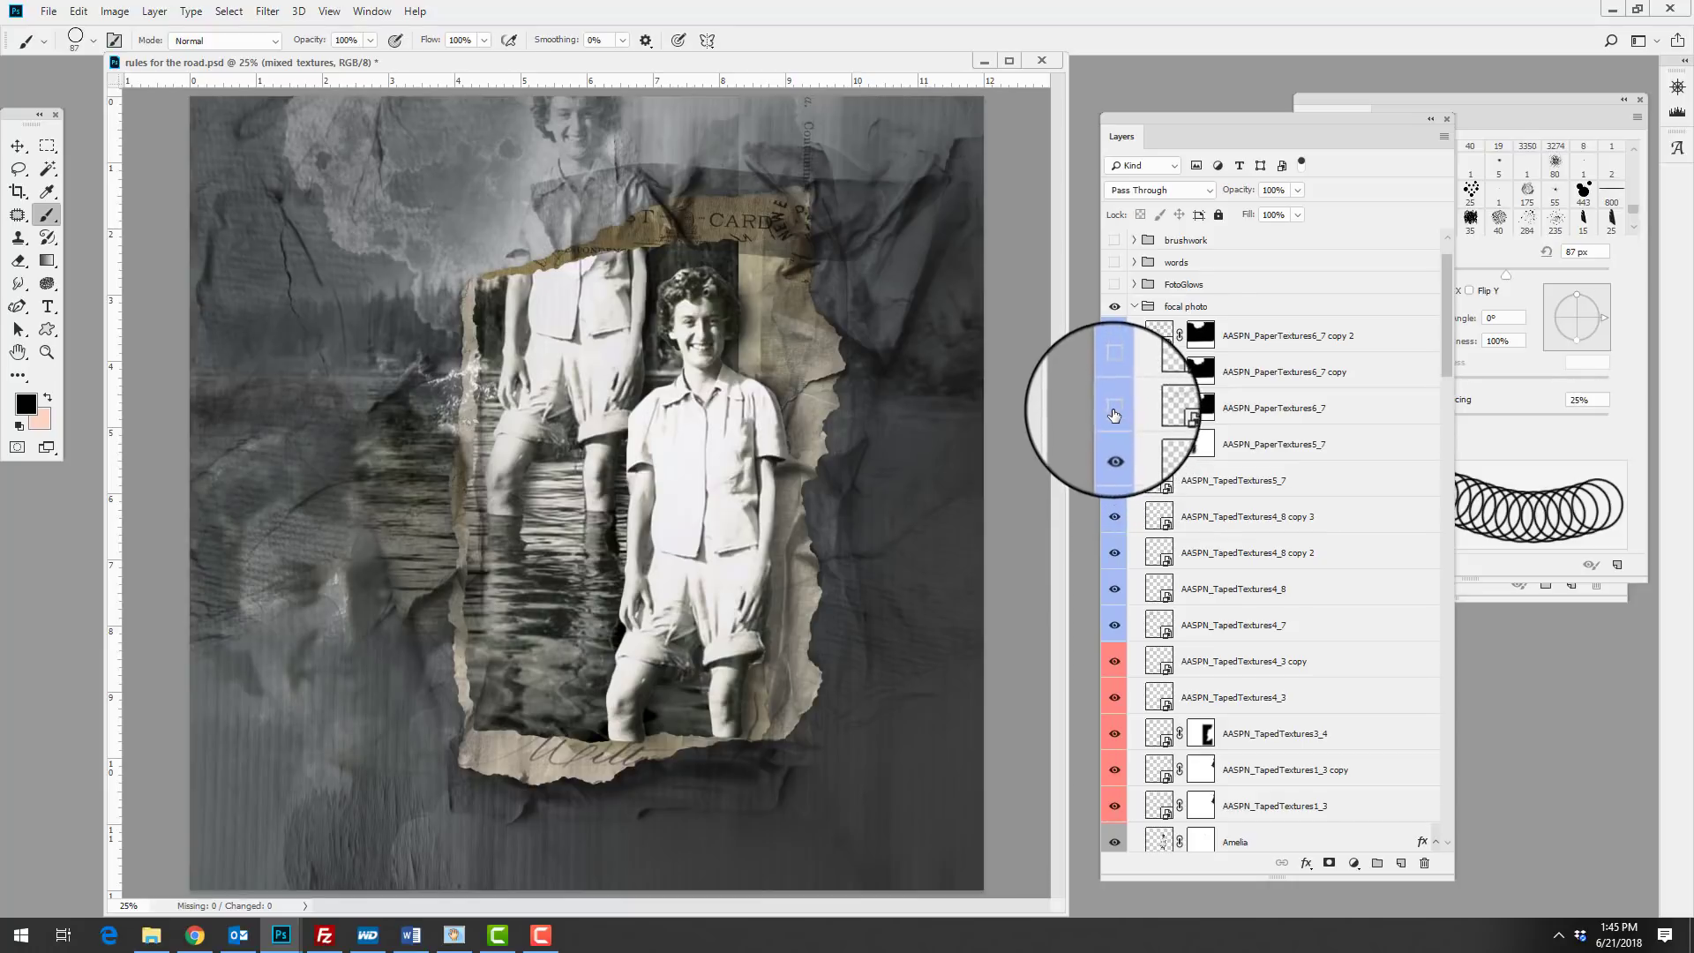
Collapse the focal photo group, then show and expand the FotoGlows warm glow group.
left_click(1133, 307)
left_click(1114, 285)
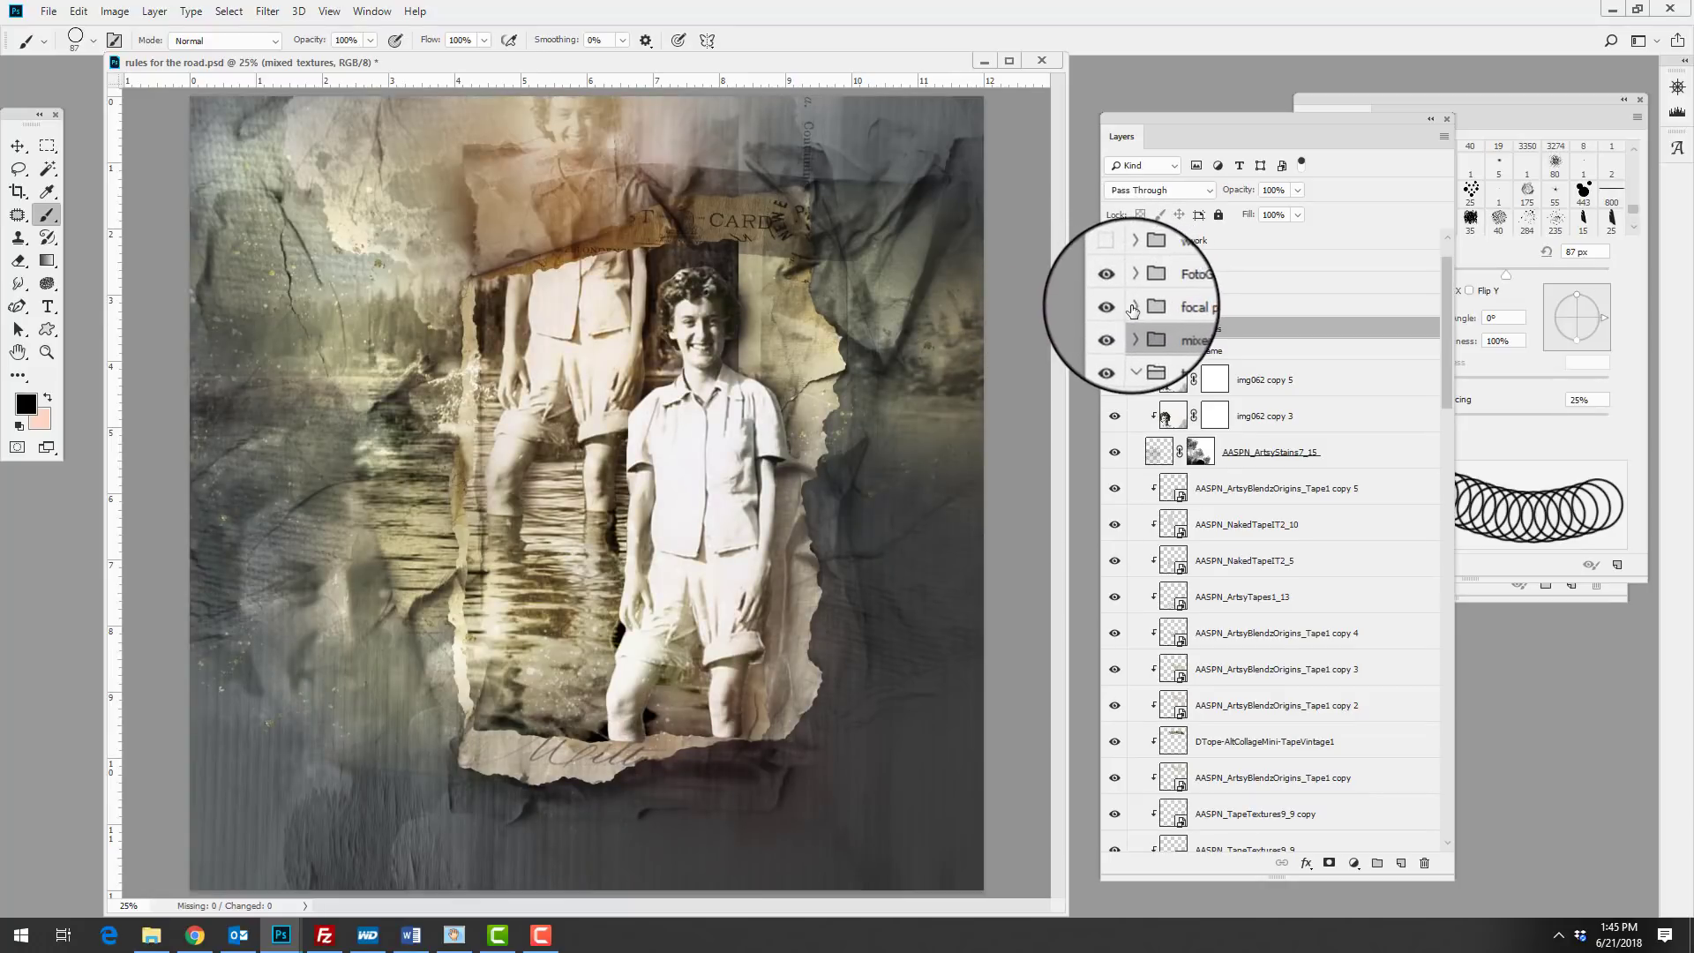
left_click(1135, 284)
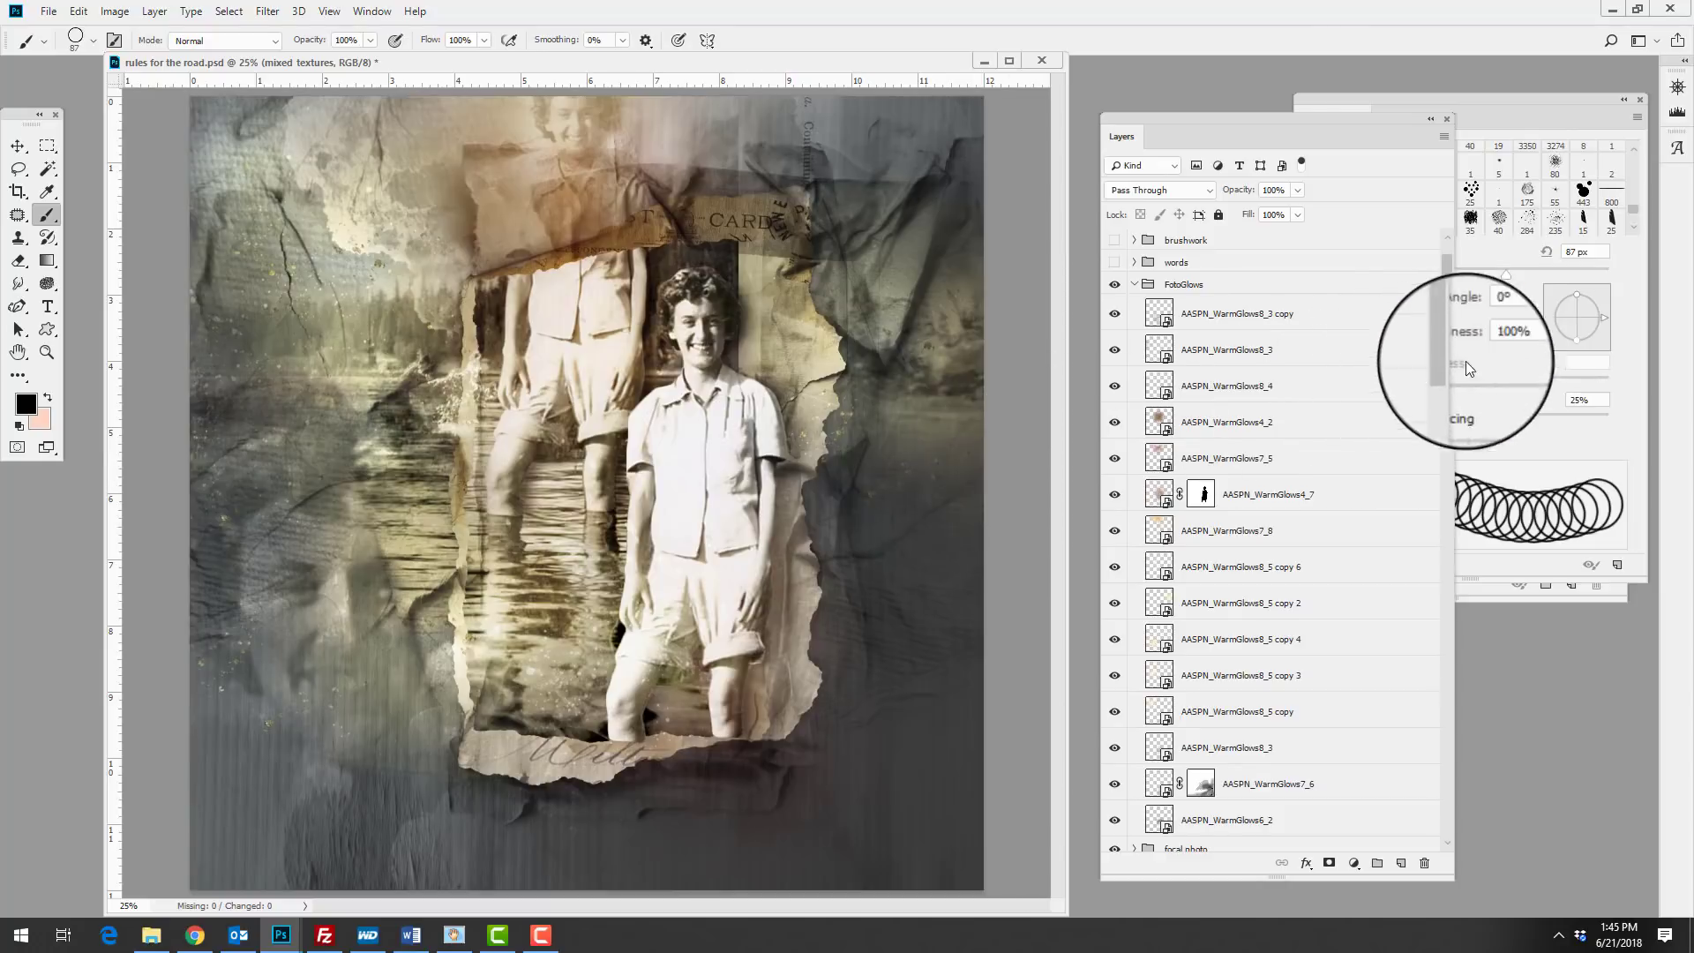
Inspect the settings of WarmGlows 8_3 copy, 8_3, 8_4, 4_2, 7_5, 4_7 and 7_8.
left_click(1235, 315)
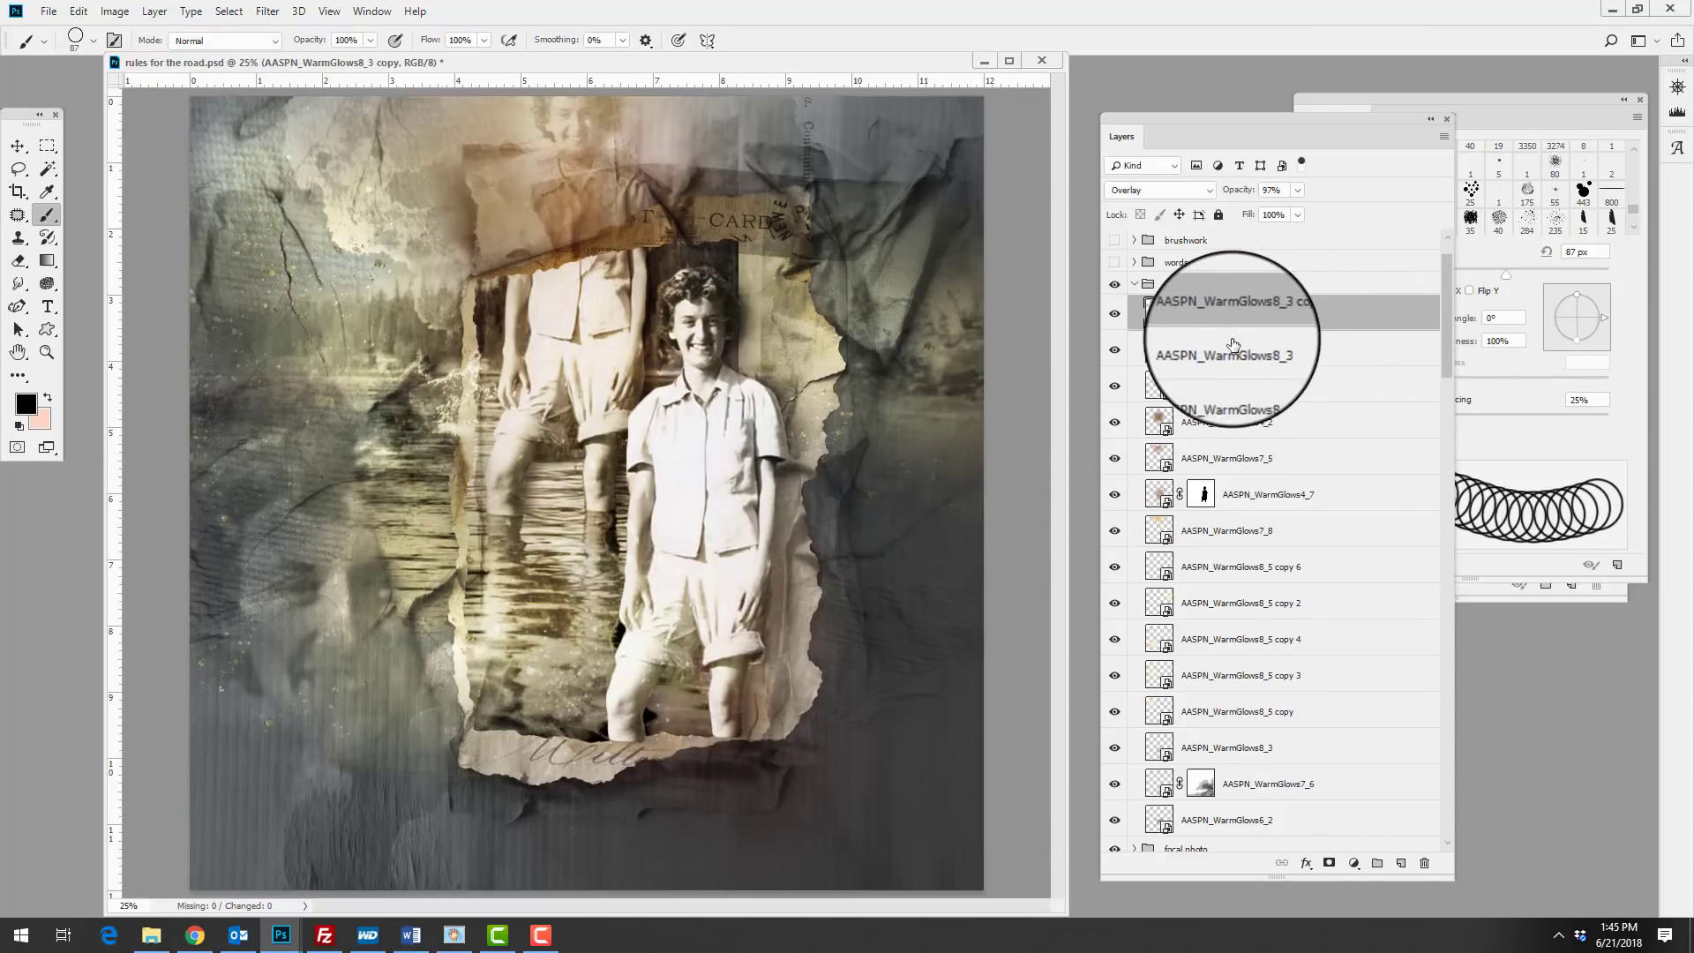
left_click(1222, 352)
left_click(1222, 385)
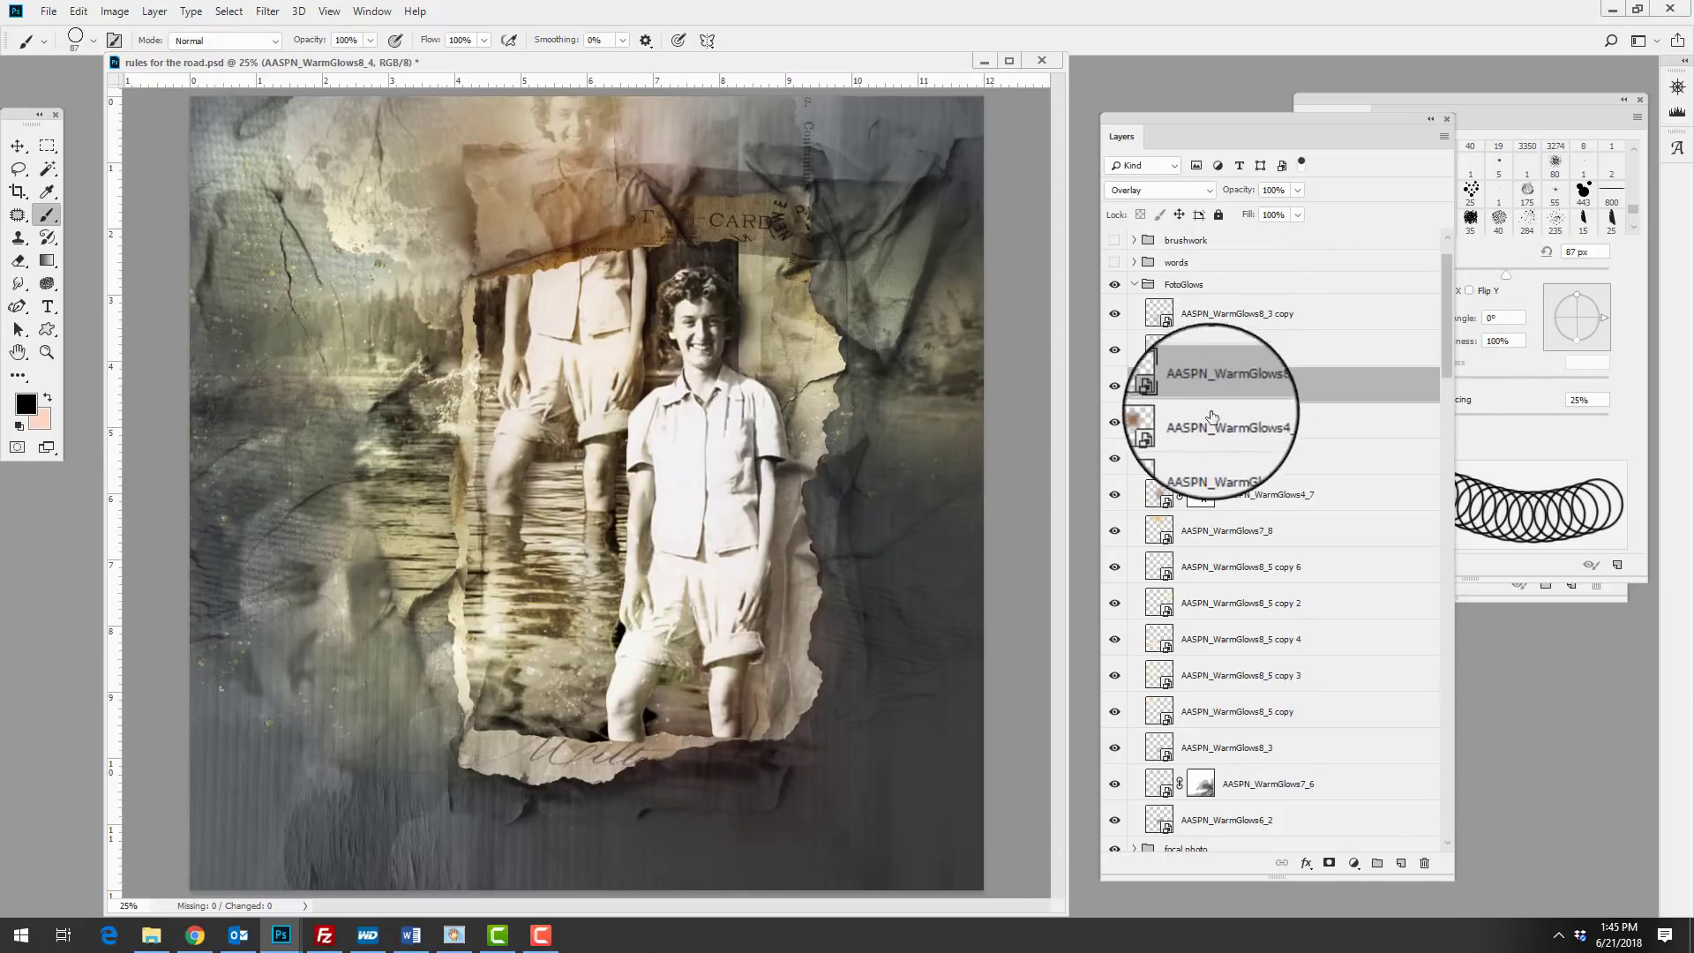
left_click(1223, 423)
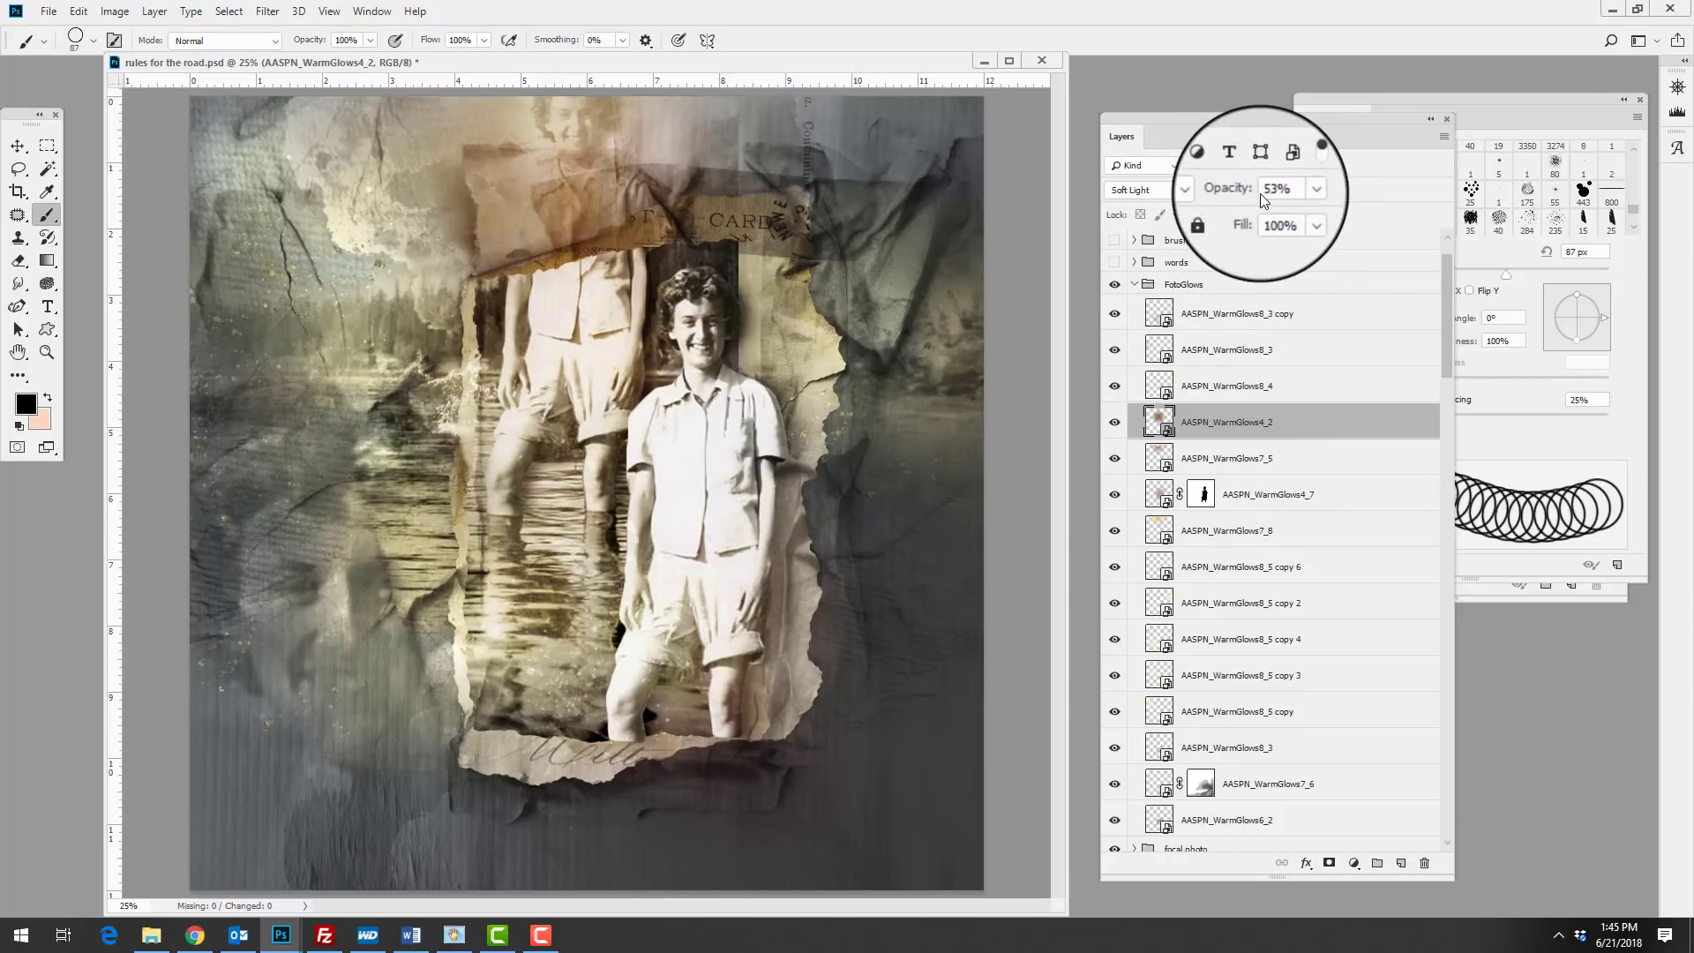
left_click(1211, 457)
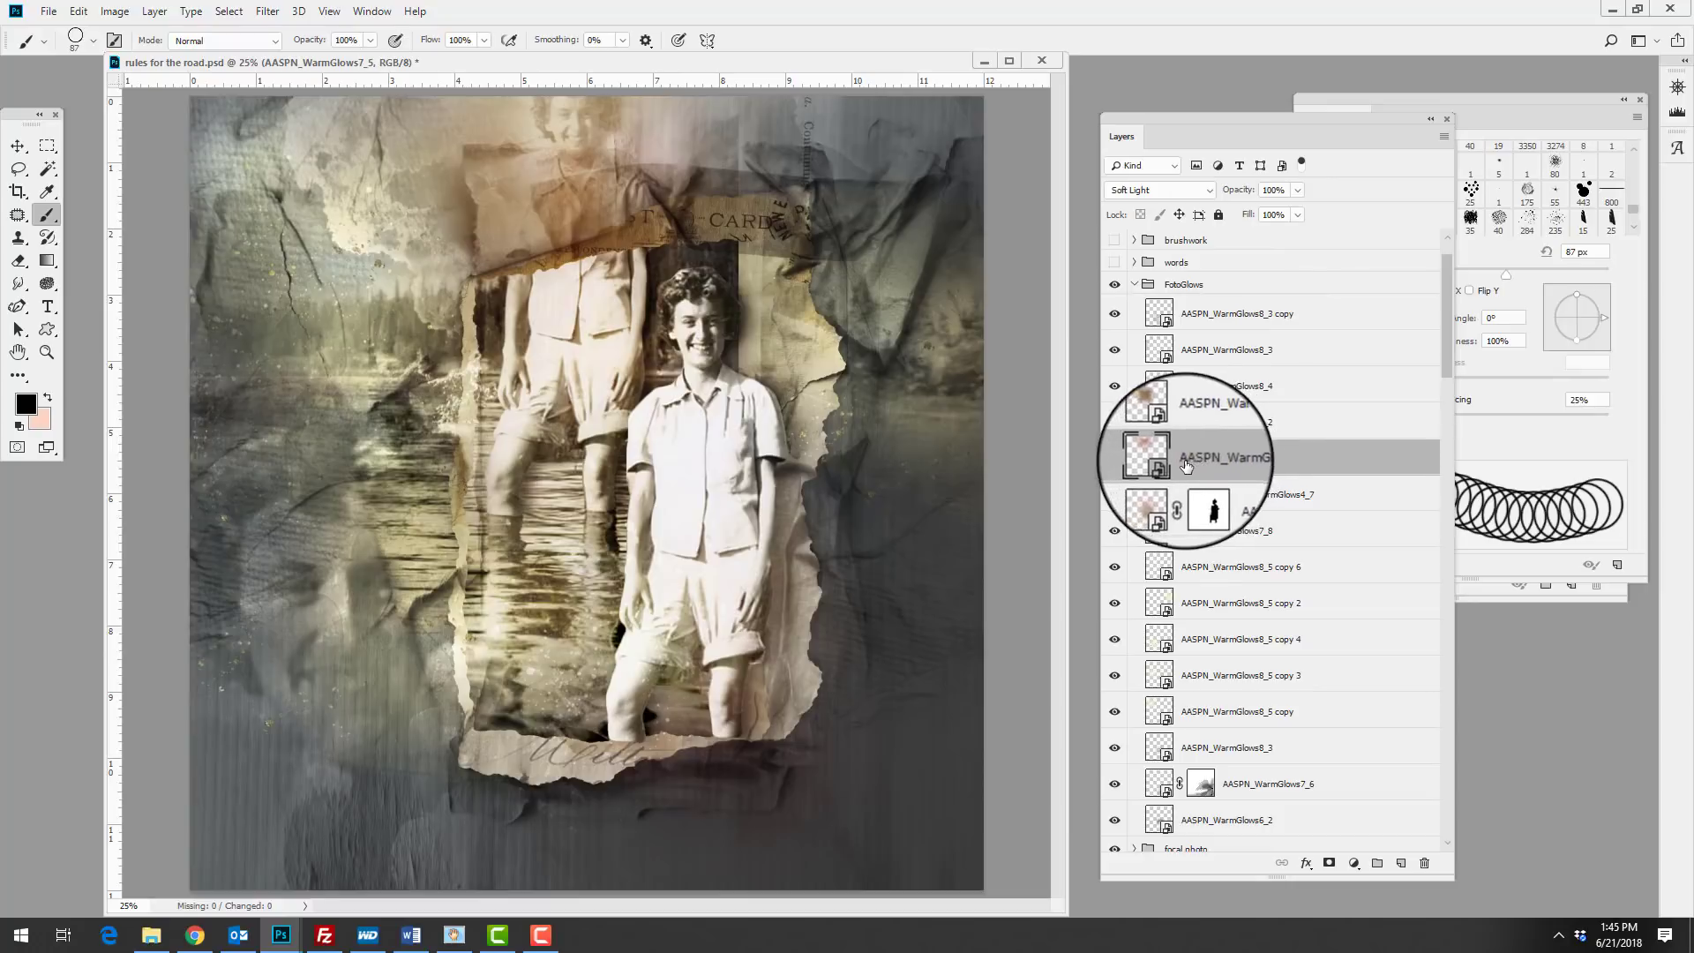
left_click(1226, 496)
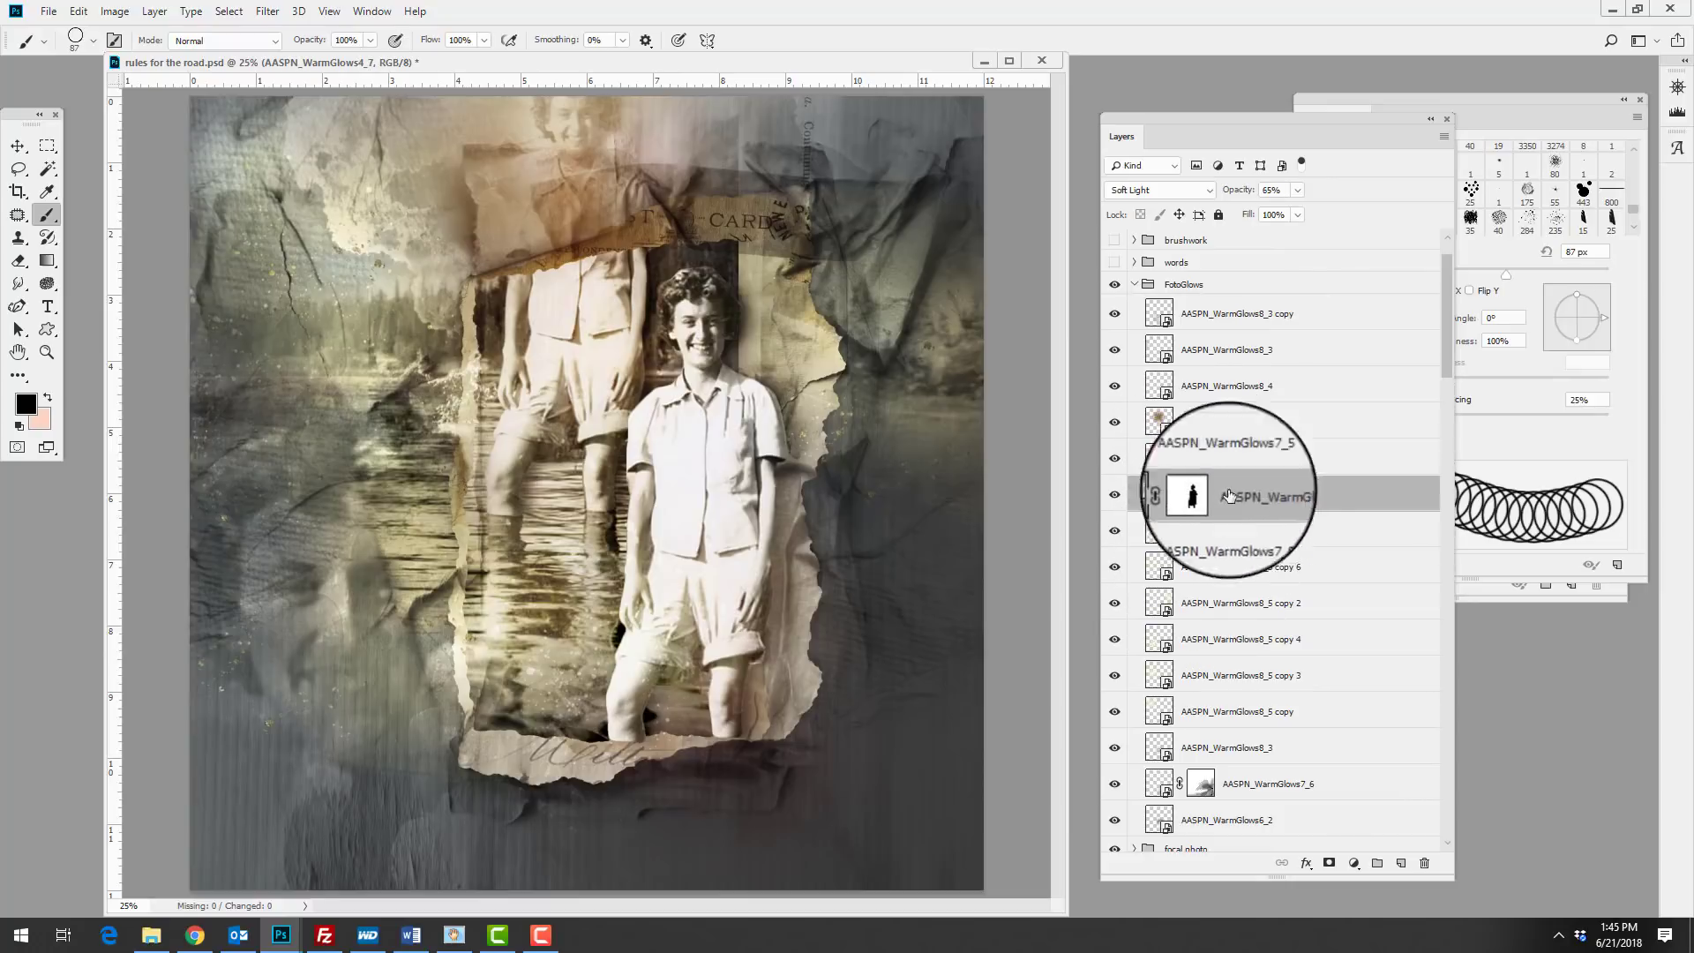
left_click(1165, 531)
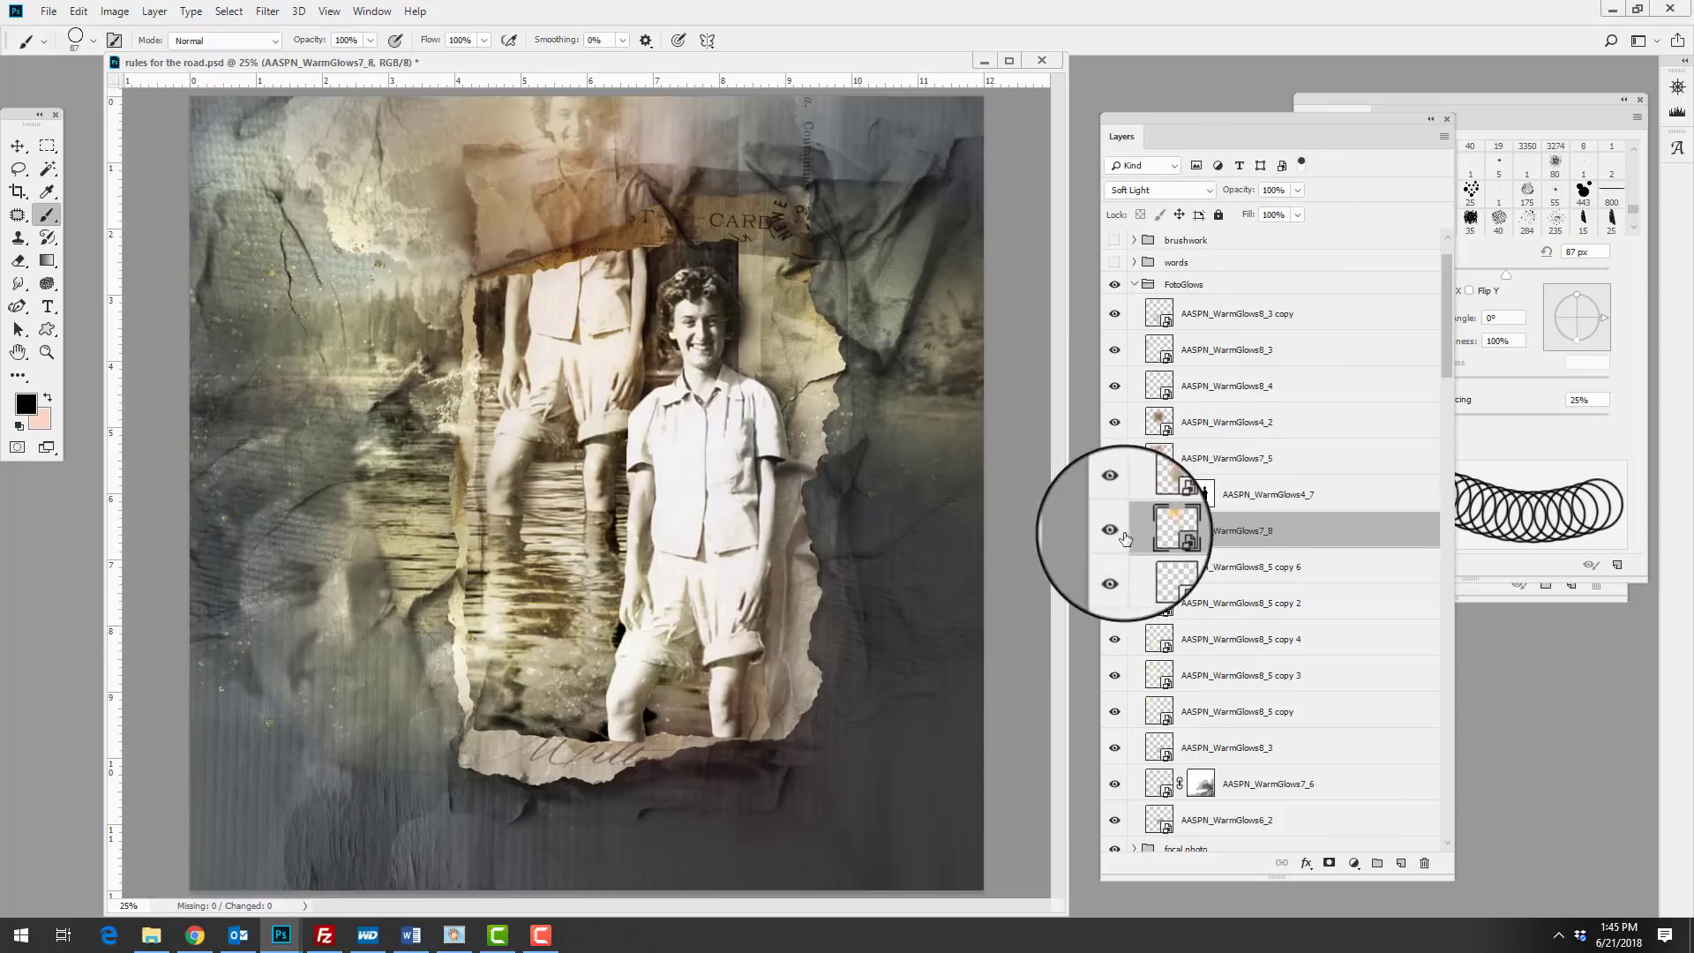
Toggle WarmGlows7_8 and WarmGlows8_5 copies 6, 2, 4 and 3 off and on to compare.
left_click(1115, 531)
left_click(1116, 531)
left_click(1115, 567)
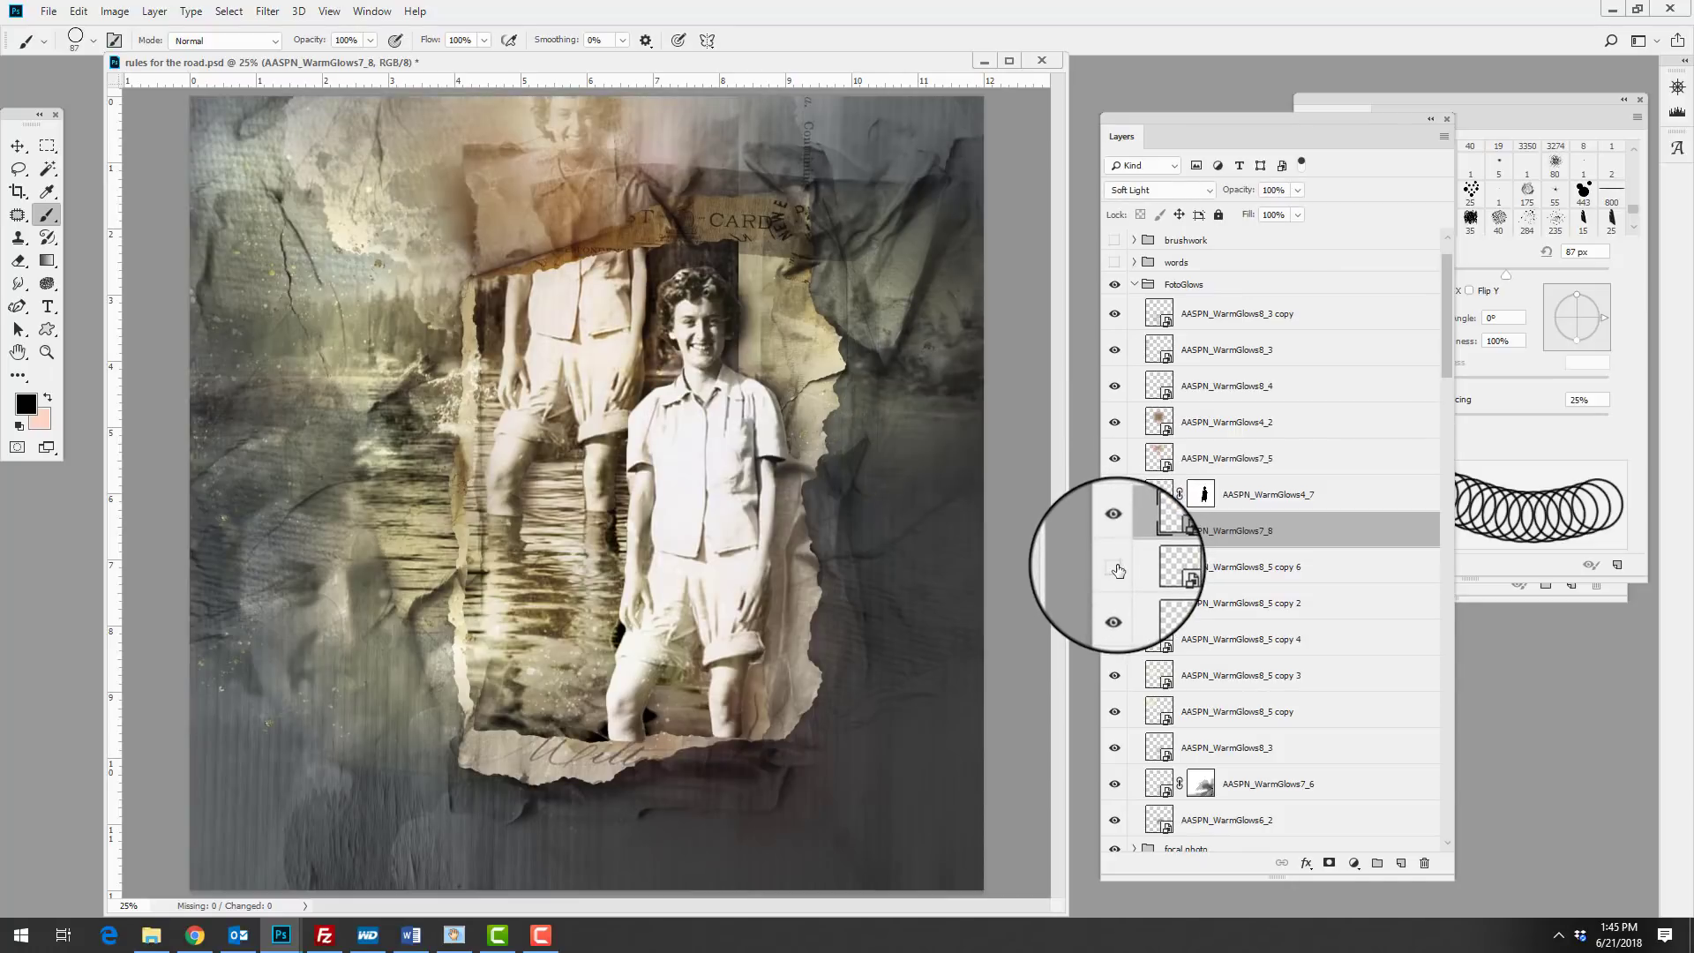
left_click(1115, 567)
left_click(1115, 604)
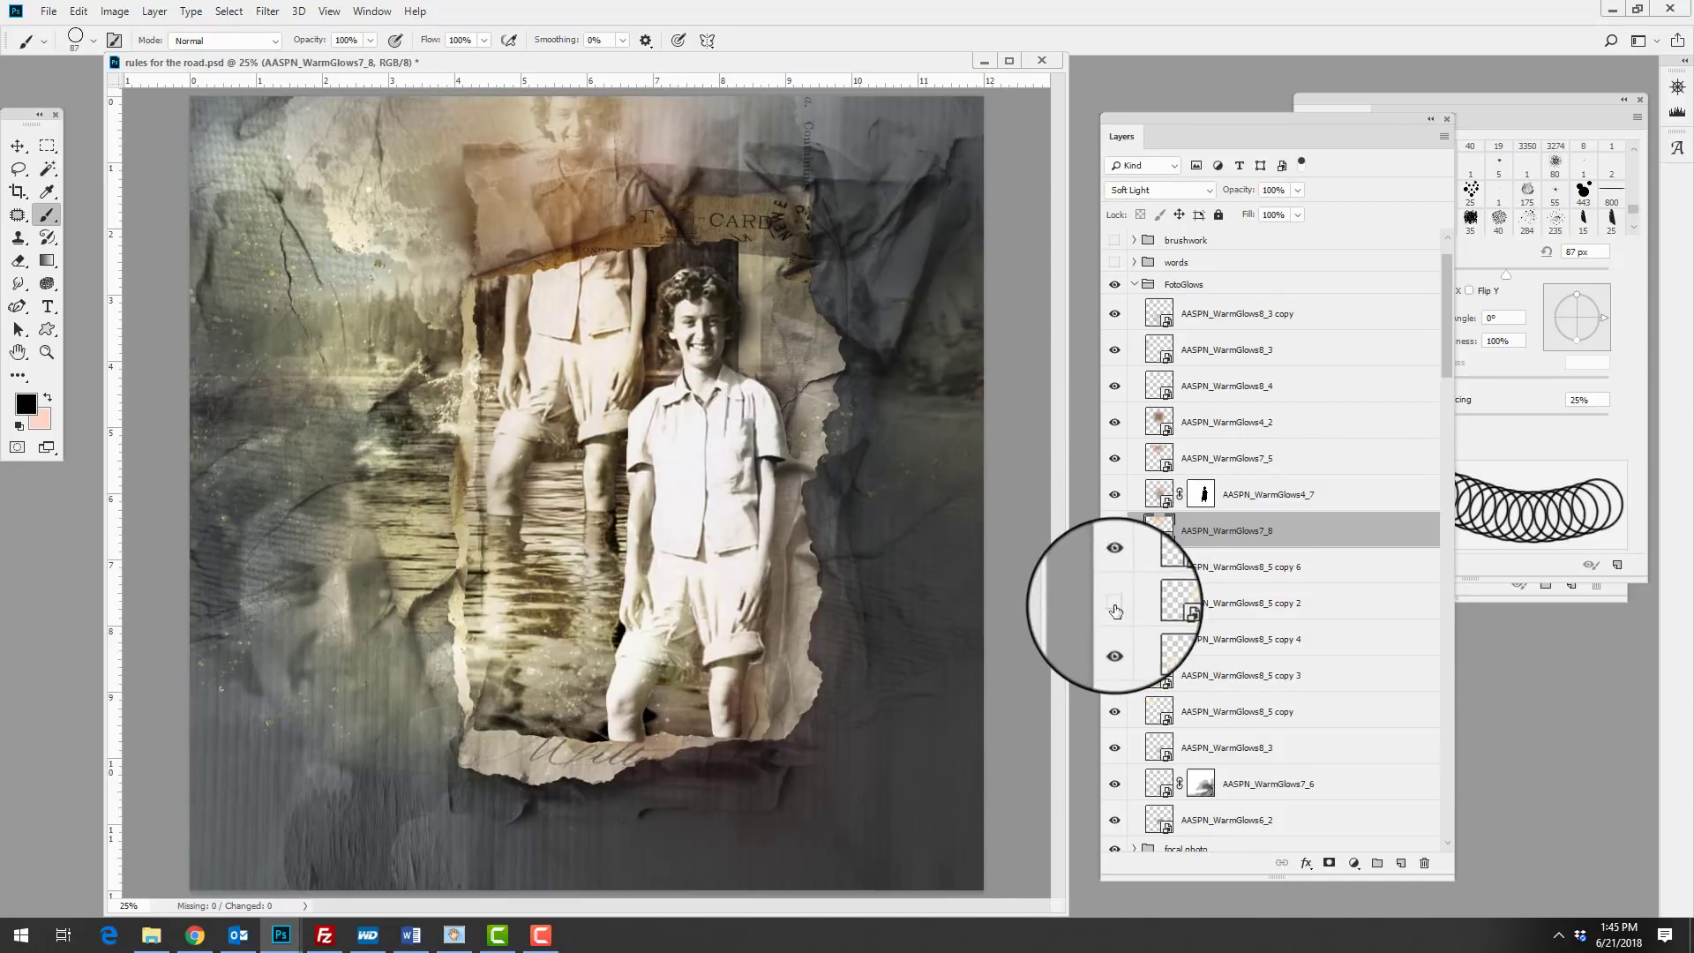
left_click(1115, 604)
left_click(1115, 640)
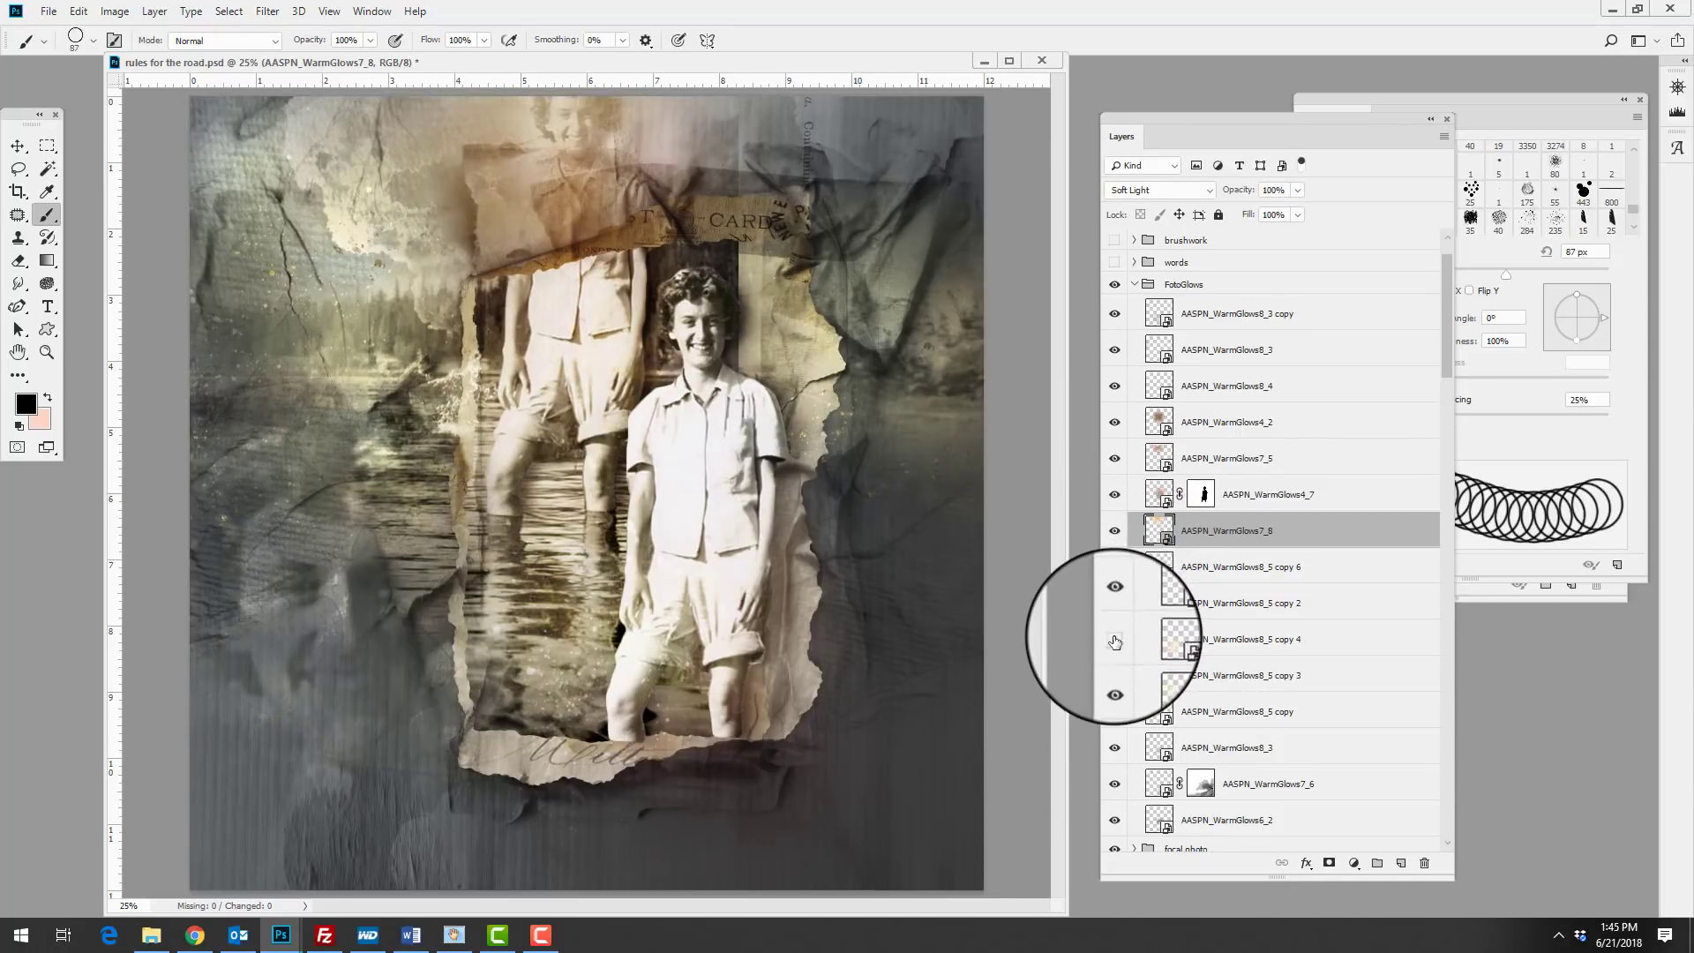
left_click(1116, 641)
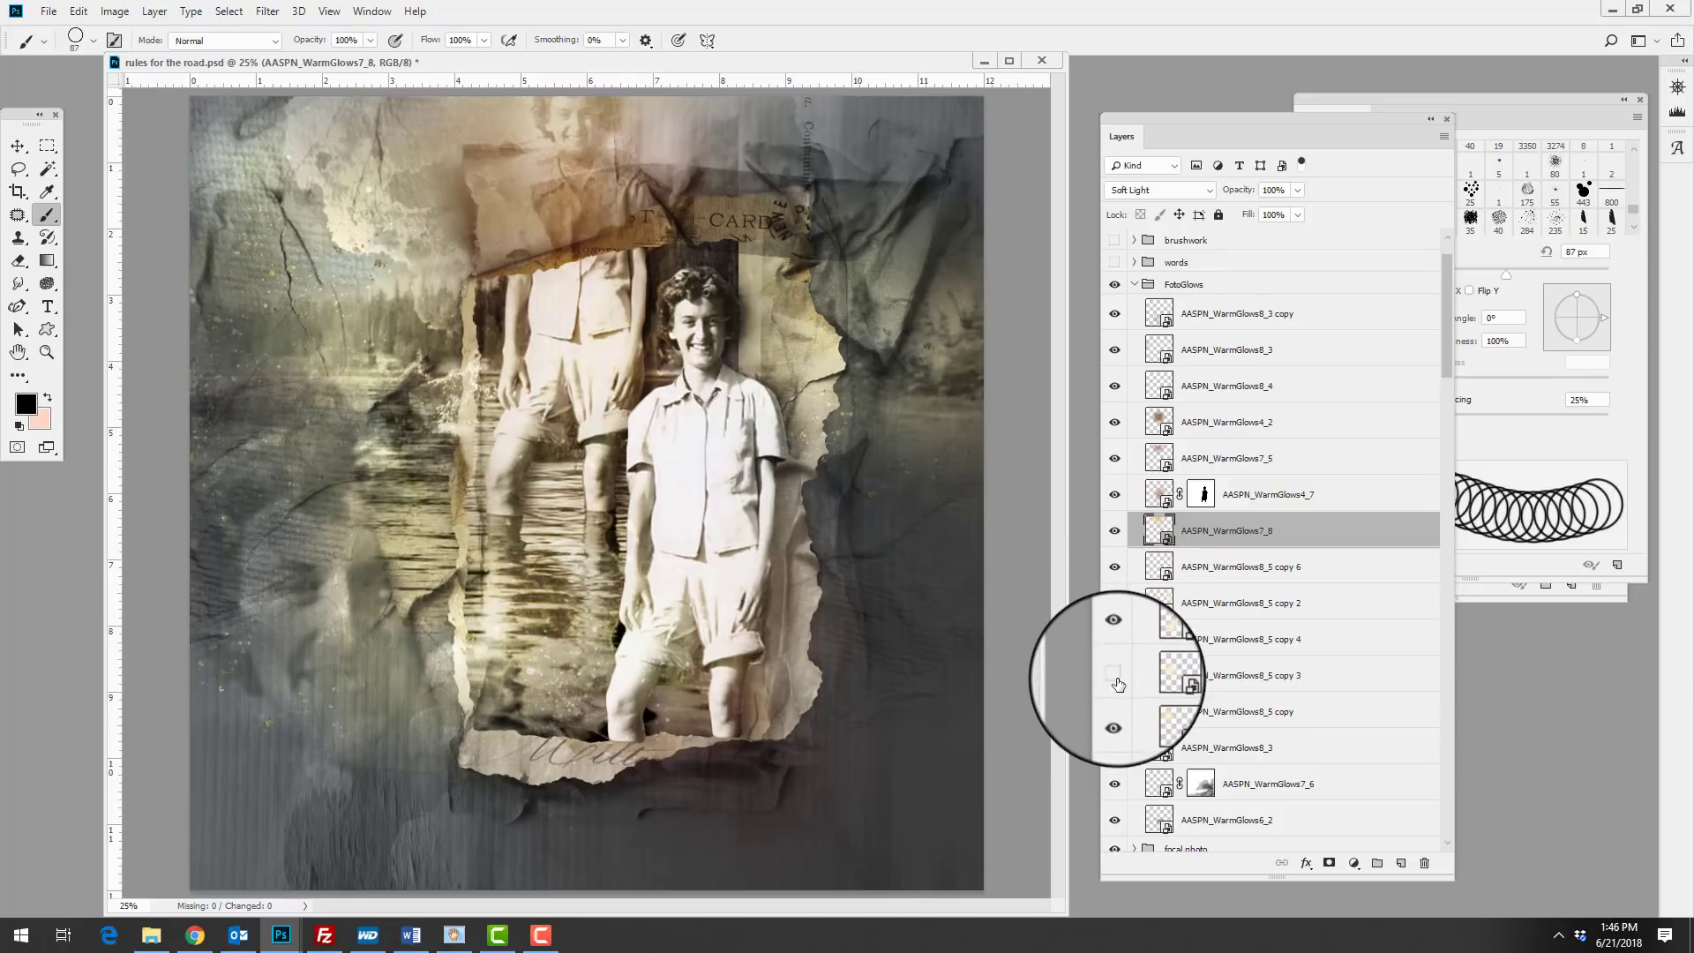
left_click(1115, 676)
left_click(1115, 675)
Review blend modes of WarmGlows8_5 copy 3 (Overlay), 8_5 copy, 8_3 and 7_6 (Soft Light).
left_click(1147, 675)
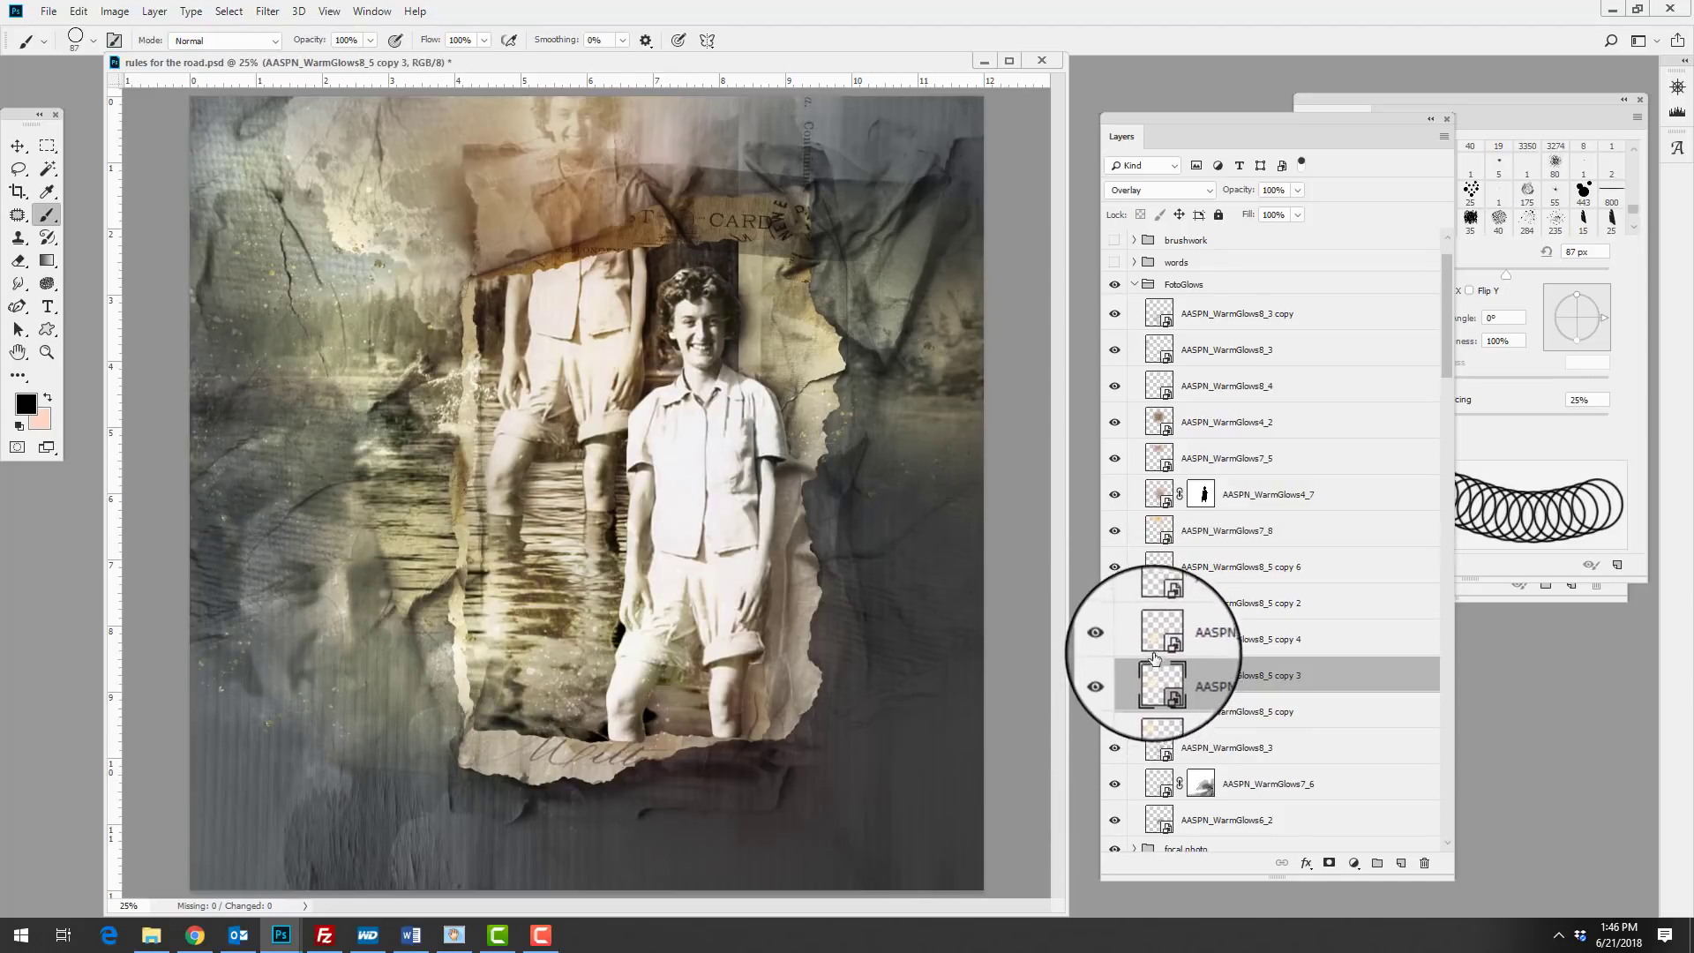
left_click(1160, 711)
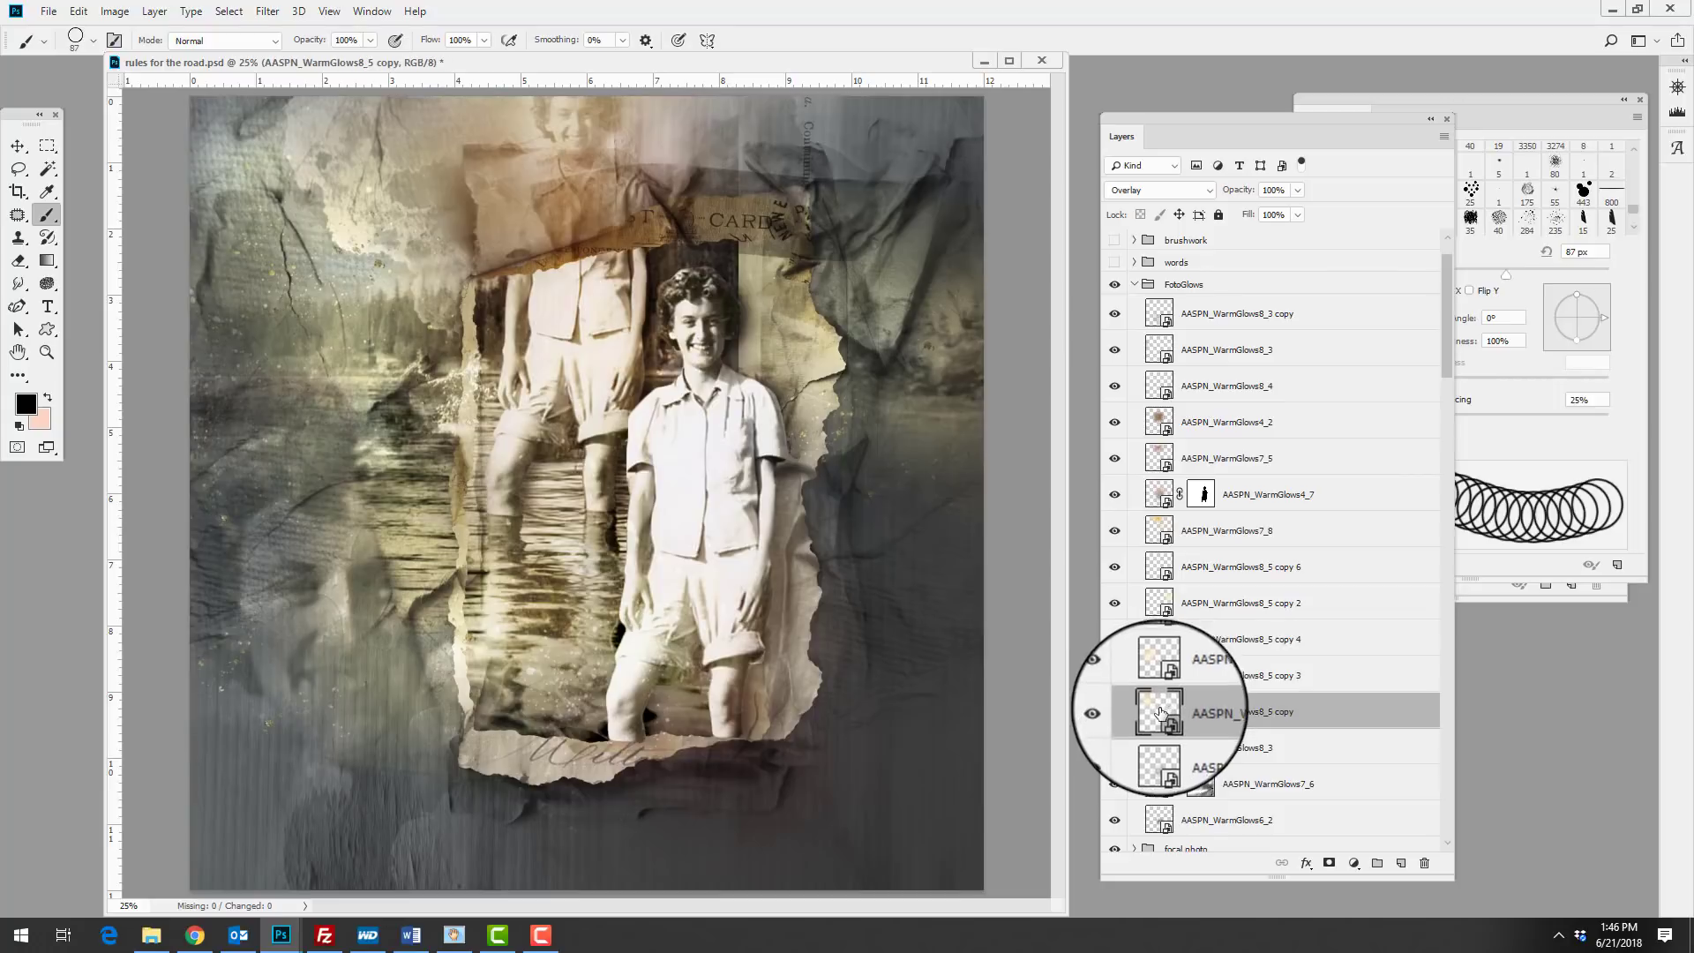
left_click(1163, 750)
left_click(1134, 792)
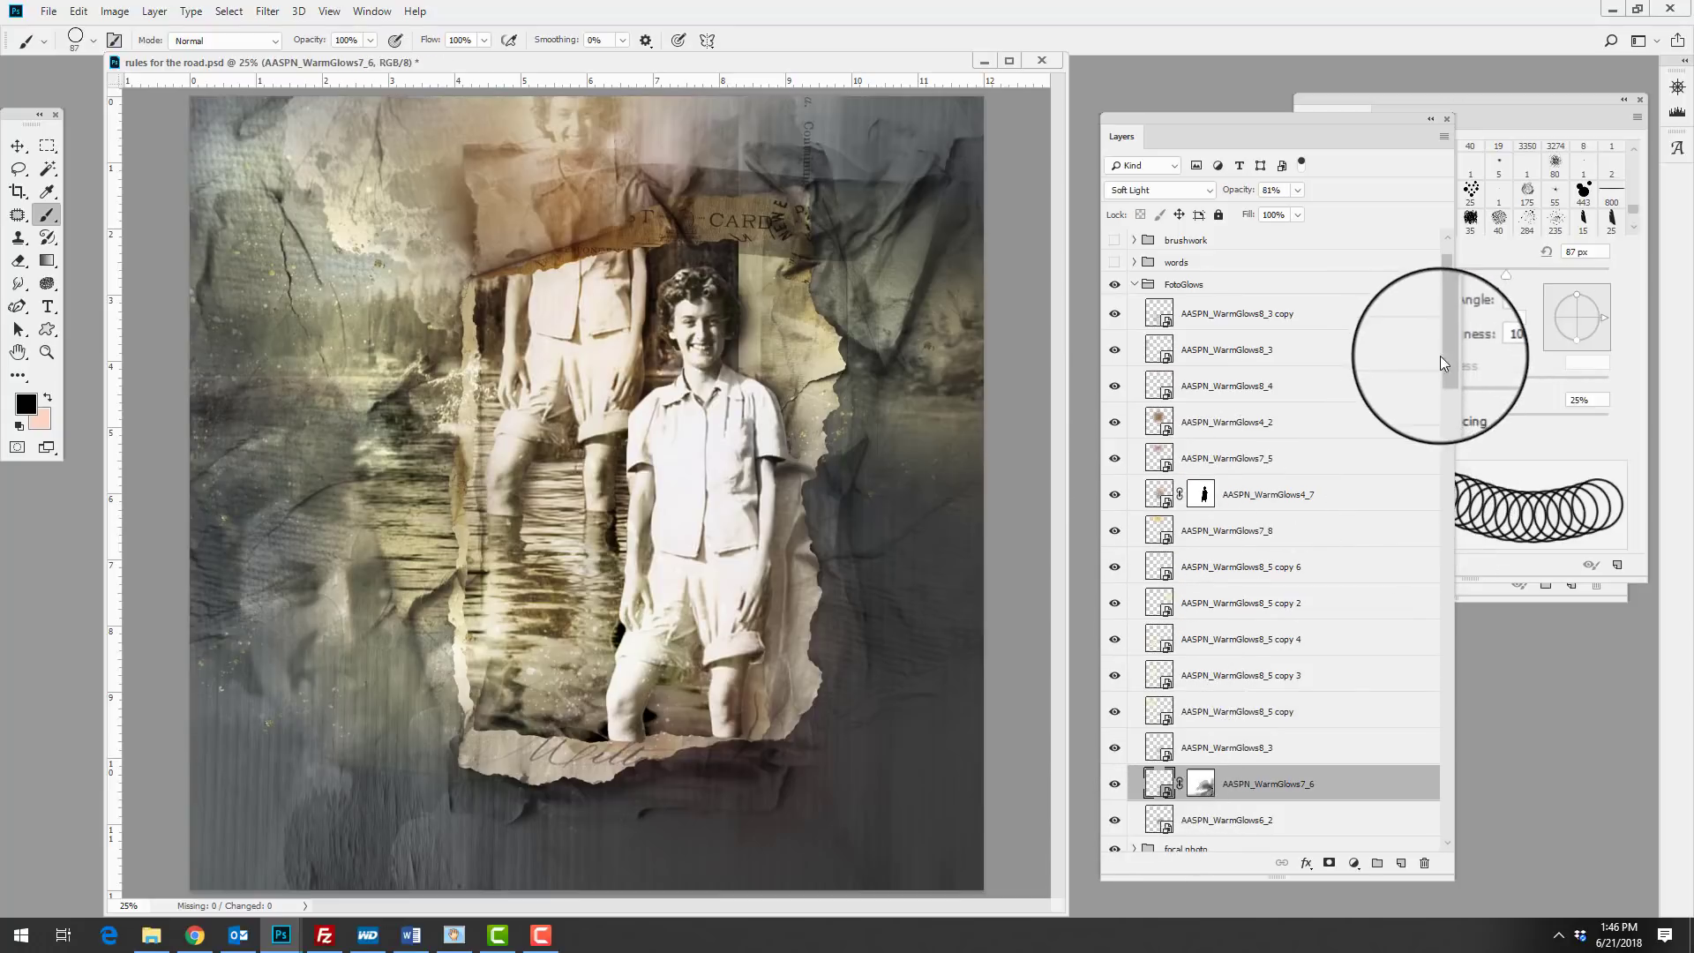
left_click_drag(1445, 353, 1445, 331)
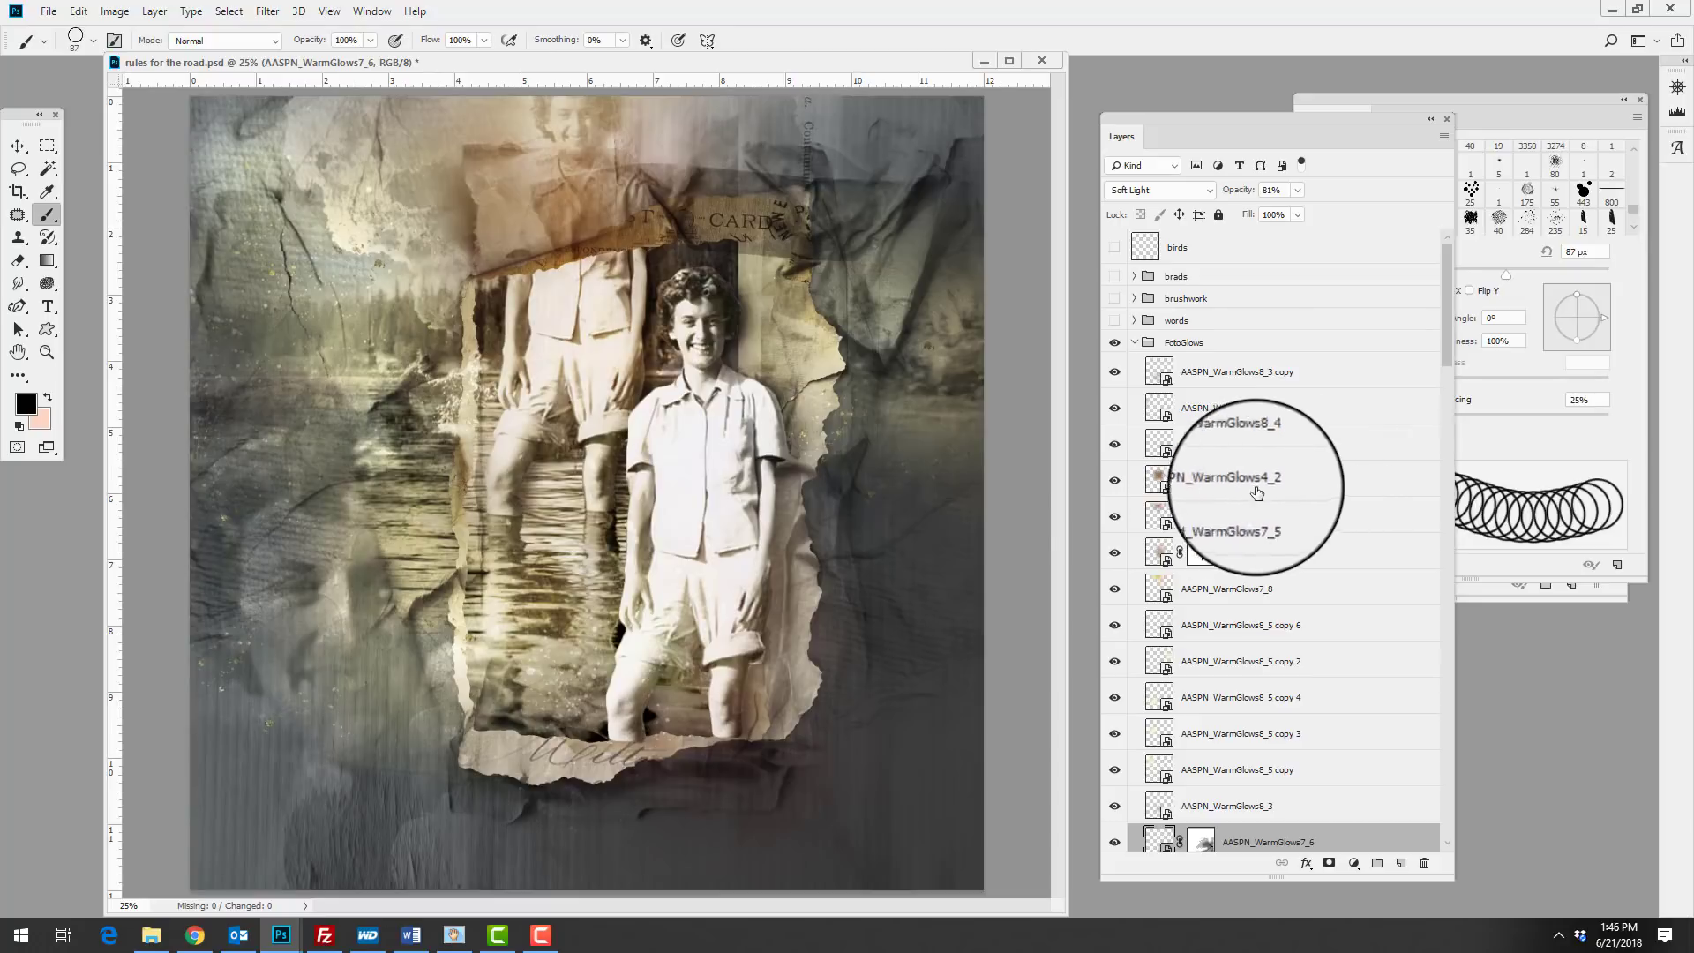
Turn on the words group for the RULES FOR THE ROAD title, expanding FotoGlows and words.
left_click(1136, 342)
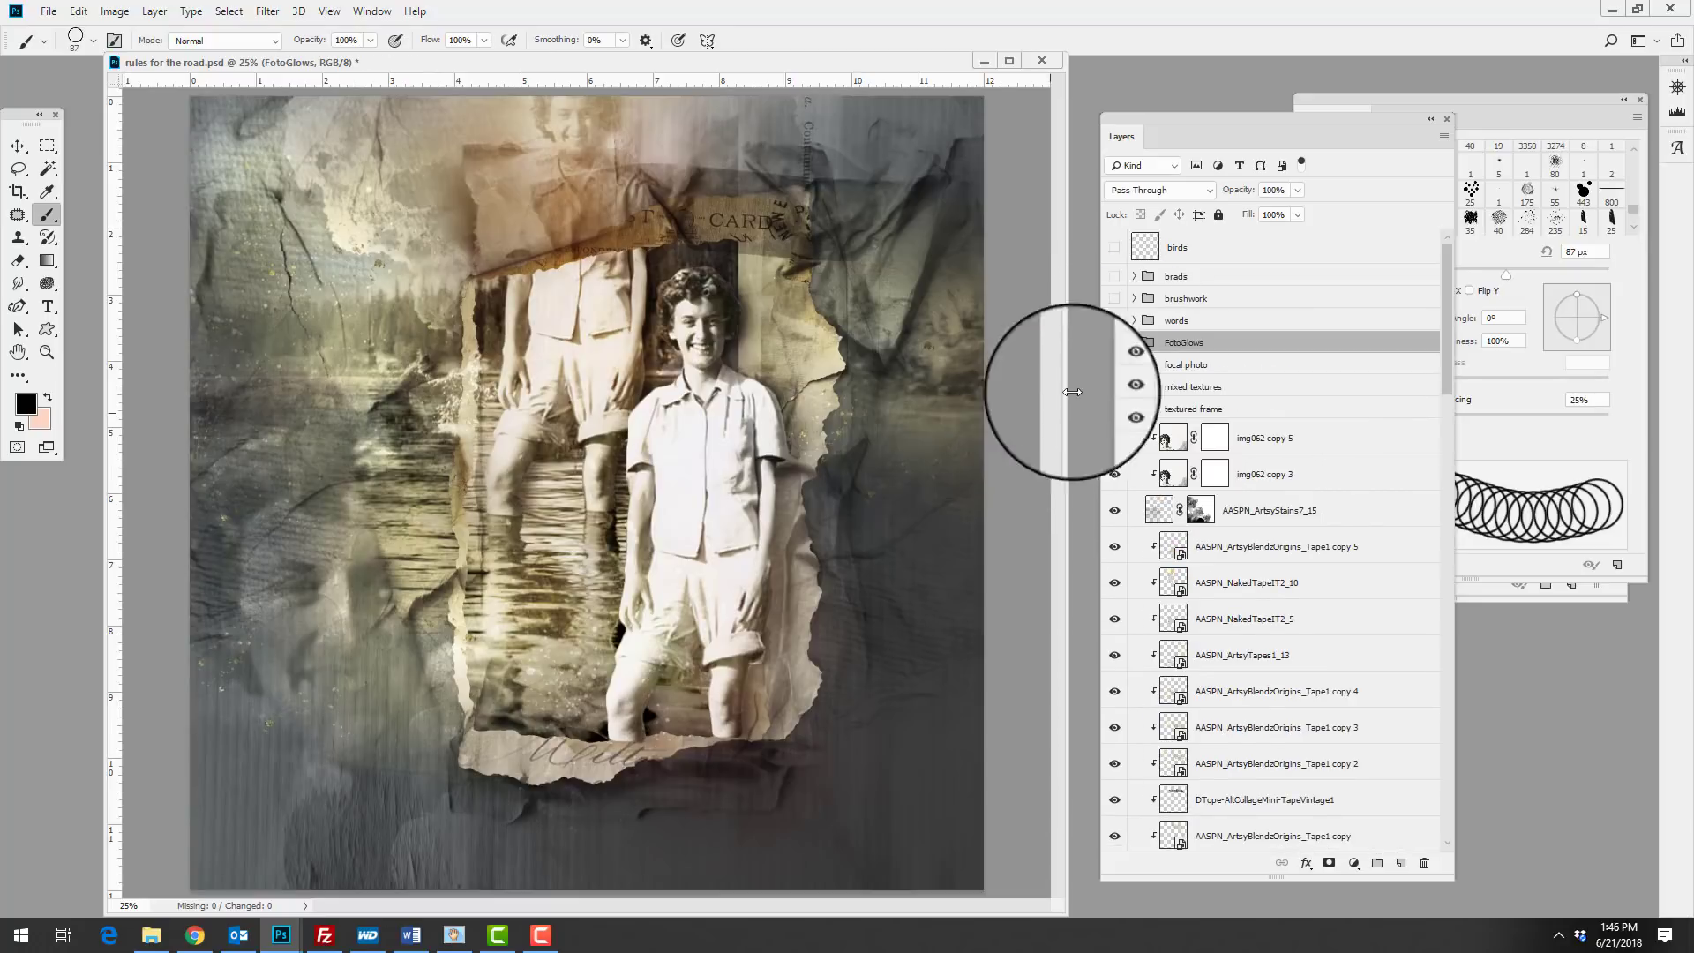
left_click(1115, 321)
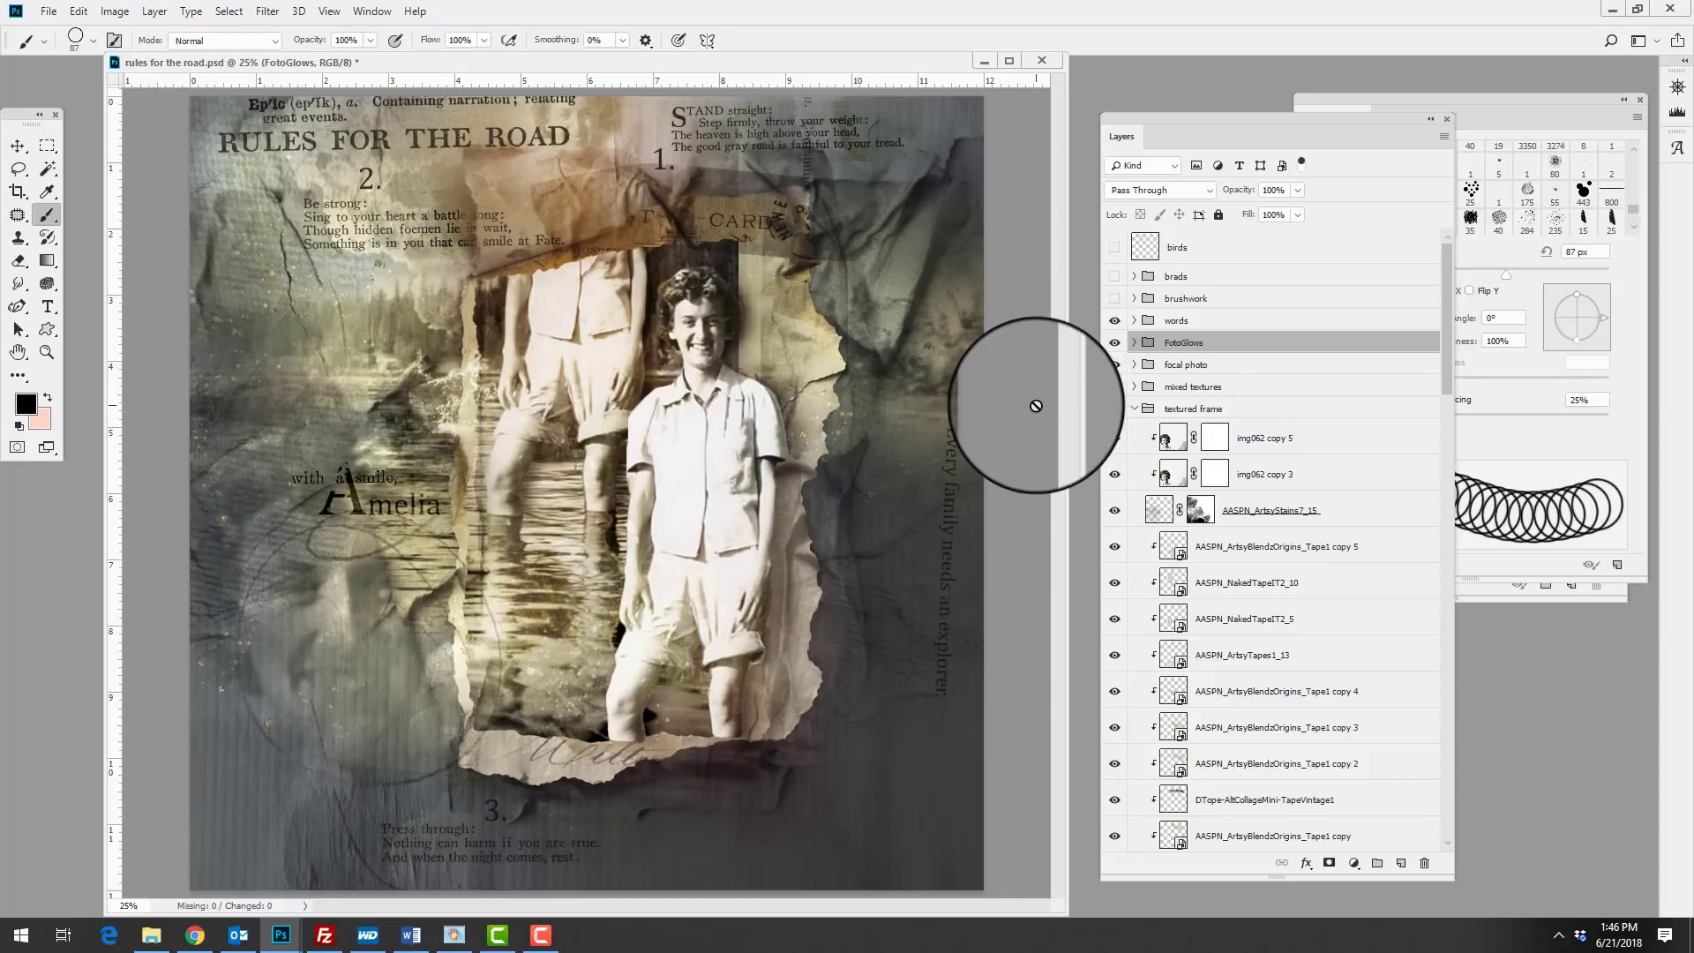
left_click(1135, 342)
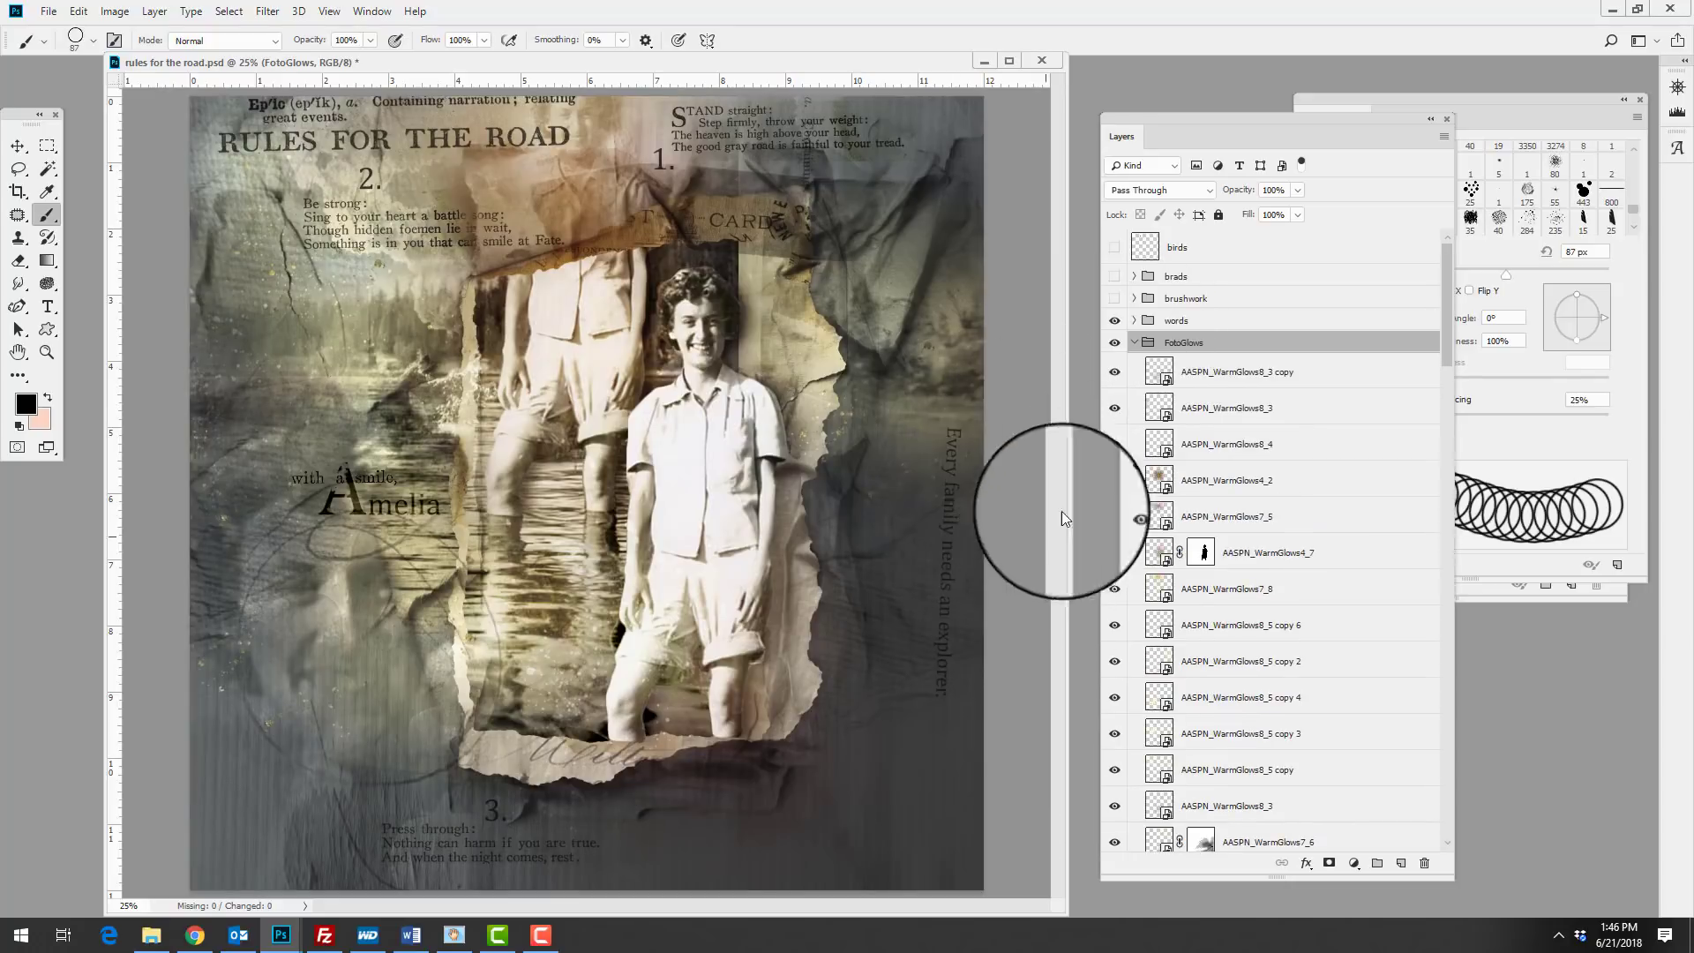
left_click(1135, 320)
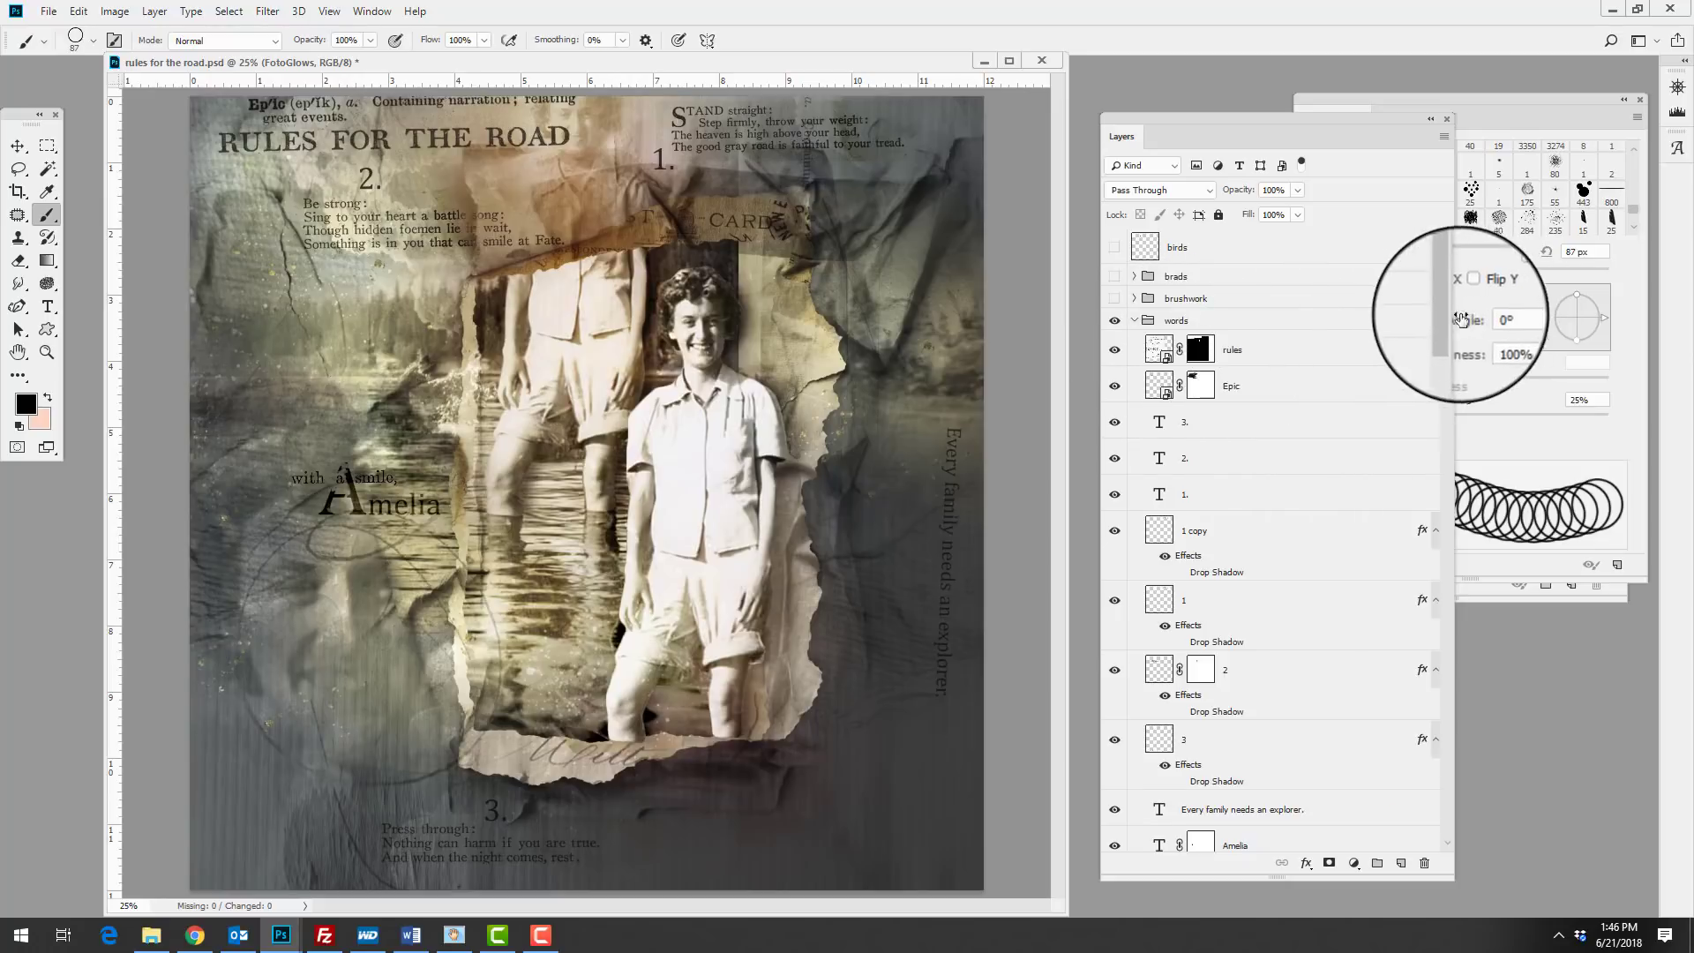
left_click_drag(1449, 316, 1447, 323)
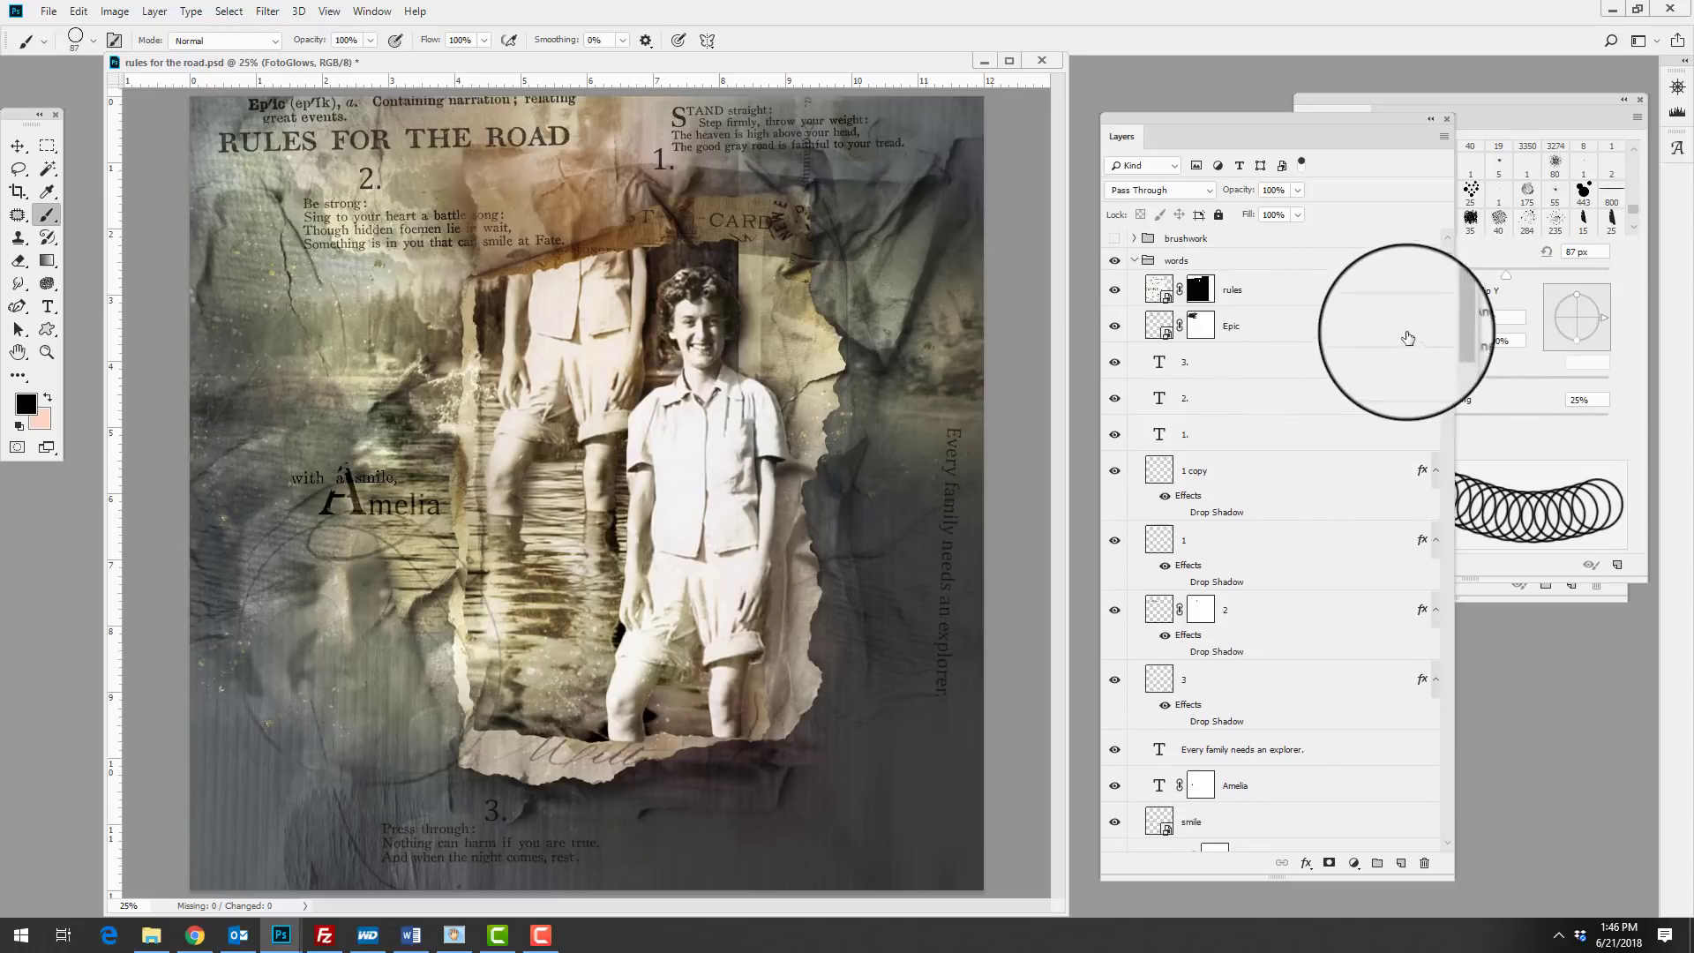
left_click_drag(1452, 328, 1452, 343)
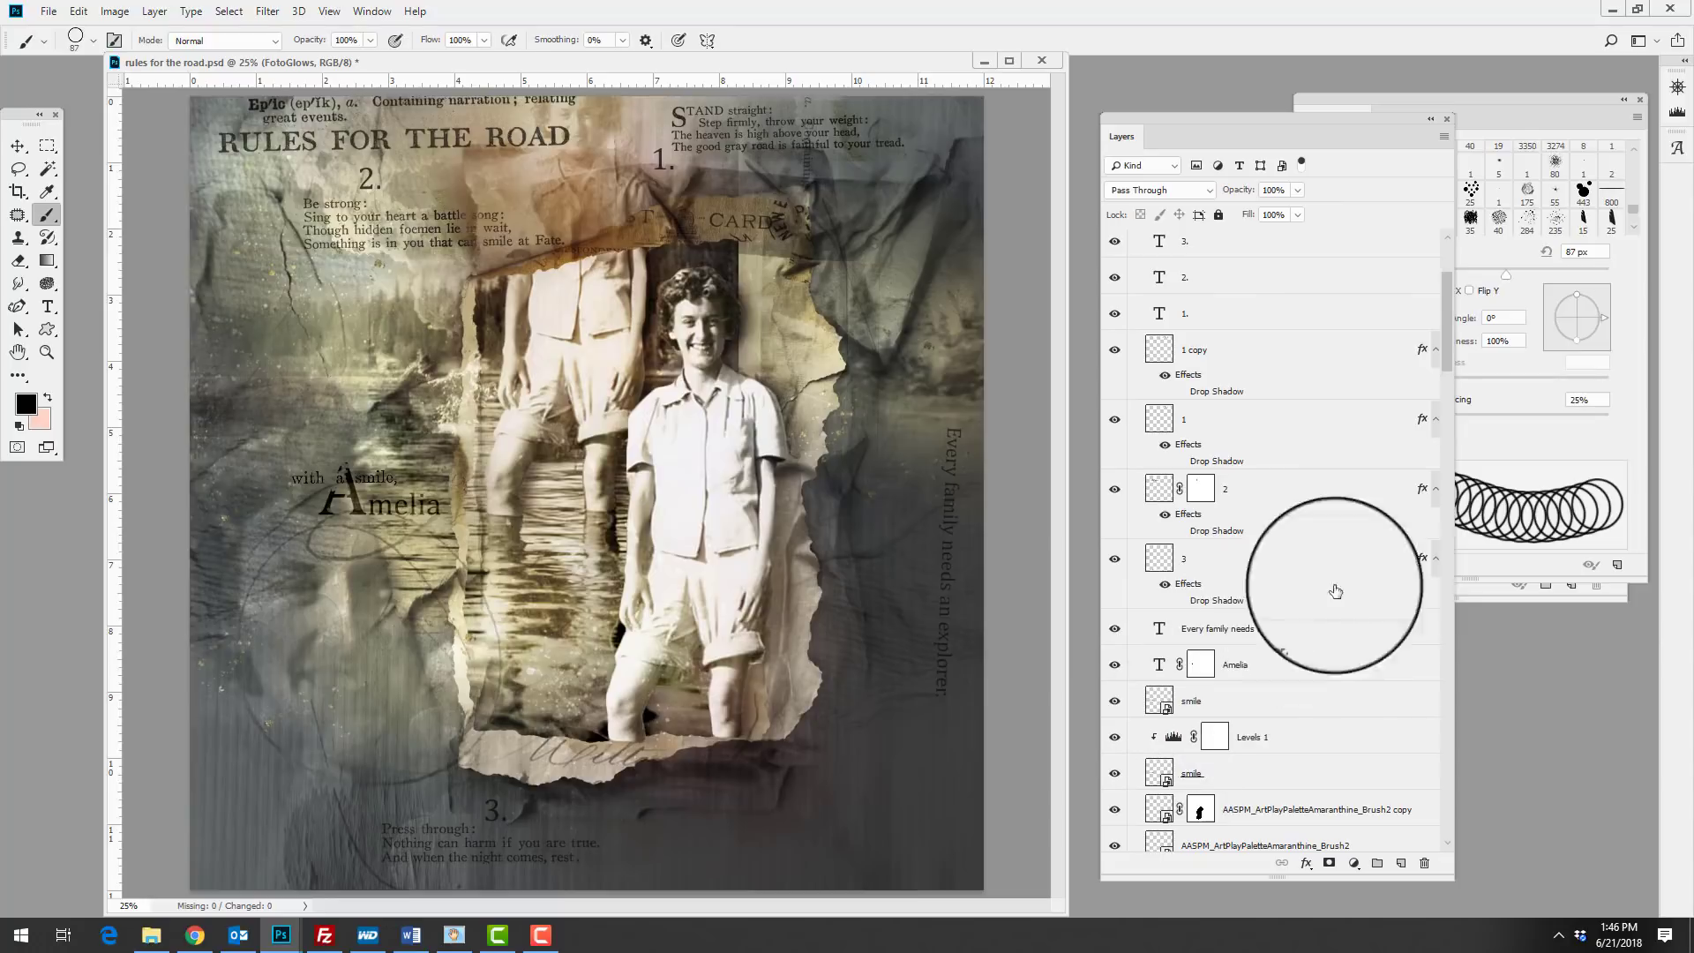
left_click_drag(1447, 346, 1441, 291)
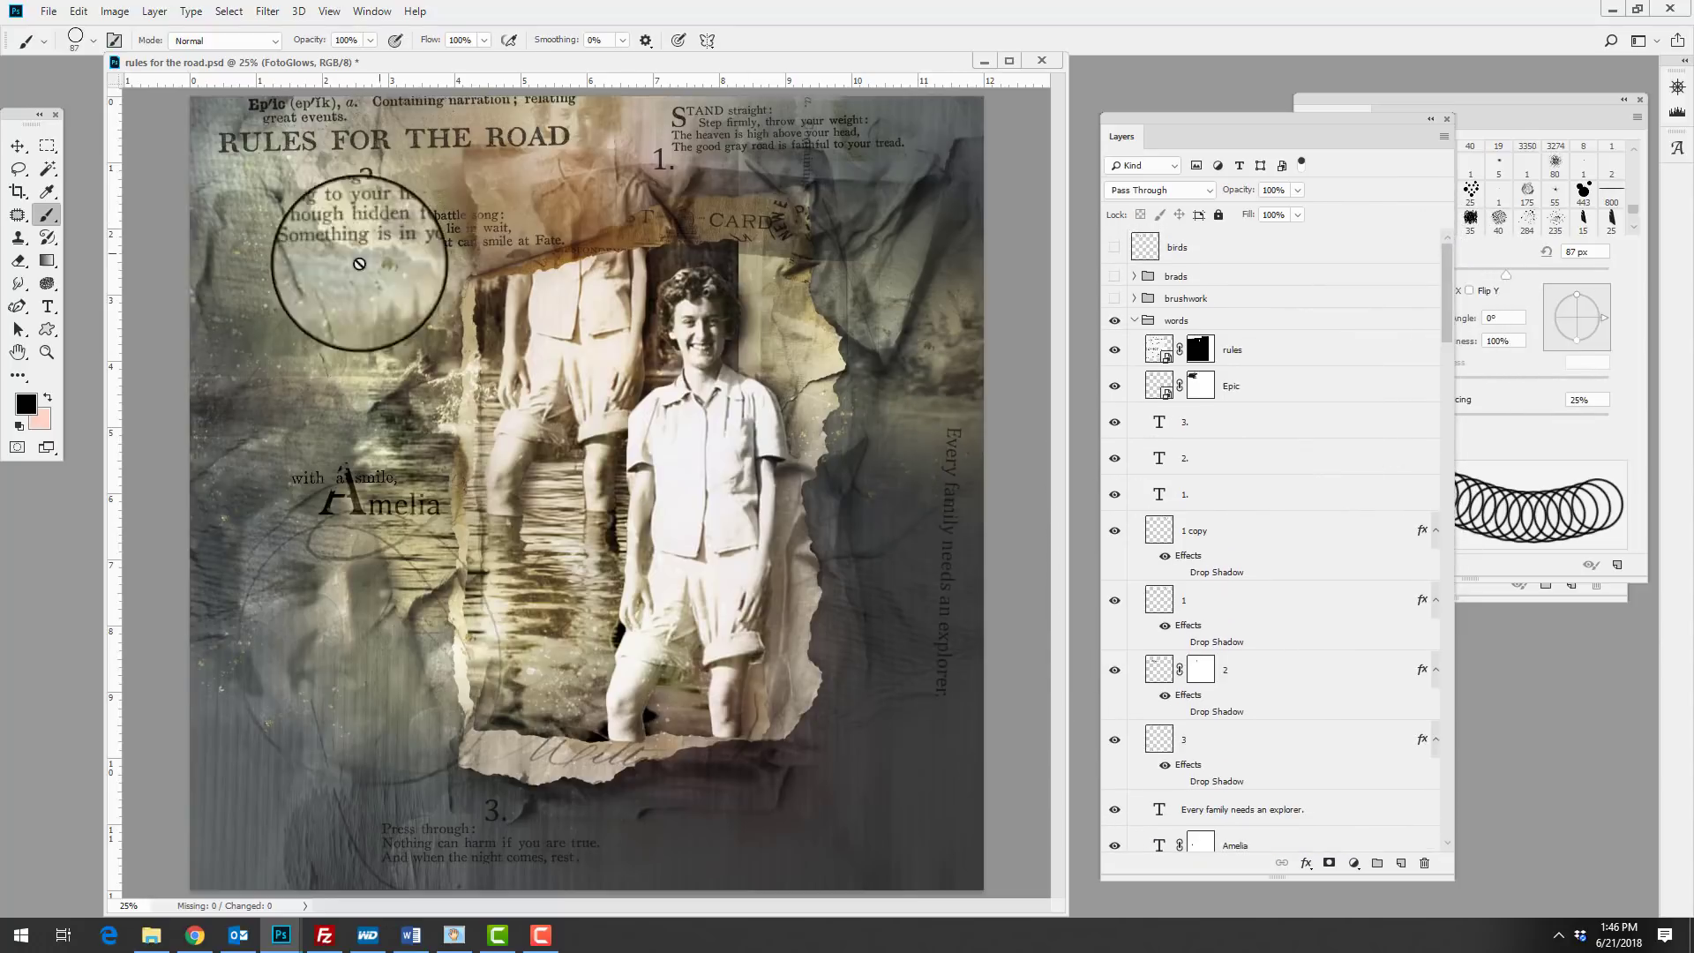
Turn on the brushwork group's compass star, the brads group and the birds layer.
left_click(1116, 300)
left_click(1133, 300)
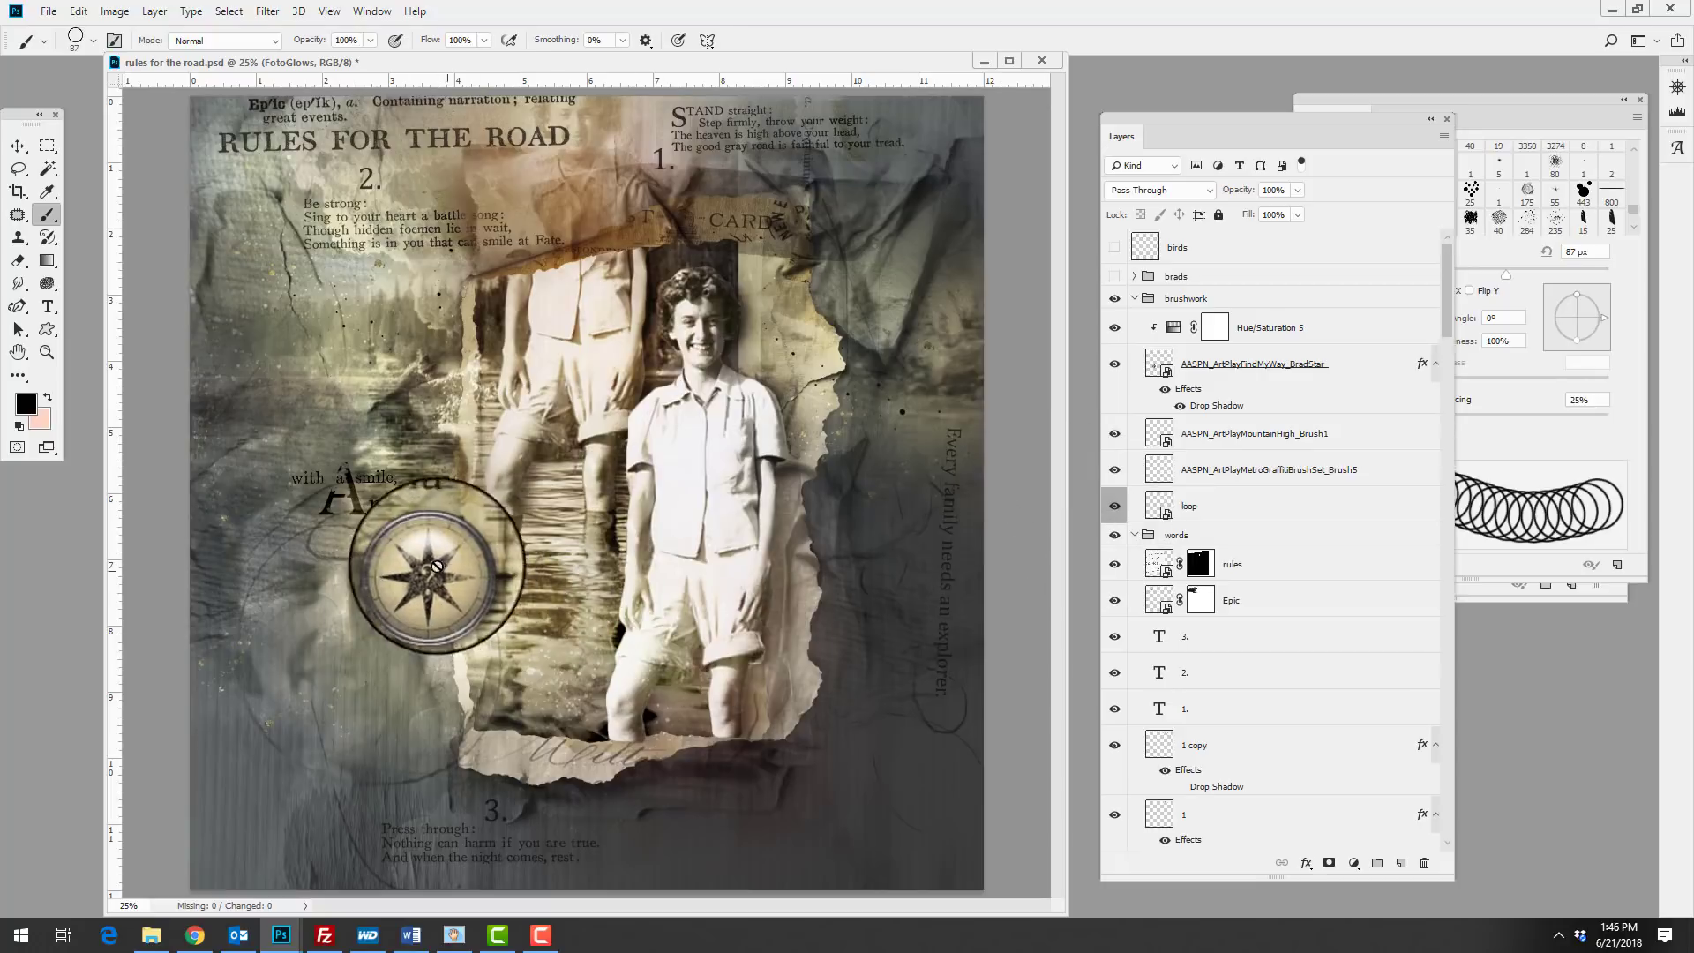
left_click(1114, 279)
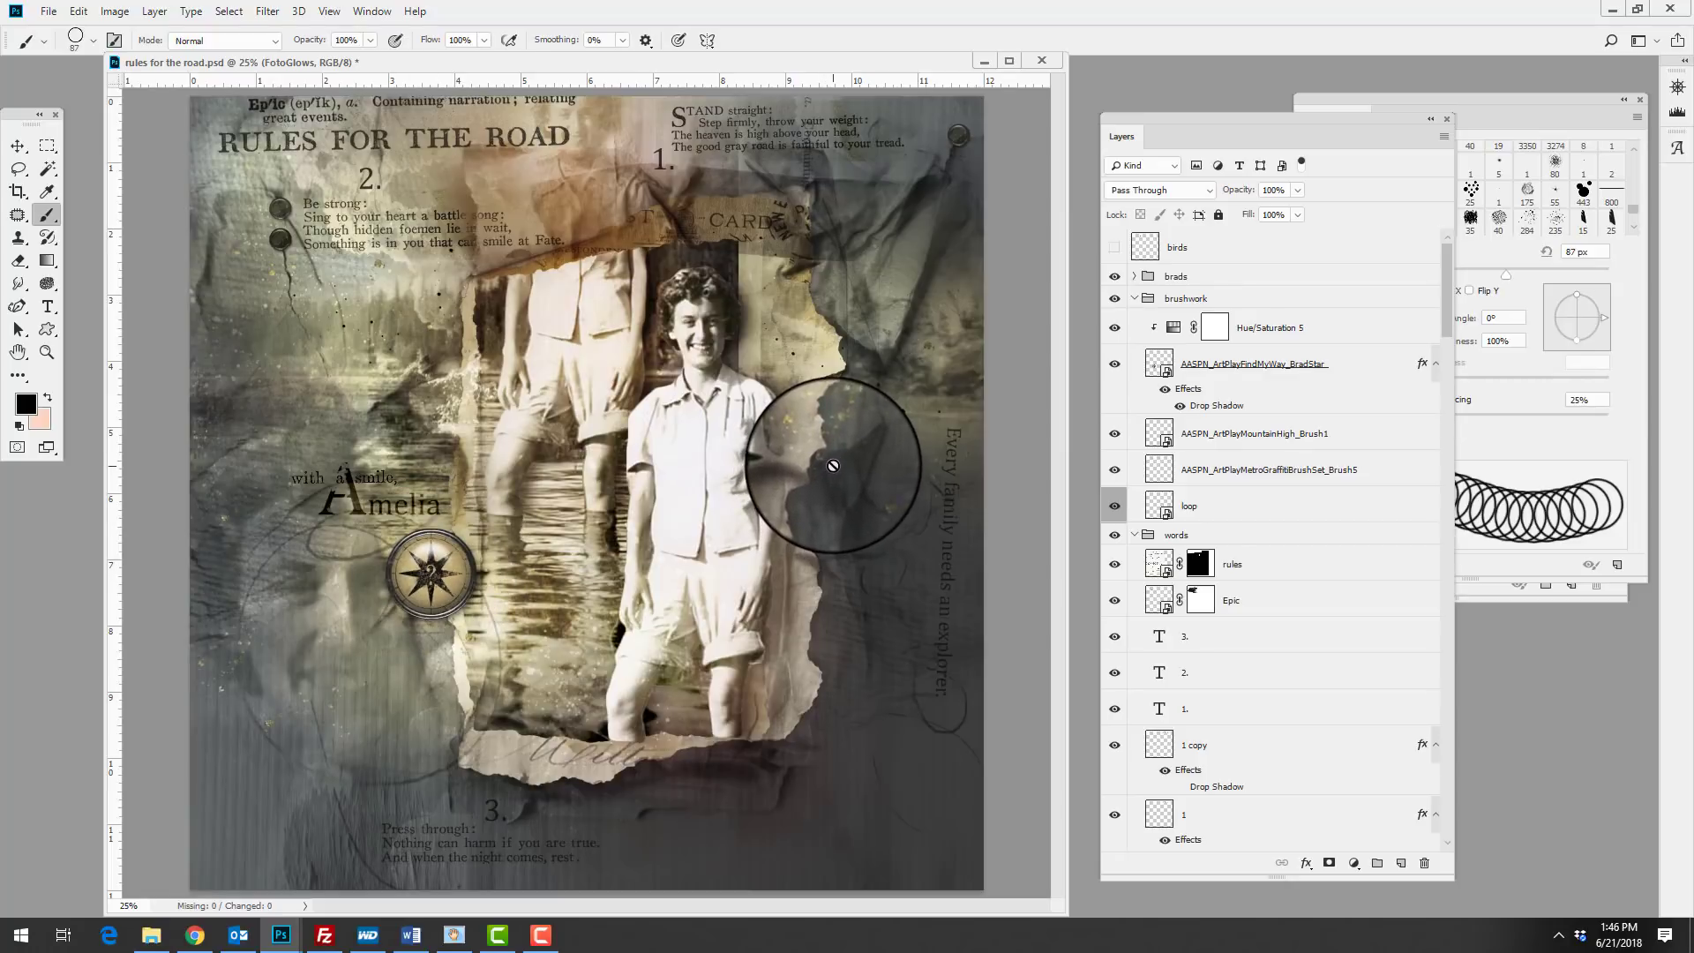
left_click(1111, 252)
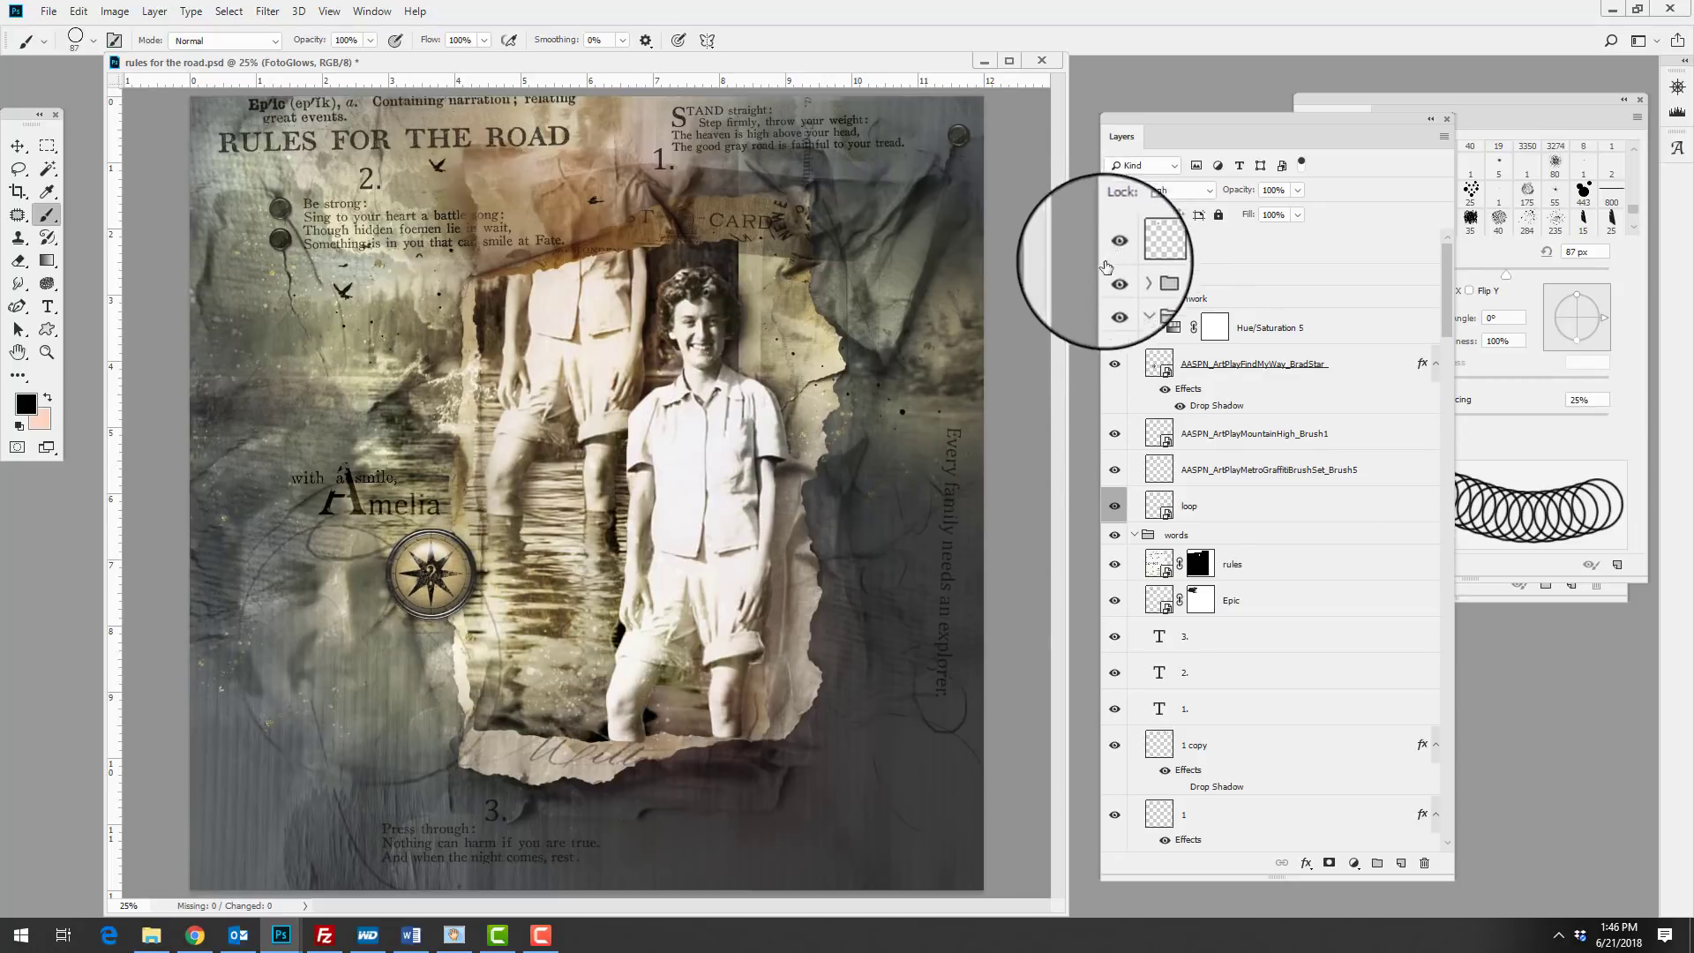